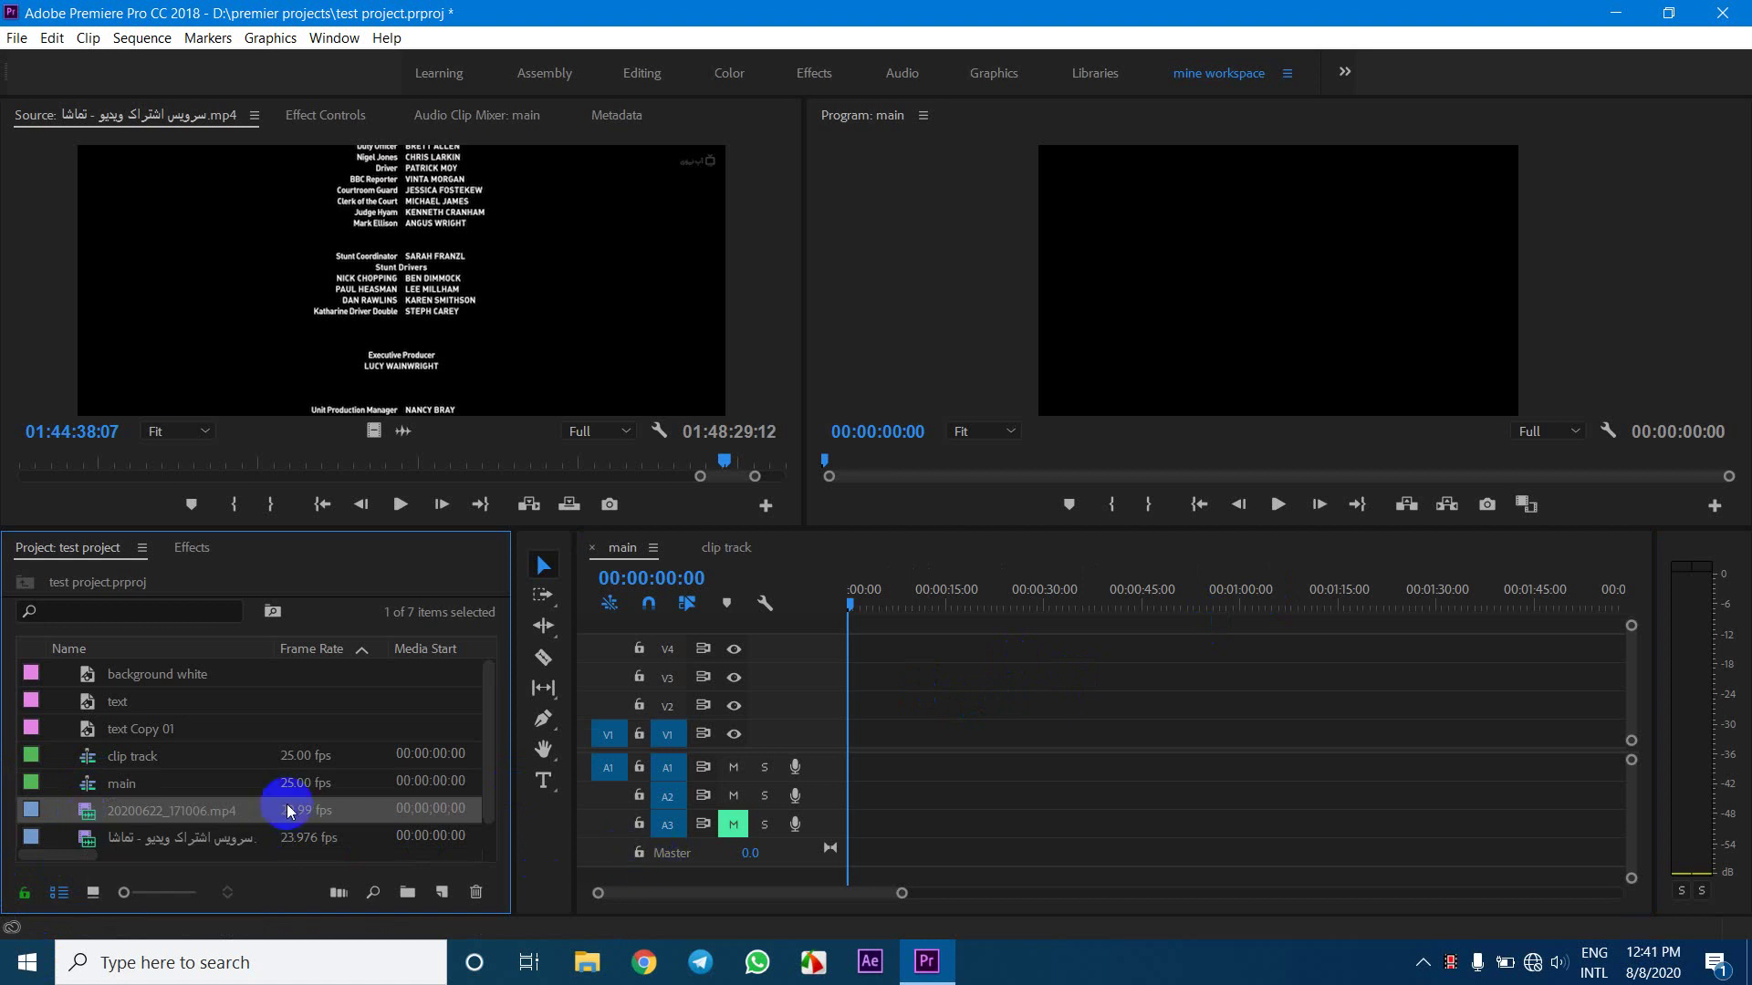
# Scrub the source preview through the end credits, zoom the ruler out, and cue back to 01:24:25:09
pyautogui.click(447, 456)
pyautogui.click(283, 503)
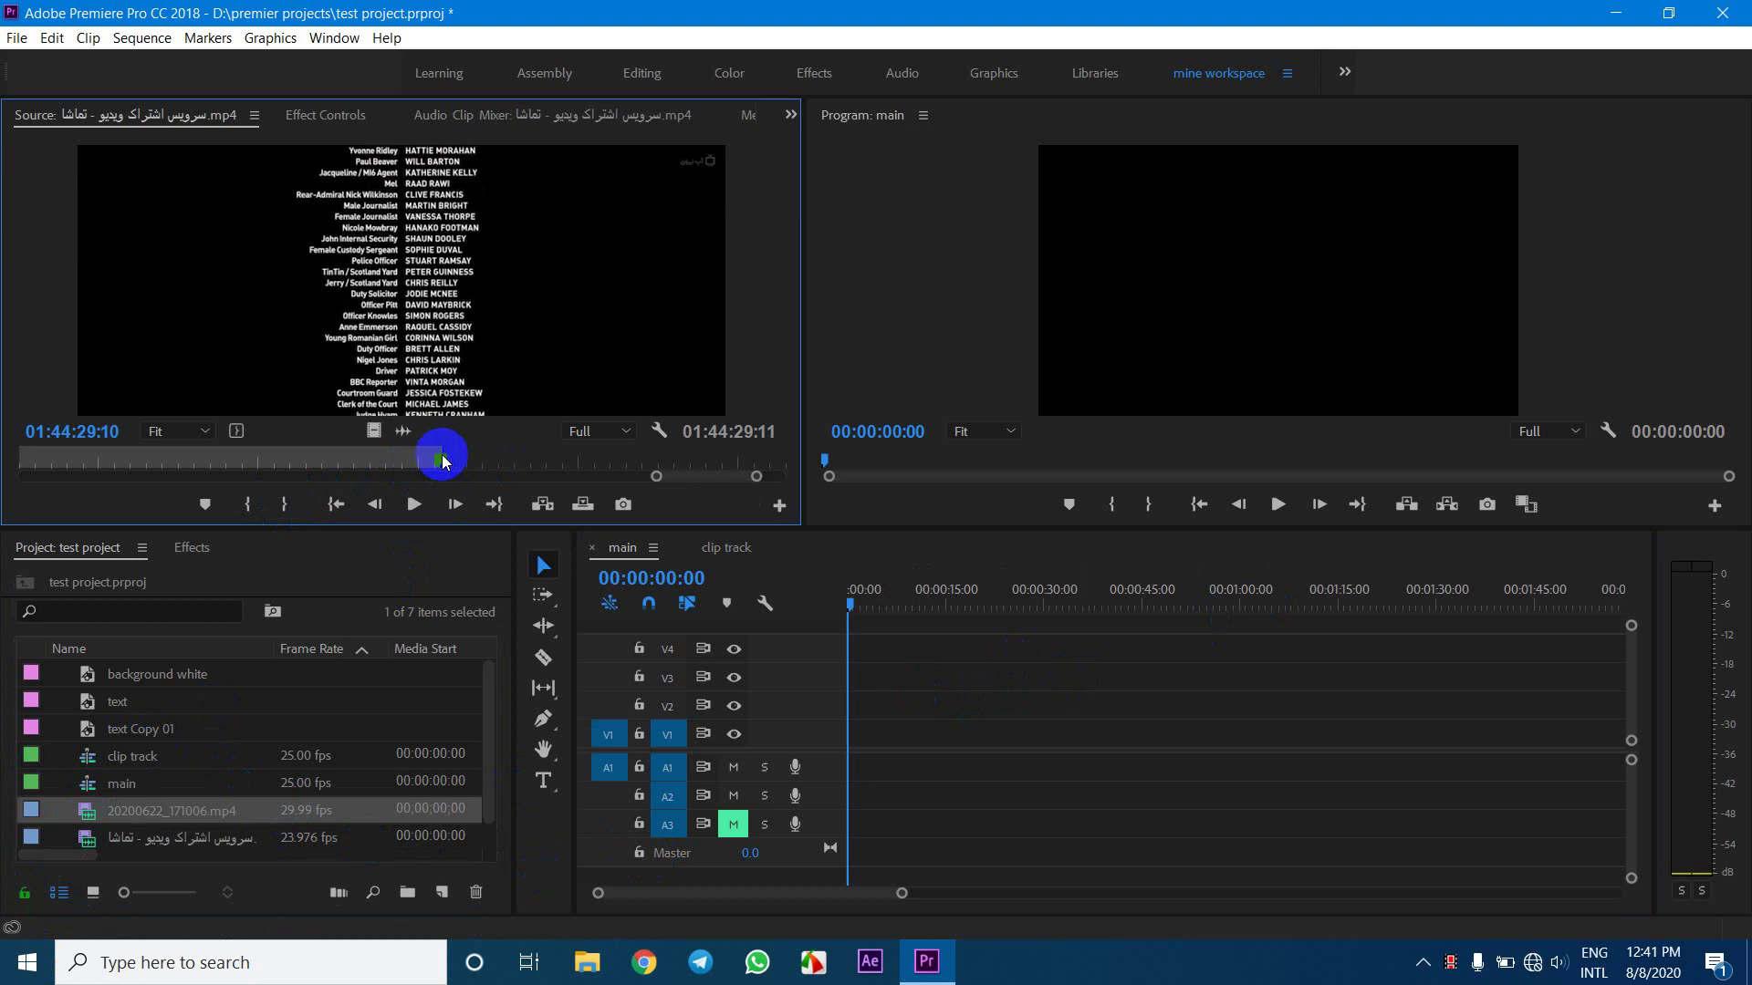
pyautogui.press('-')
pyautogui.press('-')
pyautogui.press('-')
pyautogui.press('-')
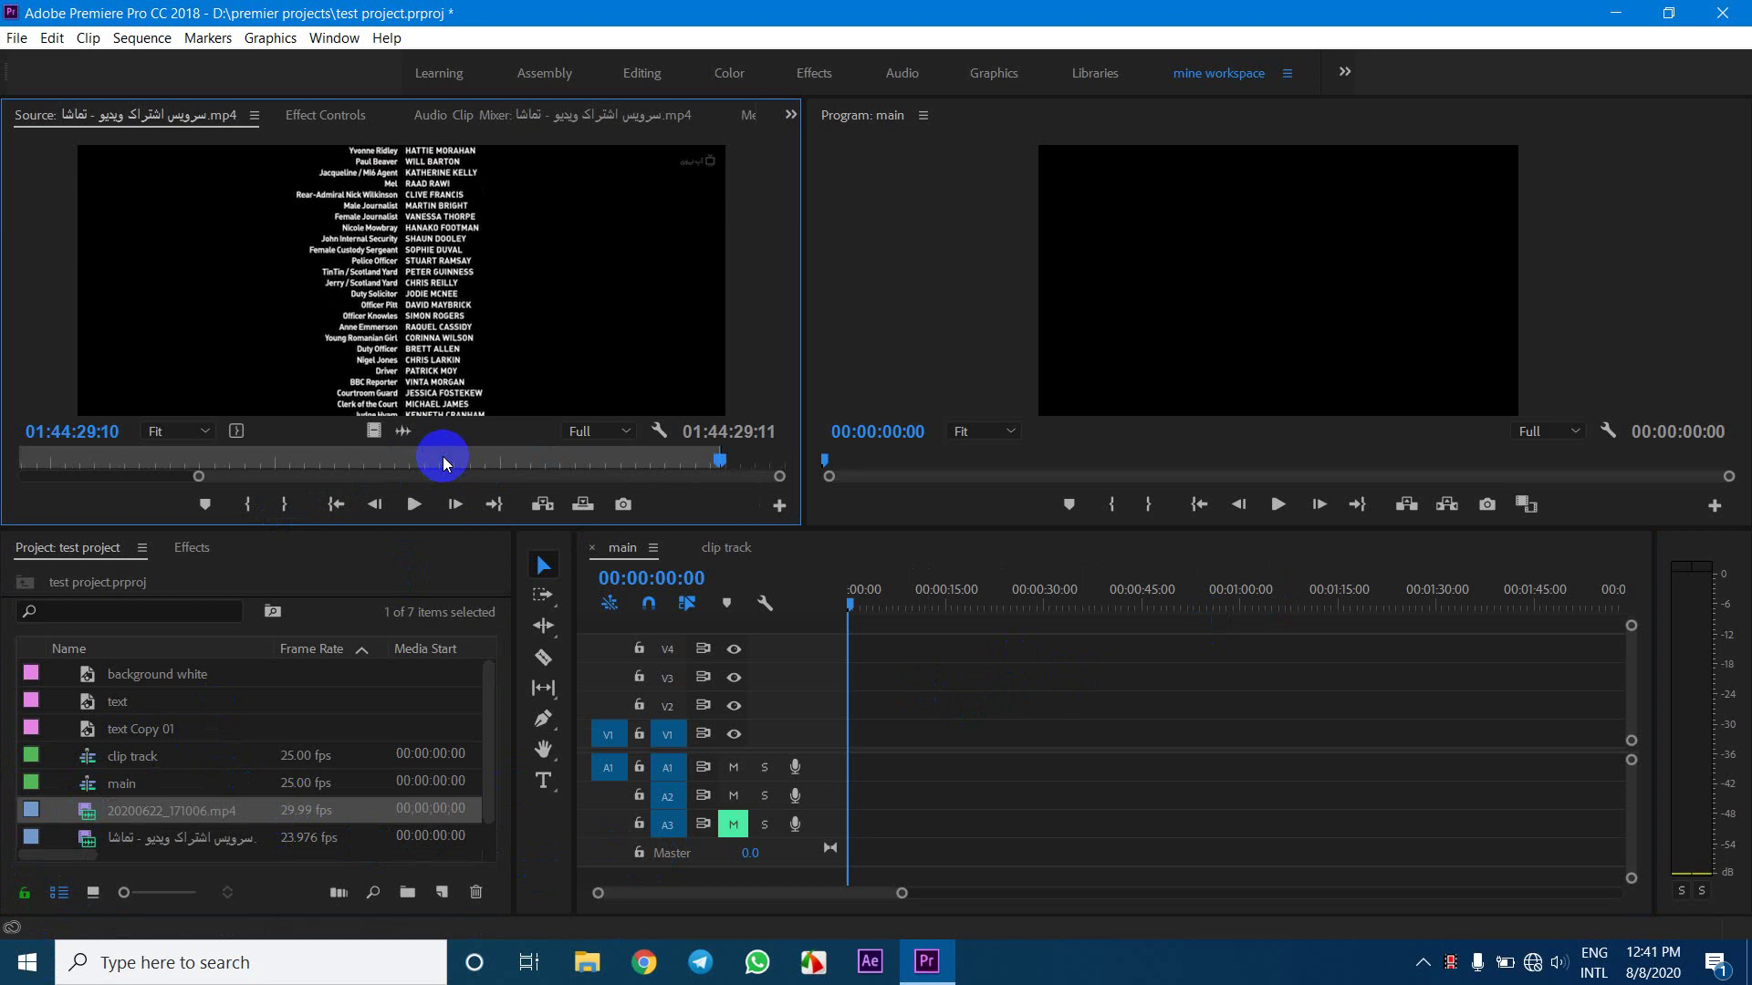
pyautogui.click(417, 458)
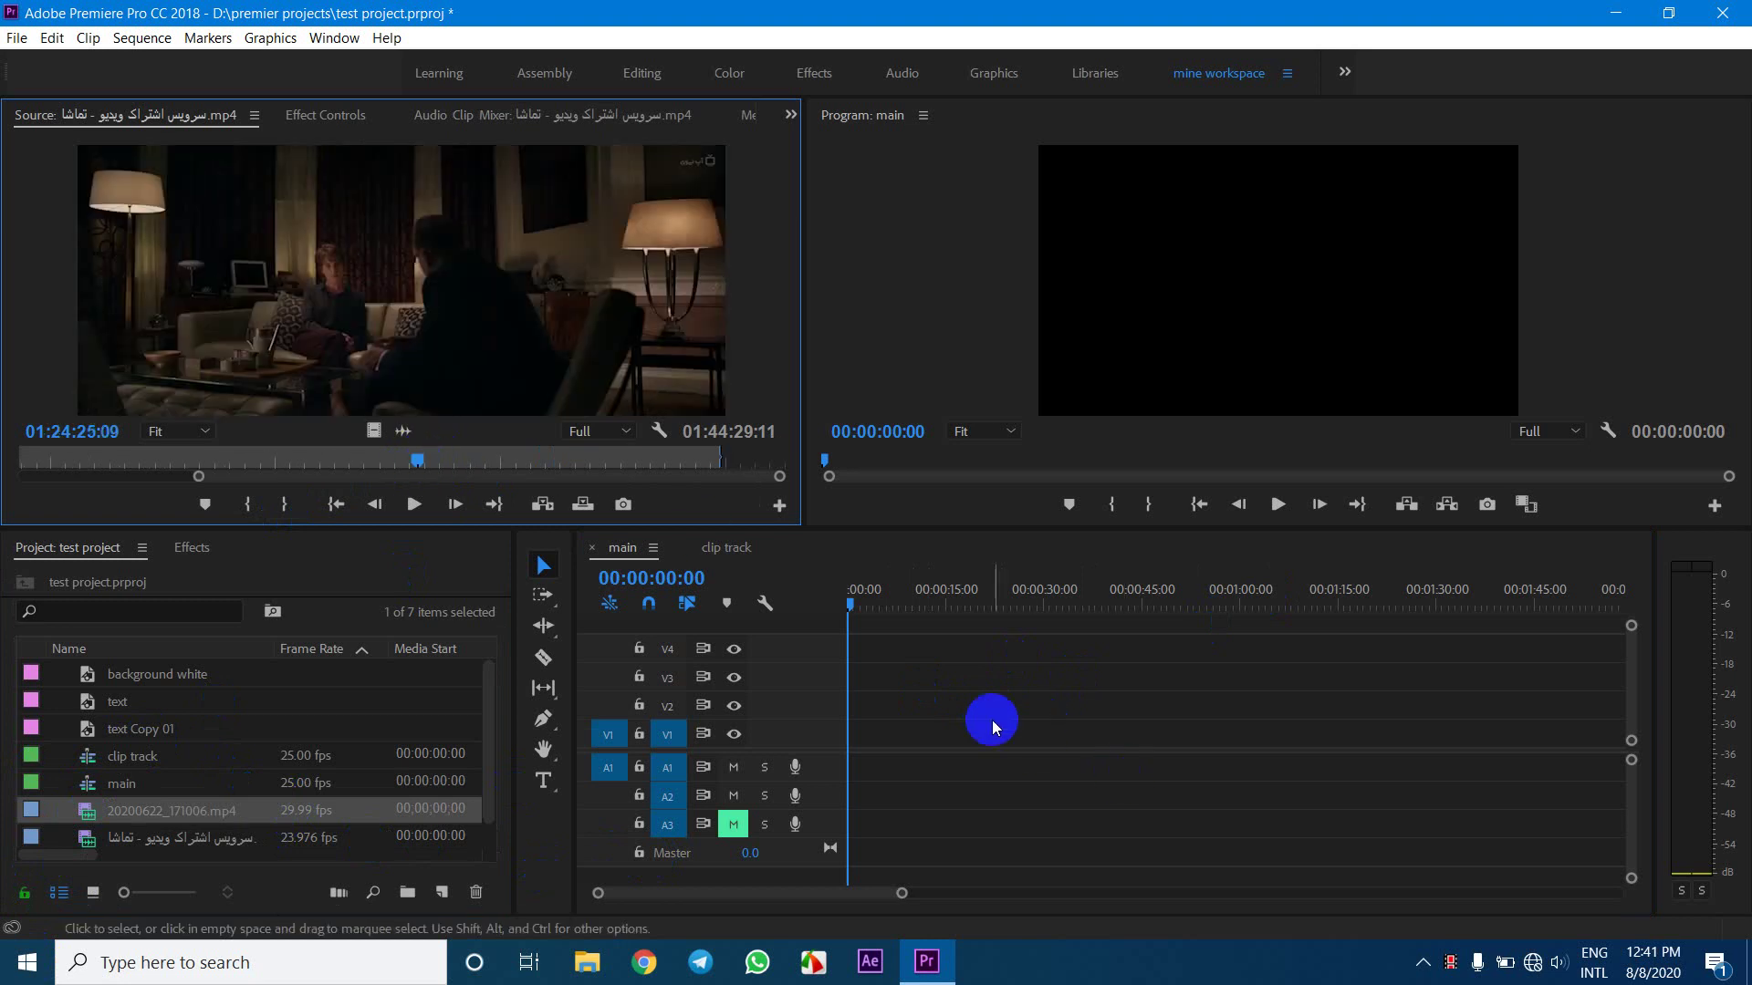
pyautogui.click(939, 672)
# Create a 1280×720 Black Video item from the File > New menu
pyautogui.click(192, 751)
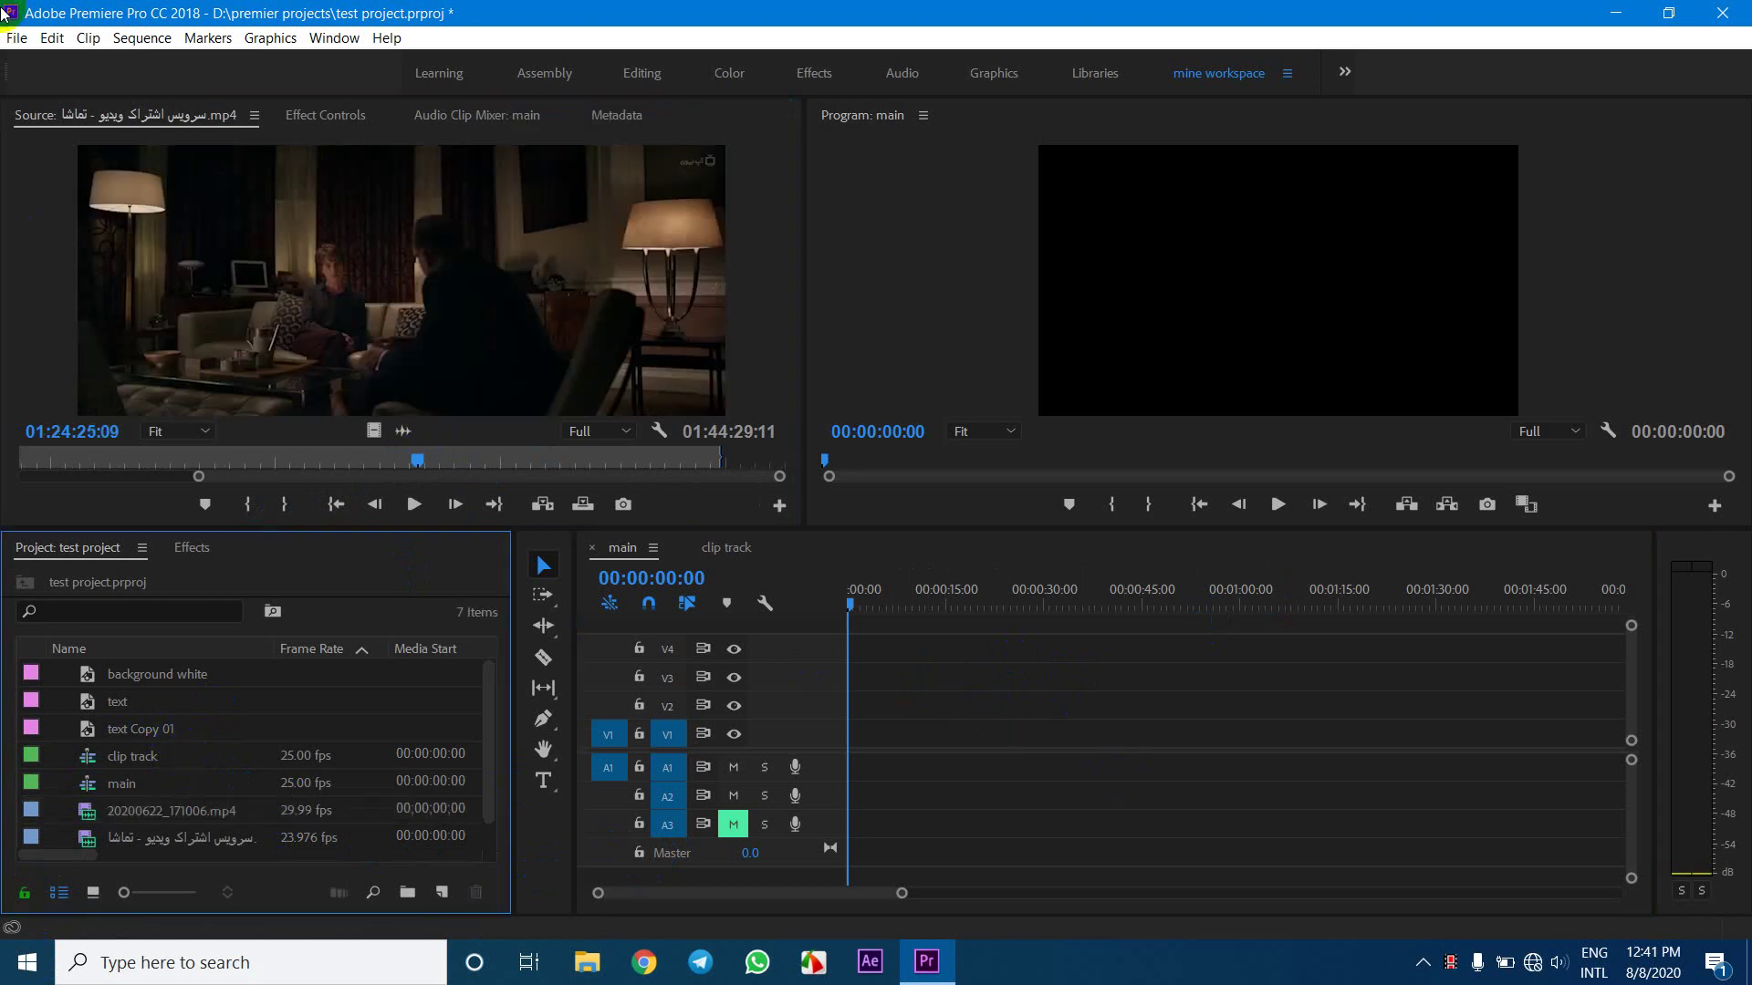
pyautogui.click(16, 37)
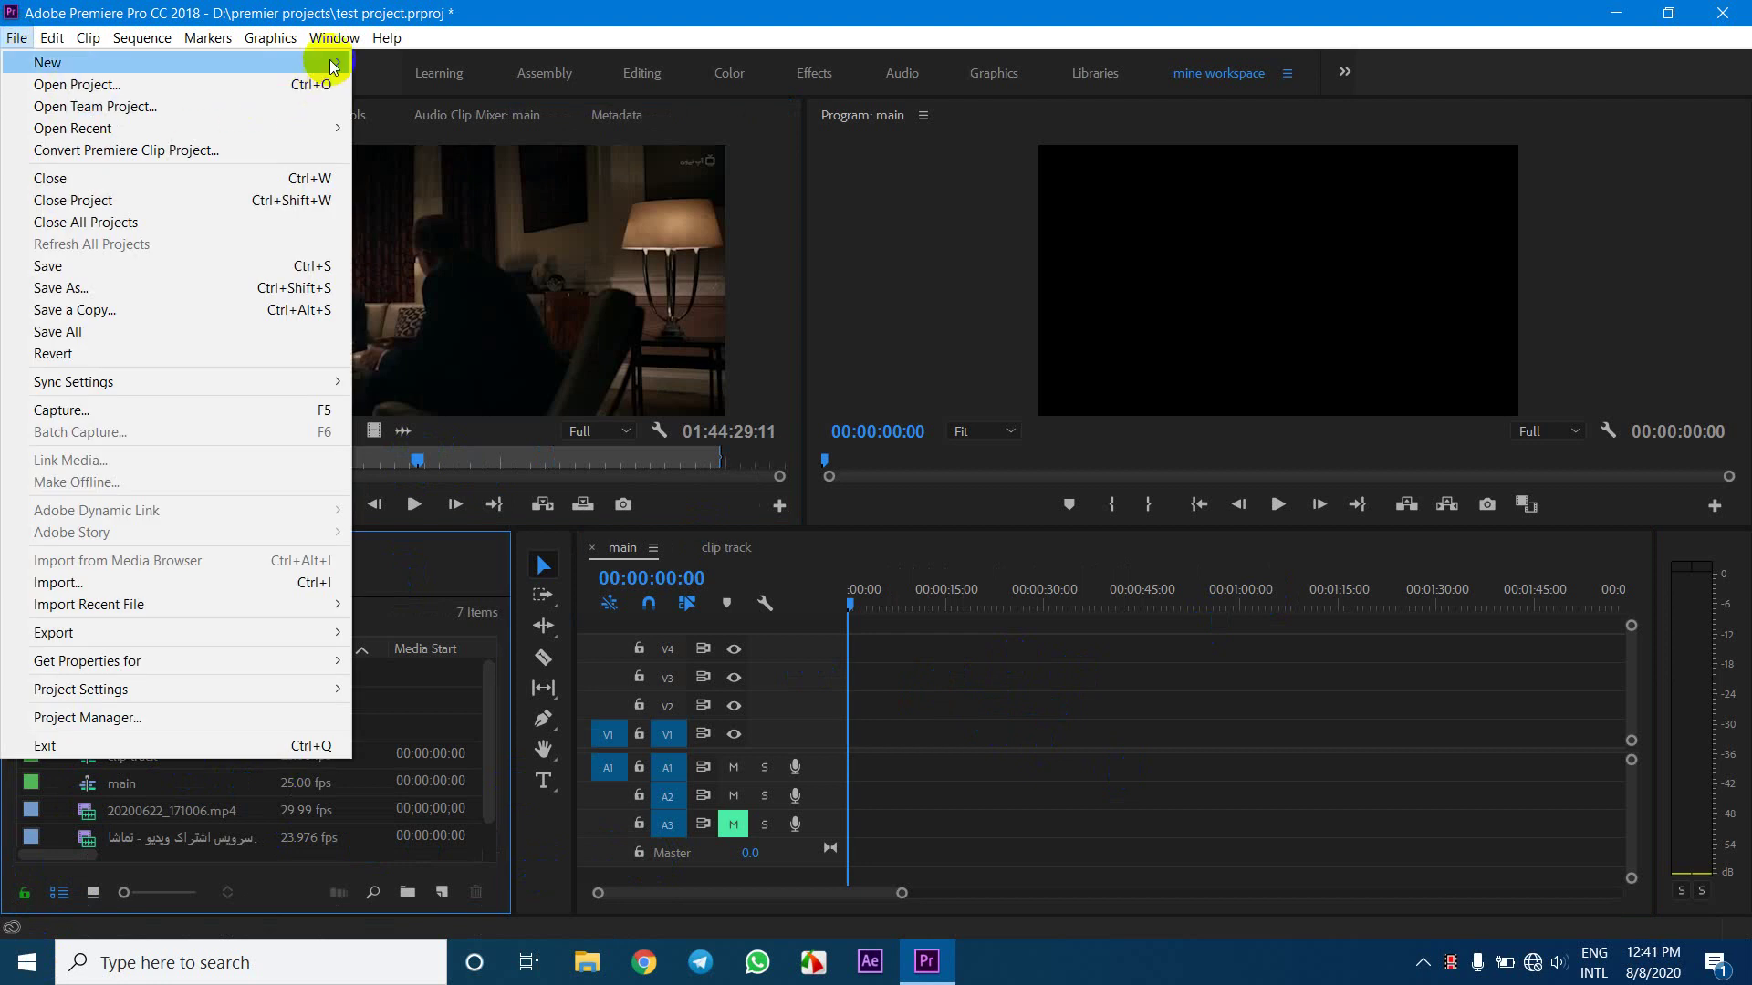
pyautogui.moveTo(334, 66)
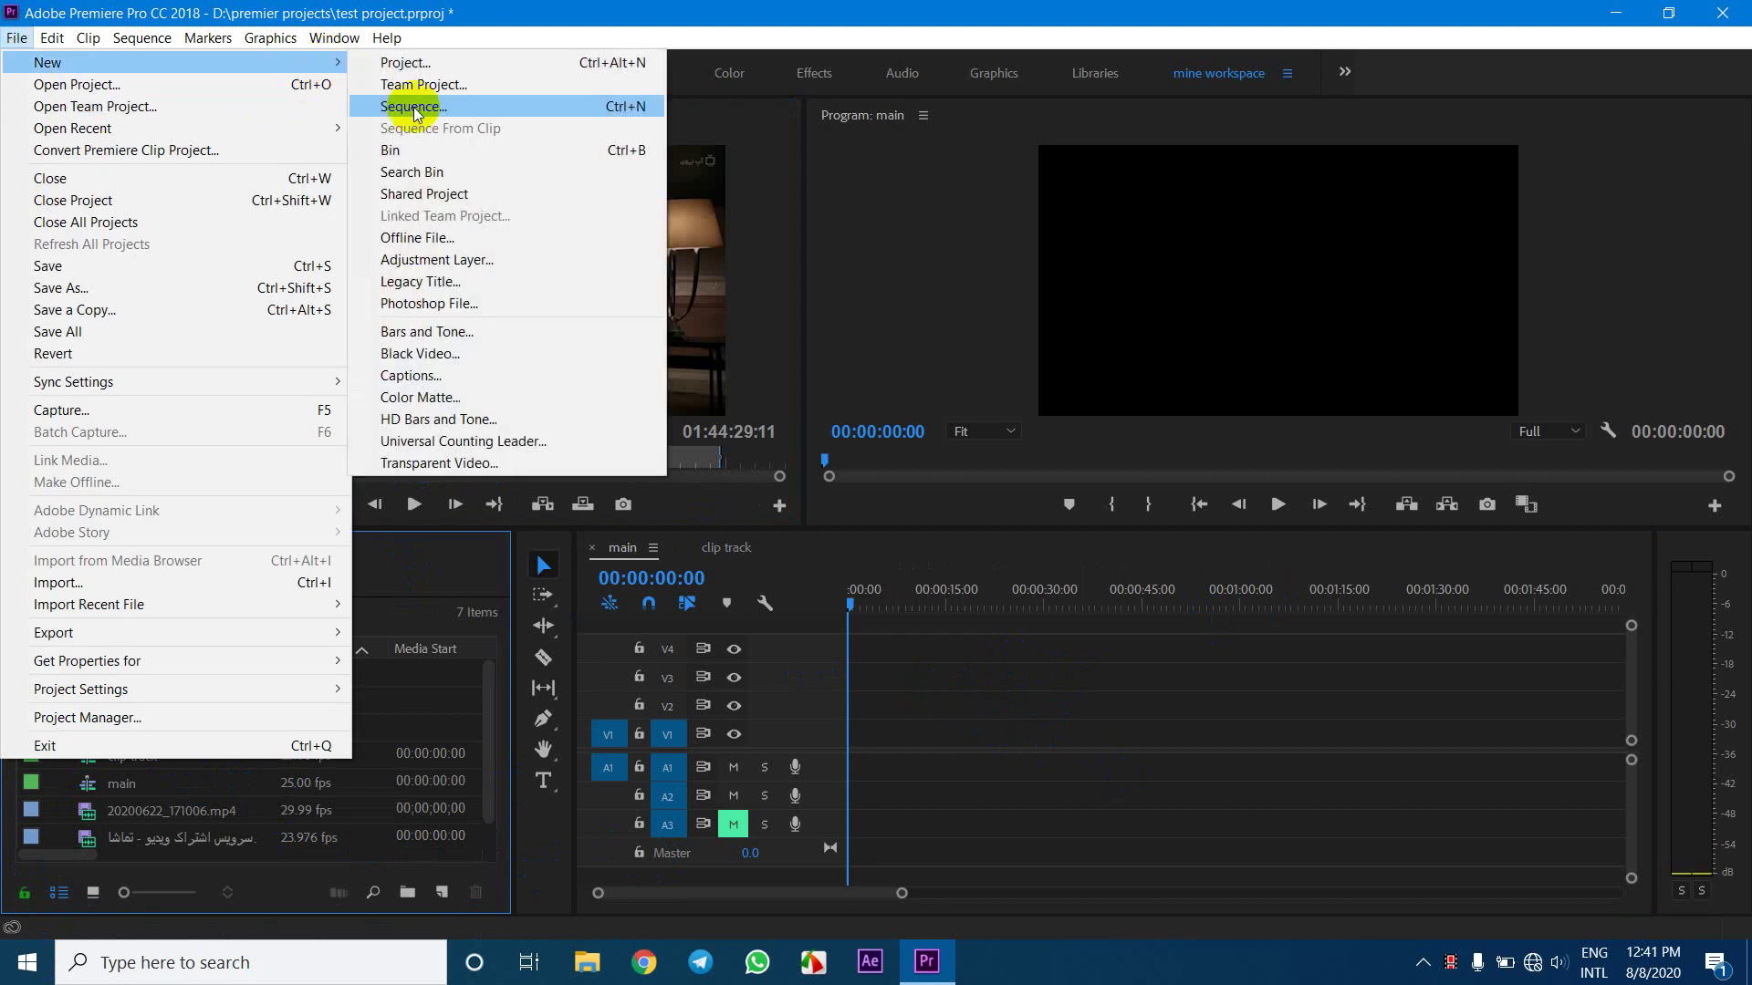
pyautogui.click(474, 356)
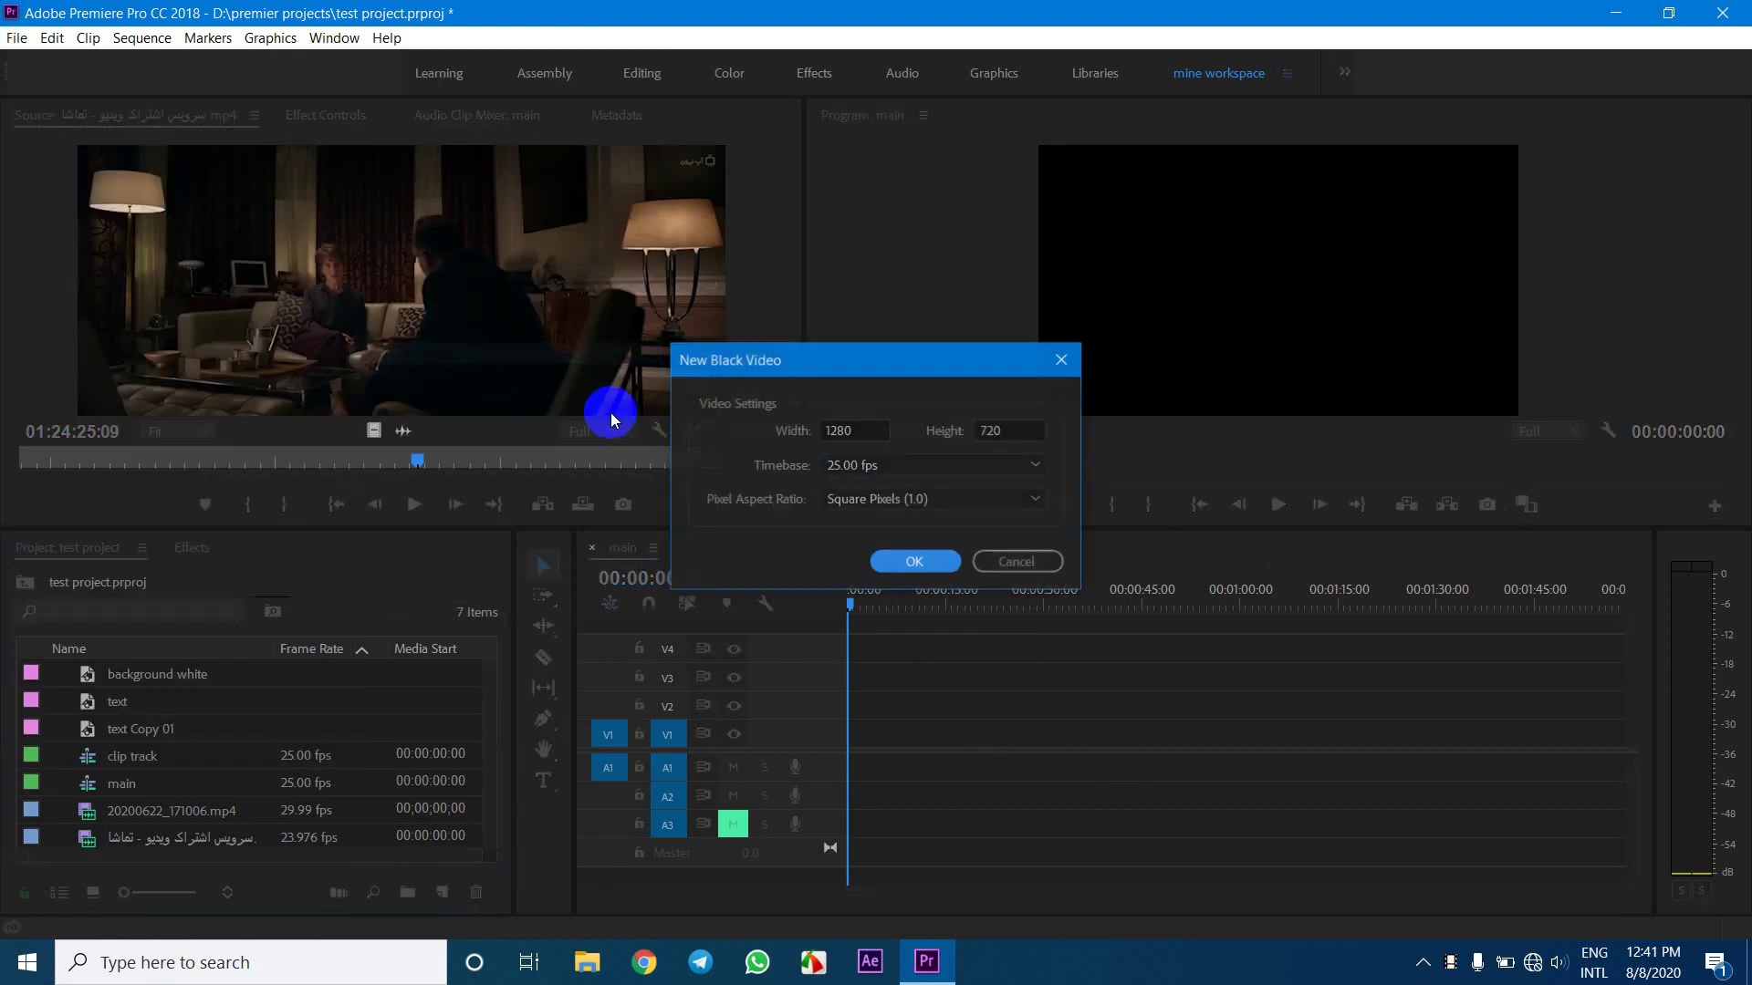
pyautogui.click(898, 564)
# Place the Black Video at the start of V1, enlarge the video tracks, and lock V1
pyautogui.moveTo(196, 700); pyautogui.dragTo(1501, 730)
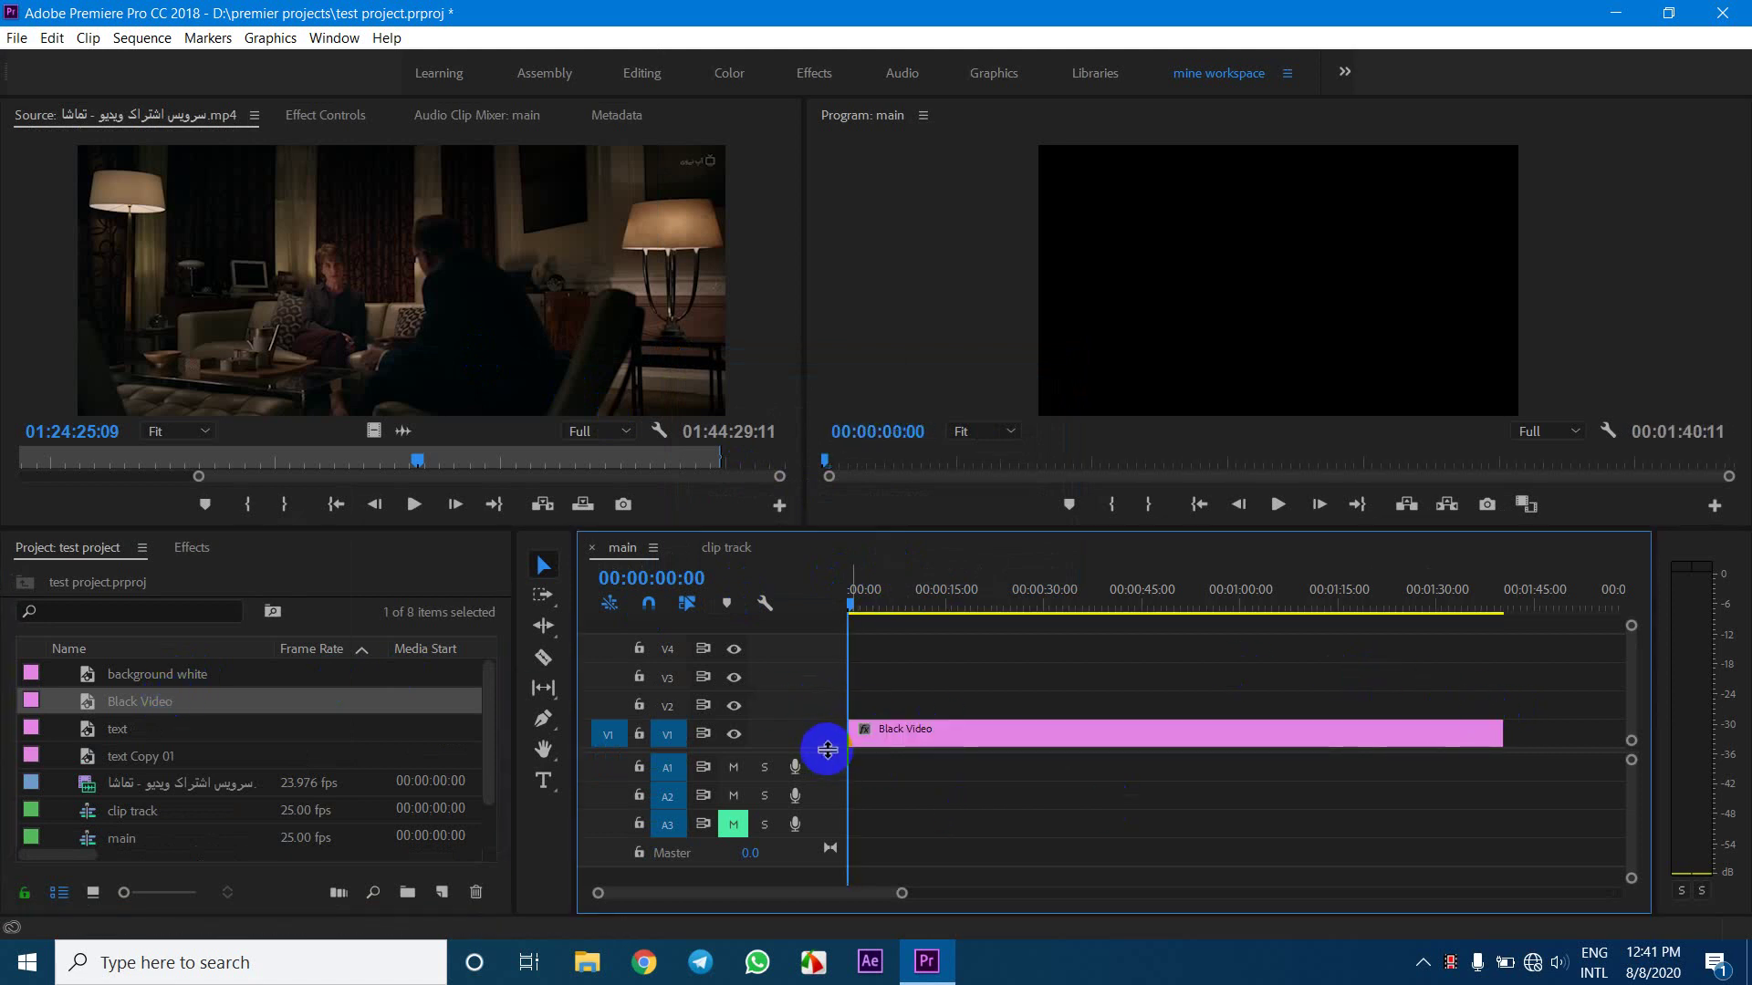
pyautogui.moveTo(827, 749); pyautogui.dragTo(852, 837)
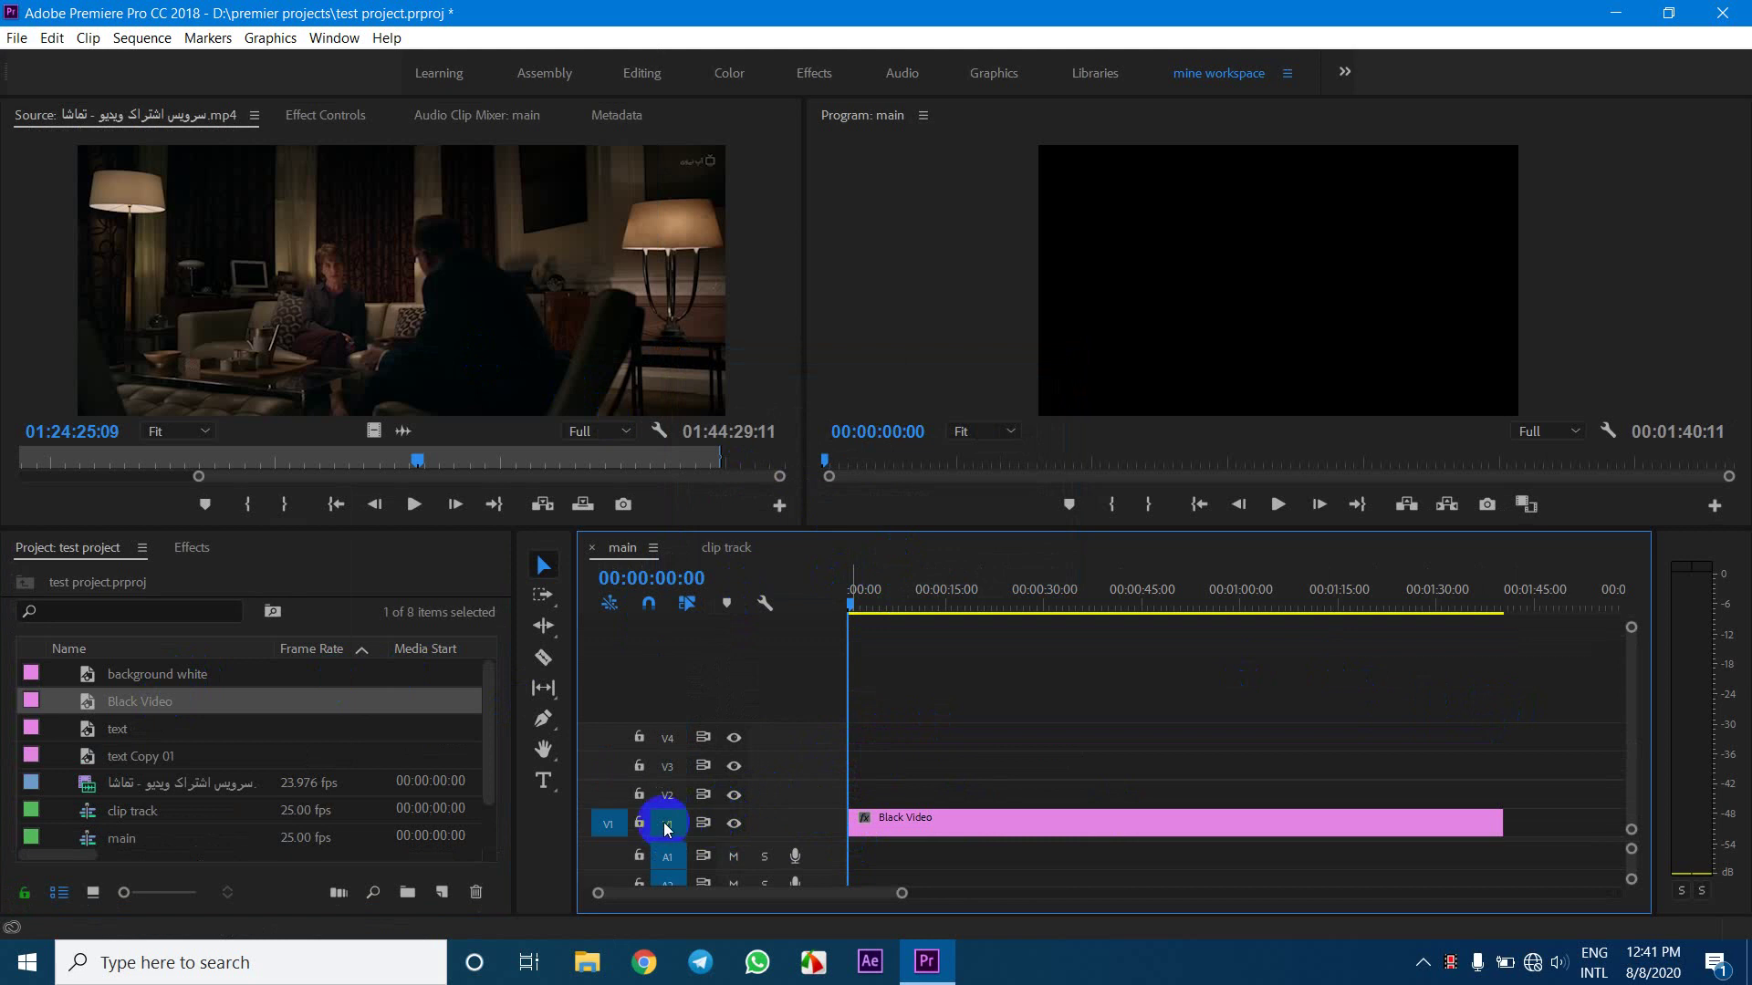
pyautogui.click(638, 823)
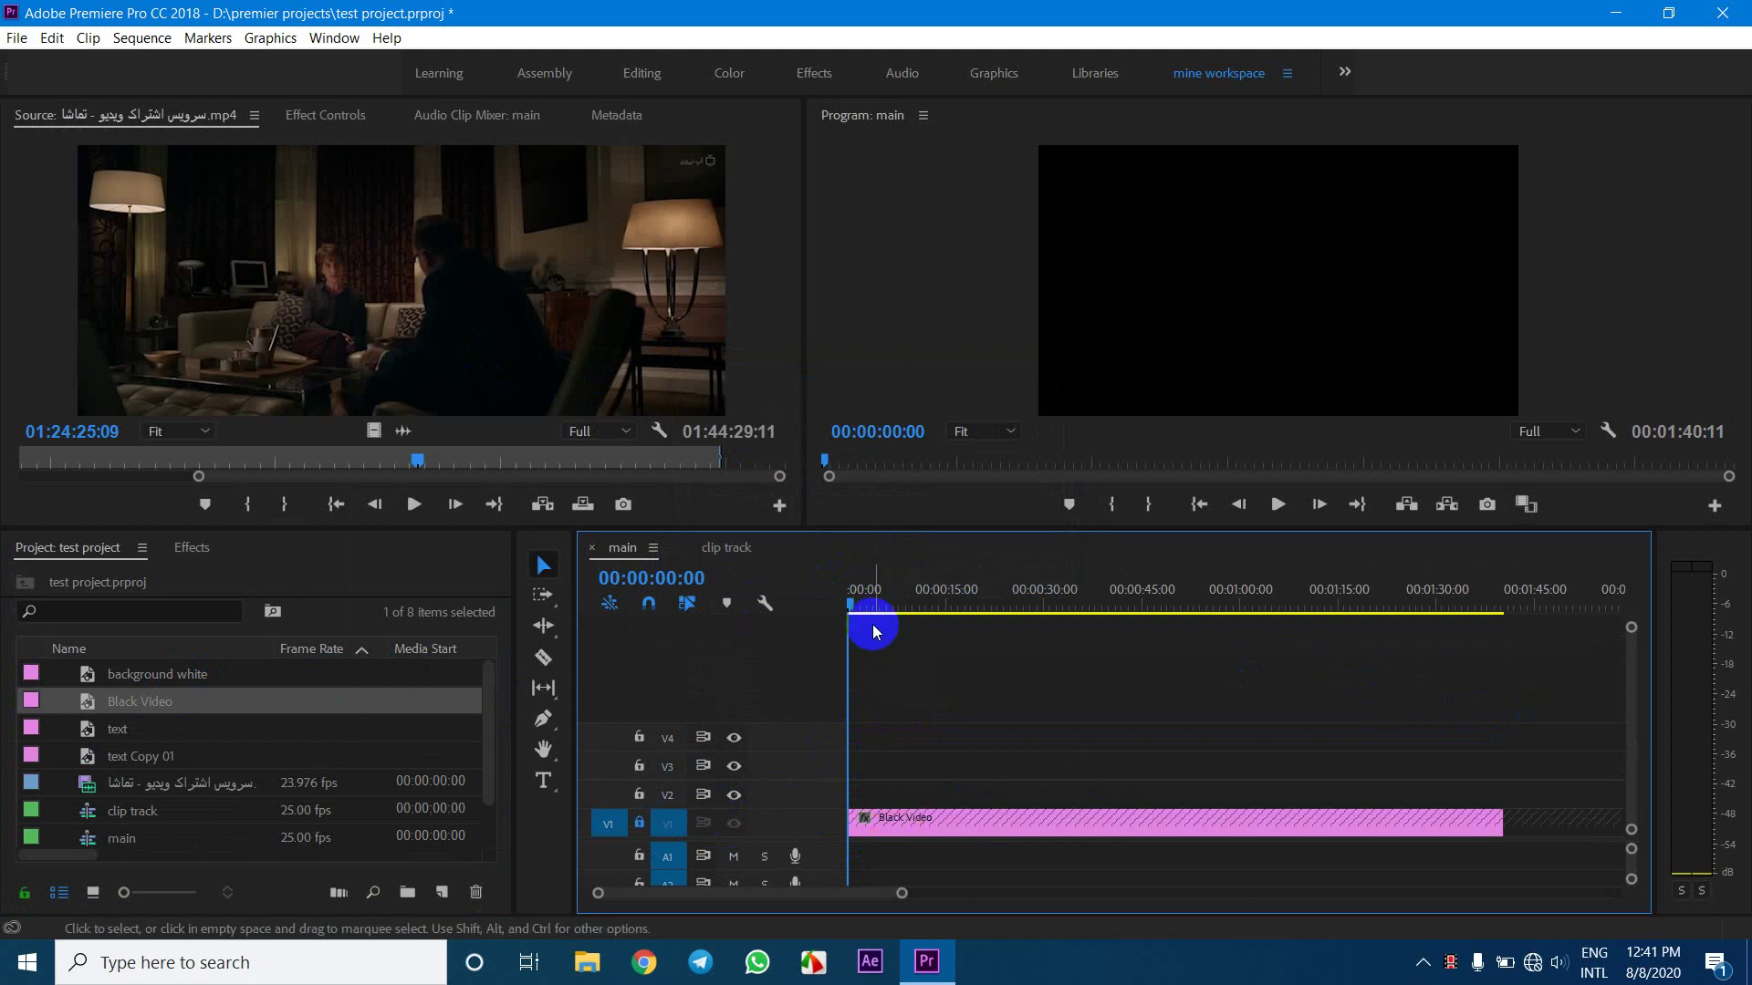
# Create a new legacy title named 'roll up title'
pyautogui.click(12, 38)
pyautogui.moveTo(235, 60)
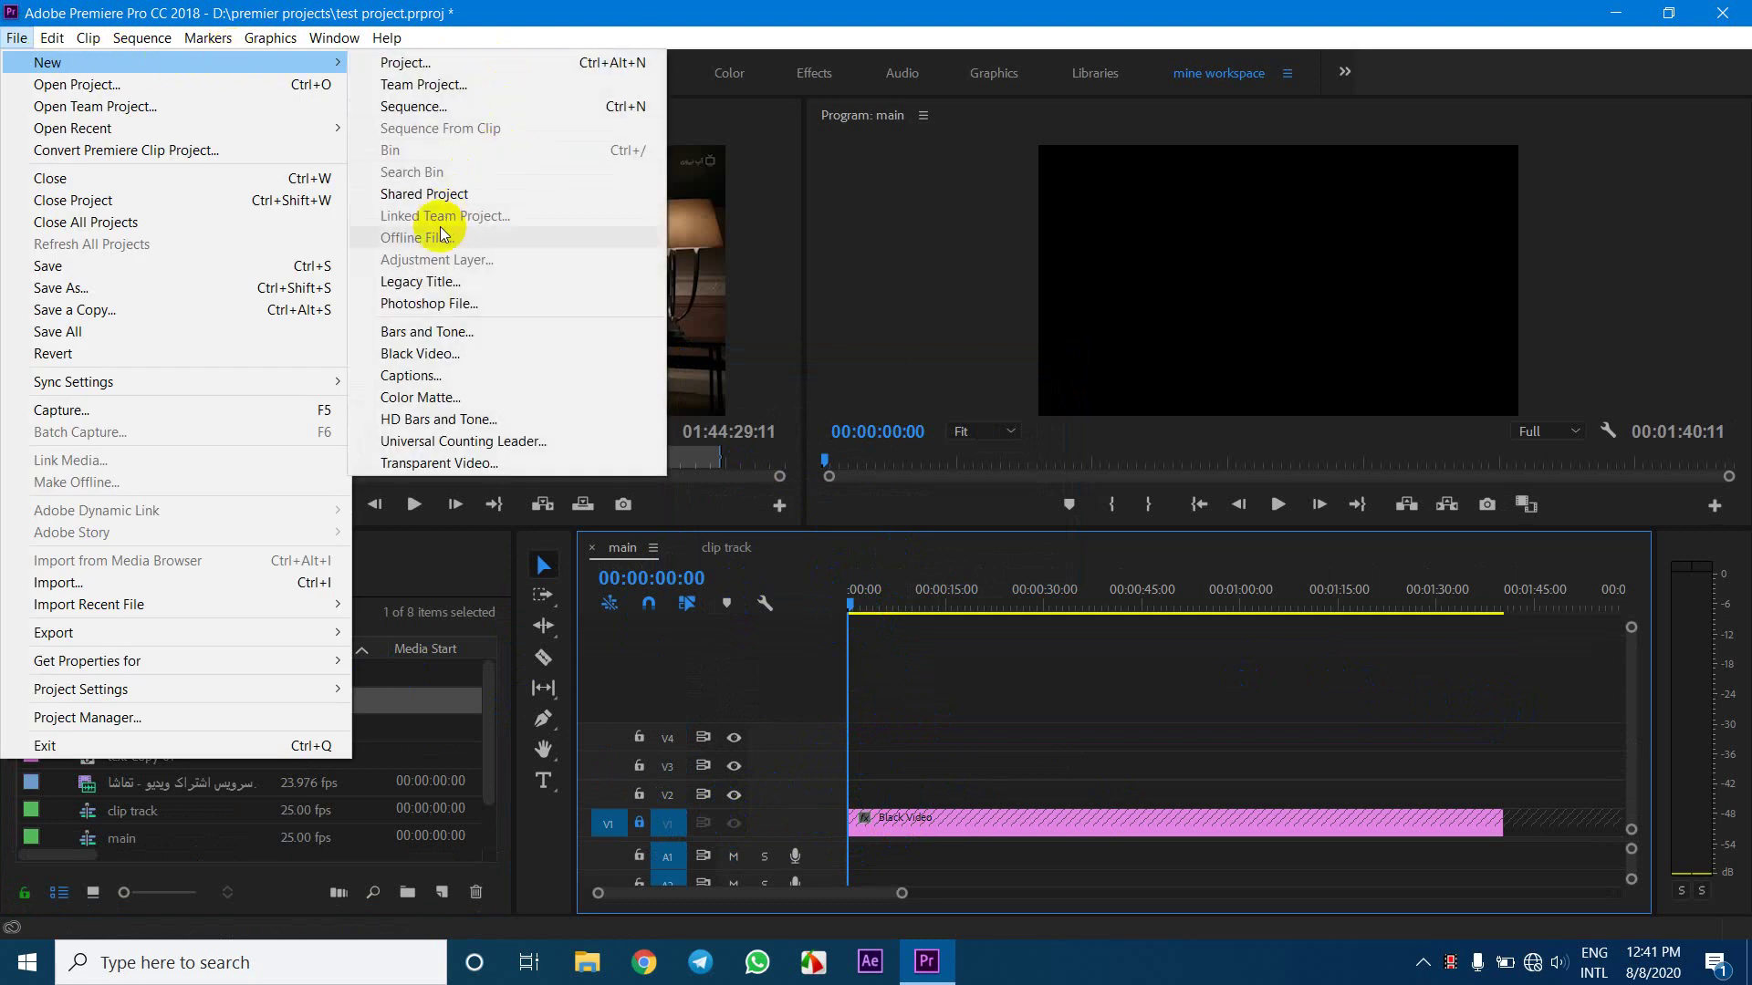
pyautogui.click(429, 303)
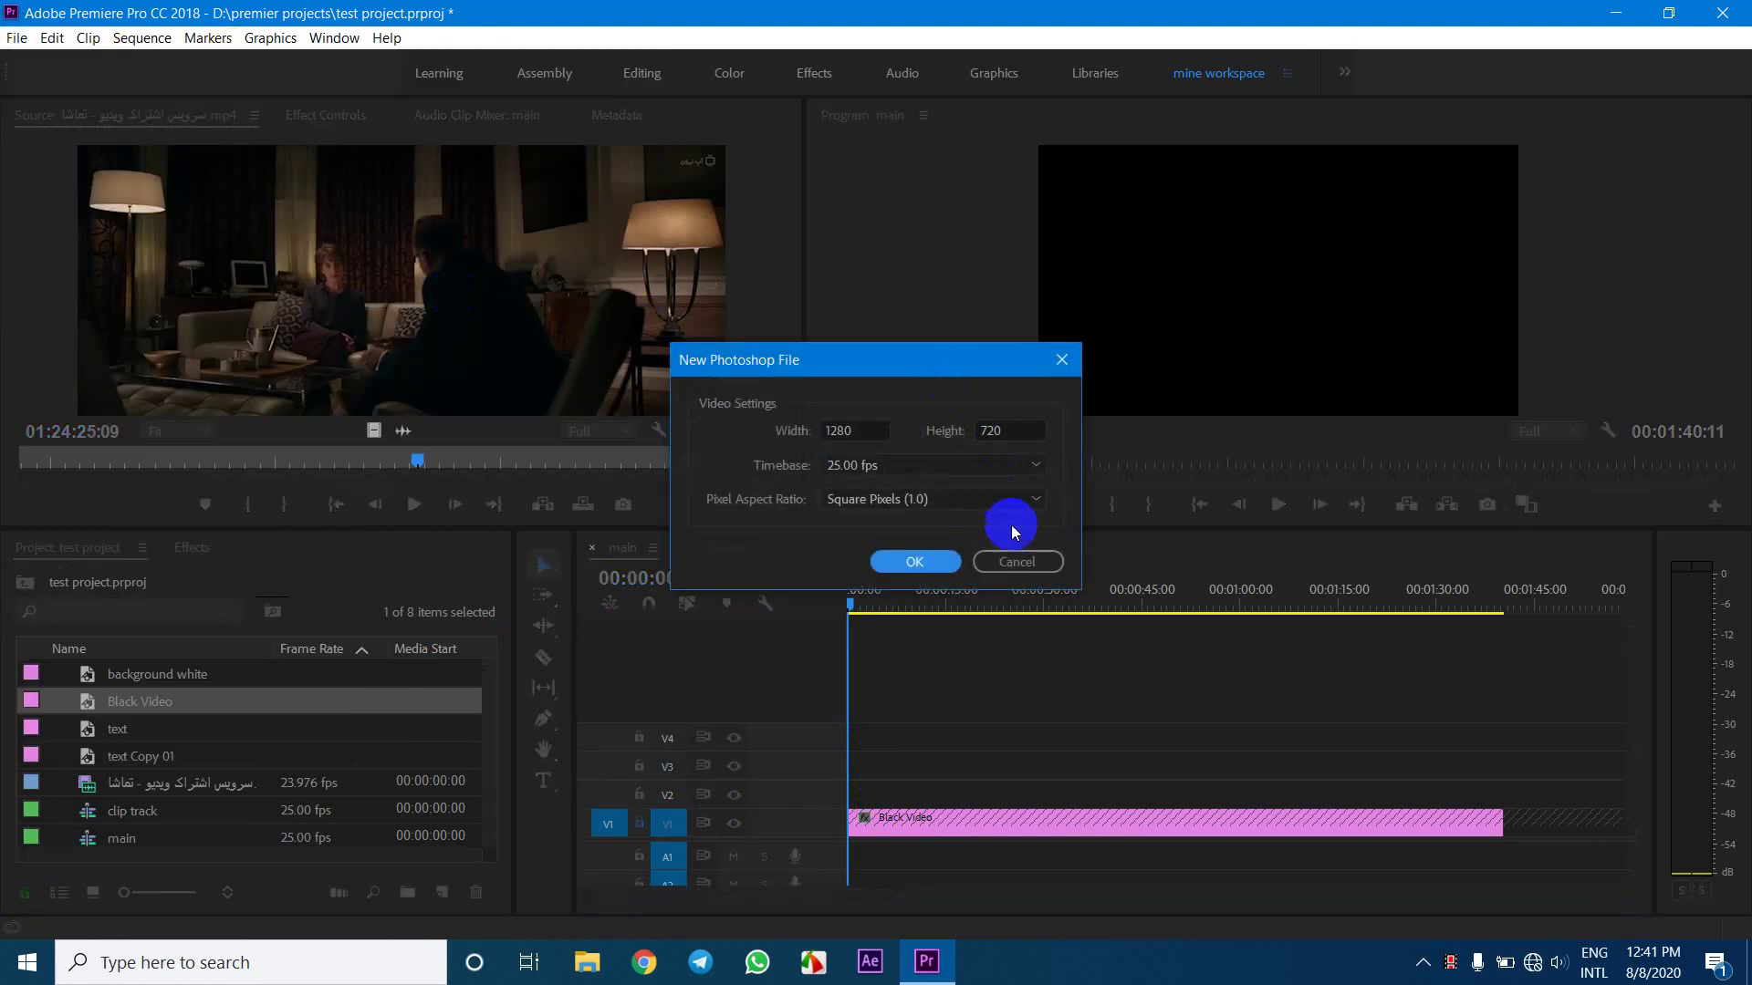
pyautogui.click(1015, 560)
pyautogui.click(17, 37)
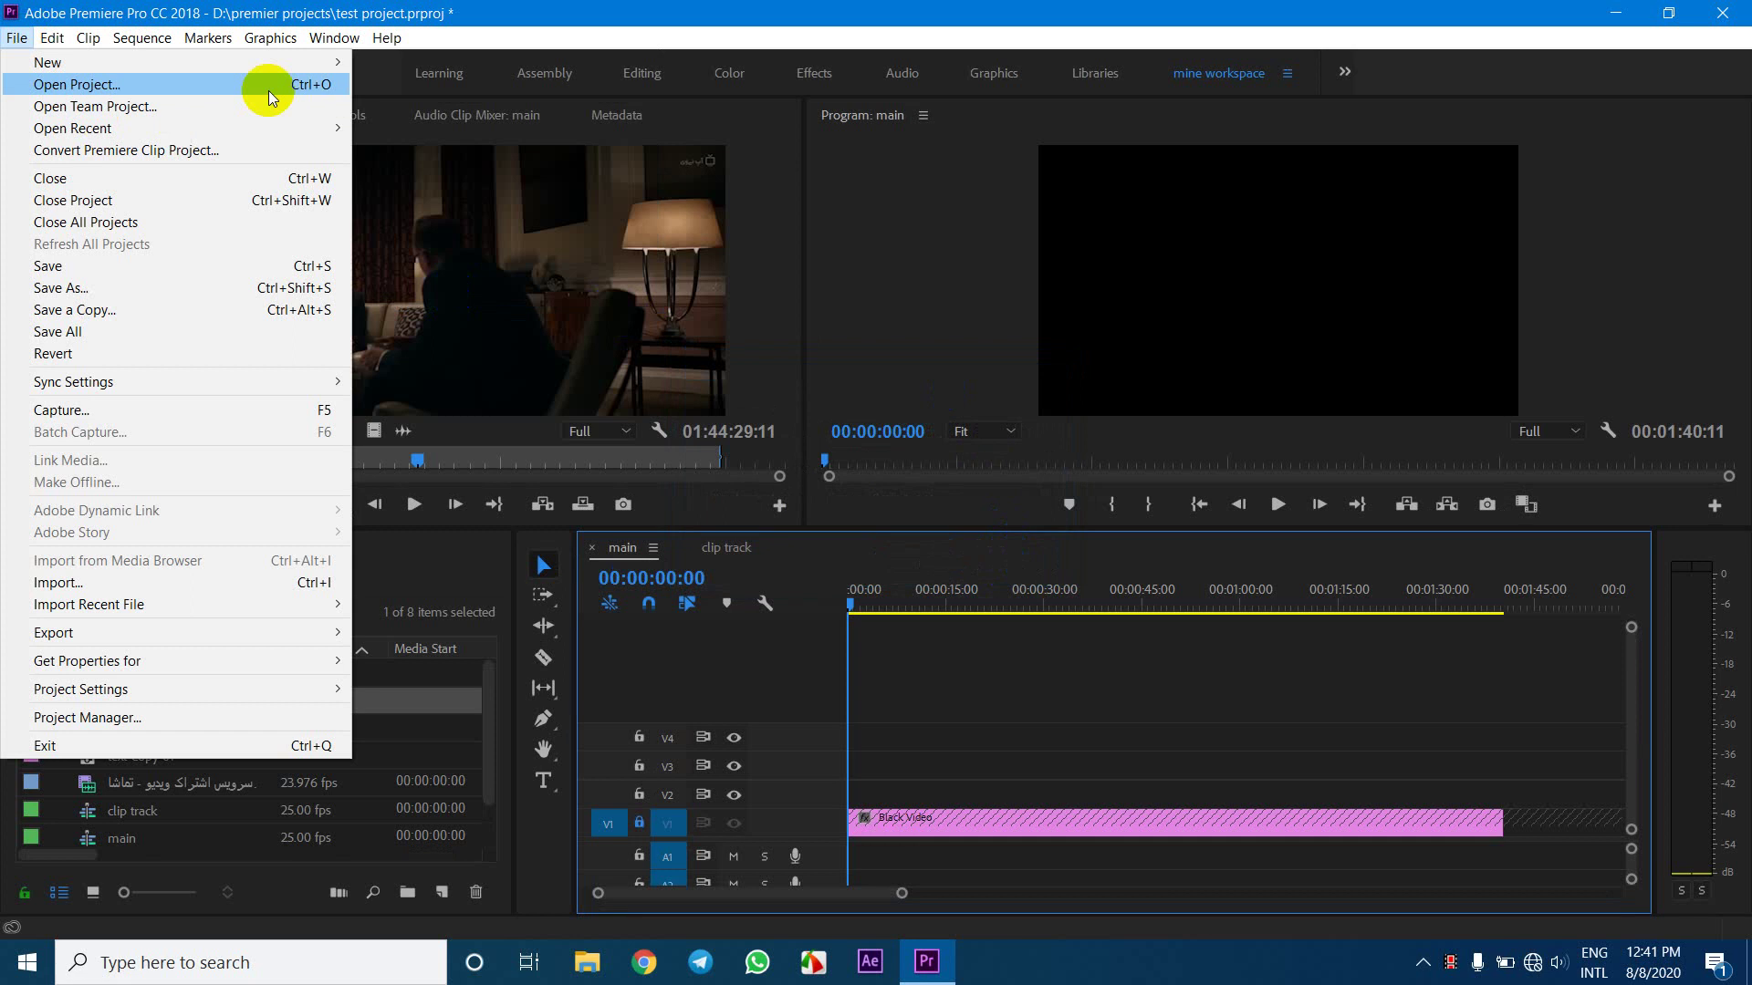
pyautogui.moveTo(311, 61)
pyautogui.click(442, 281)
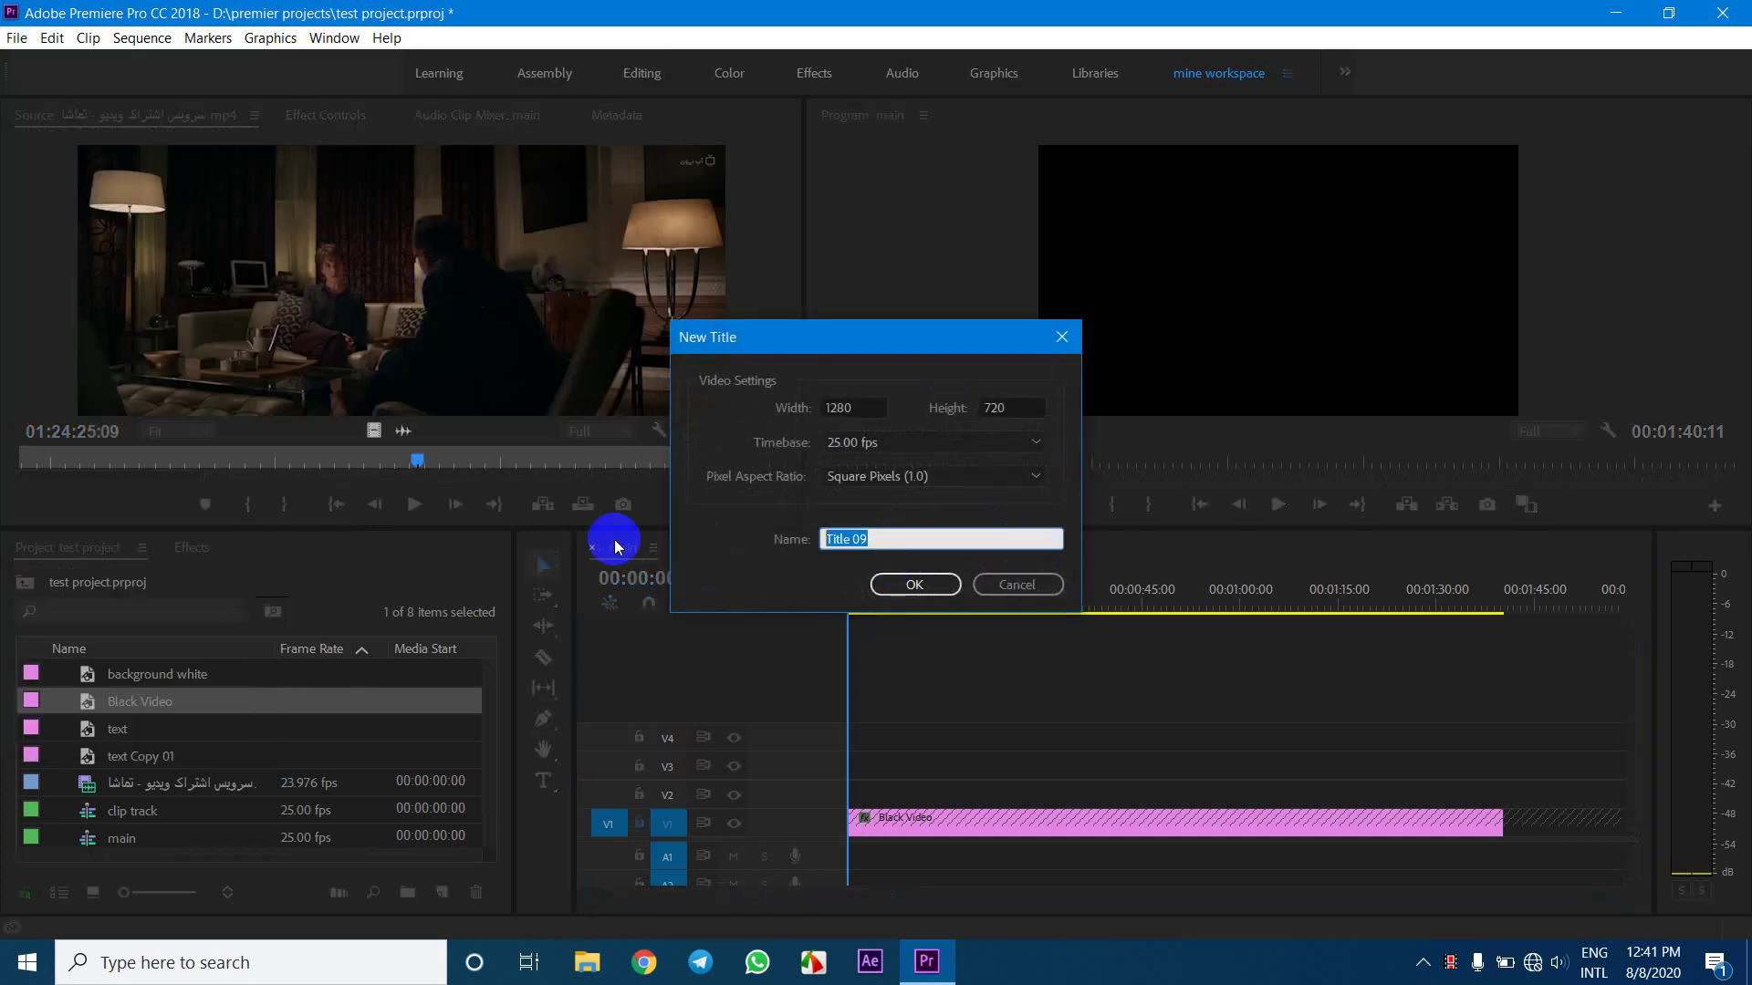
pyautogui.write('roll up t')
pyautogui.press('Return')
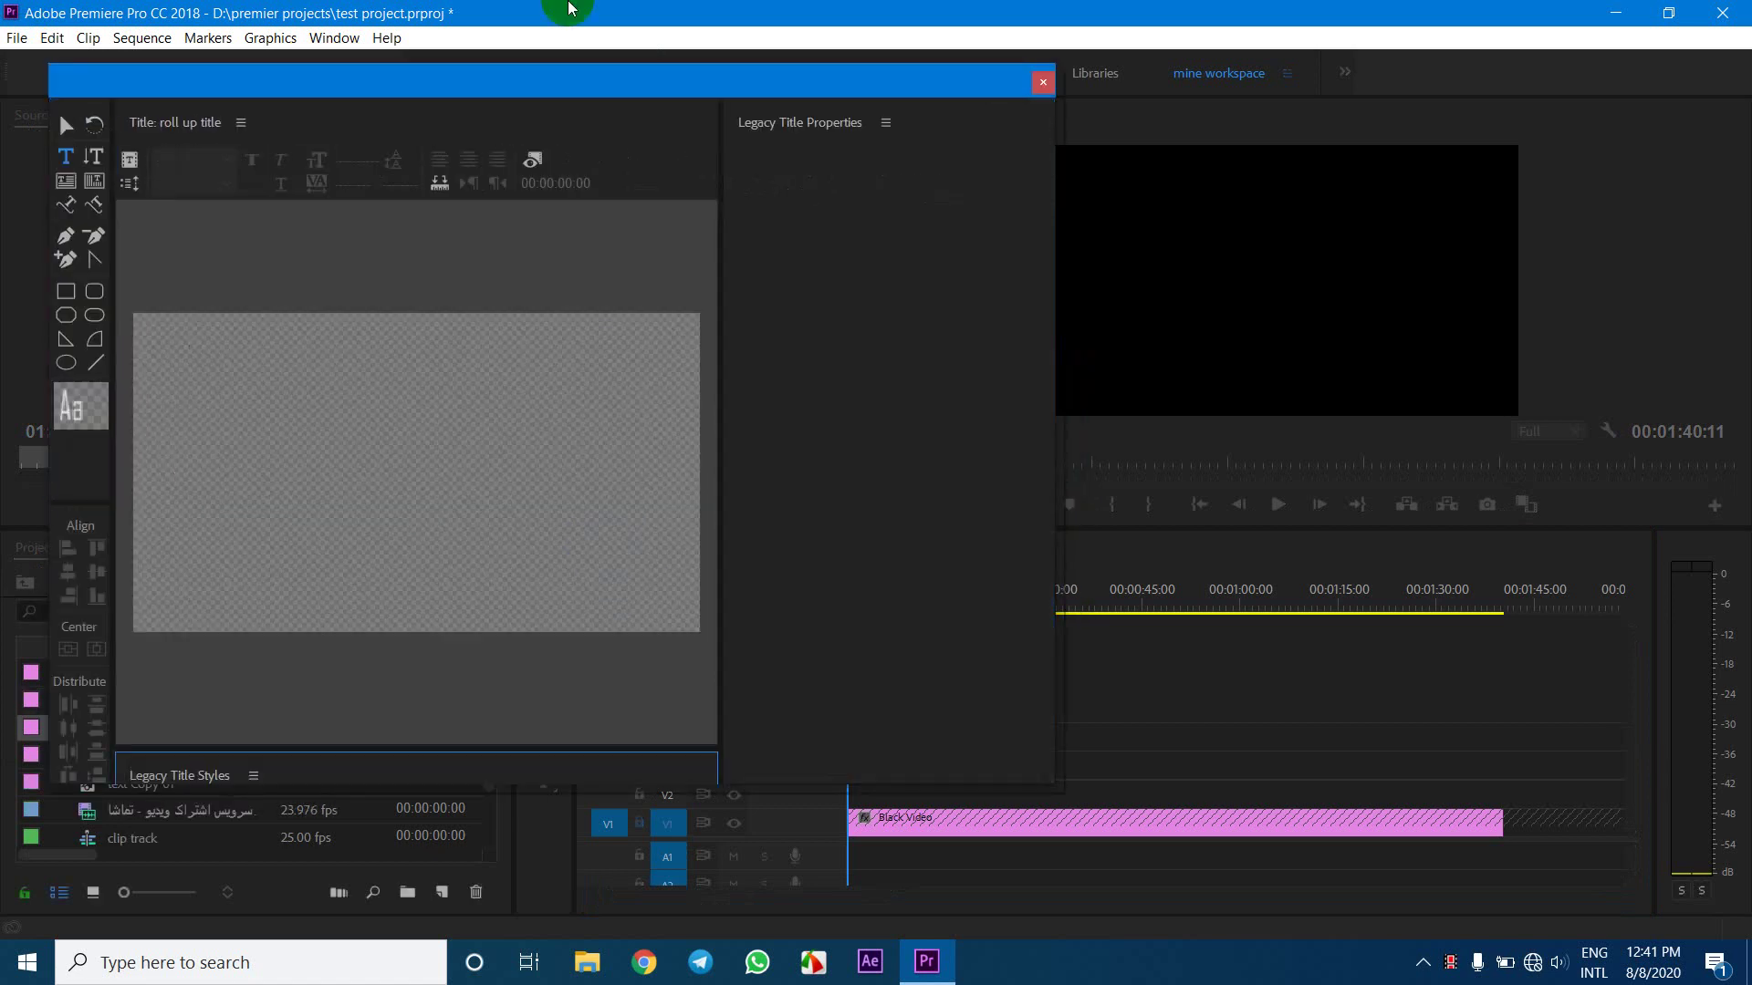
# Place roll up title on V2 at the sequence start and rearrange the Titler window
pyautogui.moveTo(575, 73); pyautogui.dragTo(770, 11)
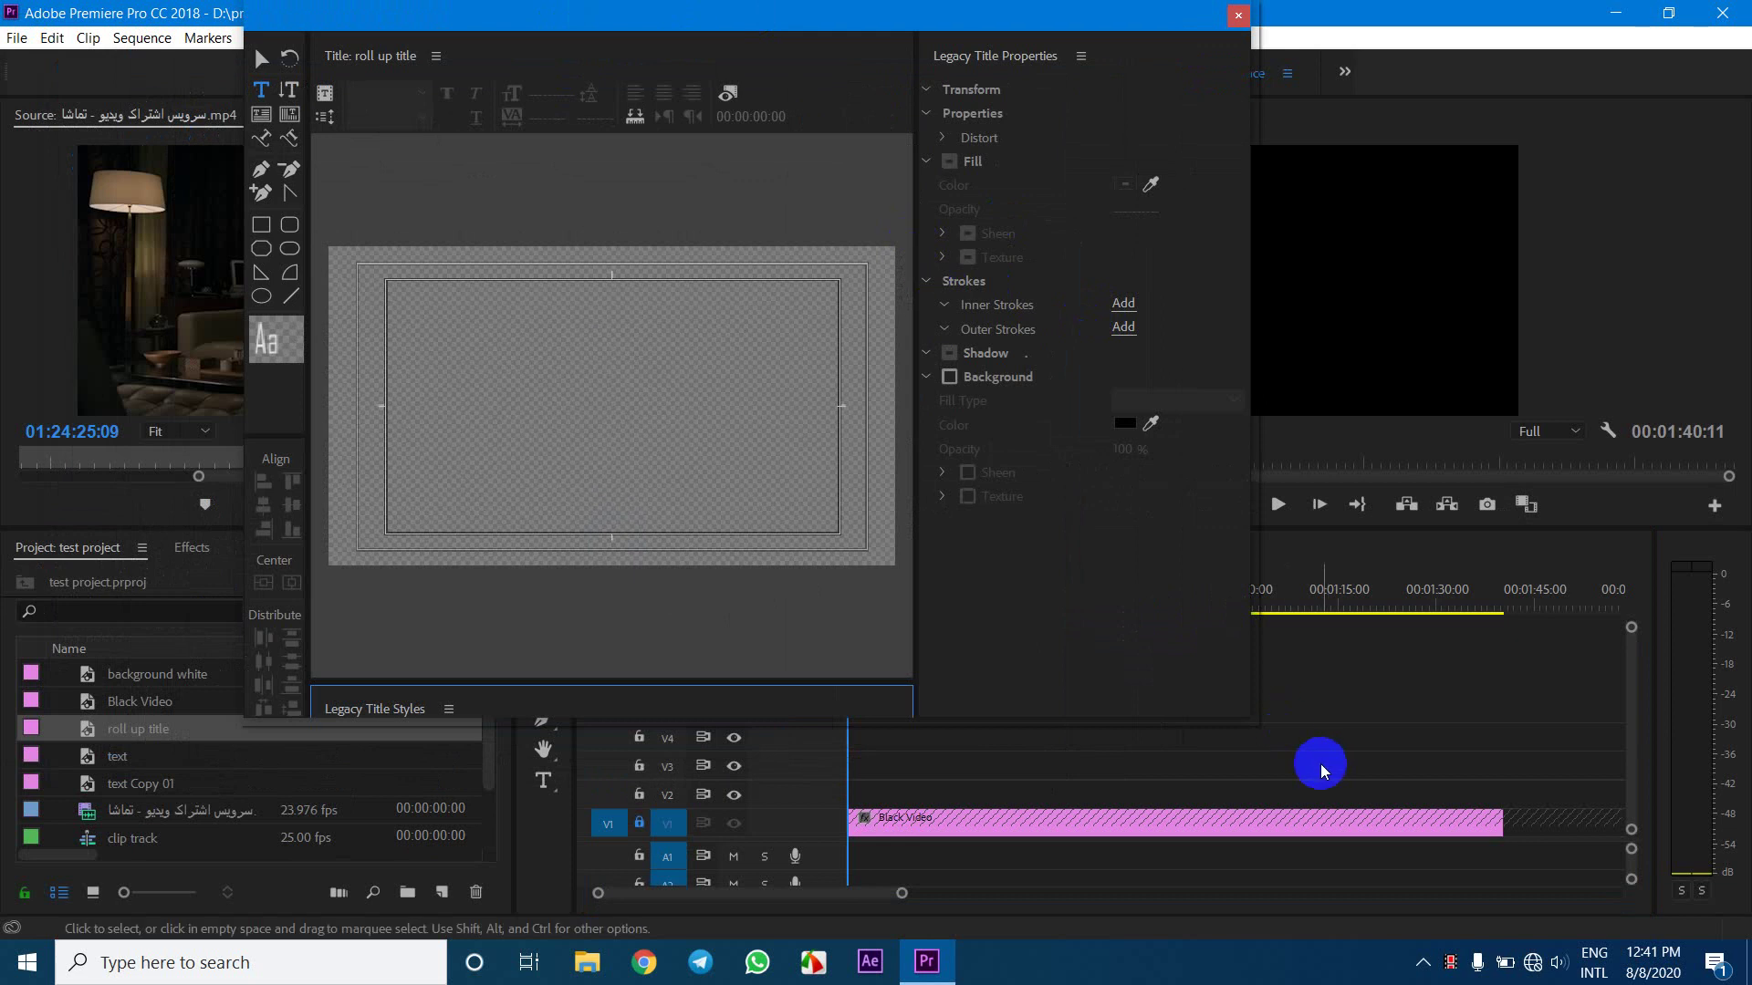
pyautogui.moveTo(1255, 724); pyautogui.dragTo(1509, 919)
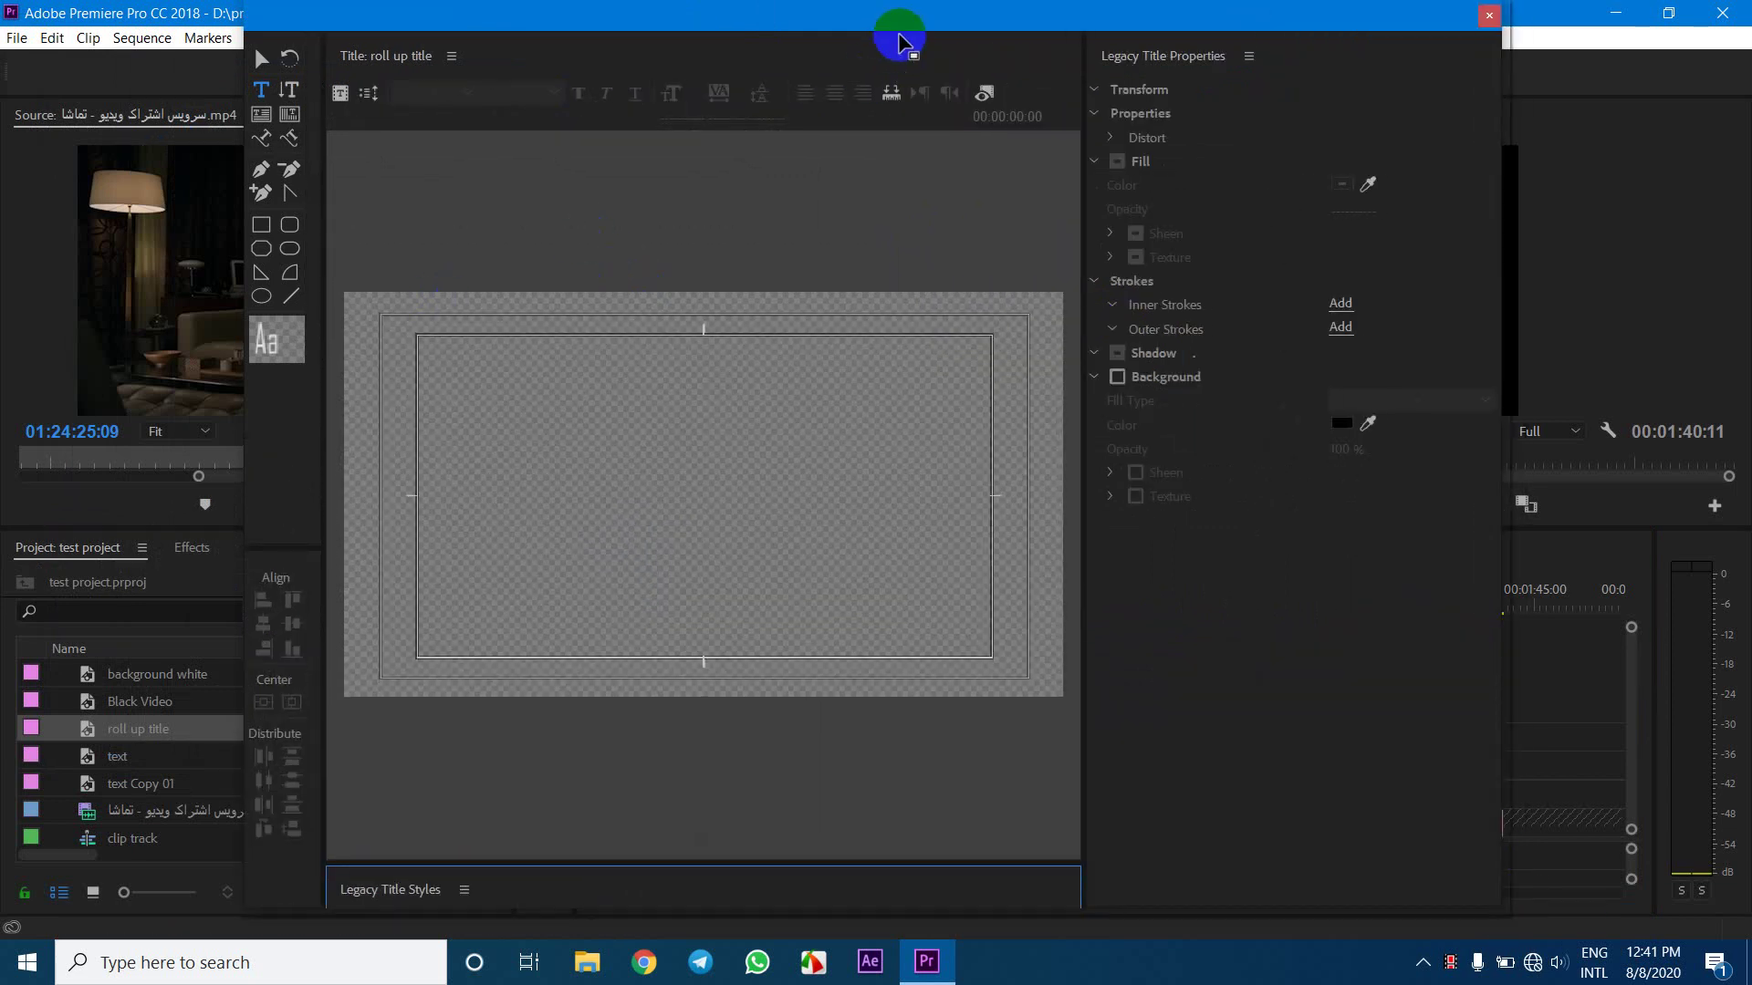
pyautogui.moveTo(825, 37); pyautogui.dragTo(900, 840)
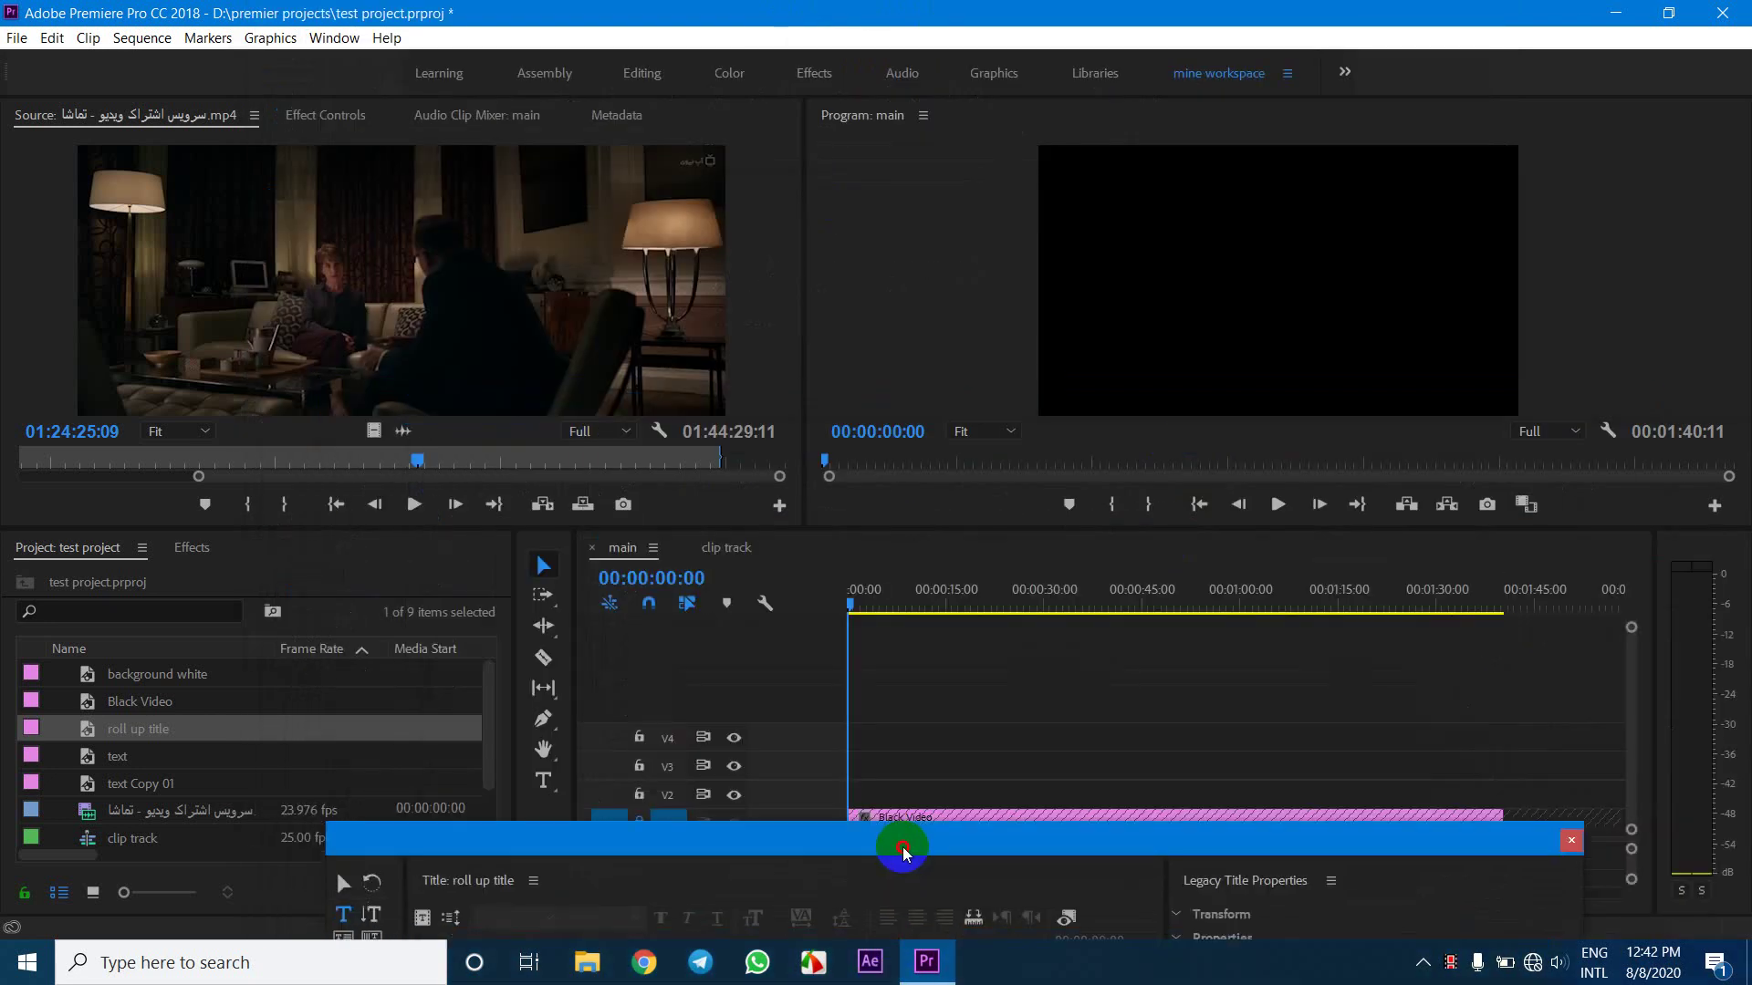
pyautogui.moveTo(100, 738); pyautogui.dragTo(1483, 807)
pyautogui.moveTo(1204, 837); pyautogui.dragTo(1118, 76)
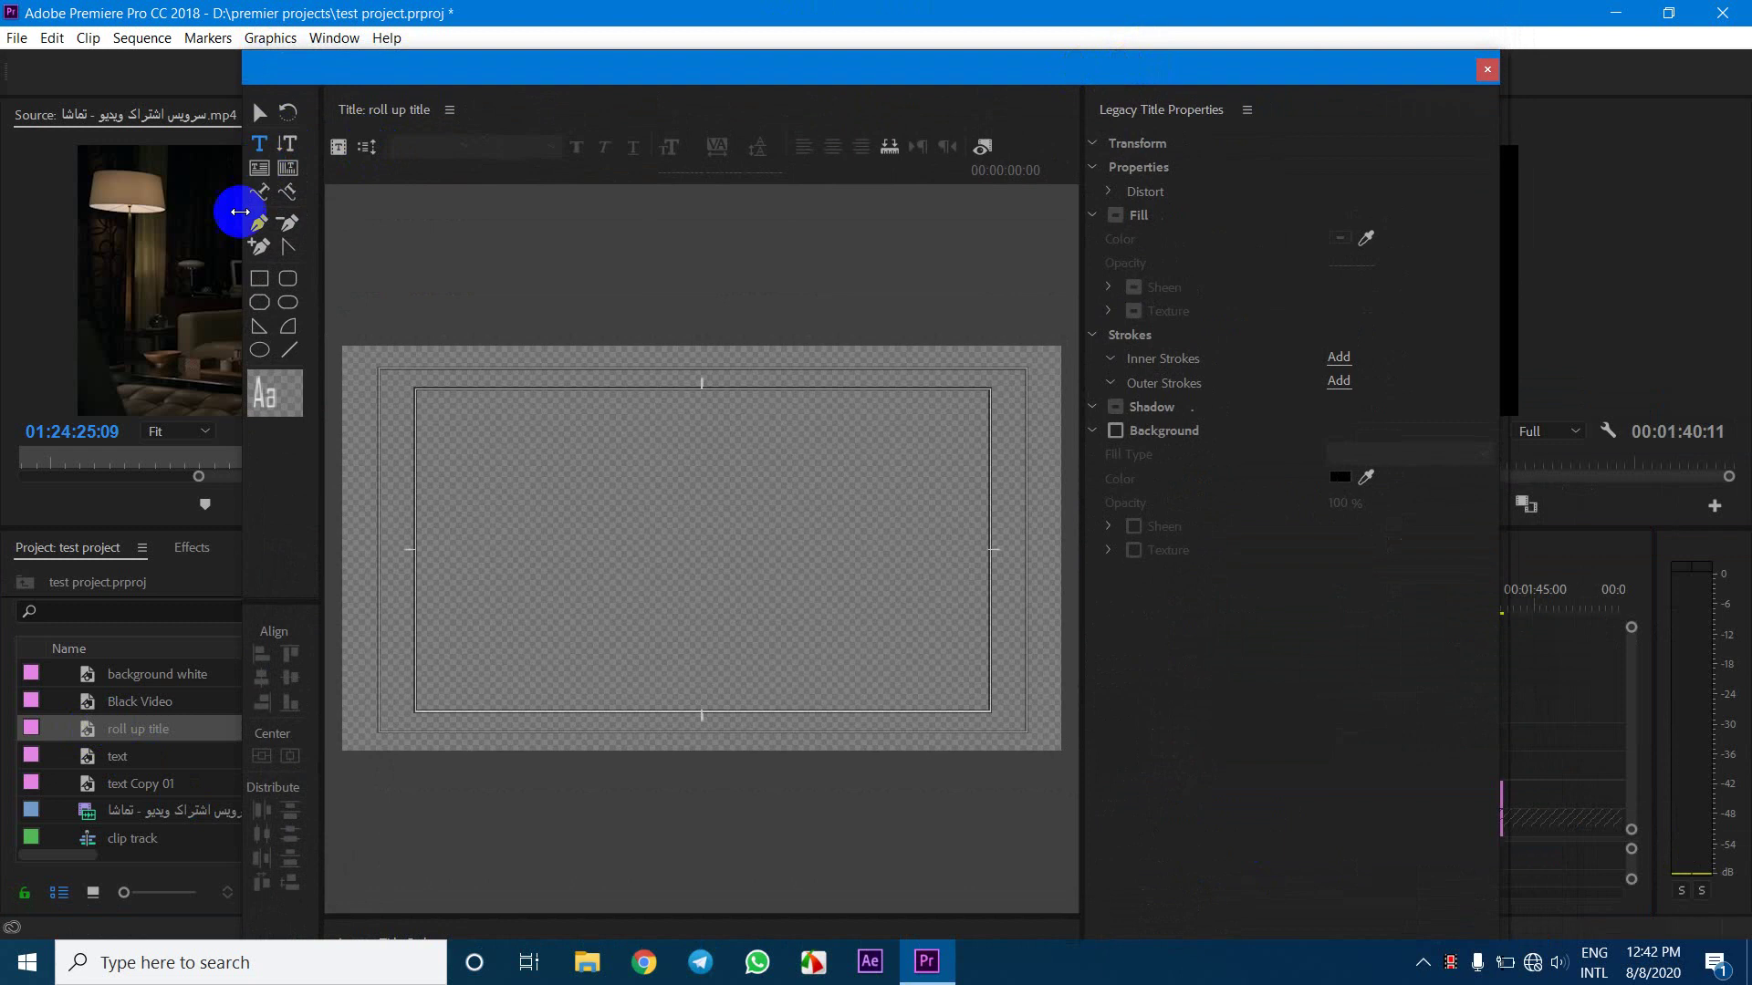
pyautogui.moveTo(1091, 91); pyautogui.dragTo(519, 188)
pyautogui.click(1016, 613)
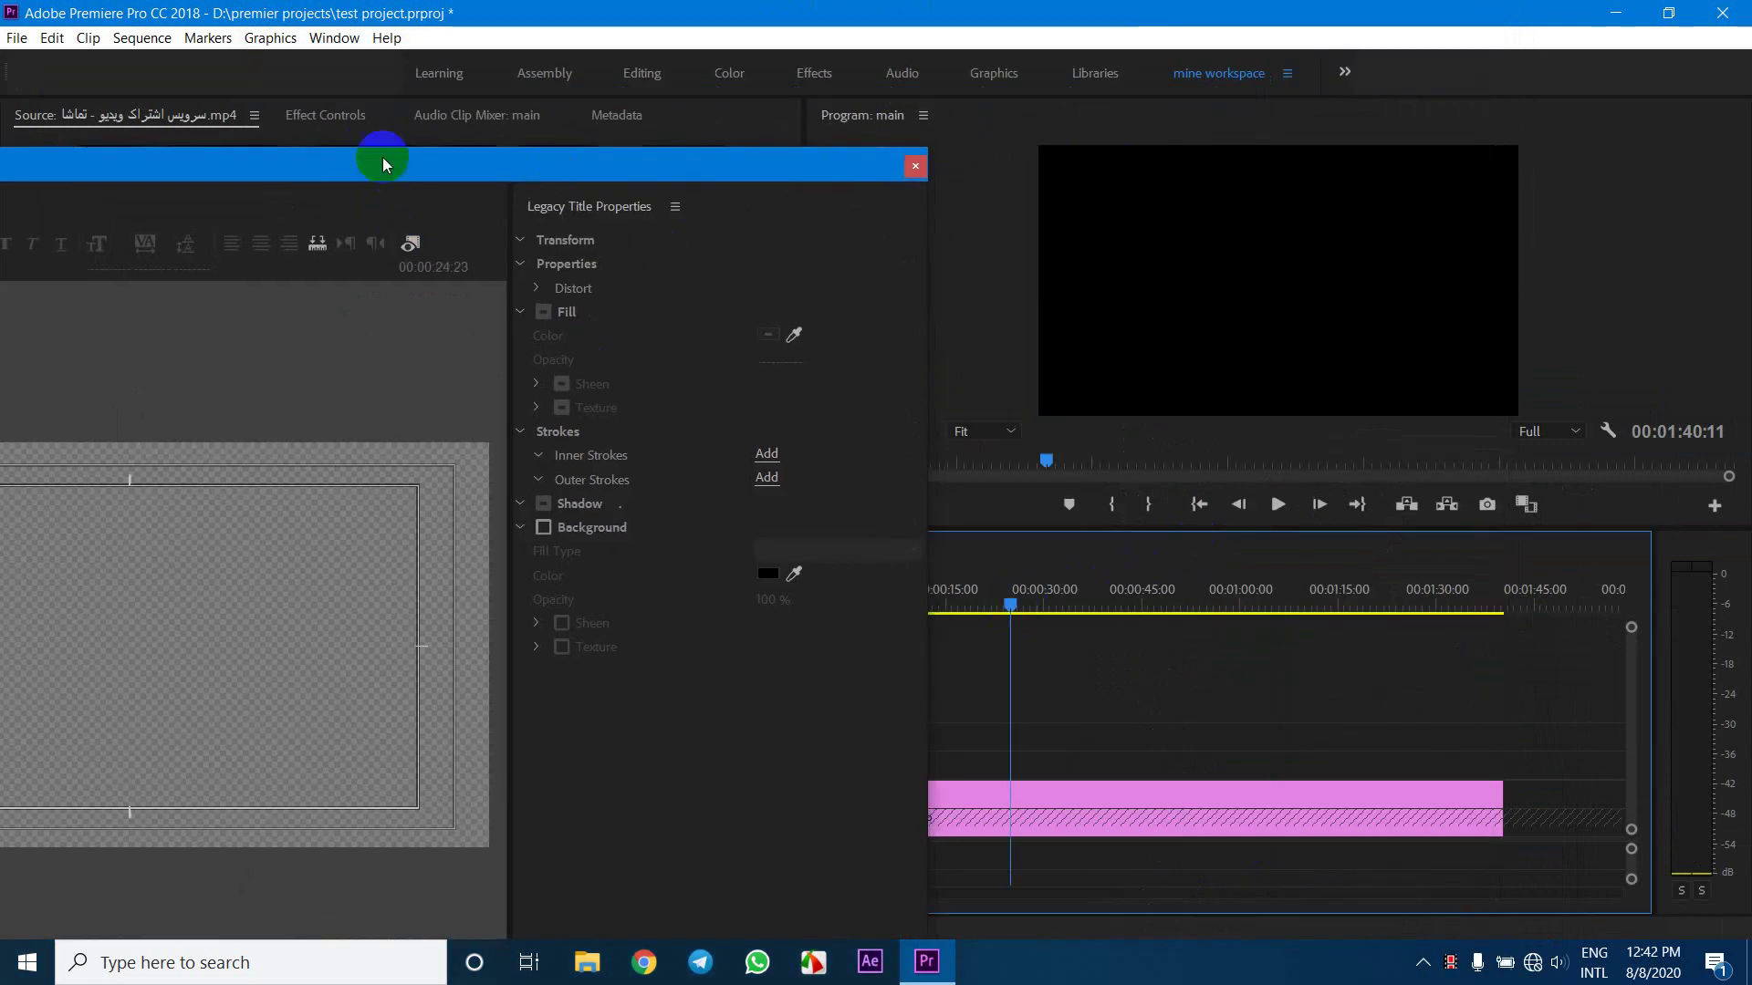
# Show the black video behind the title, draw a paragraph text box, and set font size 60
pyautogui.moveTo(383, 165); pyautogui.dragTo(909, 56)
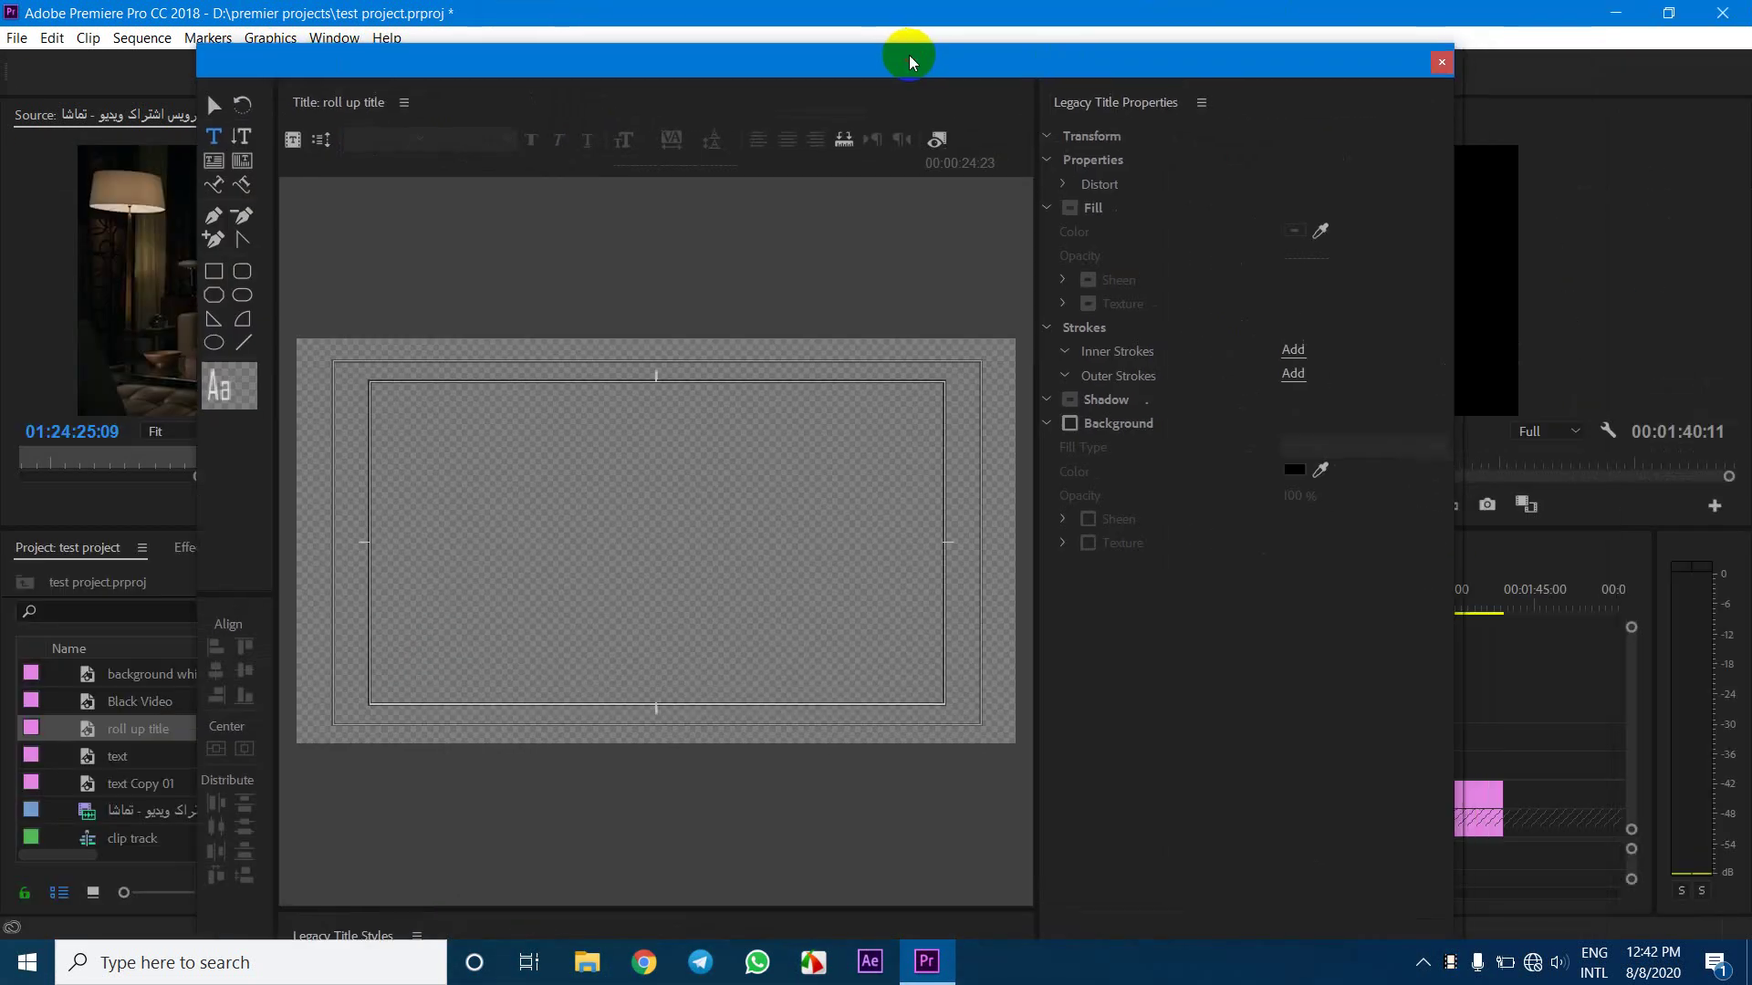
pyautogui.click(936, 141)
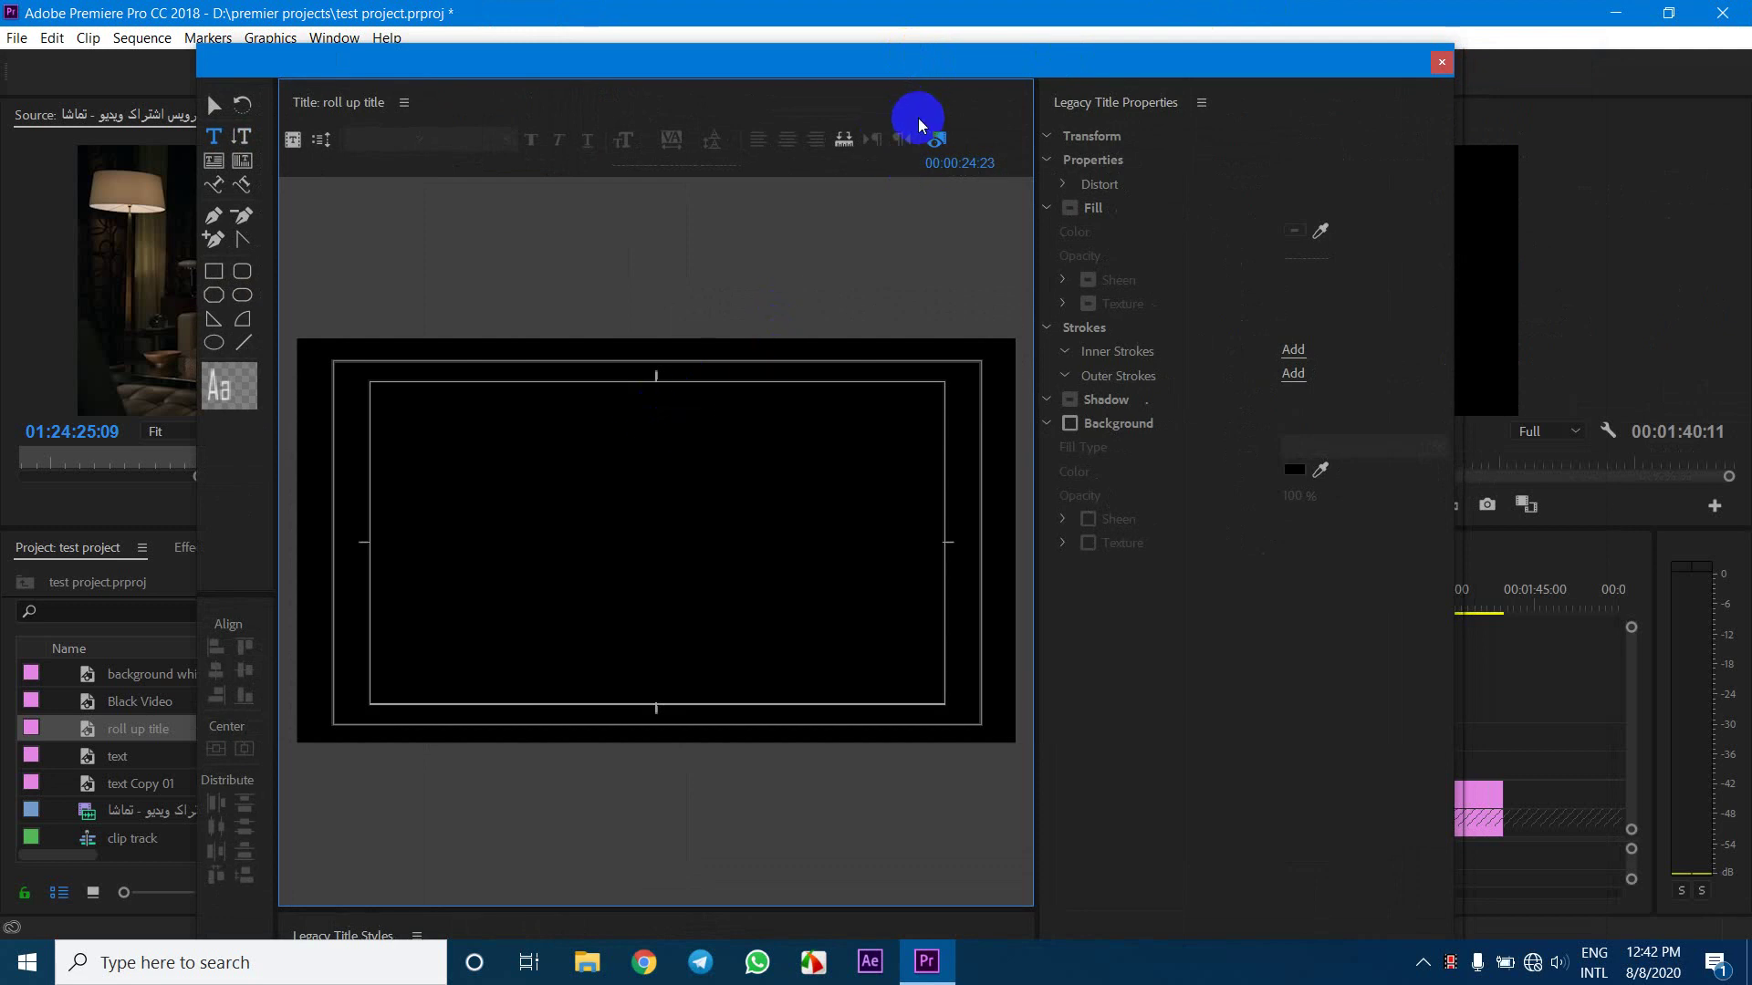
pyautogui.click(937, 143)
pyautogui.click(935, 143)
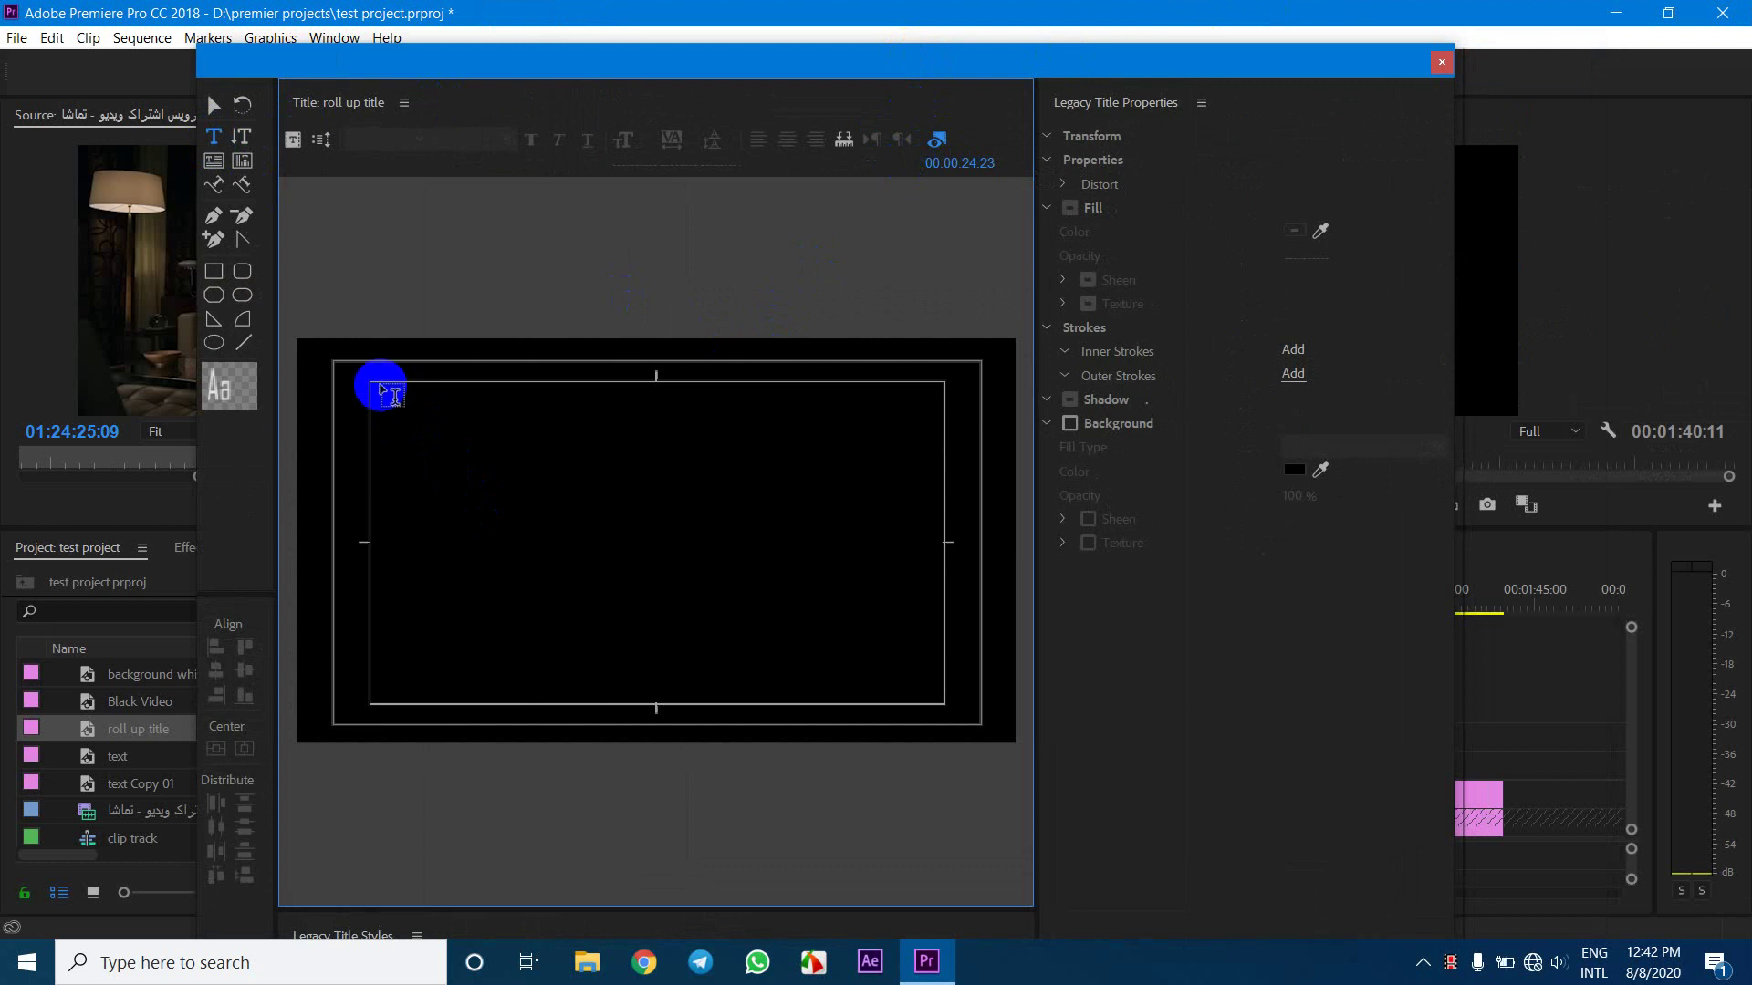
pyautogui.moveTo(387, 397); pyautogui.dragTo(915, 696)
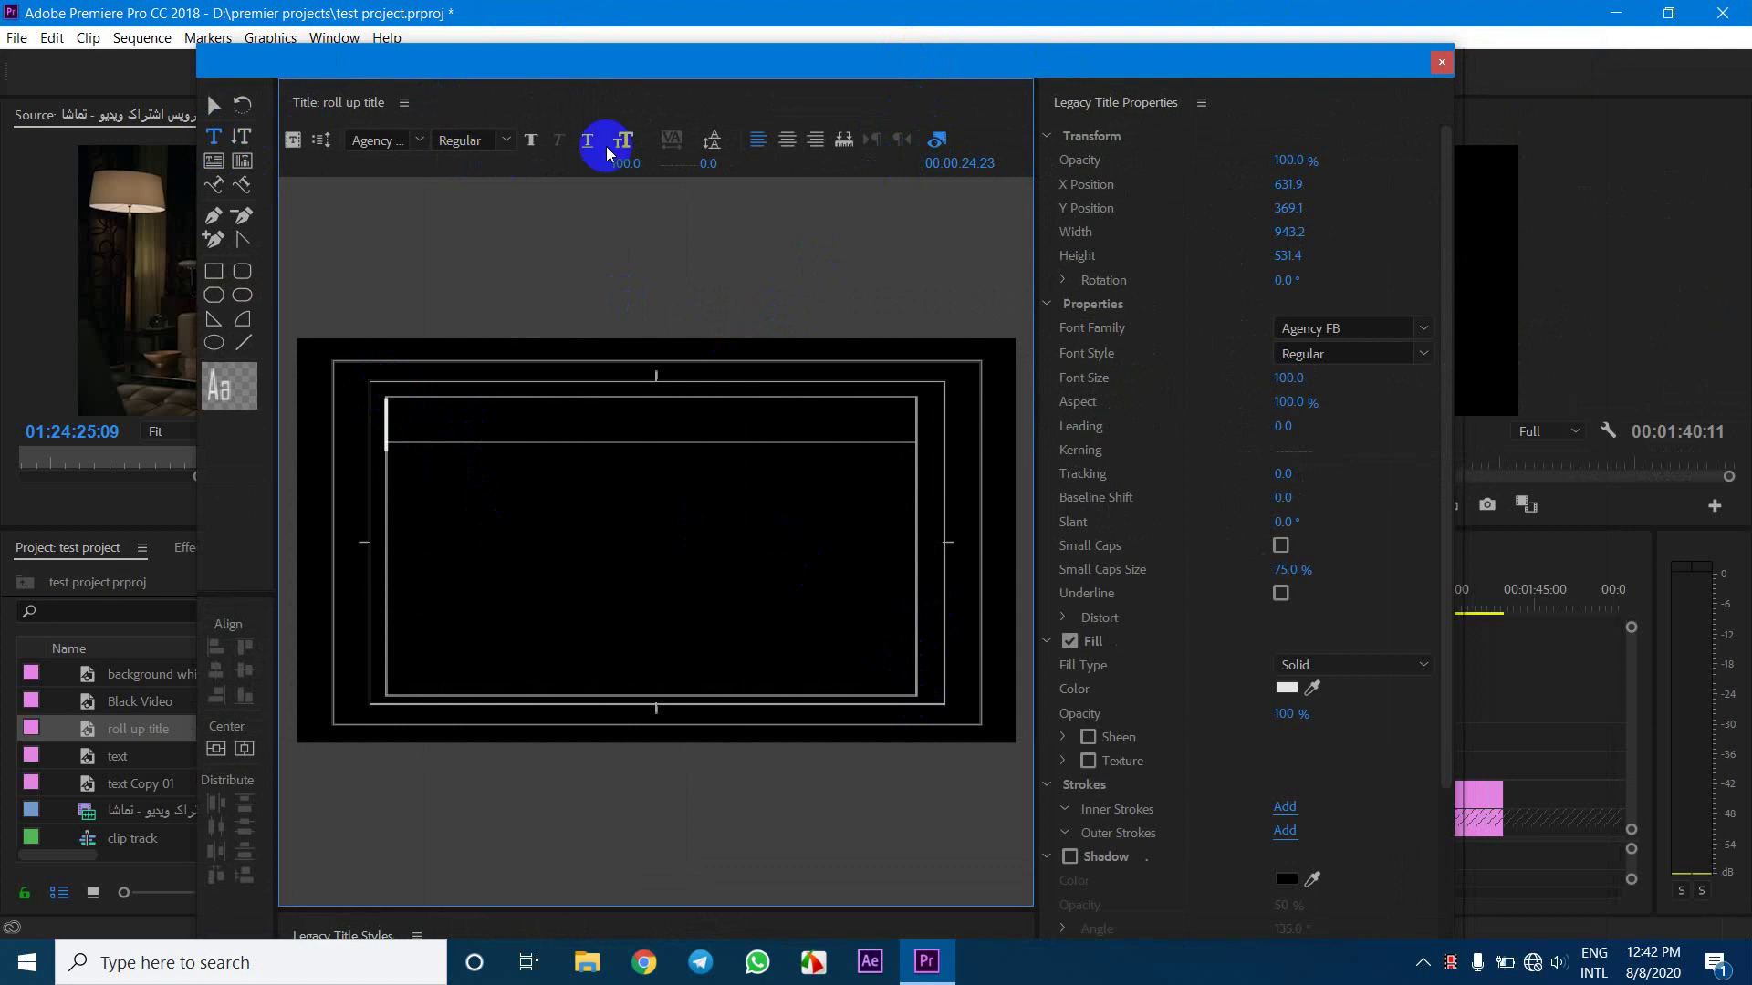
pyautogui.click(787, 138)
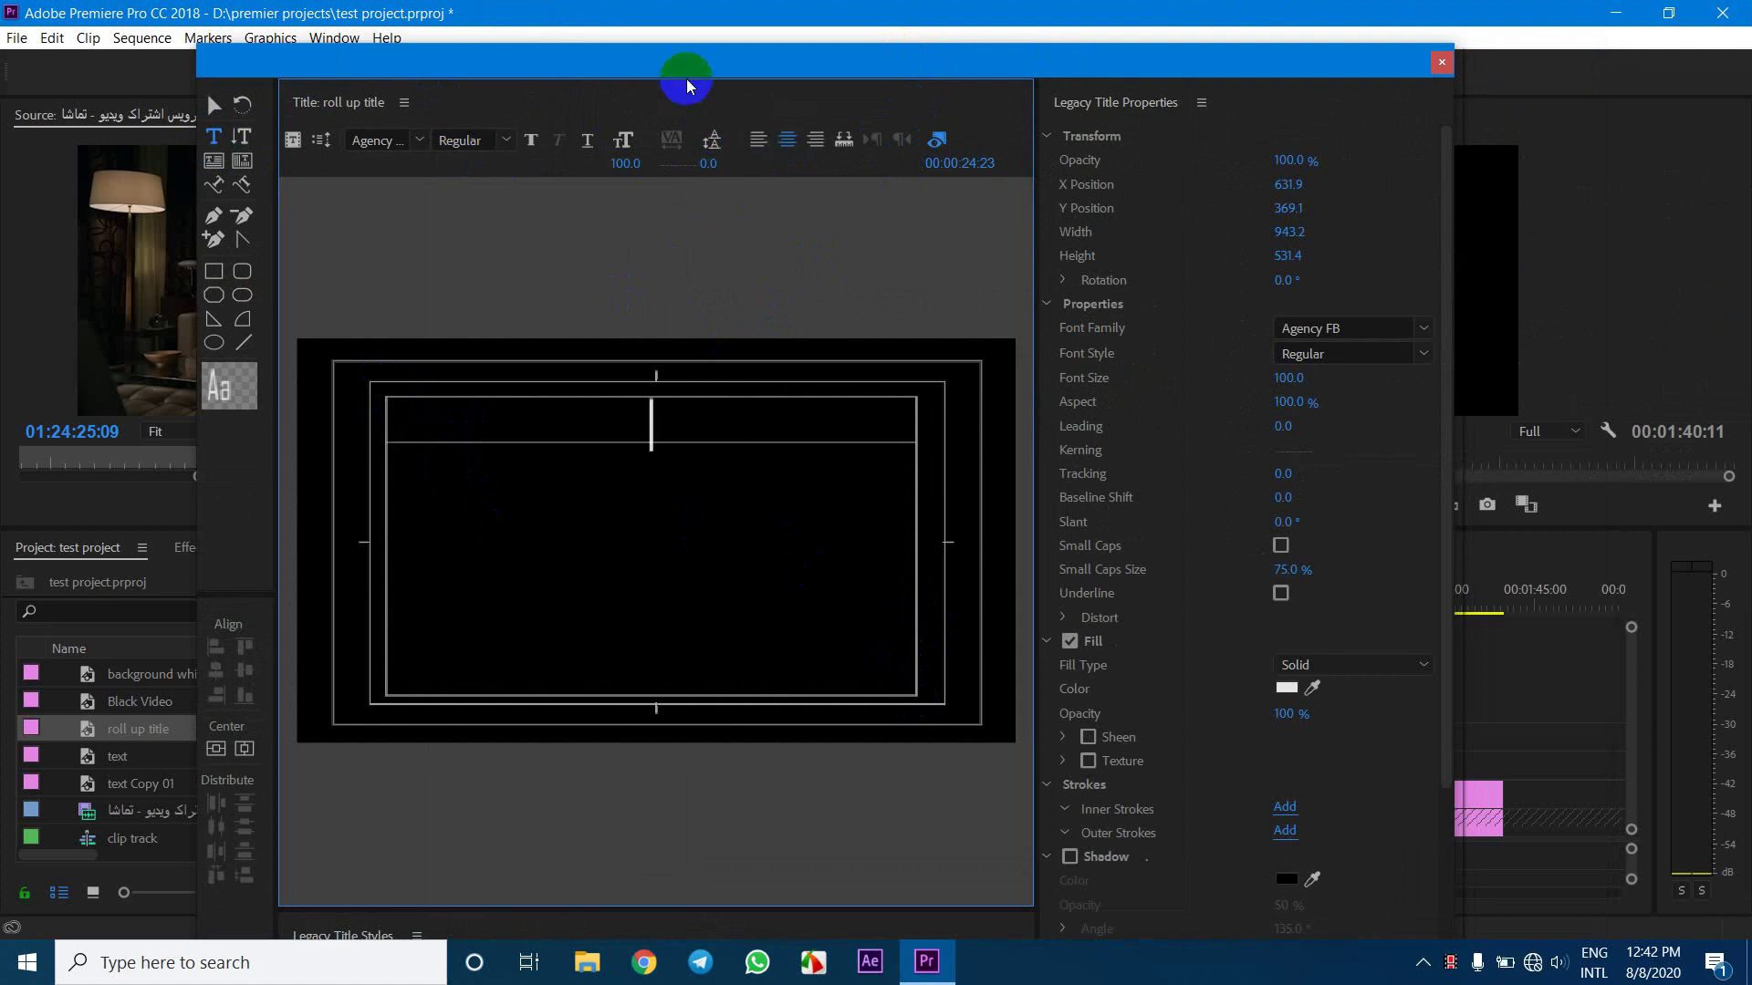
pyautogui.moveTo(685, 77); pyautogui.dragTo(680, 38)
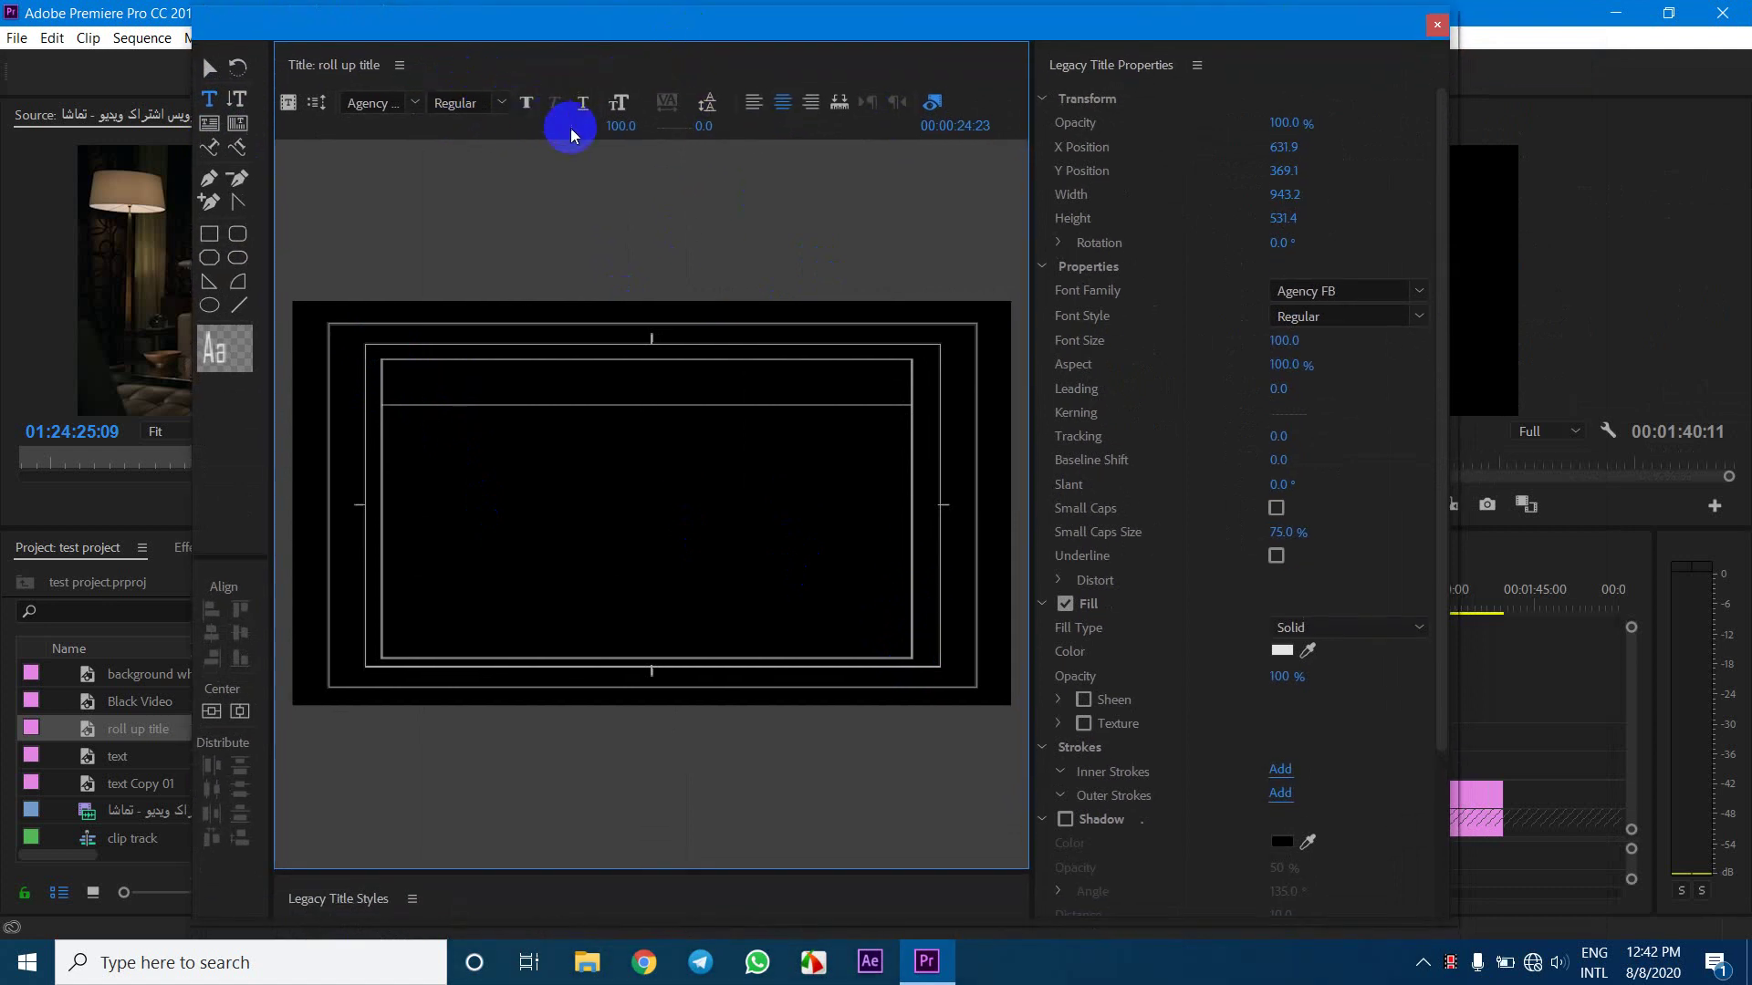
pyautogui.click(627, 132)
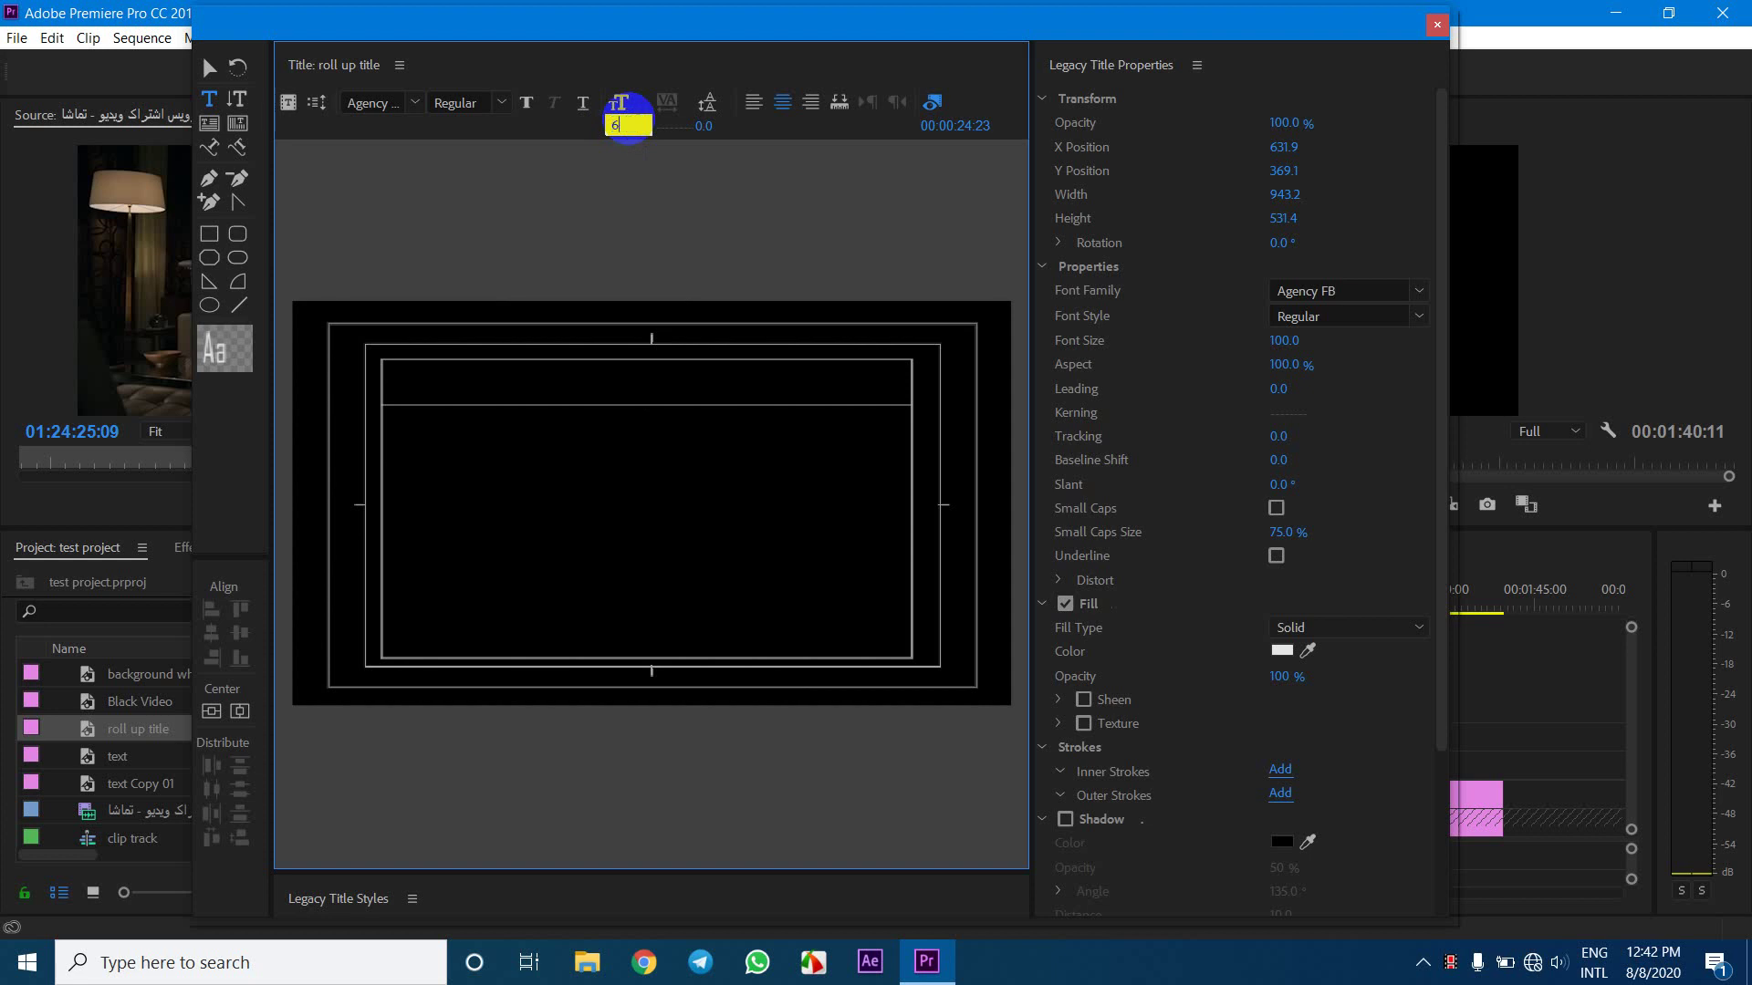
pyautogui.press('Return')
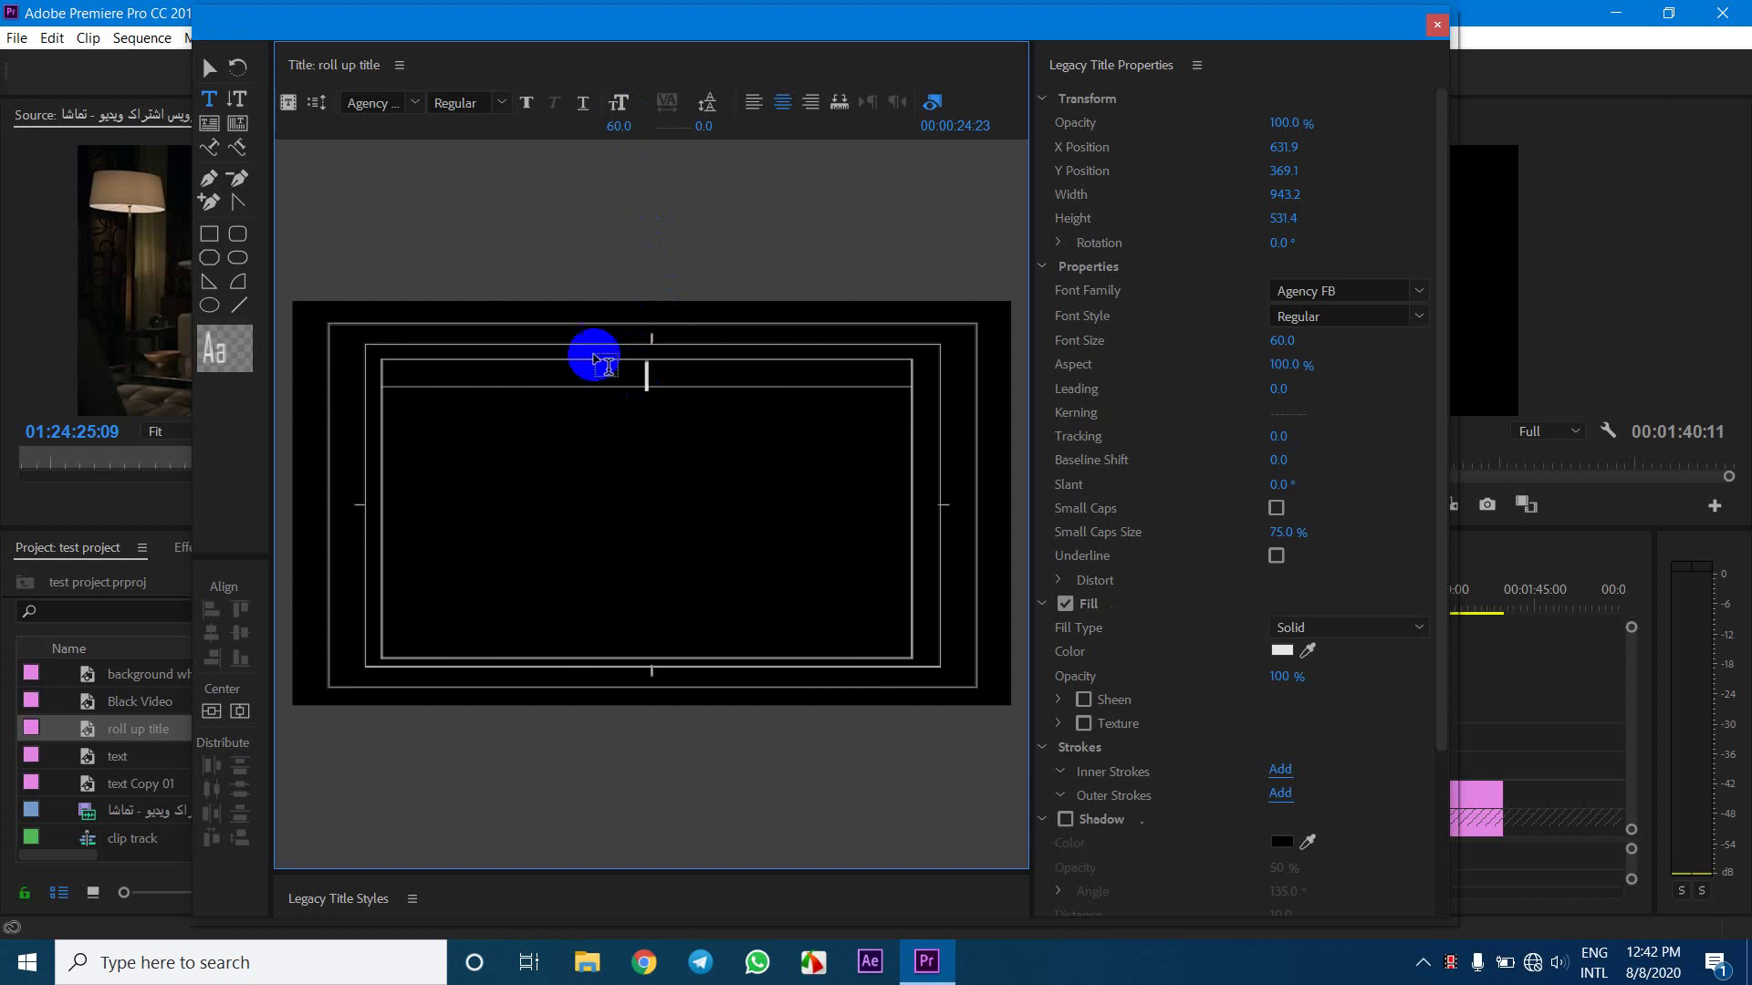
# Narrow the text box to width 456.4 and right-align its text
pyautogui.click(208, 67)
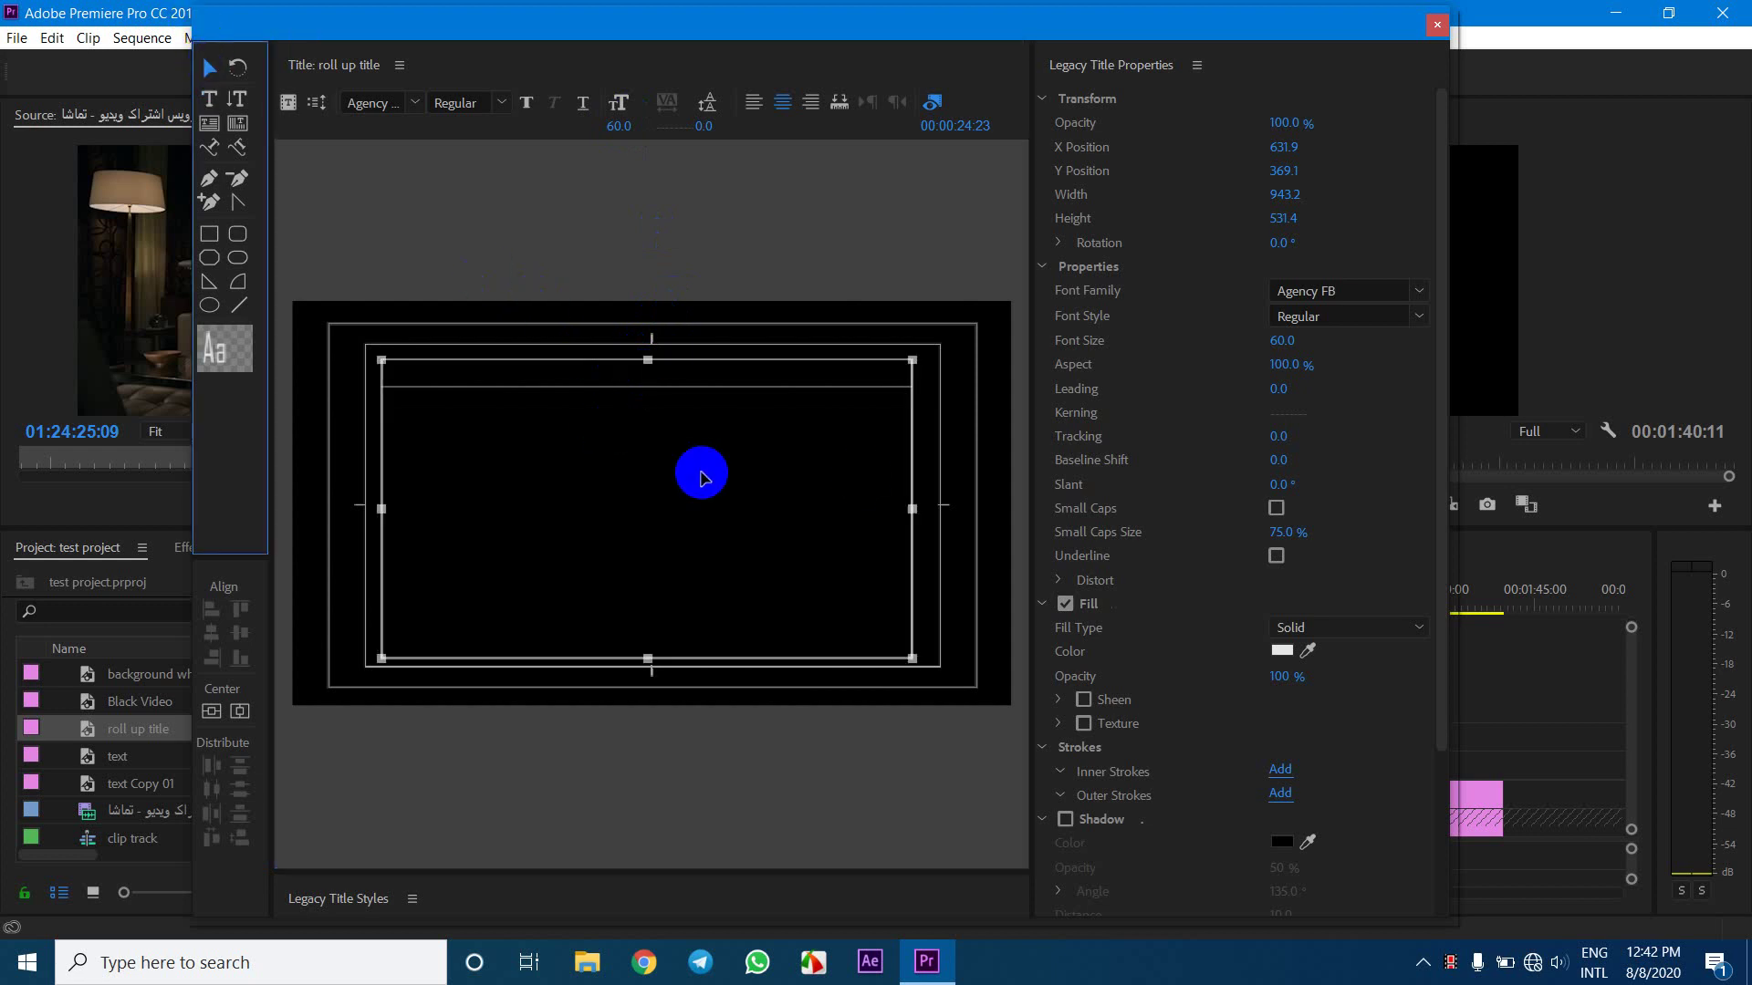
pyautogui.moveTo(914, 508); pyautogui.dragTo(641, 472)
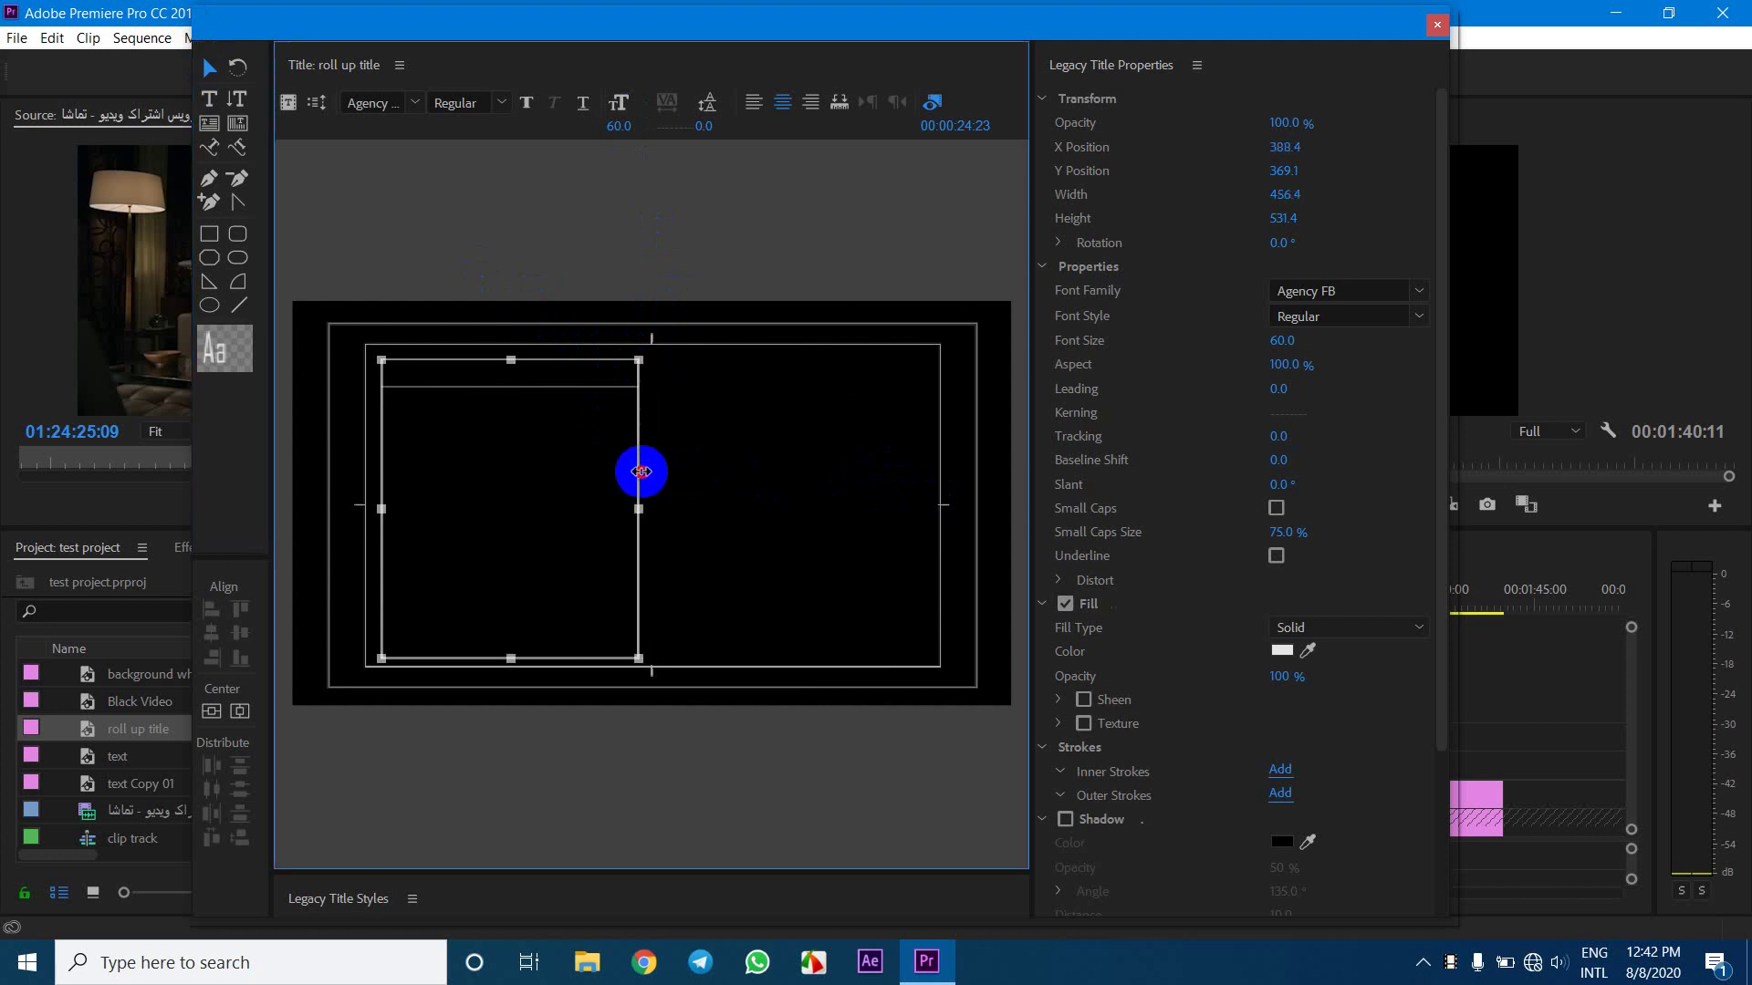
pyautogui.click(811, 103)
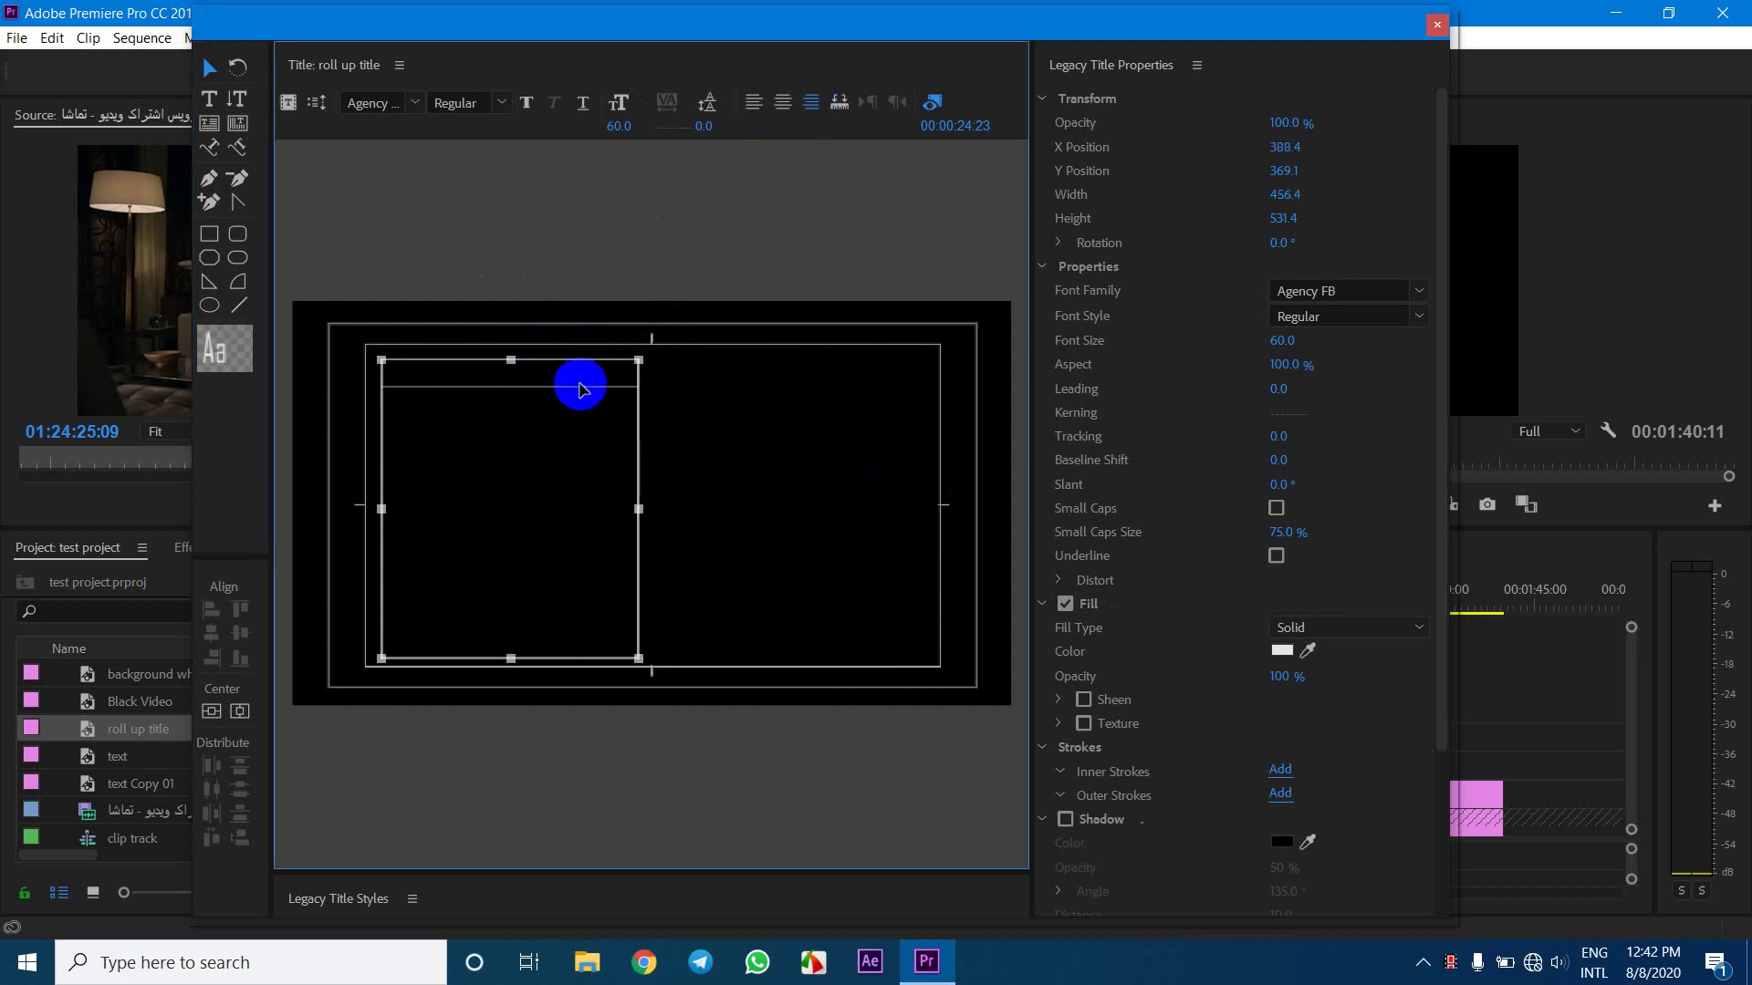
pyautogui.doubleClick(581, 381)
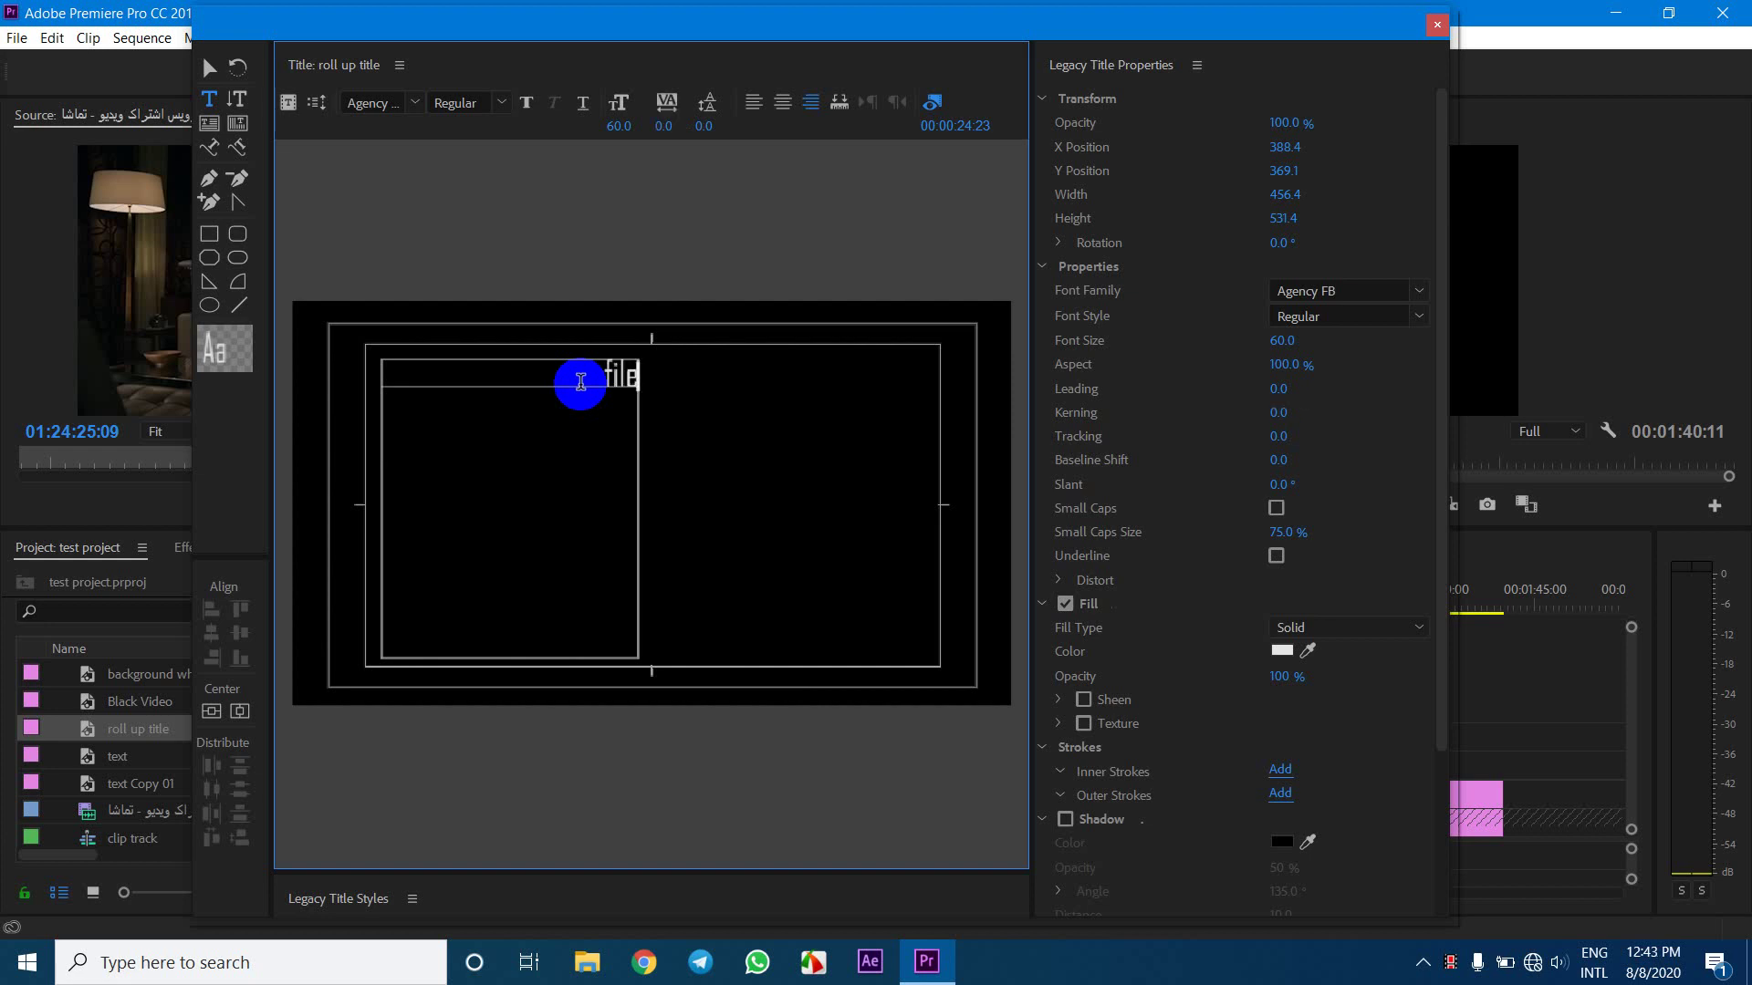
# Clear the stray text out of the narrow text box
pyautogui.press('BackSpace')
pyautogui.press('BackSpace')
pyautogui.press('BackSpace')
pyautogui.press('BackSpace')
pyautogui.write('an')
pyautogui.press('BackSpace')
pyautogui.press('BackSpace')
pyautogui.press('BackSpace')
pyautogui.press('BackSpace')
pyautogui.press('BackSpace')
pyautogui.press('a')
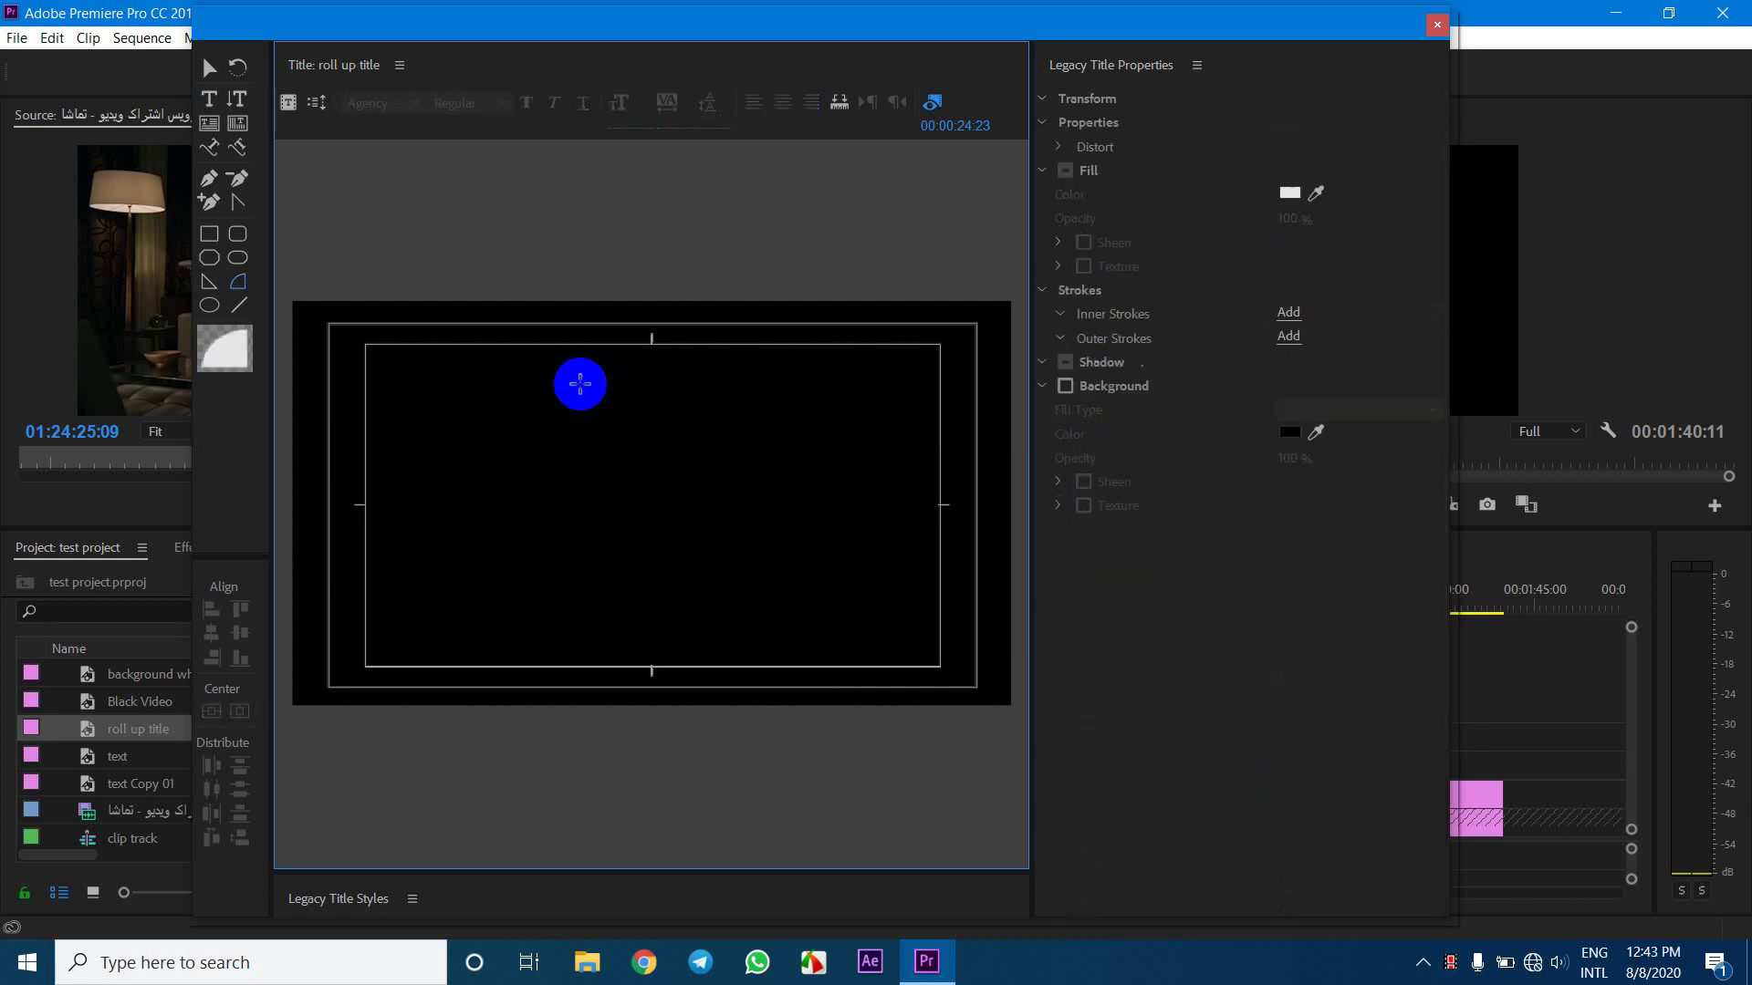
pyautogui.hotkey('ctrl', 'z')
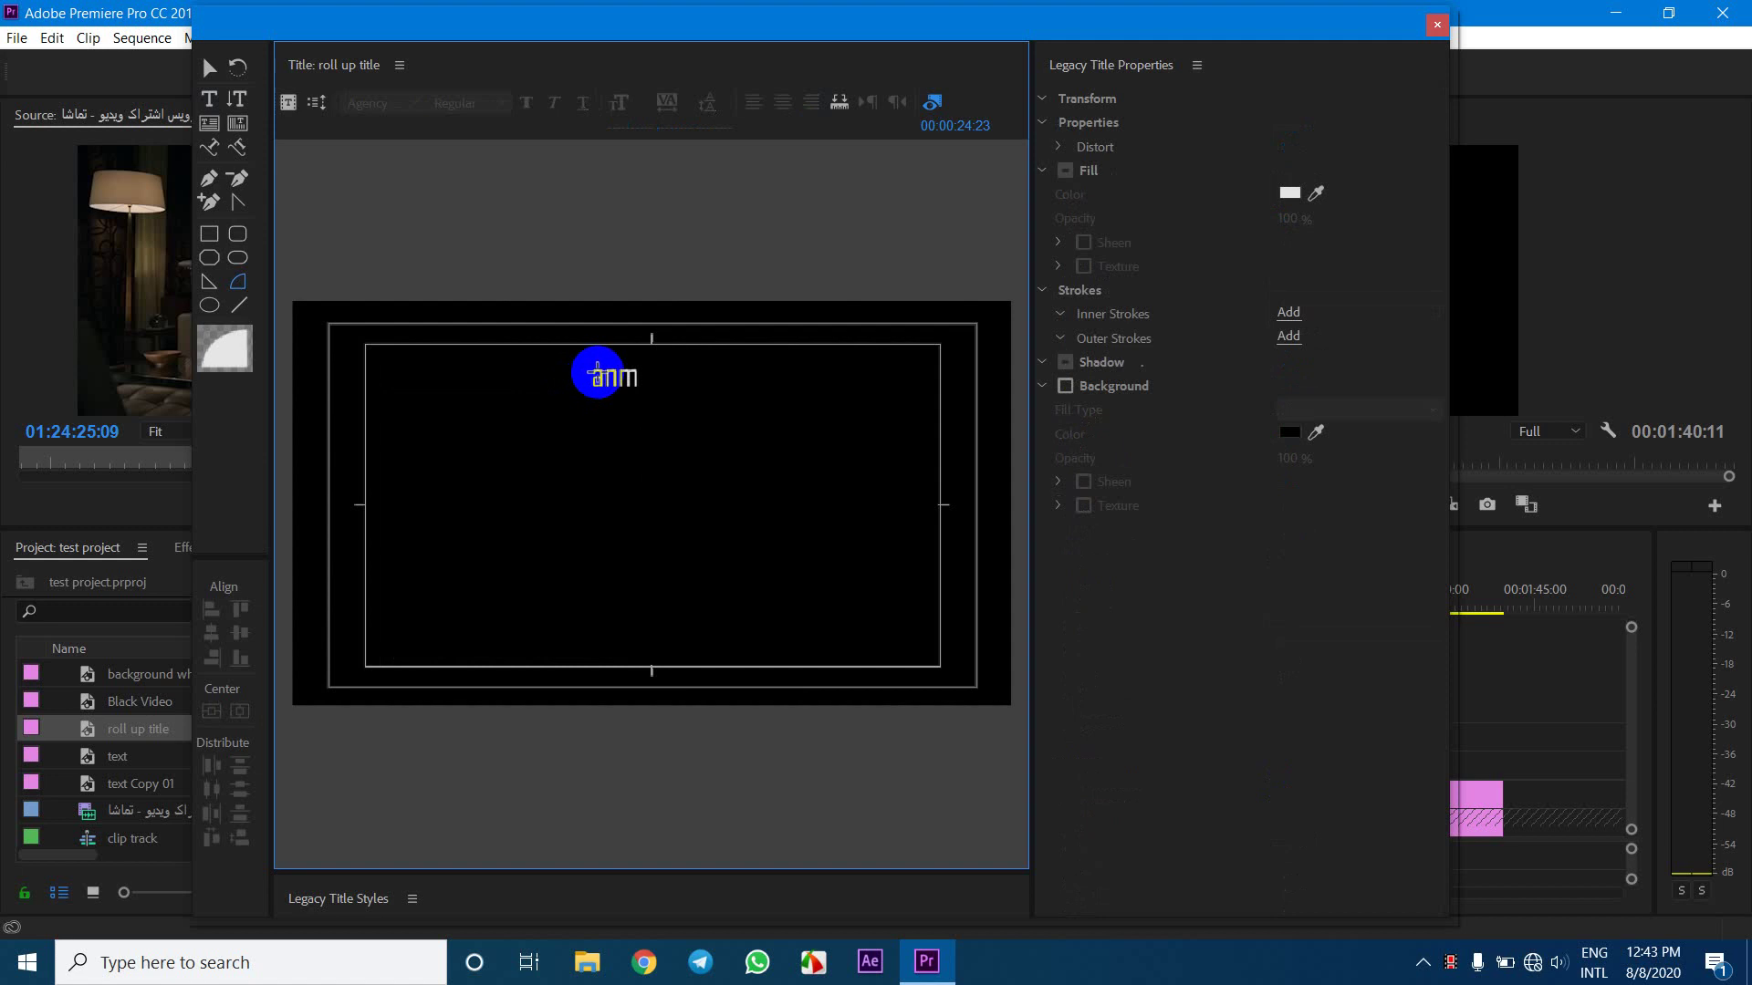
pyautogui.click(209, 98)
pyautogui.click(614, 379)
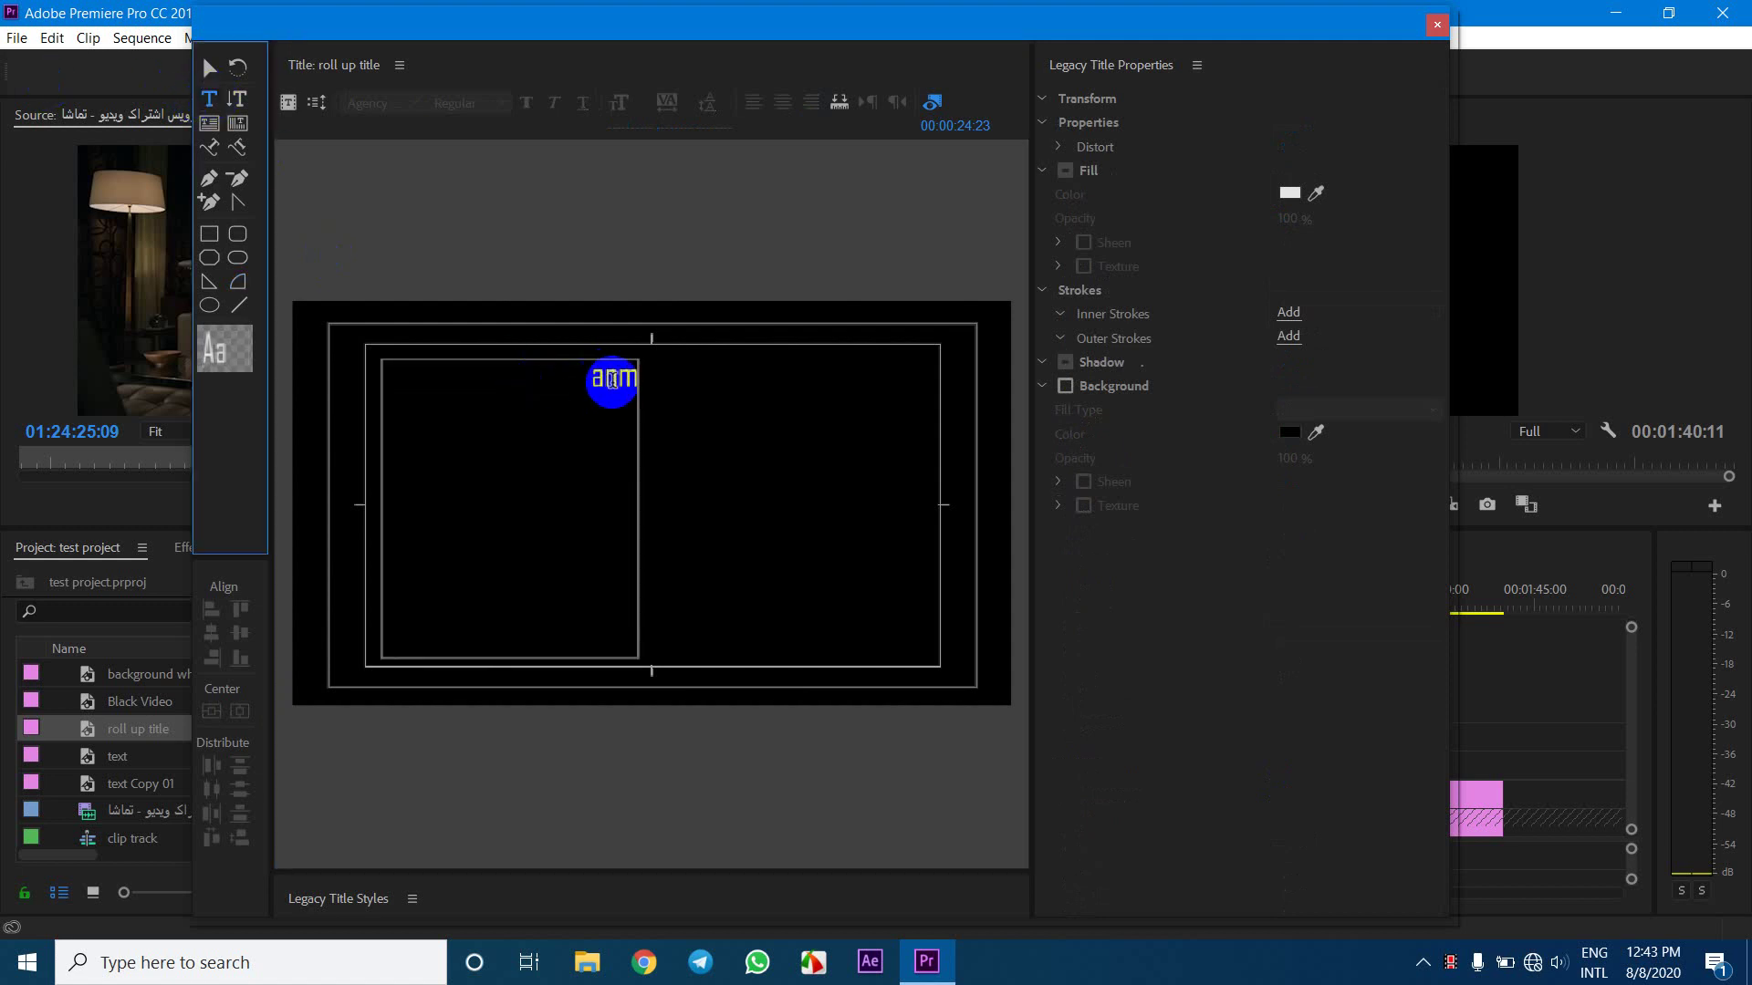
pyautogui.press('BackSpace')
pyautogui.press('BackSpace')
pyautogui.press('BackSpace')
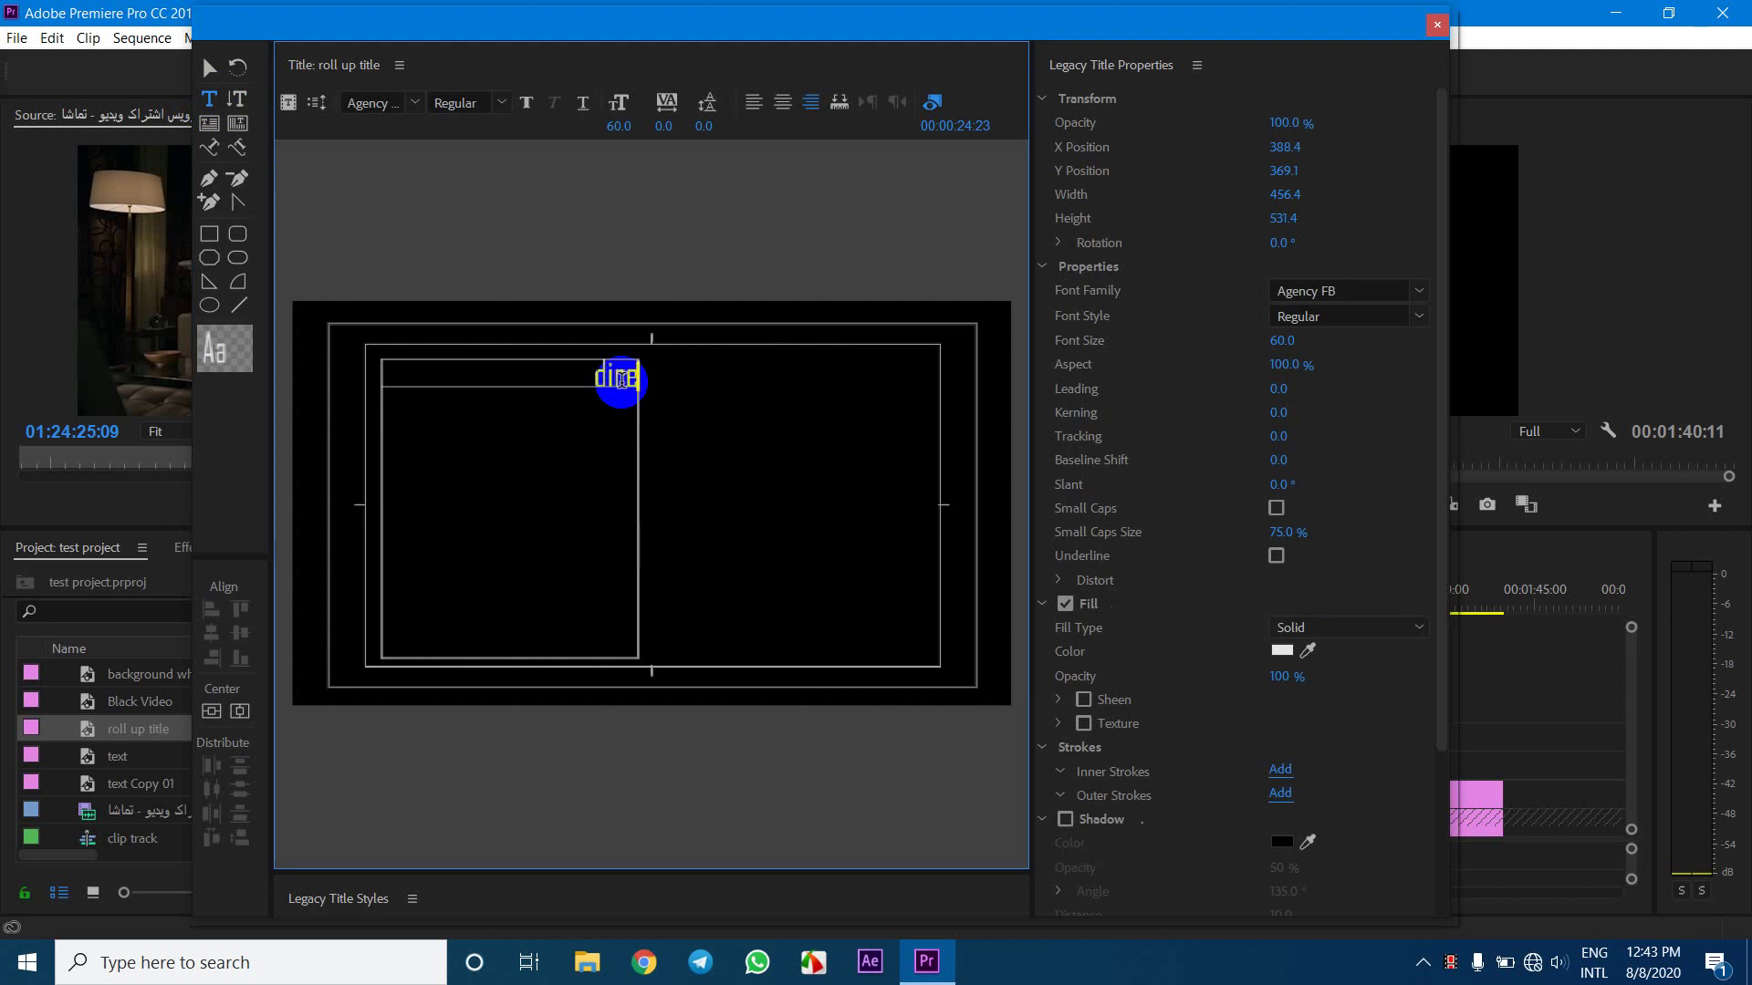
# Type directore, editore, sound designer and sound creator on separate lines
pyautogui.write('directore')
pyautogui.press('Return')
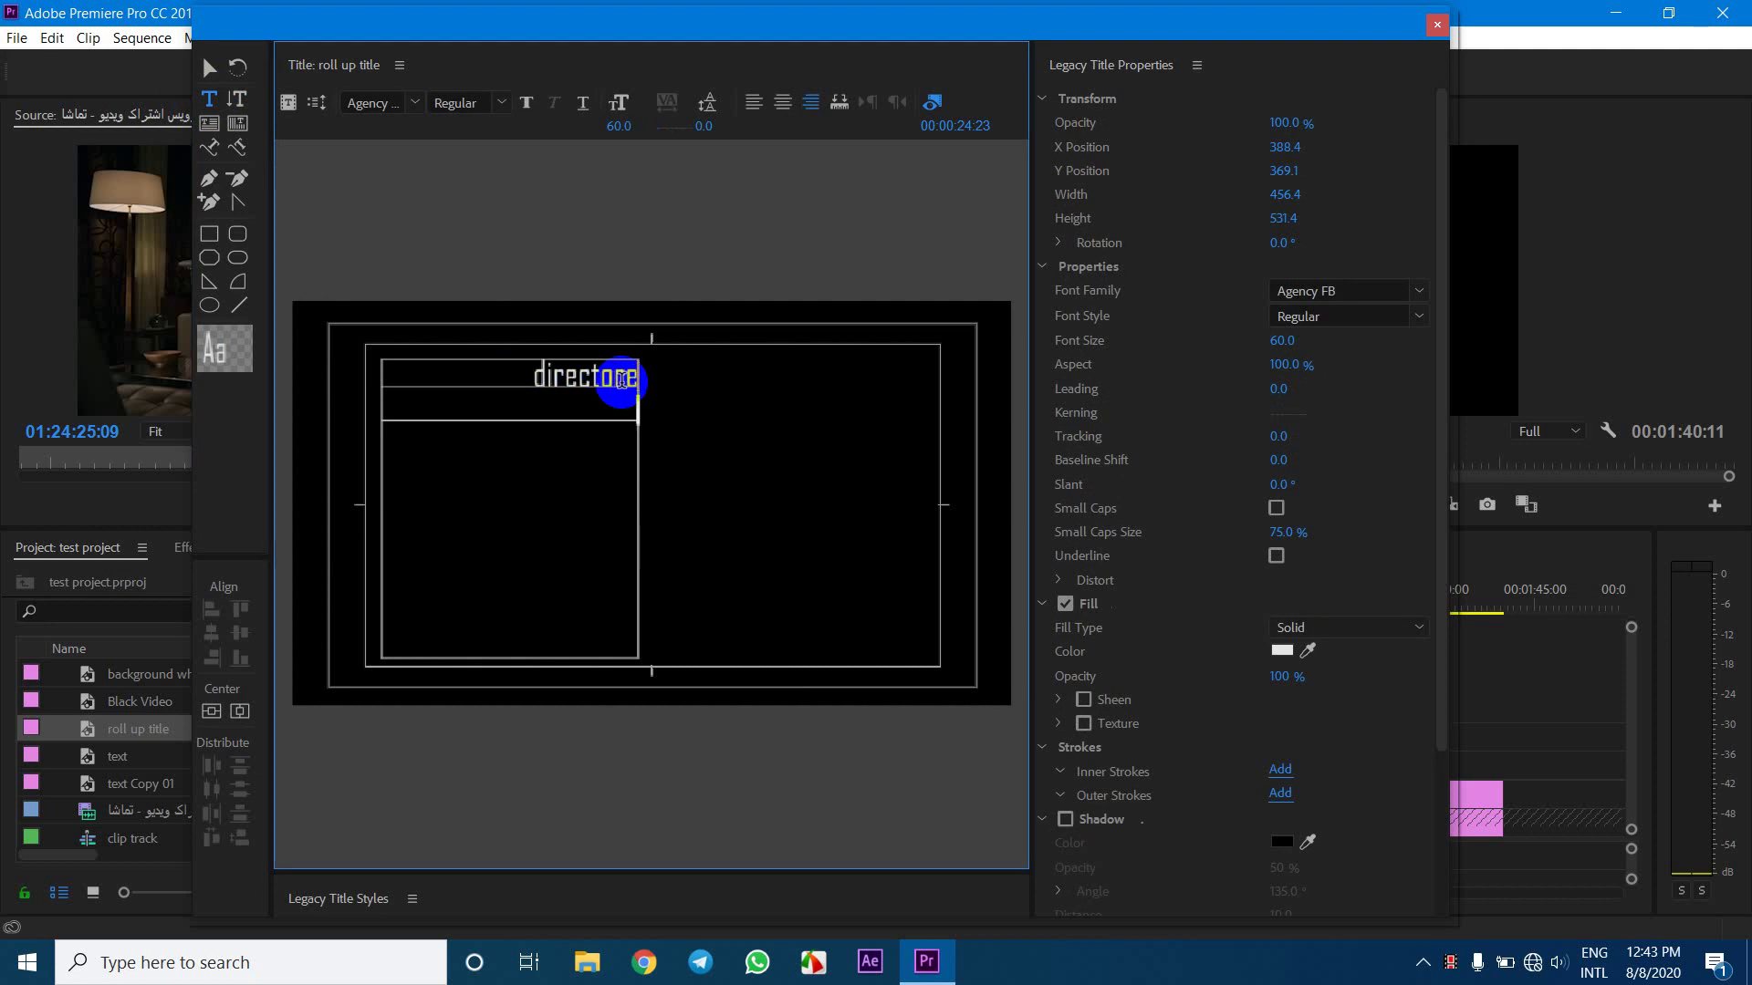
pyautogui.write('editore')
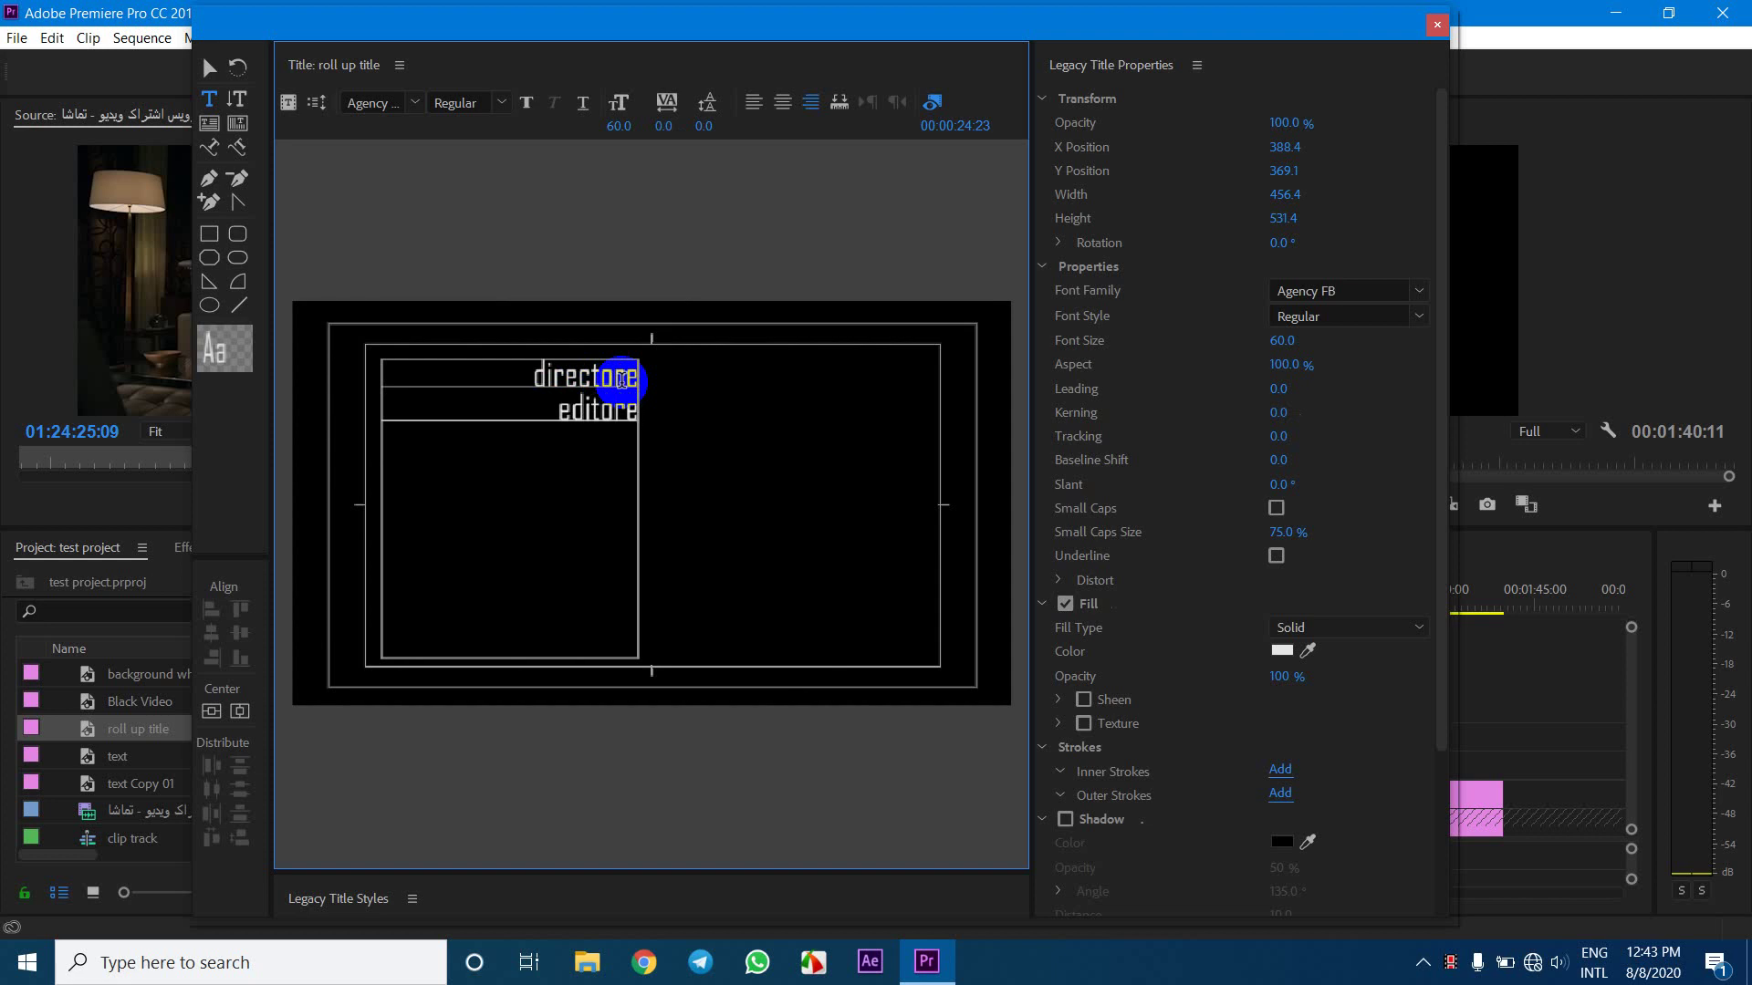
pyautogui.press('Return')
pyautogui.write('so')
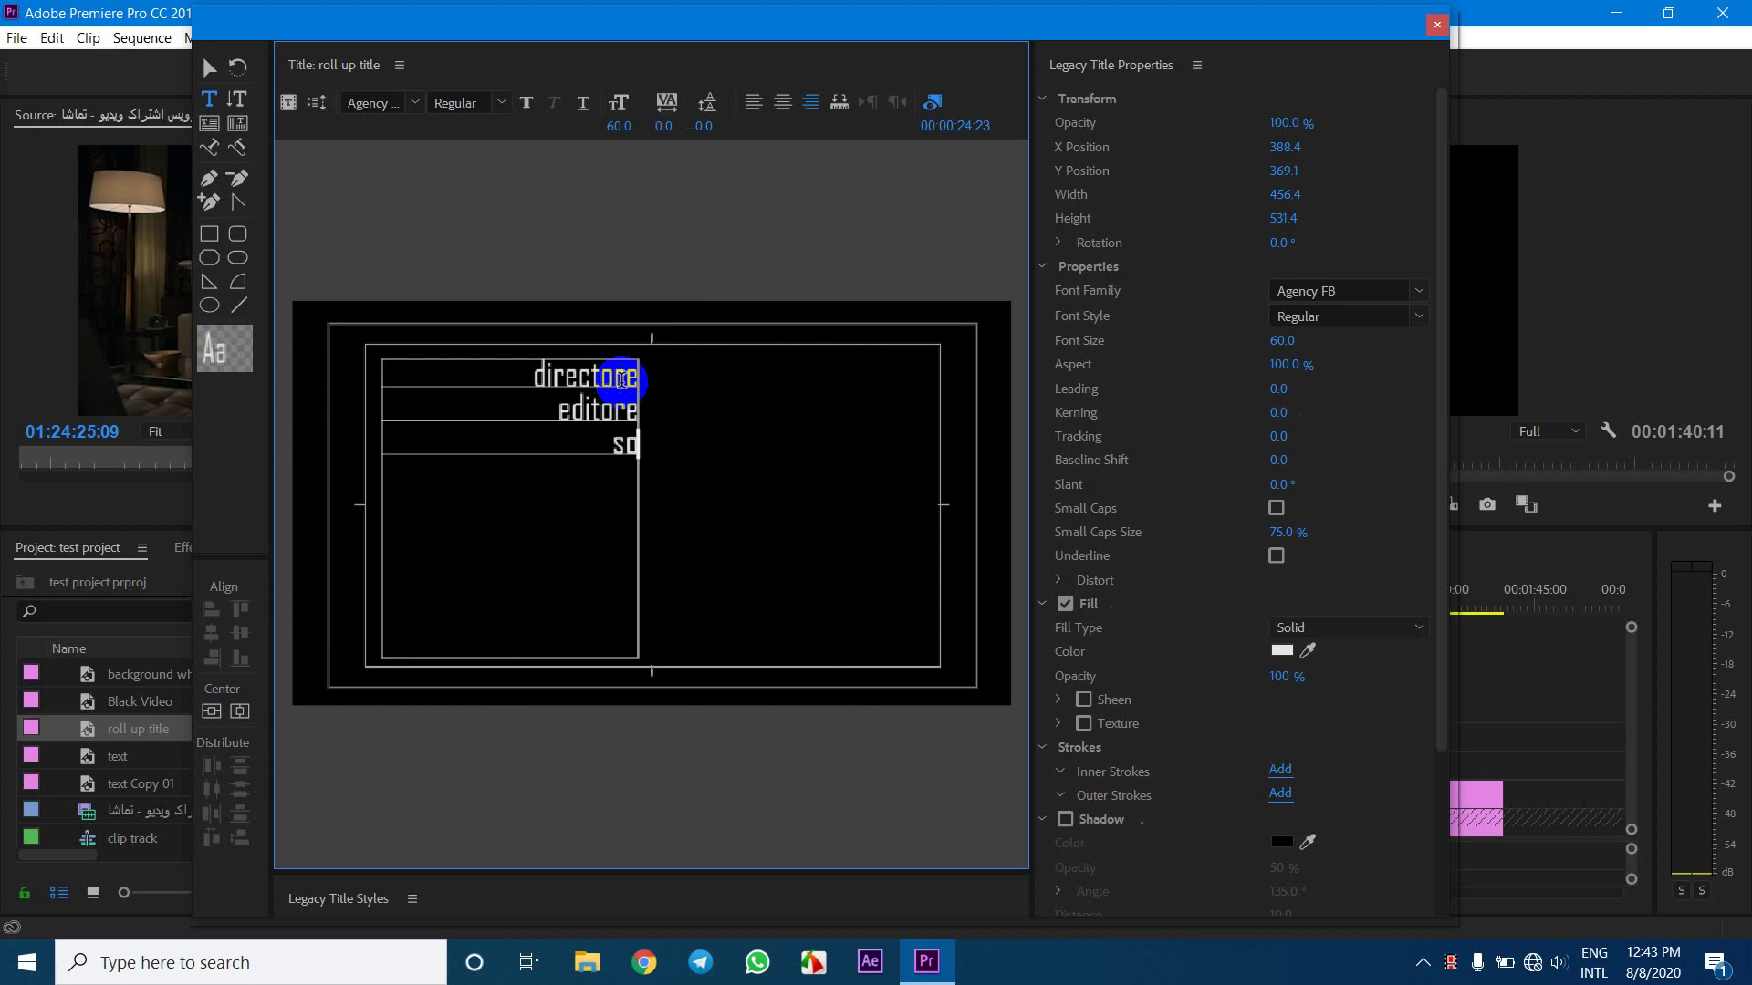
pyautogui.write('und designer')
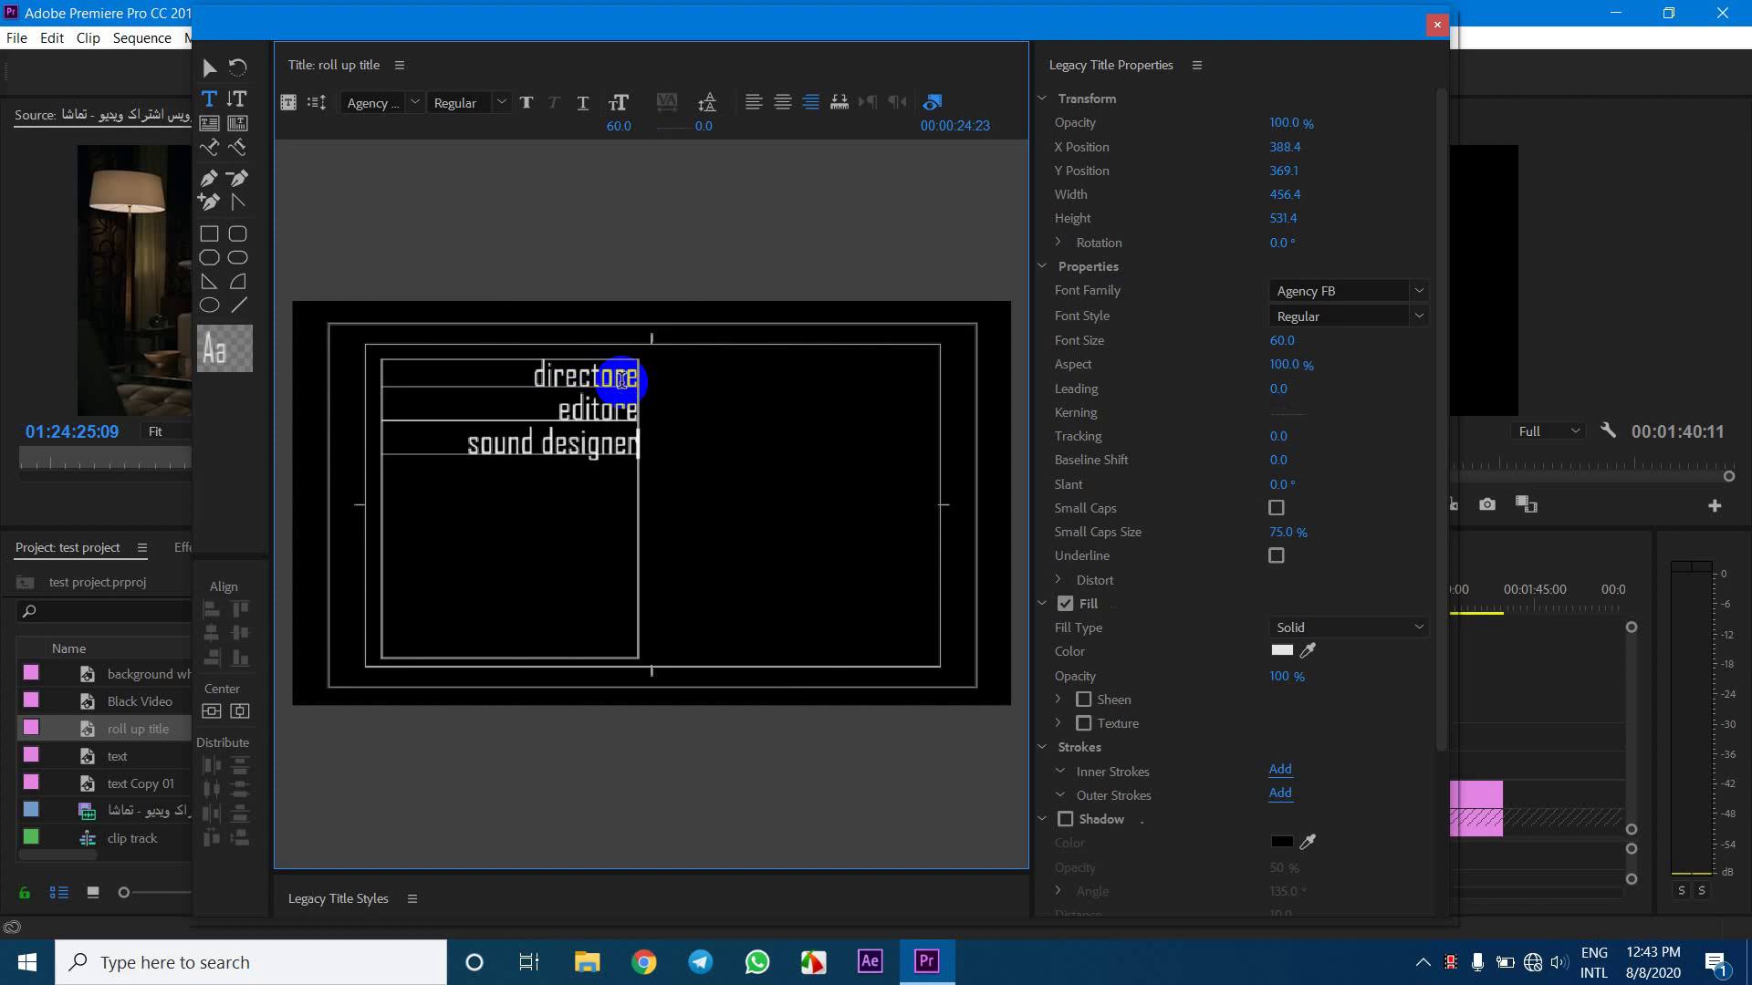
pyautogui.press('Return')
pyautogui.write('s')
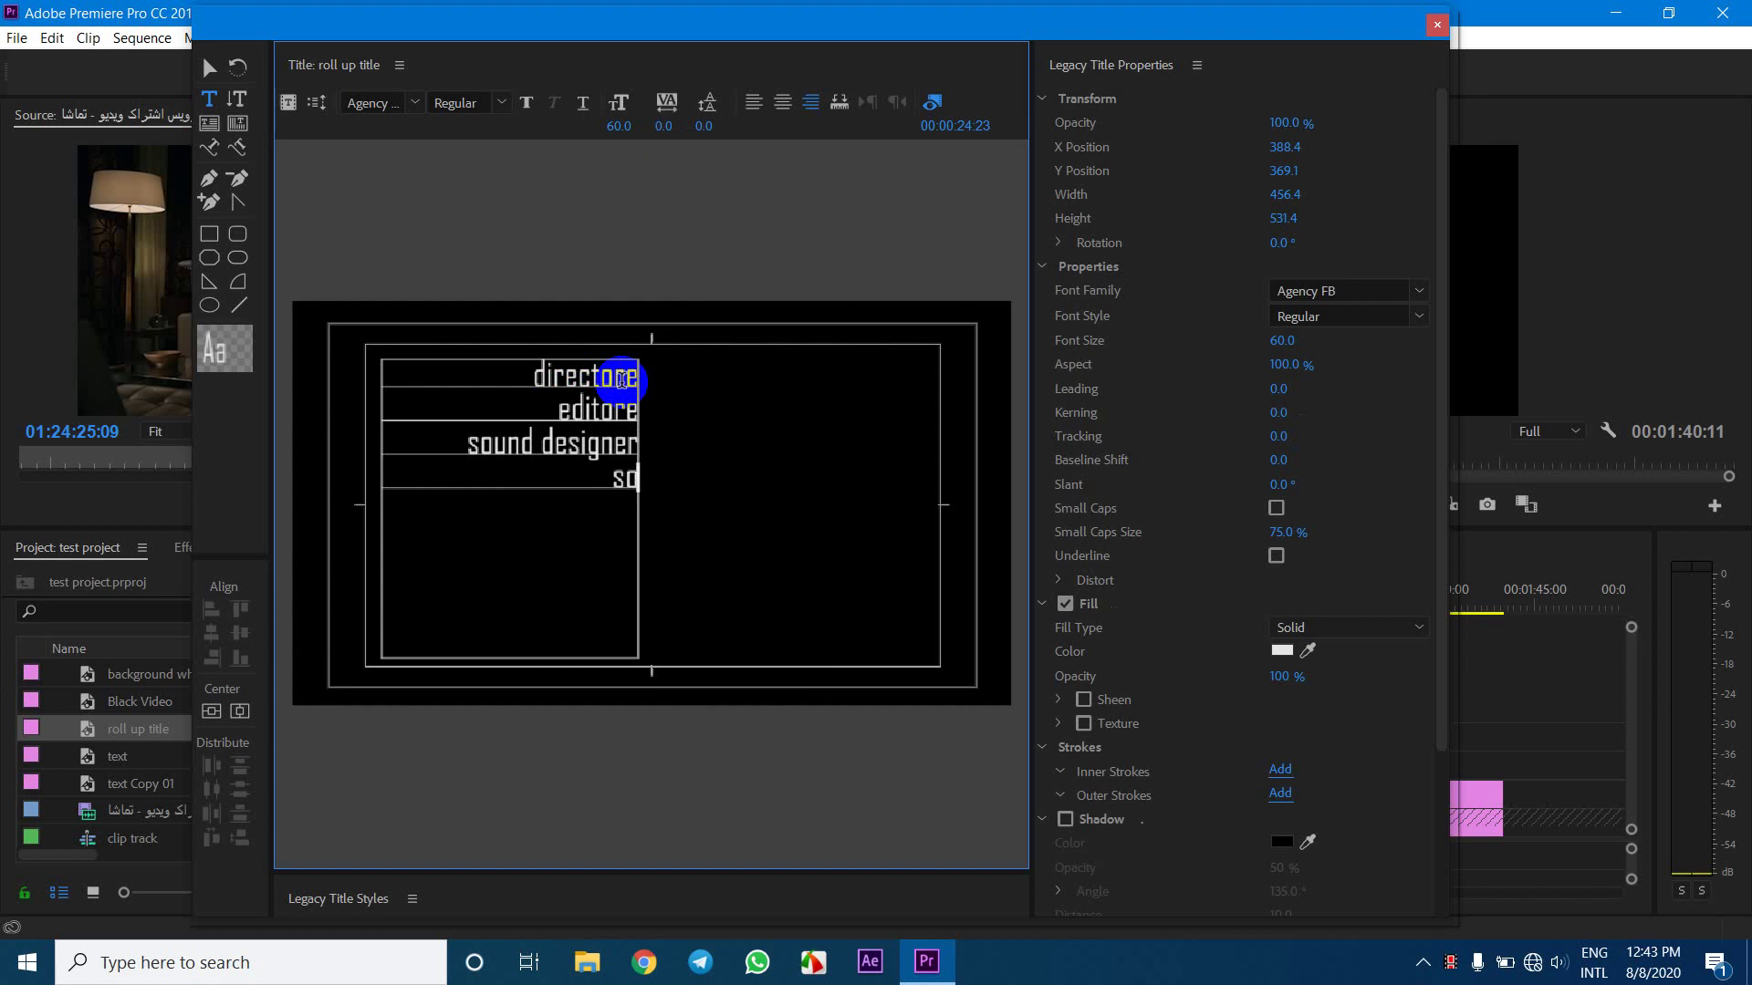
pyautogui.write('ound creator')
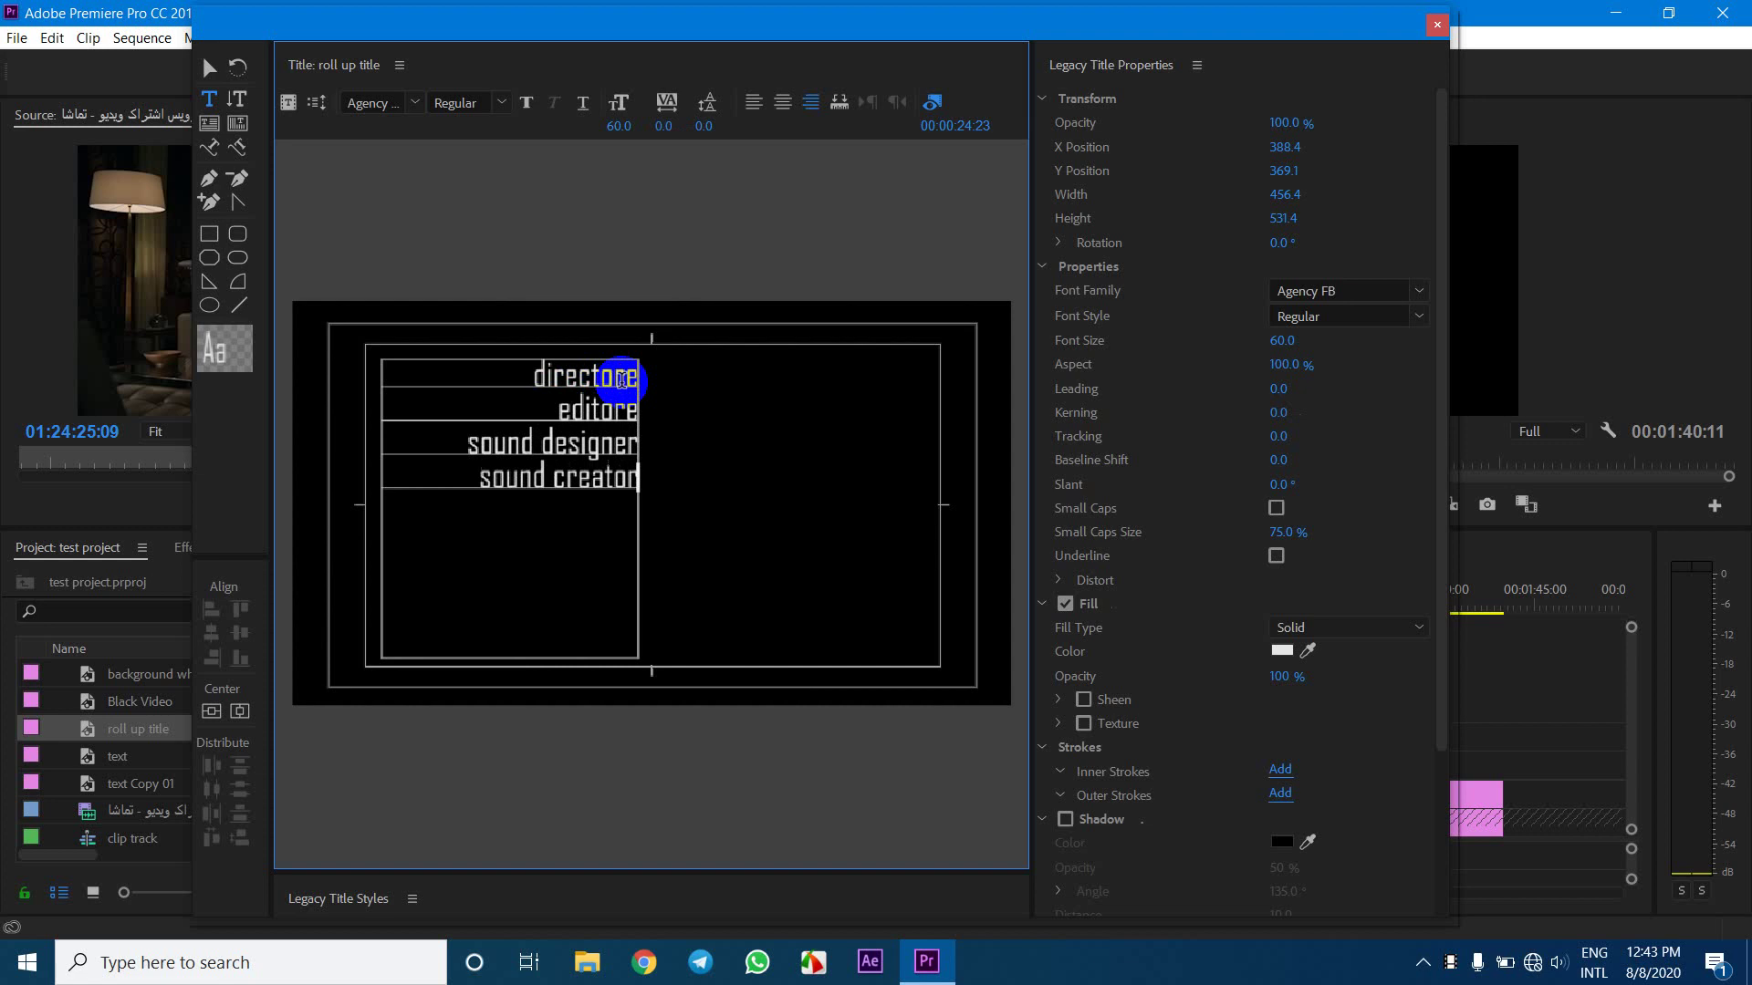
pyautogui.press('Return')
# Add camera, artist, vfx and sfx lines, then select all the credit text
pyautogui.write('dam')
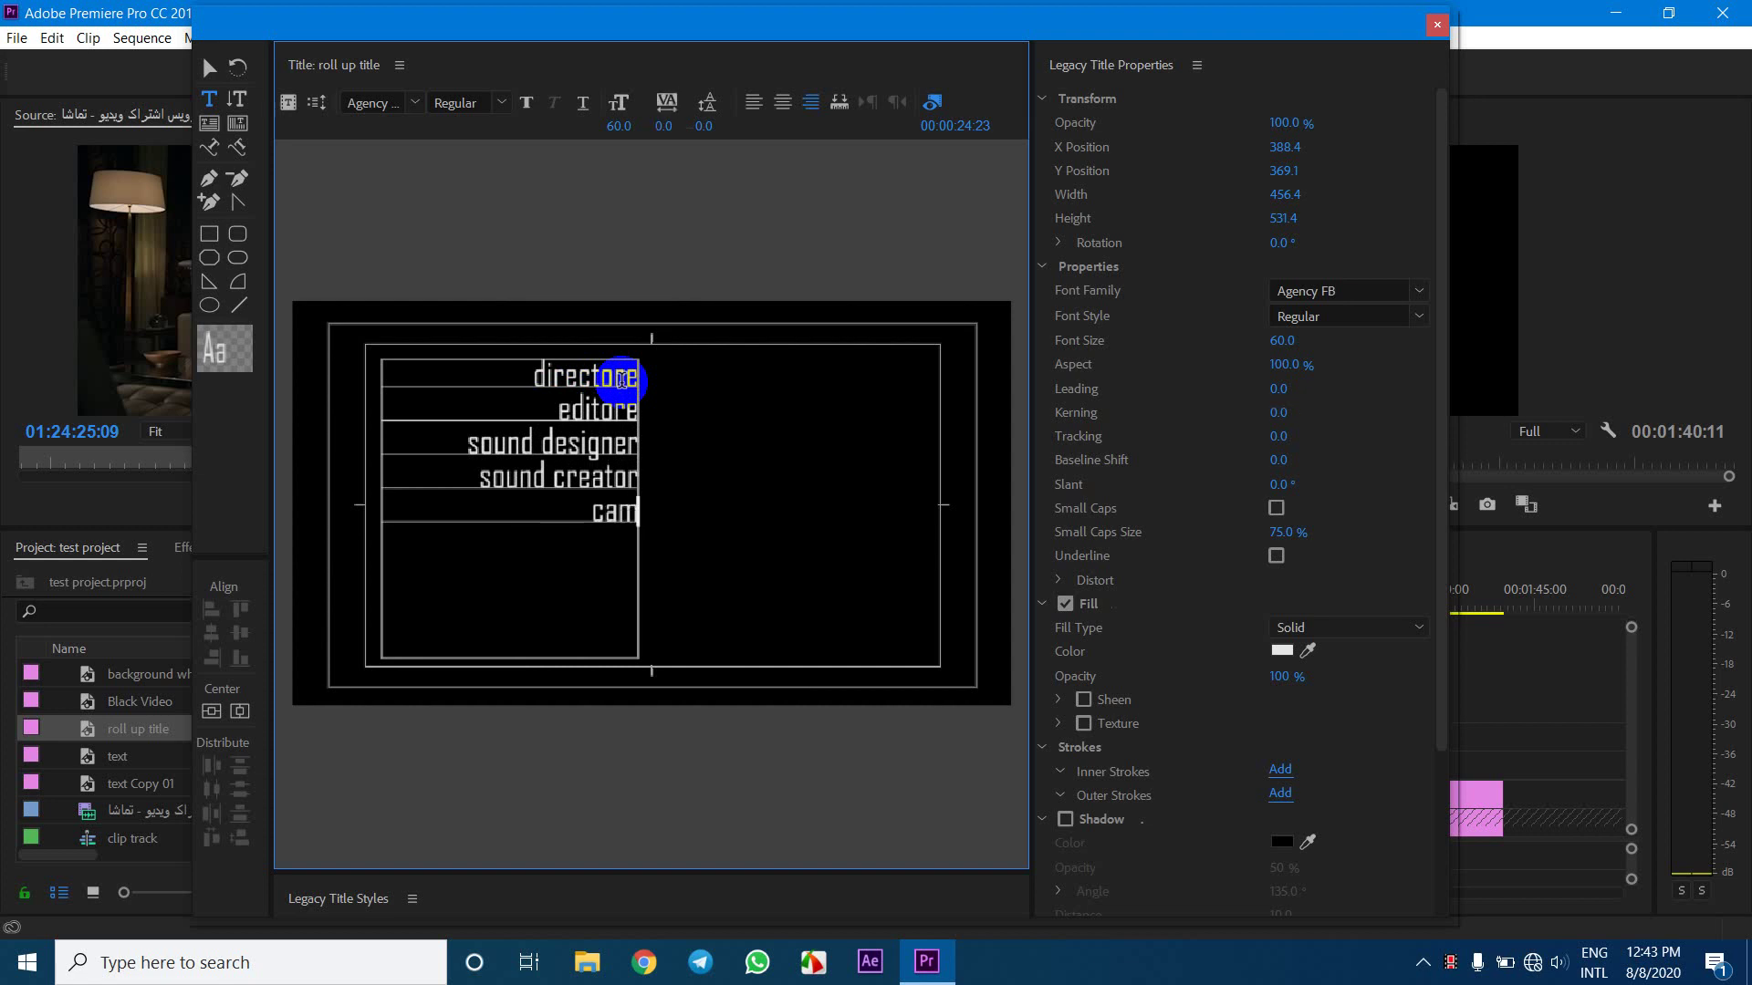
pyautogui.write('era')
pyautogui.press('Return')
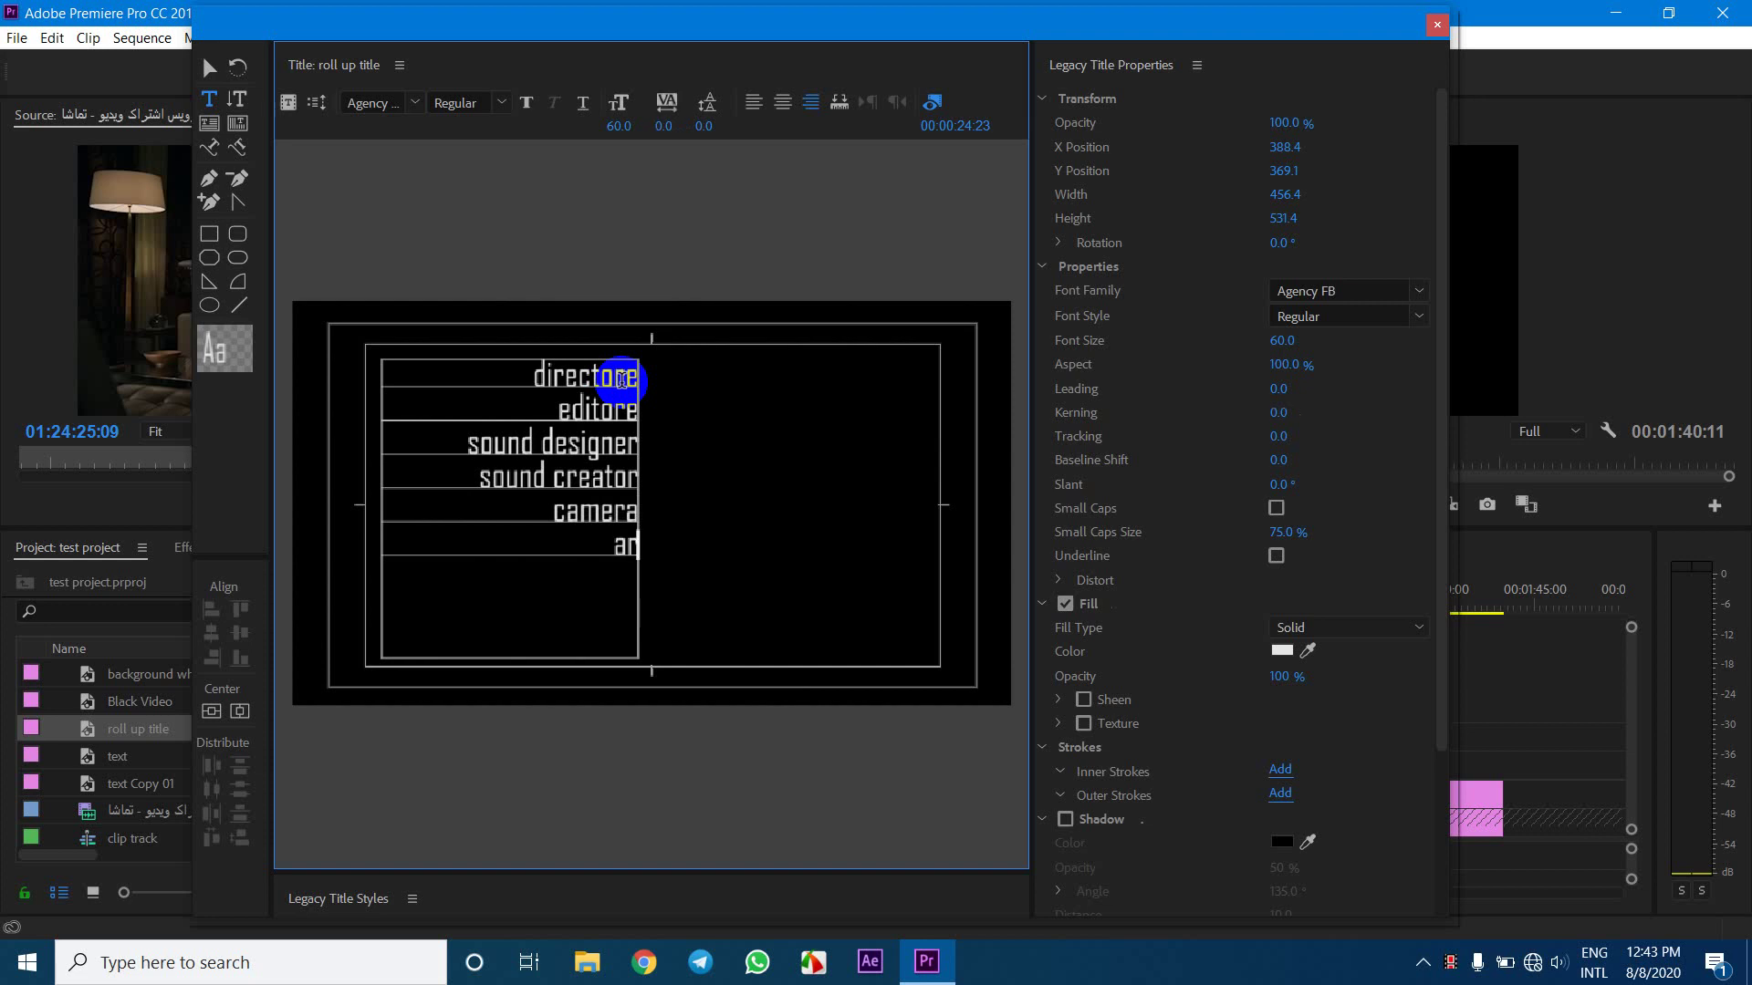
pyautogui.write('artist')
pyautogui.press('Return')
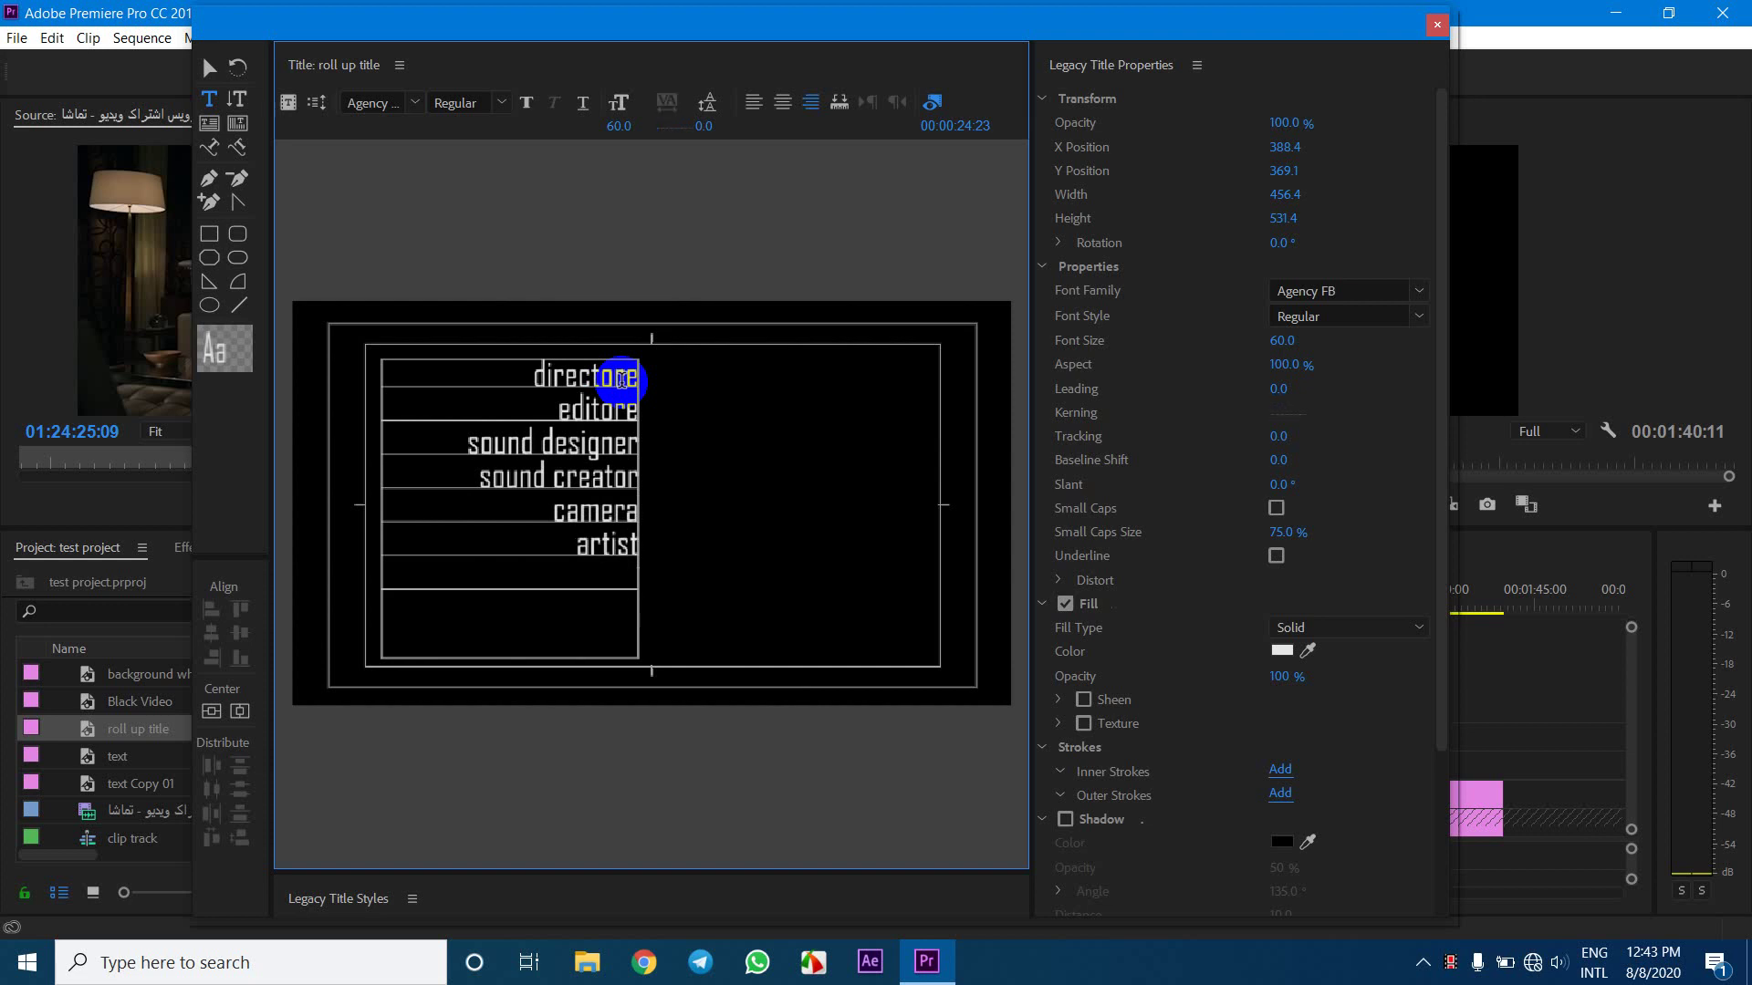
pyautogui.write('vfx')
pyautogui.press('Return')
pyautogui.write('sfx')
pyautogui.press('Return')
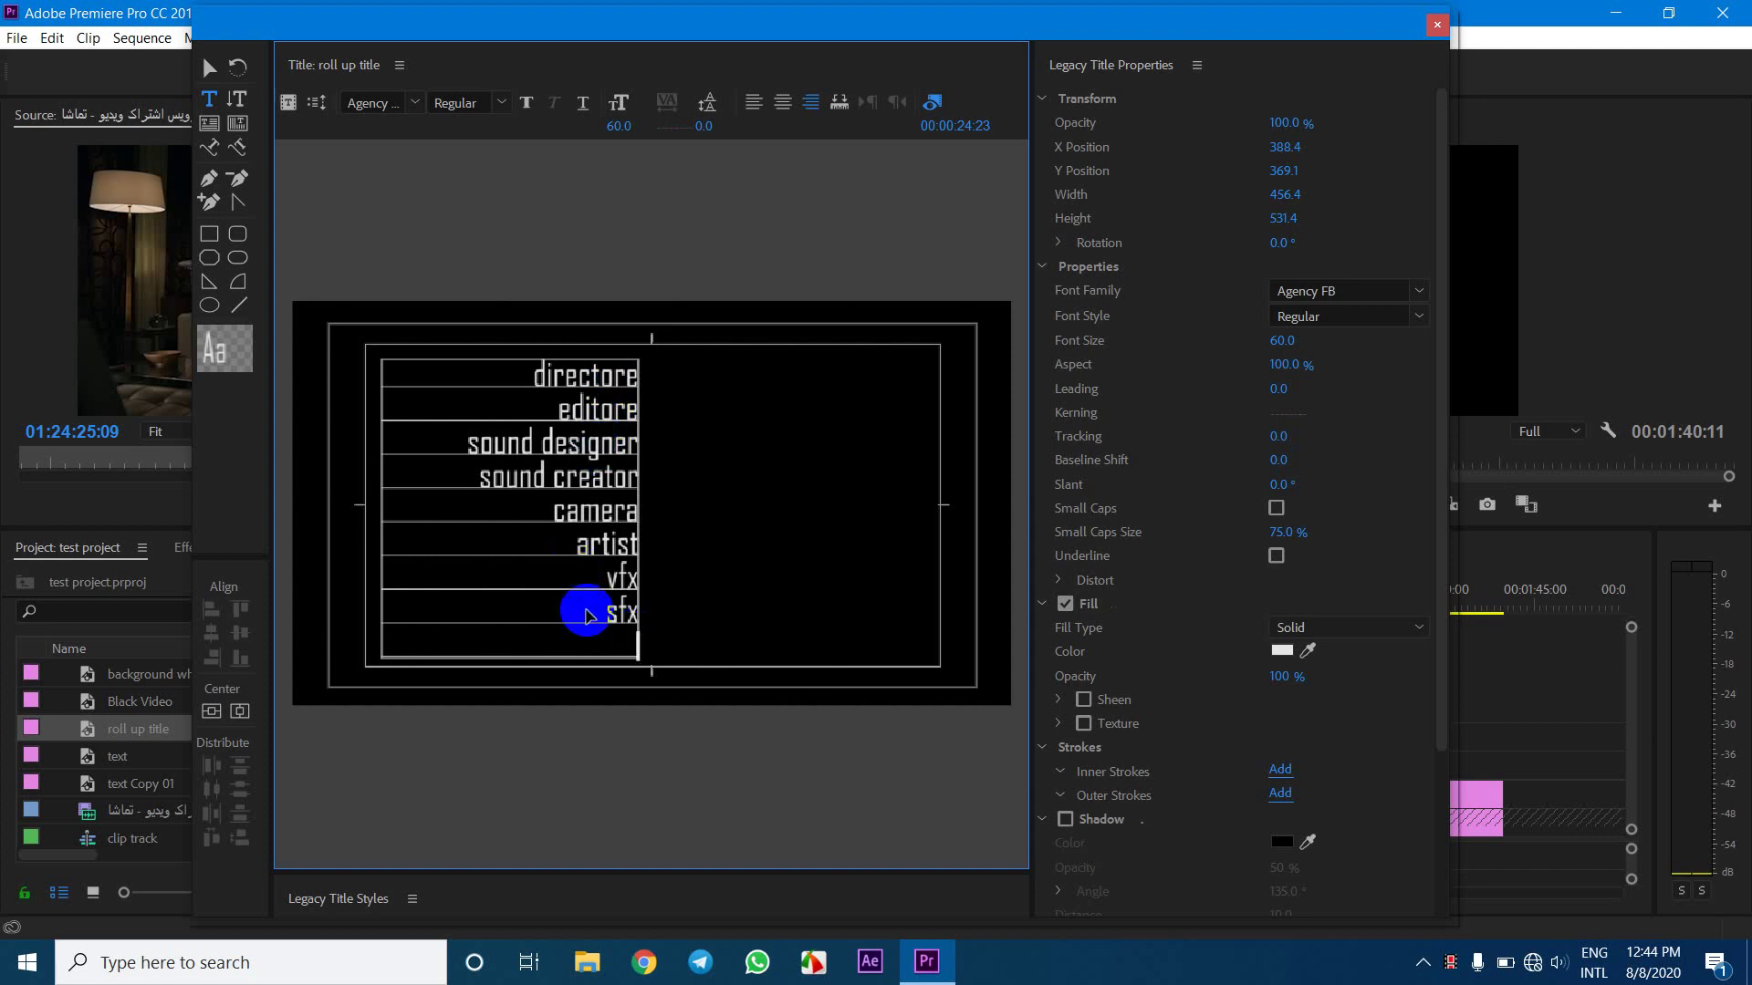
pyautogui.hotkey('ctrl', 'a')
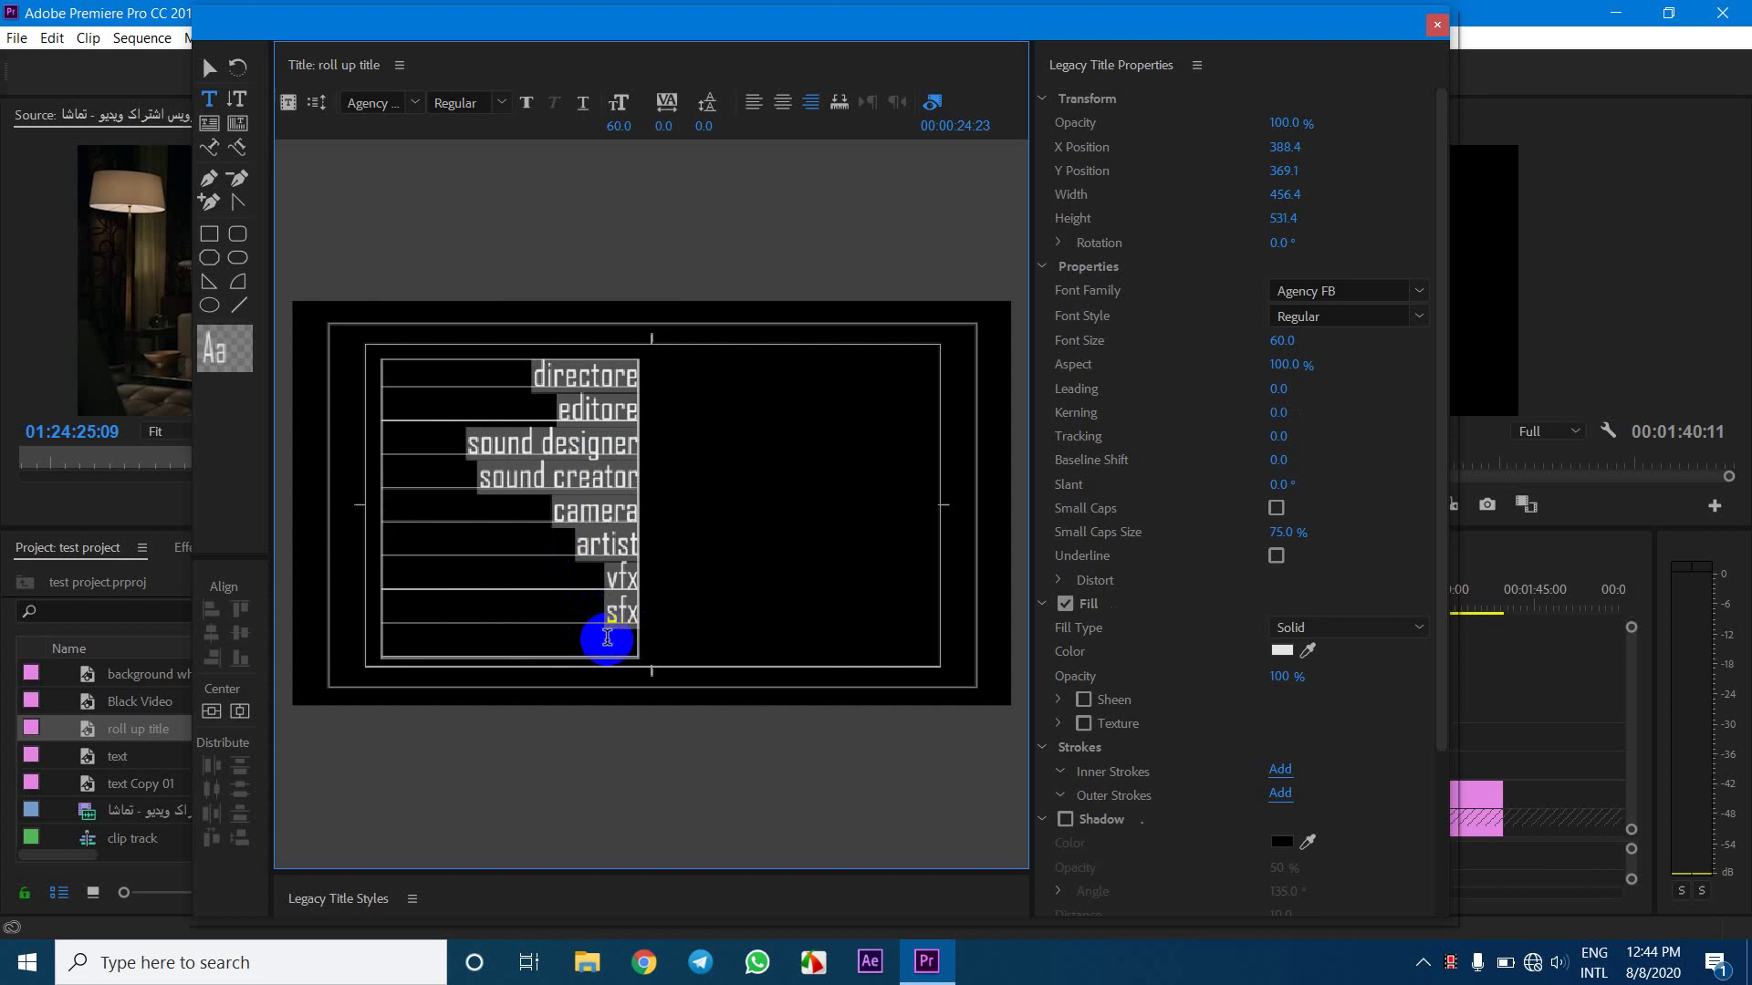
pyautogui.click(608, 637)
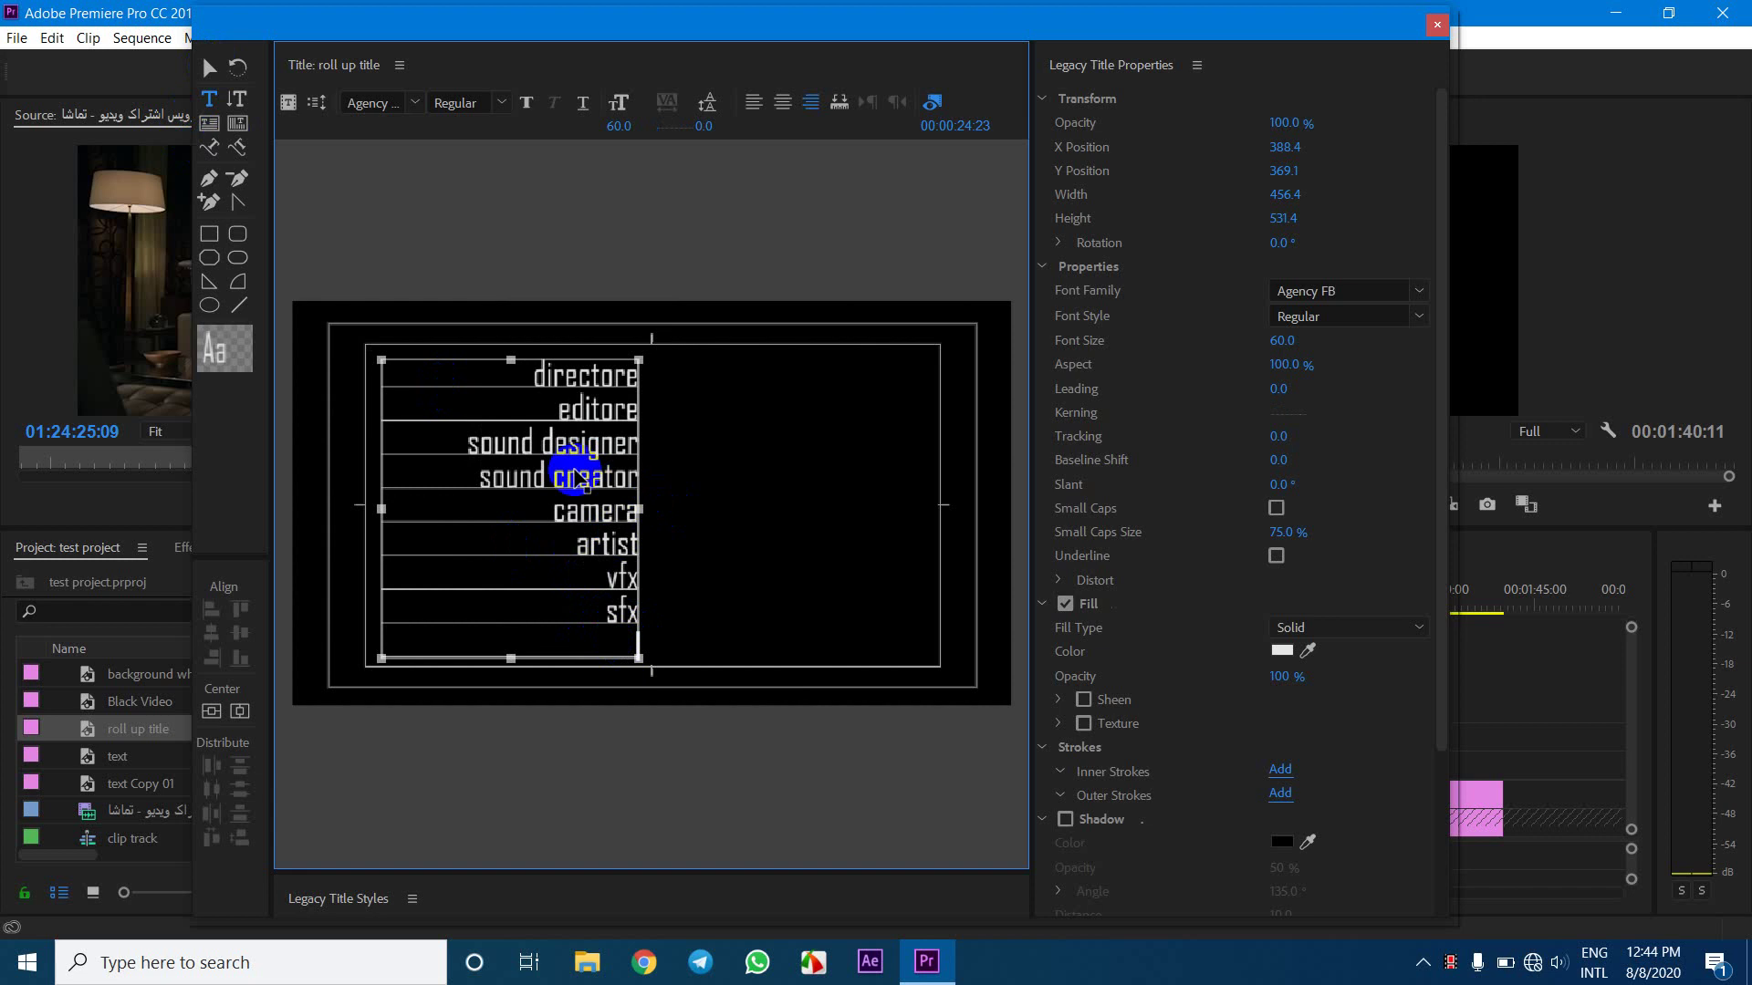
# Paste a final directore line and duplicate the text box to the right, left-aligned
pyautogui.write('directore')
pyautogui.press('Escape')
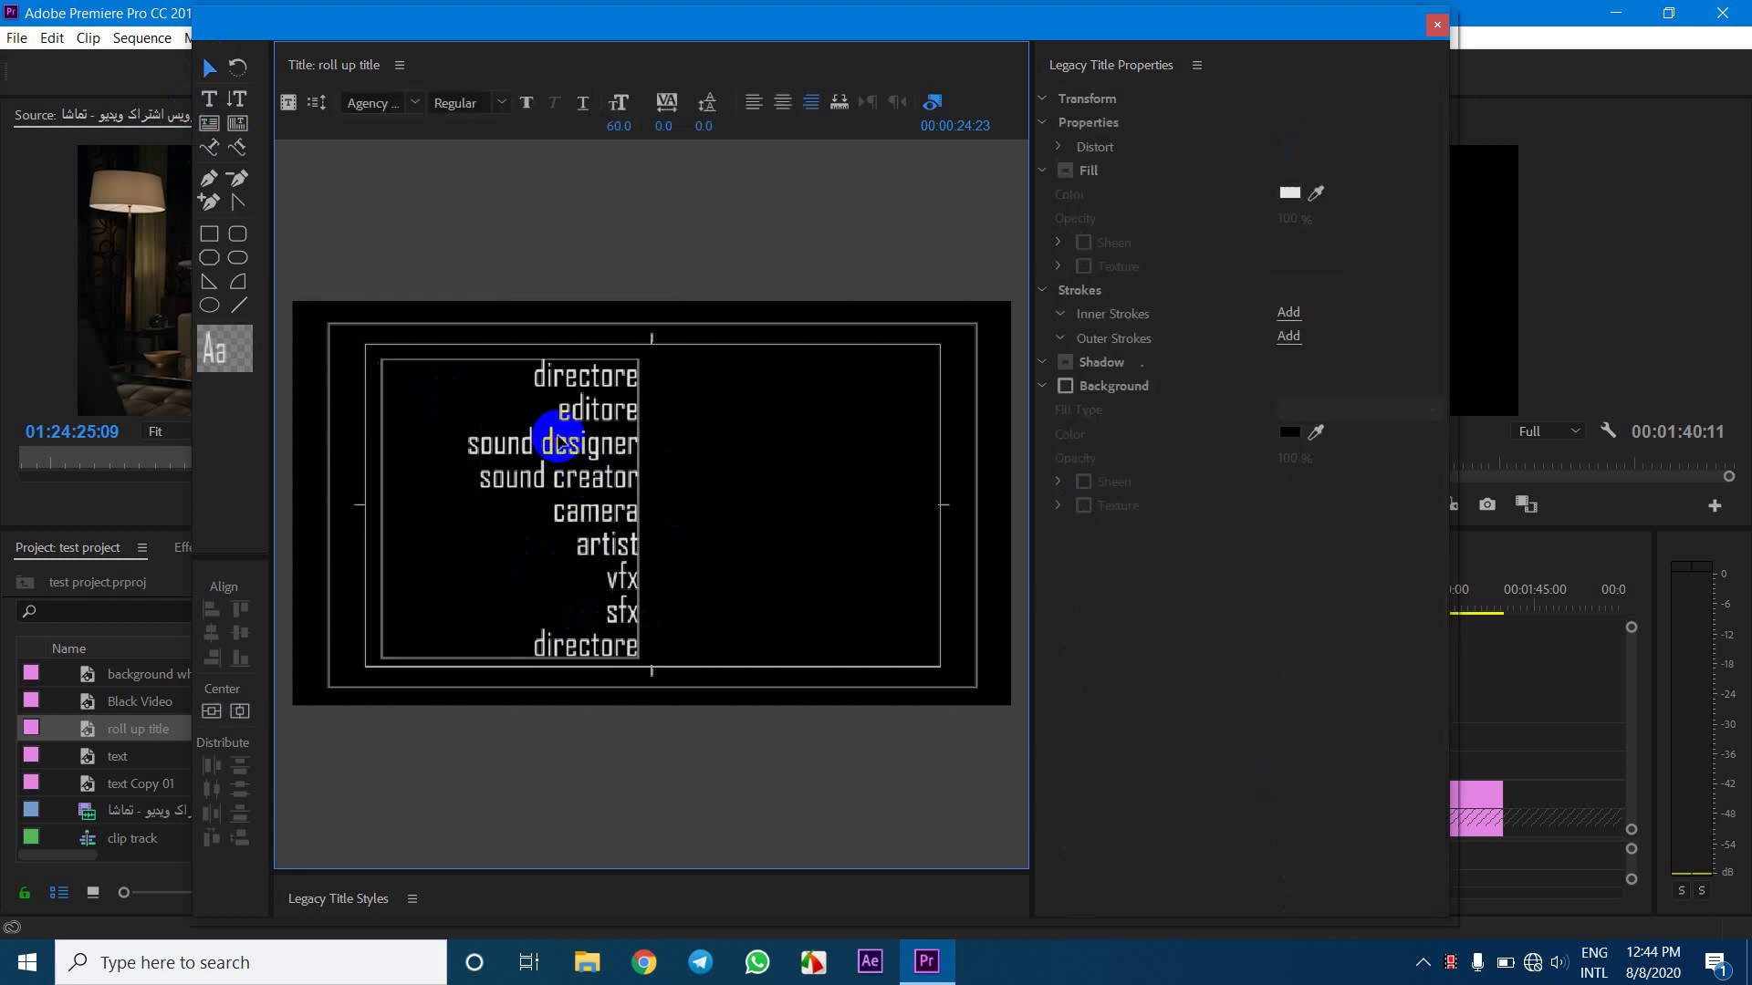
pyautogui.click(558, 443)
pyautogui.moveTo(565, 444); pyautogui.dragTo(819, 437)
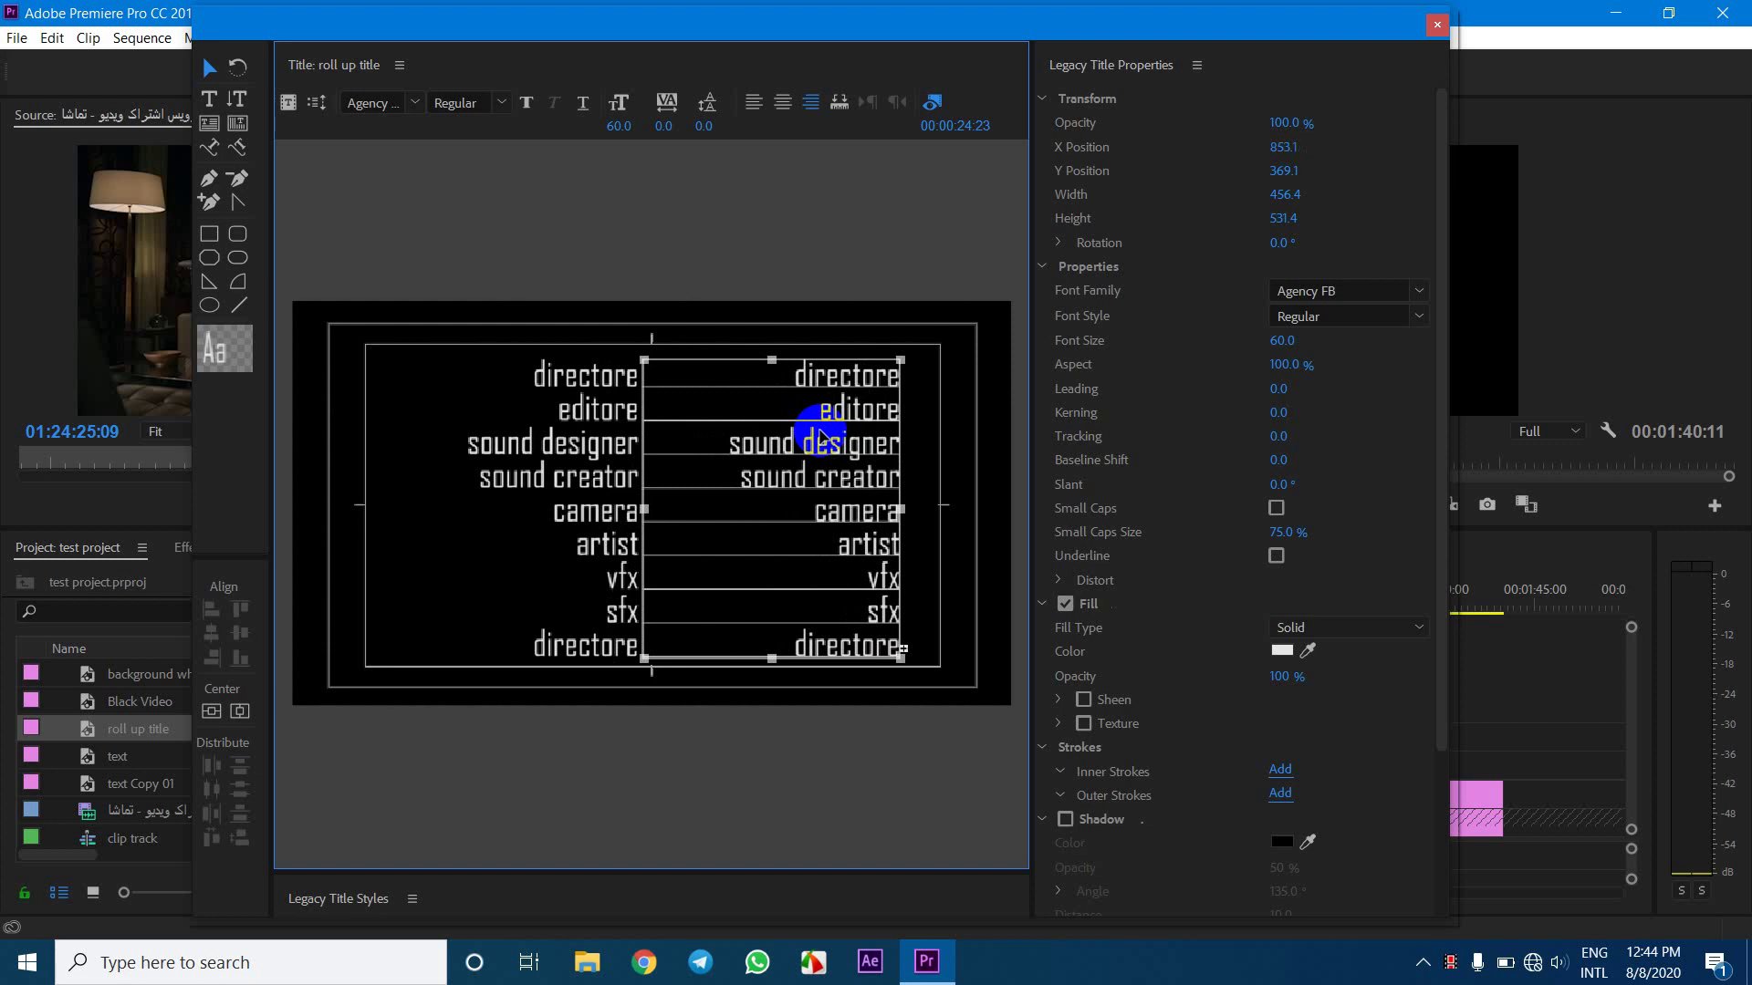
pyautogui.click(754, 103)
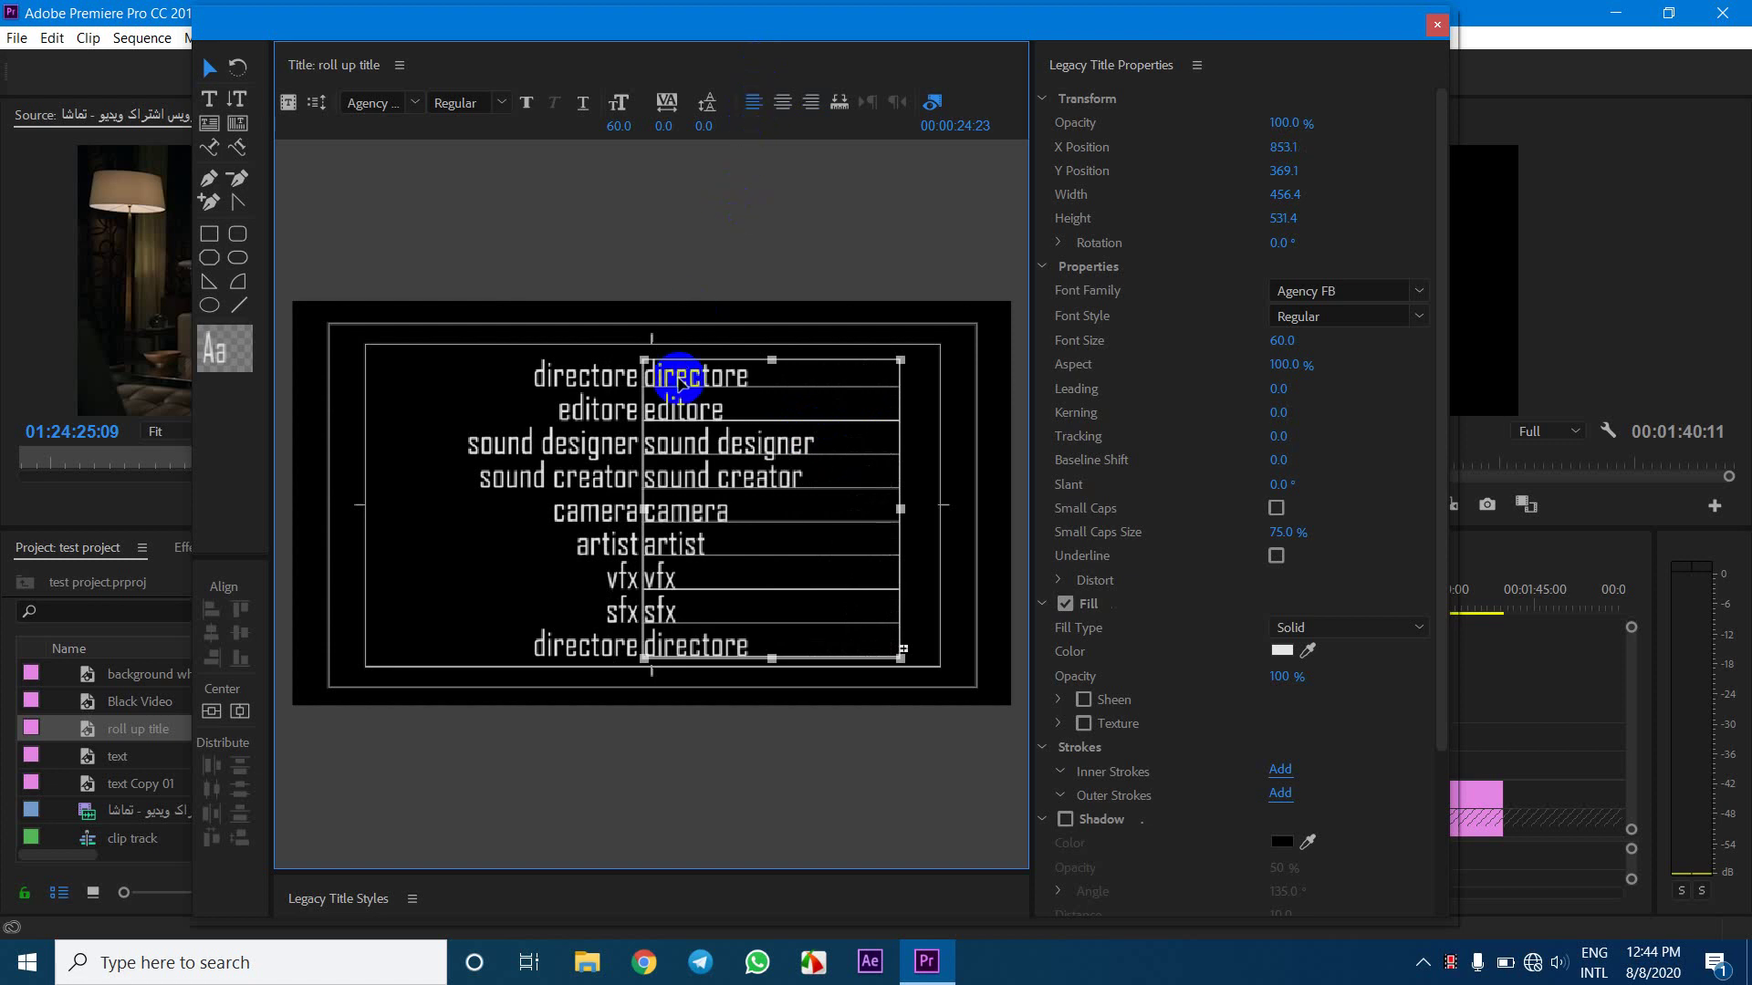
# Nudge the copy to X 870.1 and select its first line for editing
pyautogui.hotkey('shift', 'Right')
pyautogui.hotkey('shift', 'Right')
pyautogui.hotkey('shift', 'Right')
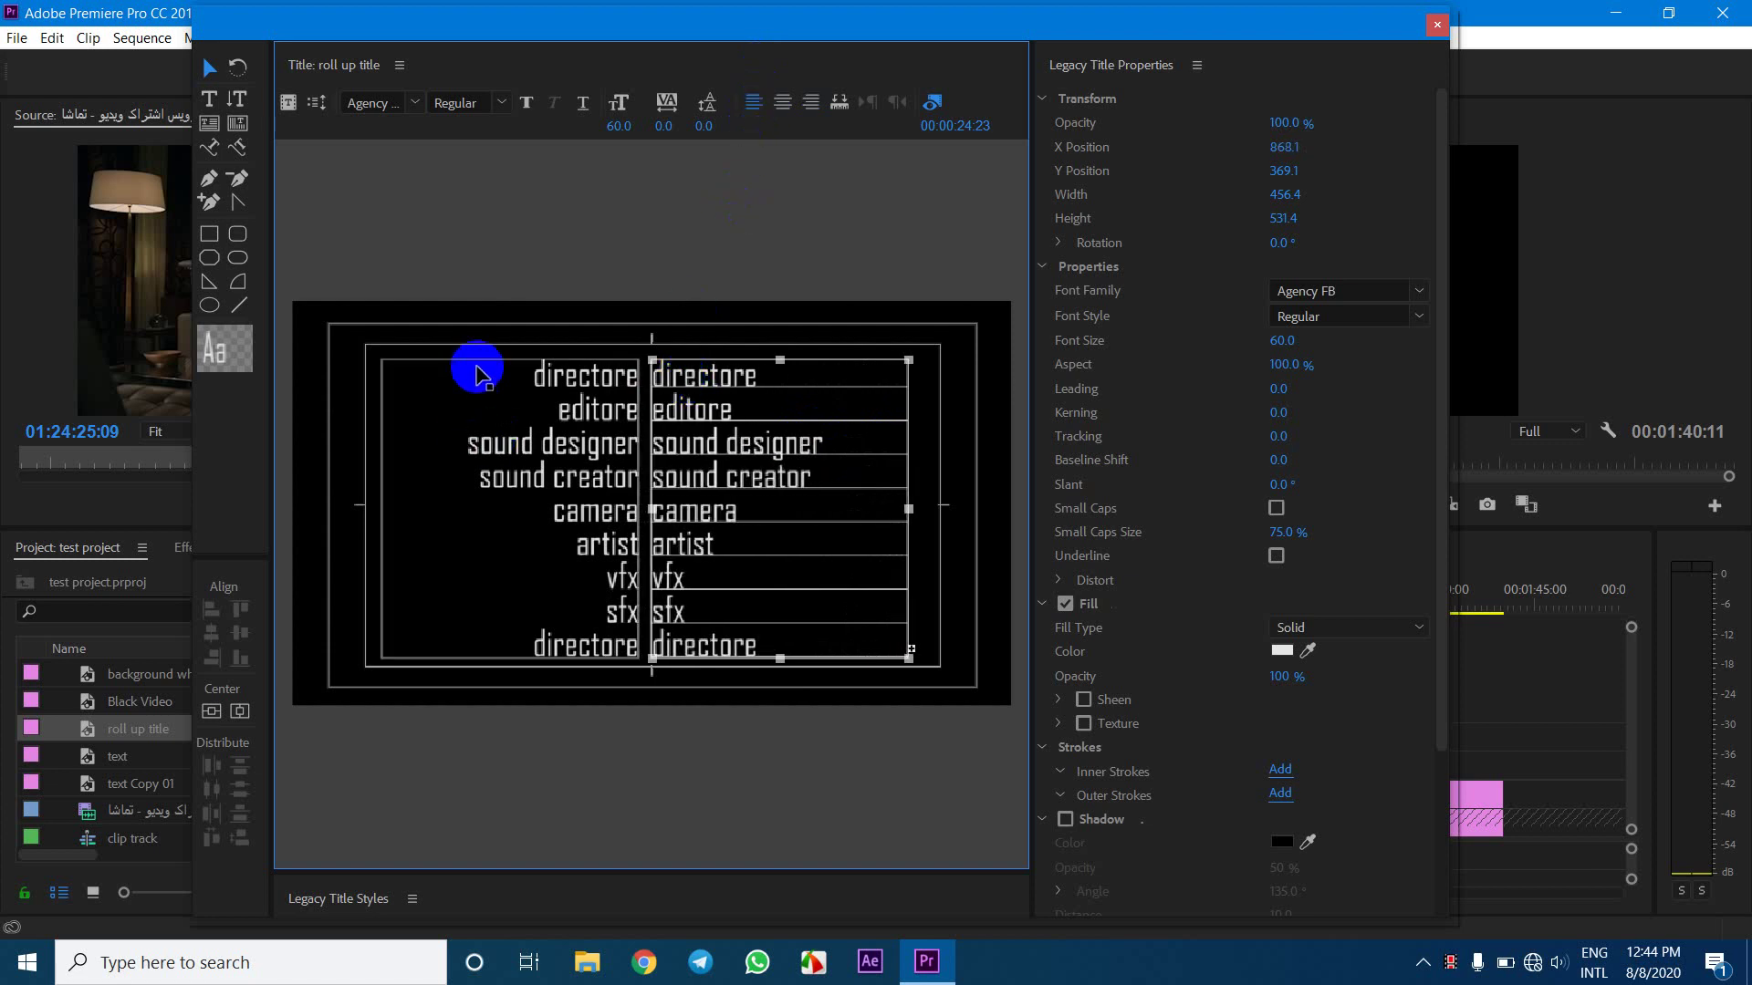
pyautogui.click(552, 262)
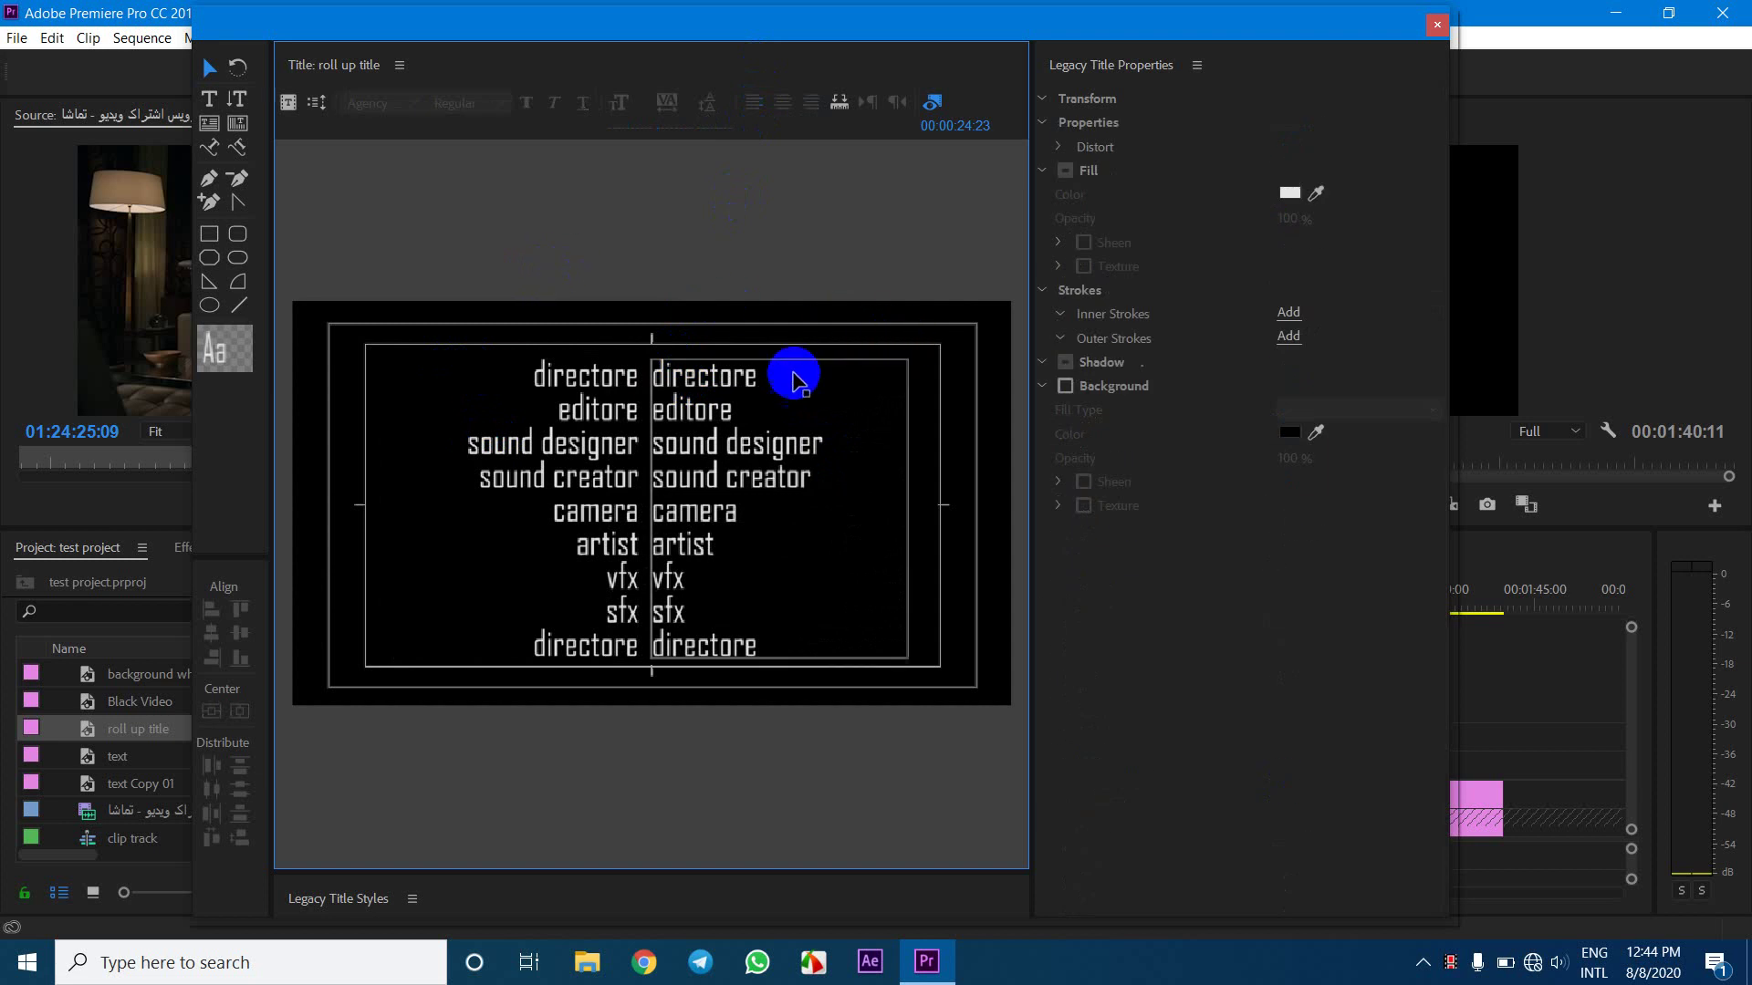
pyautogui.click(707, 440)
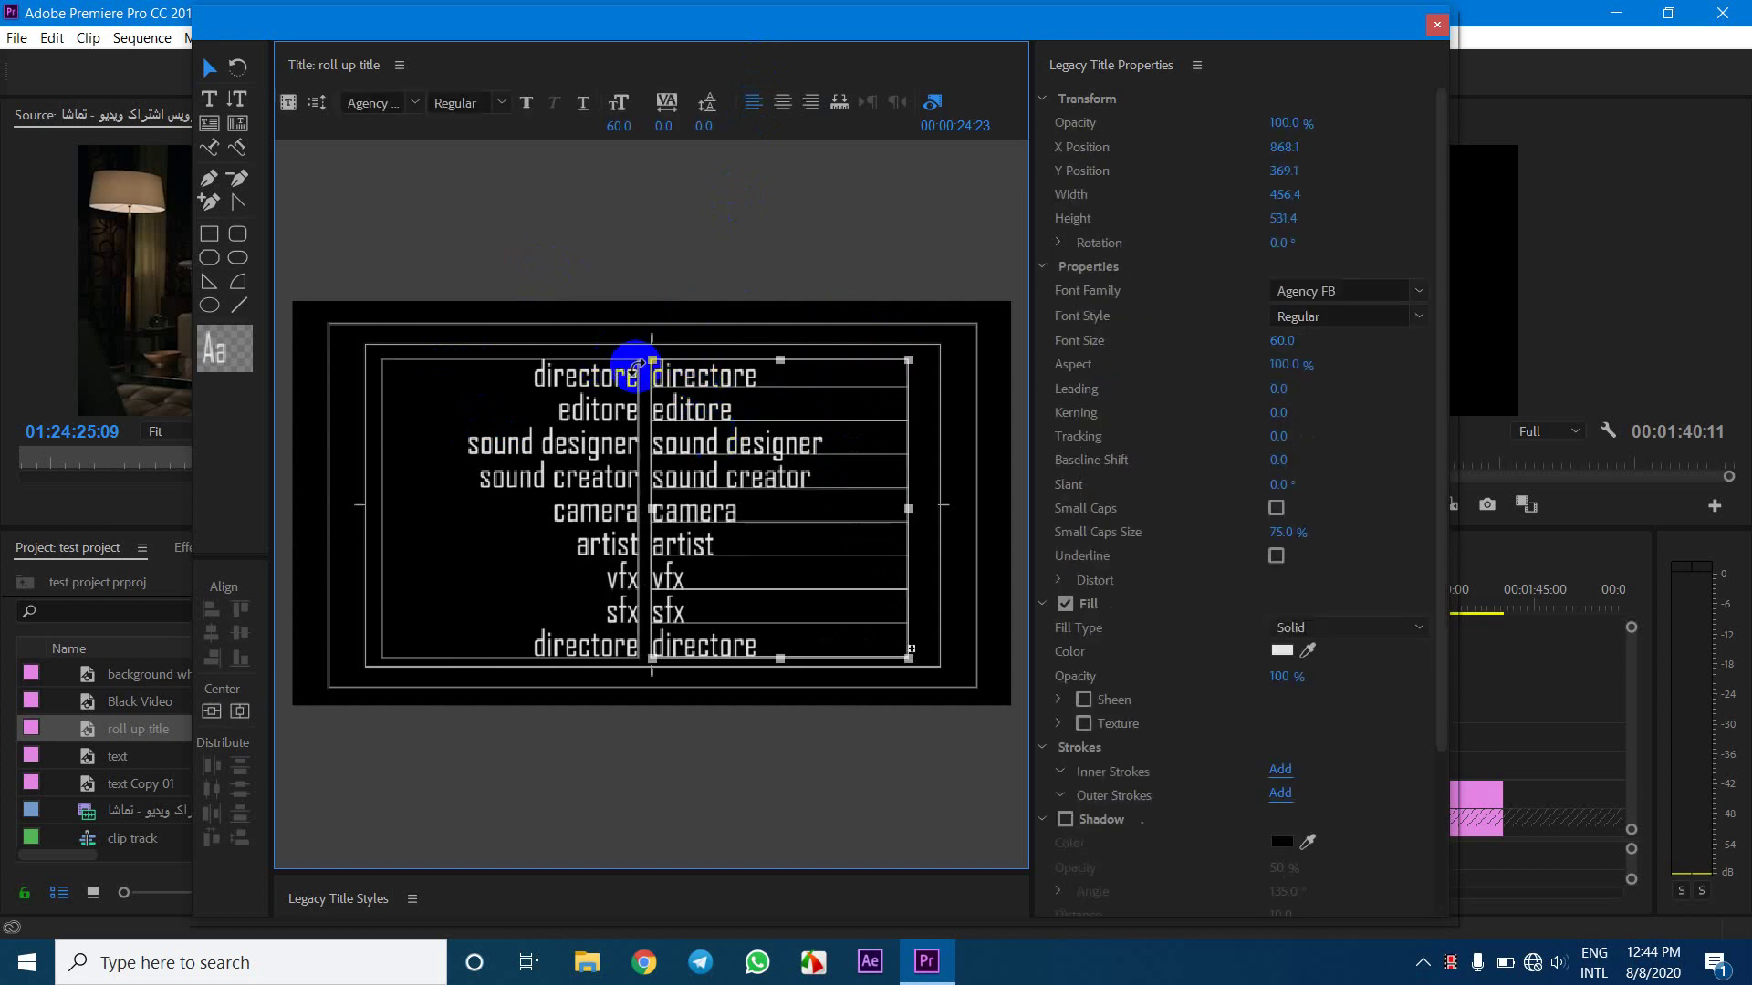
pyautogui.doubleClick(677, 371)
pyautogui.moveTo(771, 372); pyautogui.dragTo(599, 374)
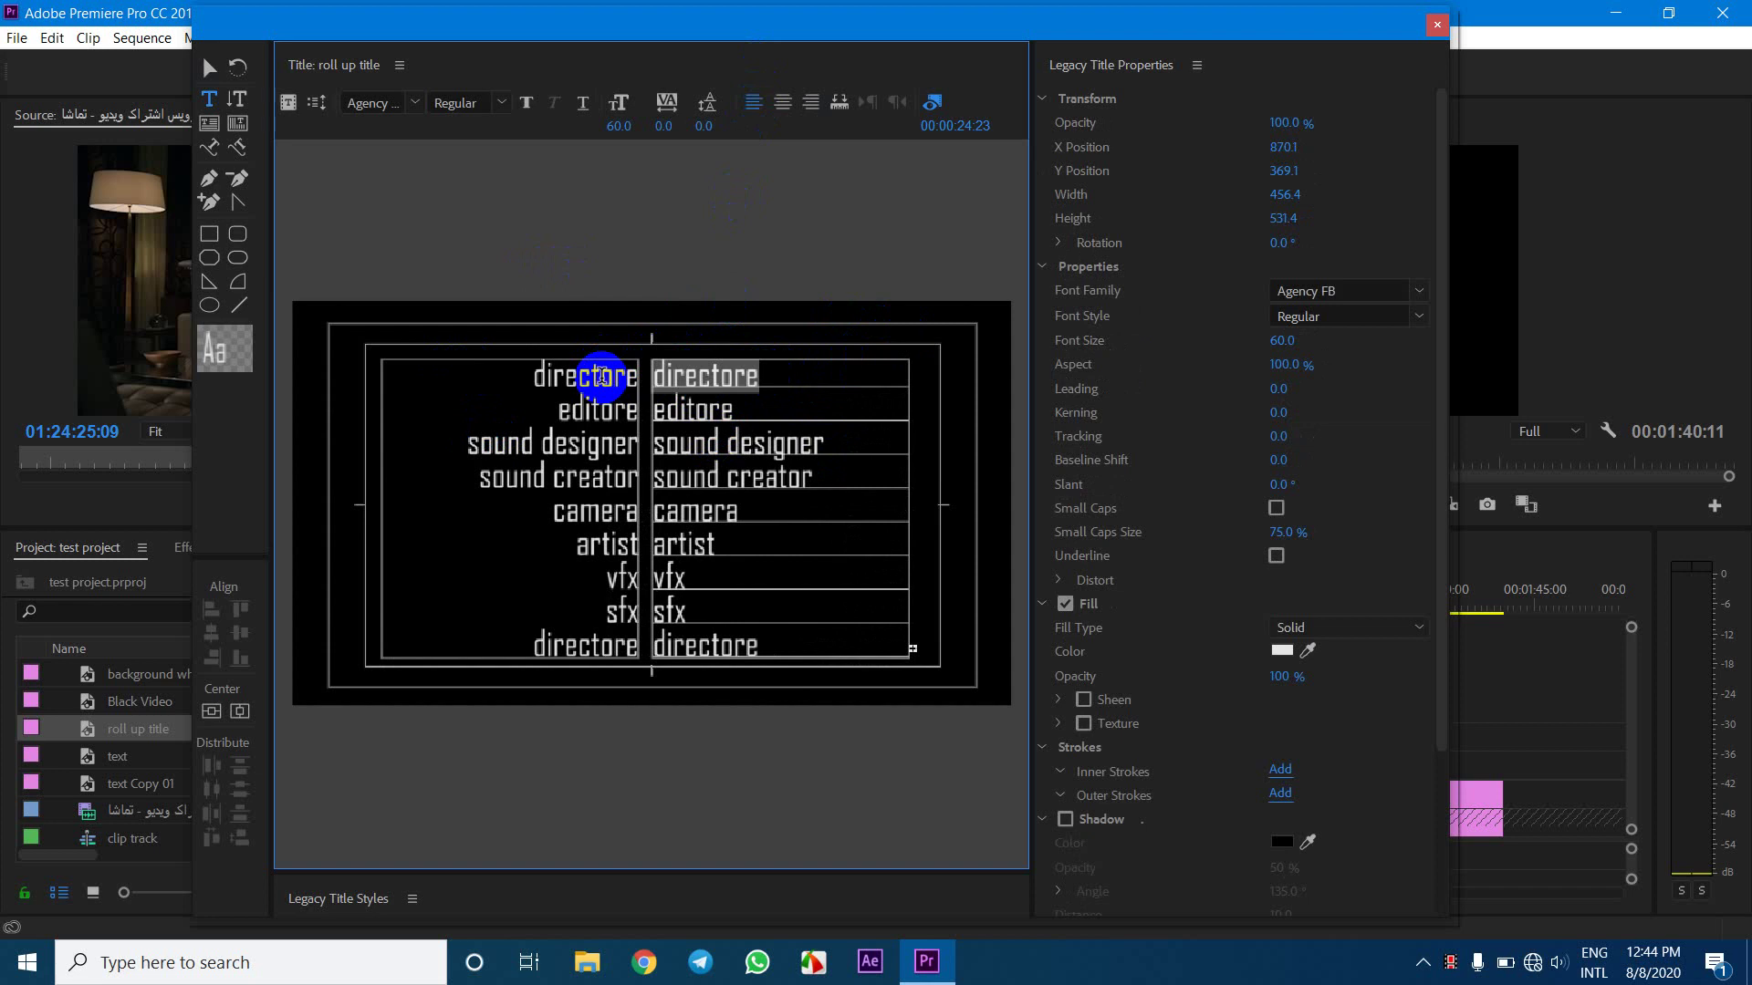
# Replace the first three roles in the right column with people's names
pyautogui.write('nd')
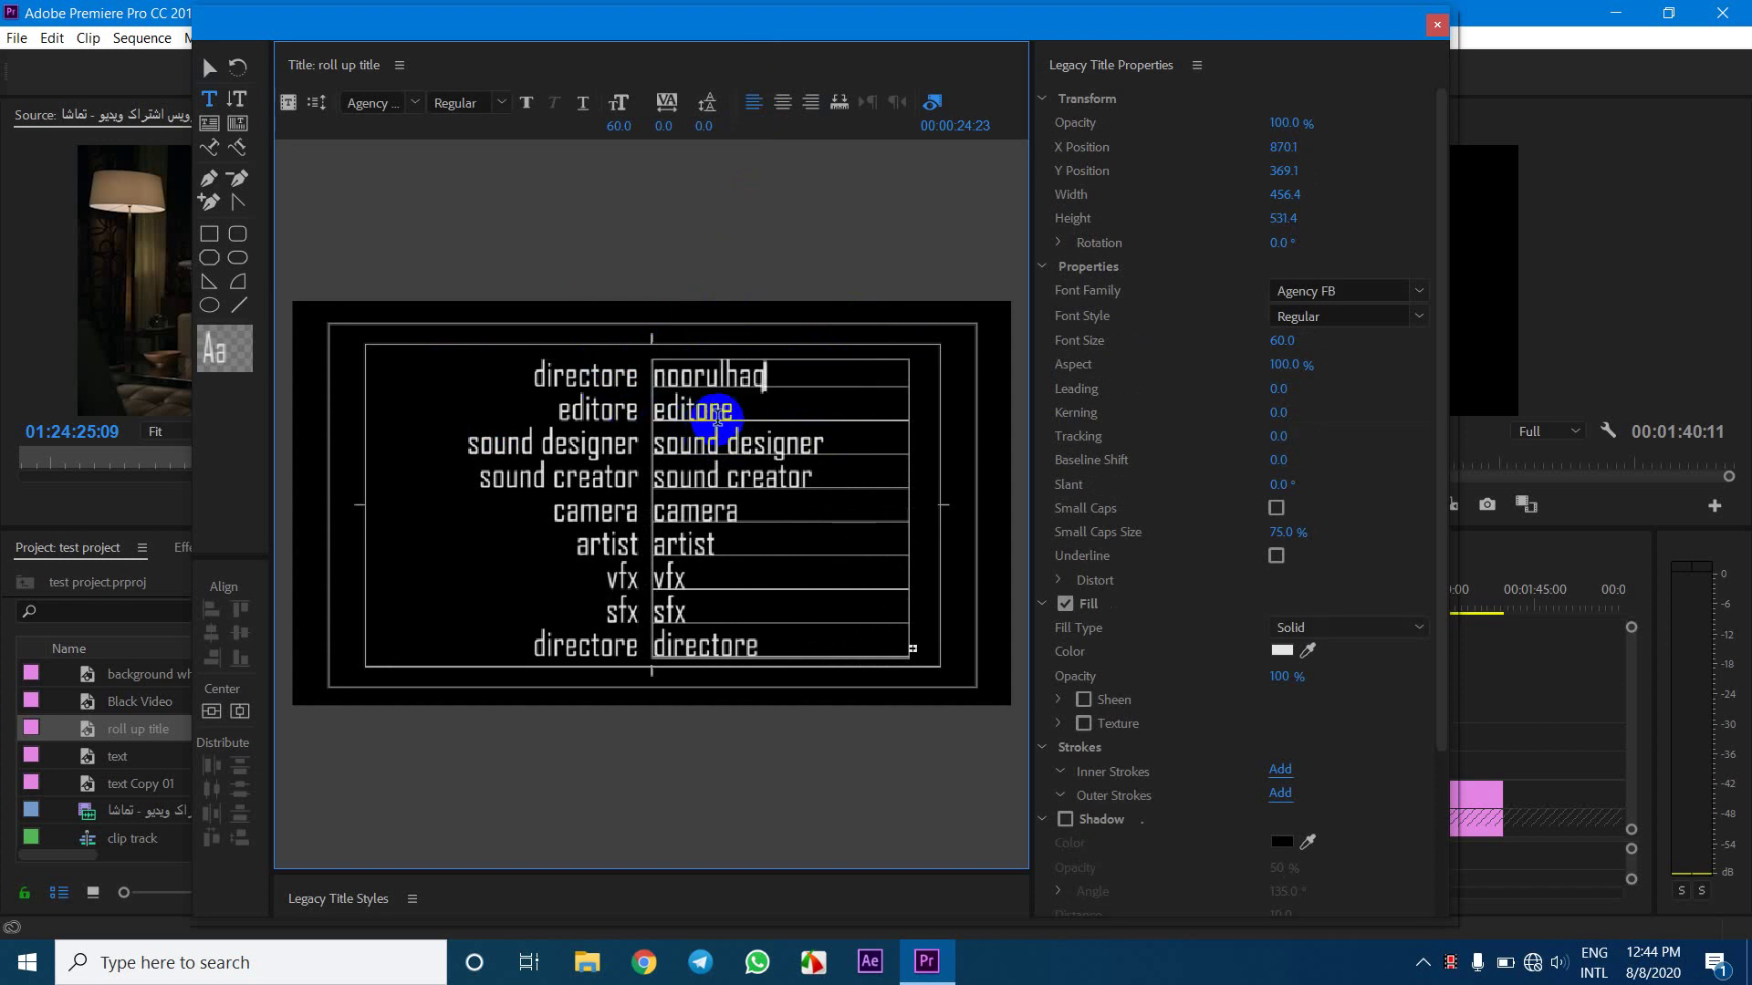
pyautogui.doubleClick(648, 405)
pyautogui.write('a')
pyautogui.tripleClick(702, 443)
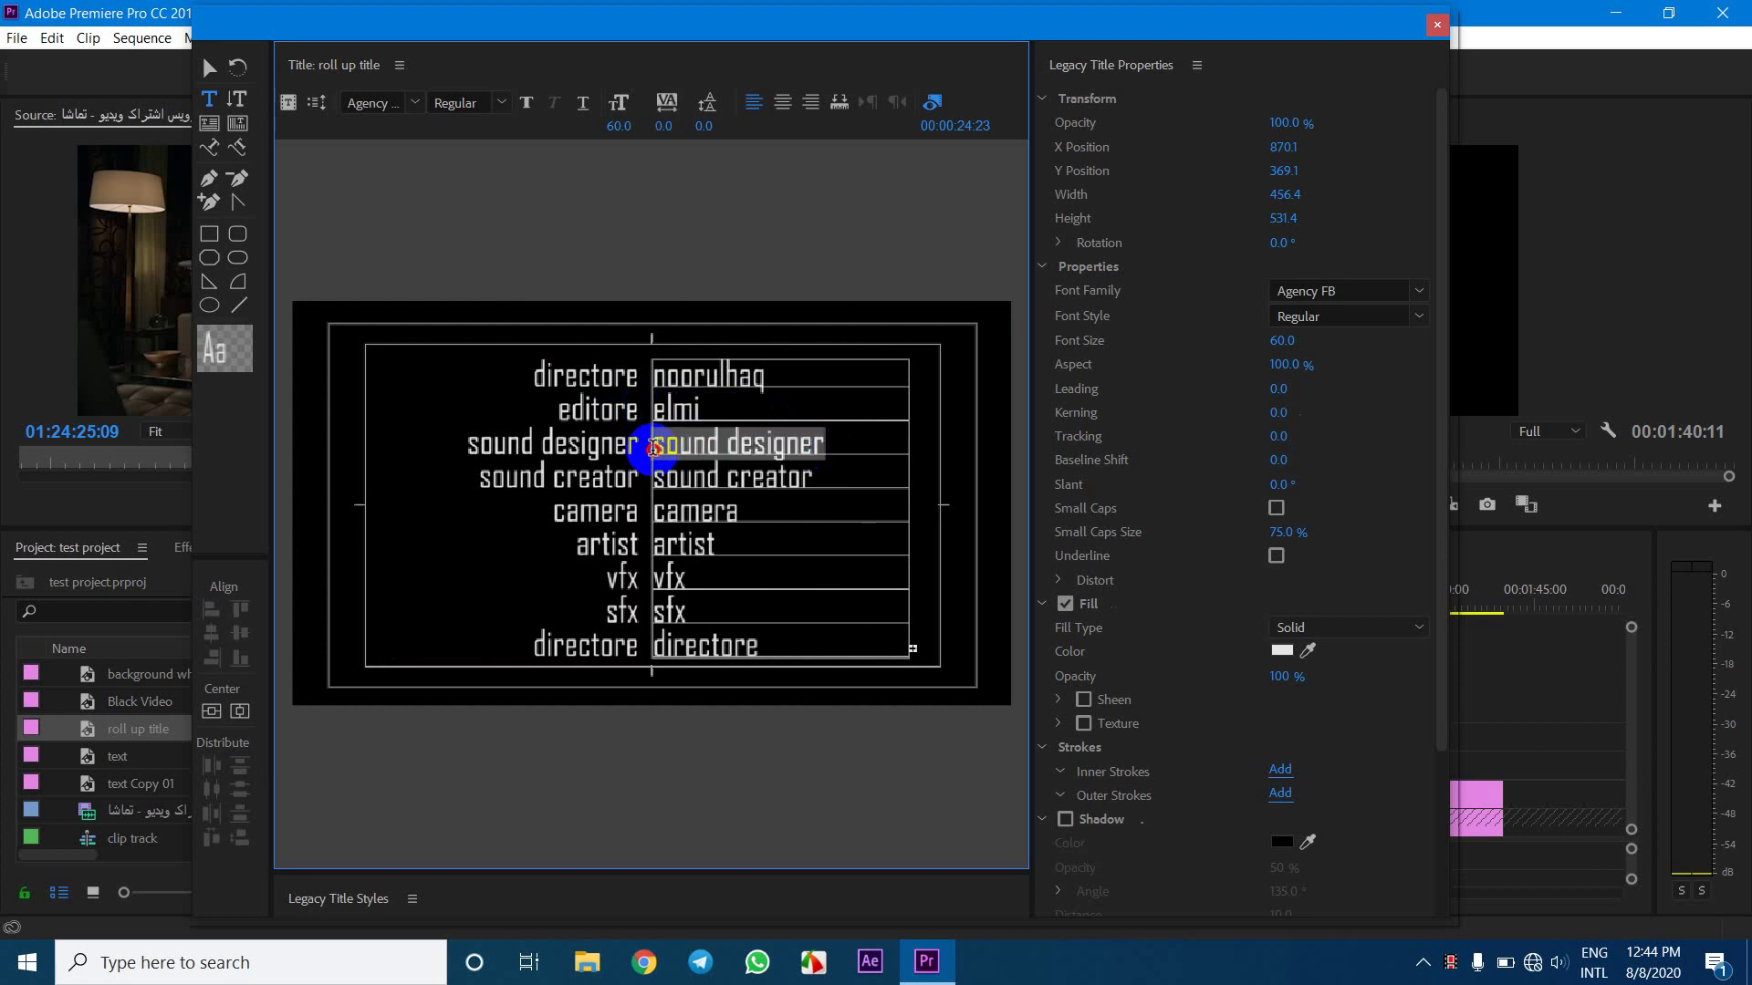
pyautogui.write('darya production')
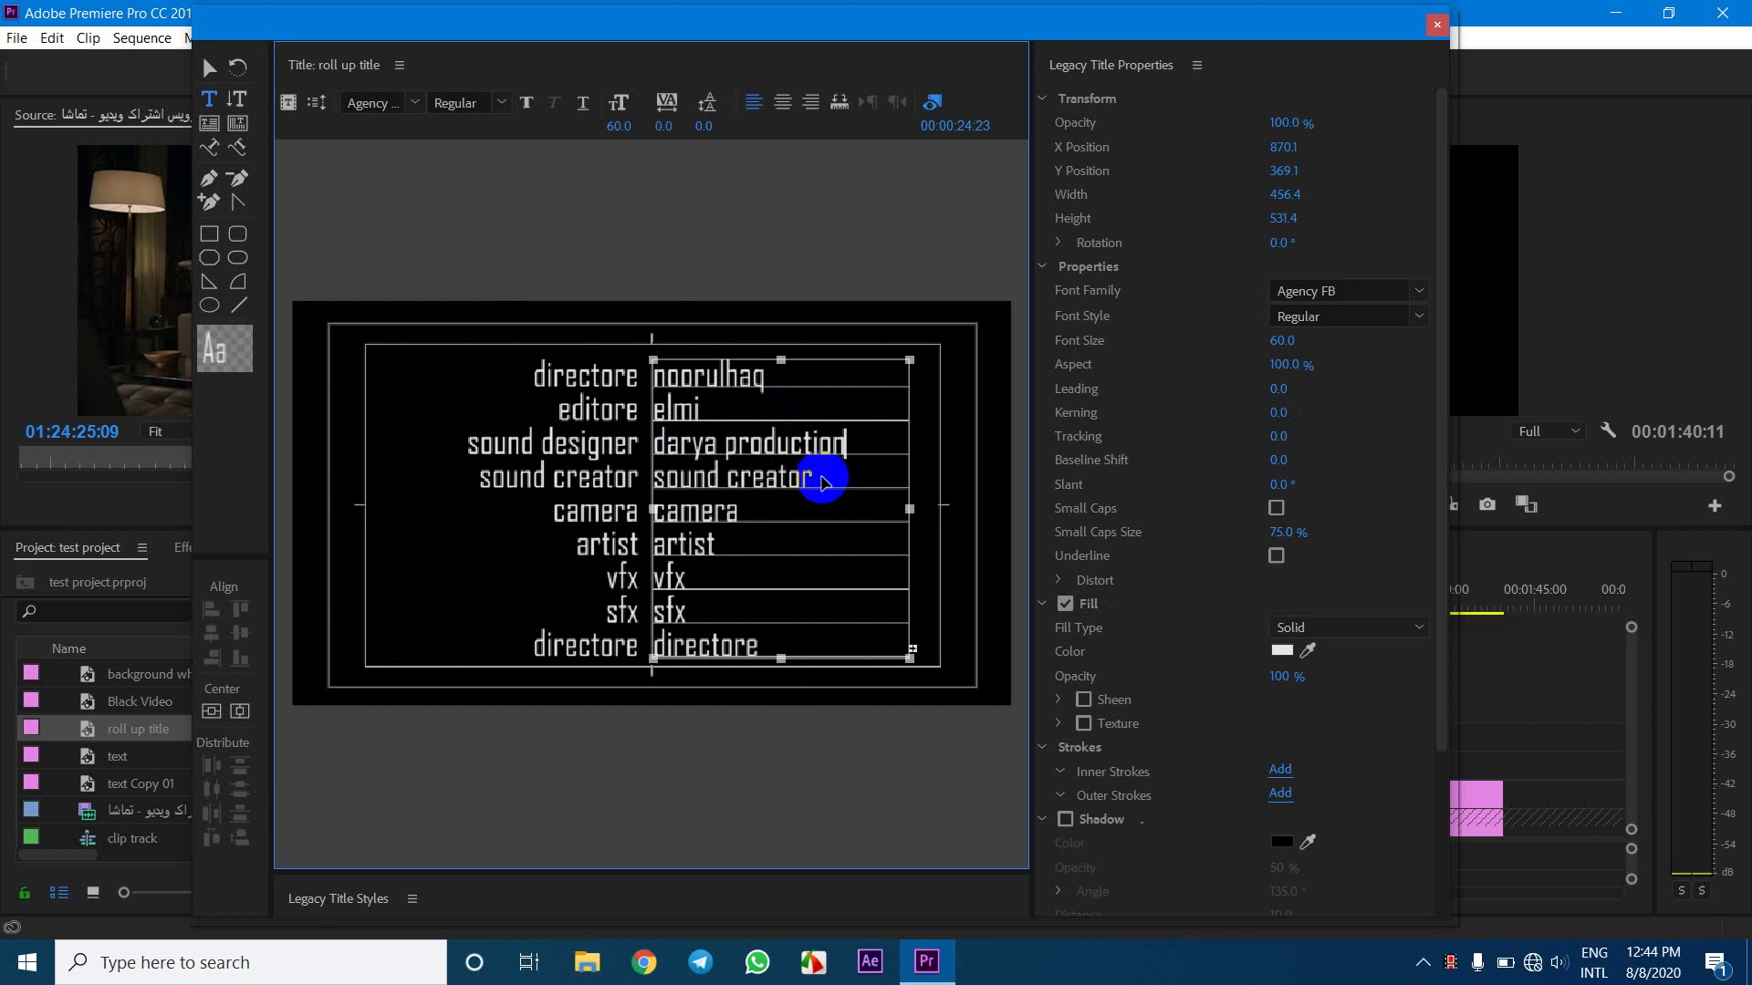
# Select all right-column text, then check both credit columns with the Selection tool
pyautogui.hotkey('ctrl', 'a')
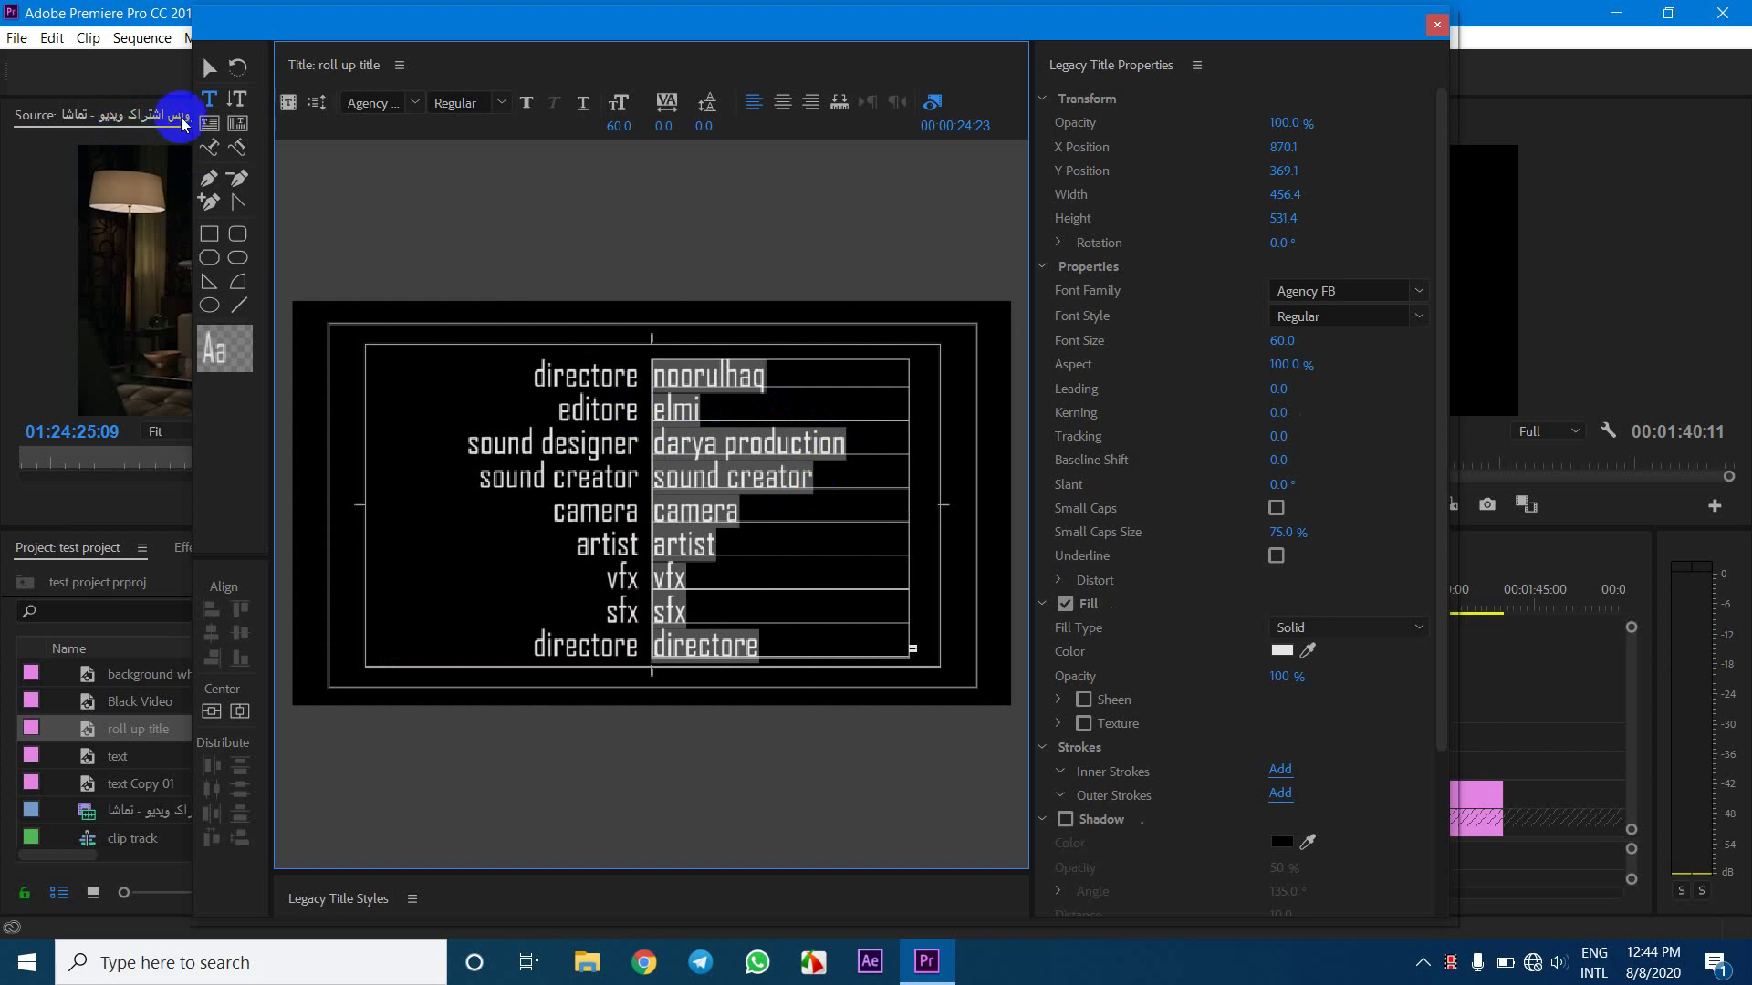
pyautogui.click(210, 68)
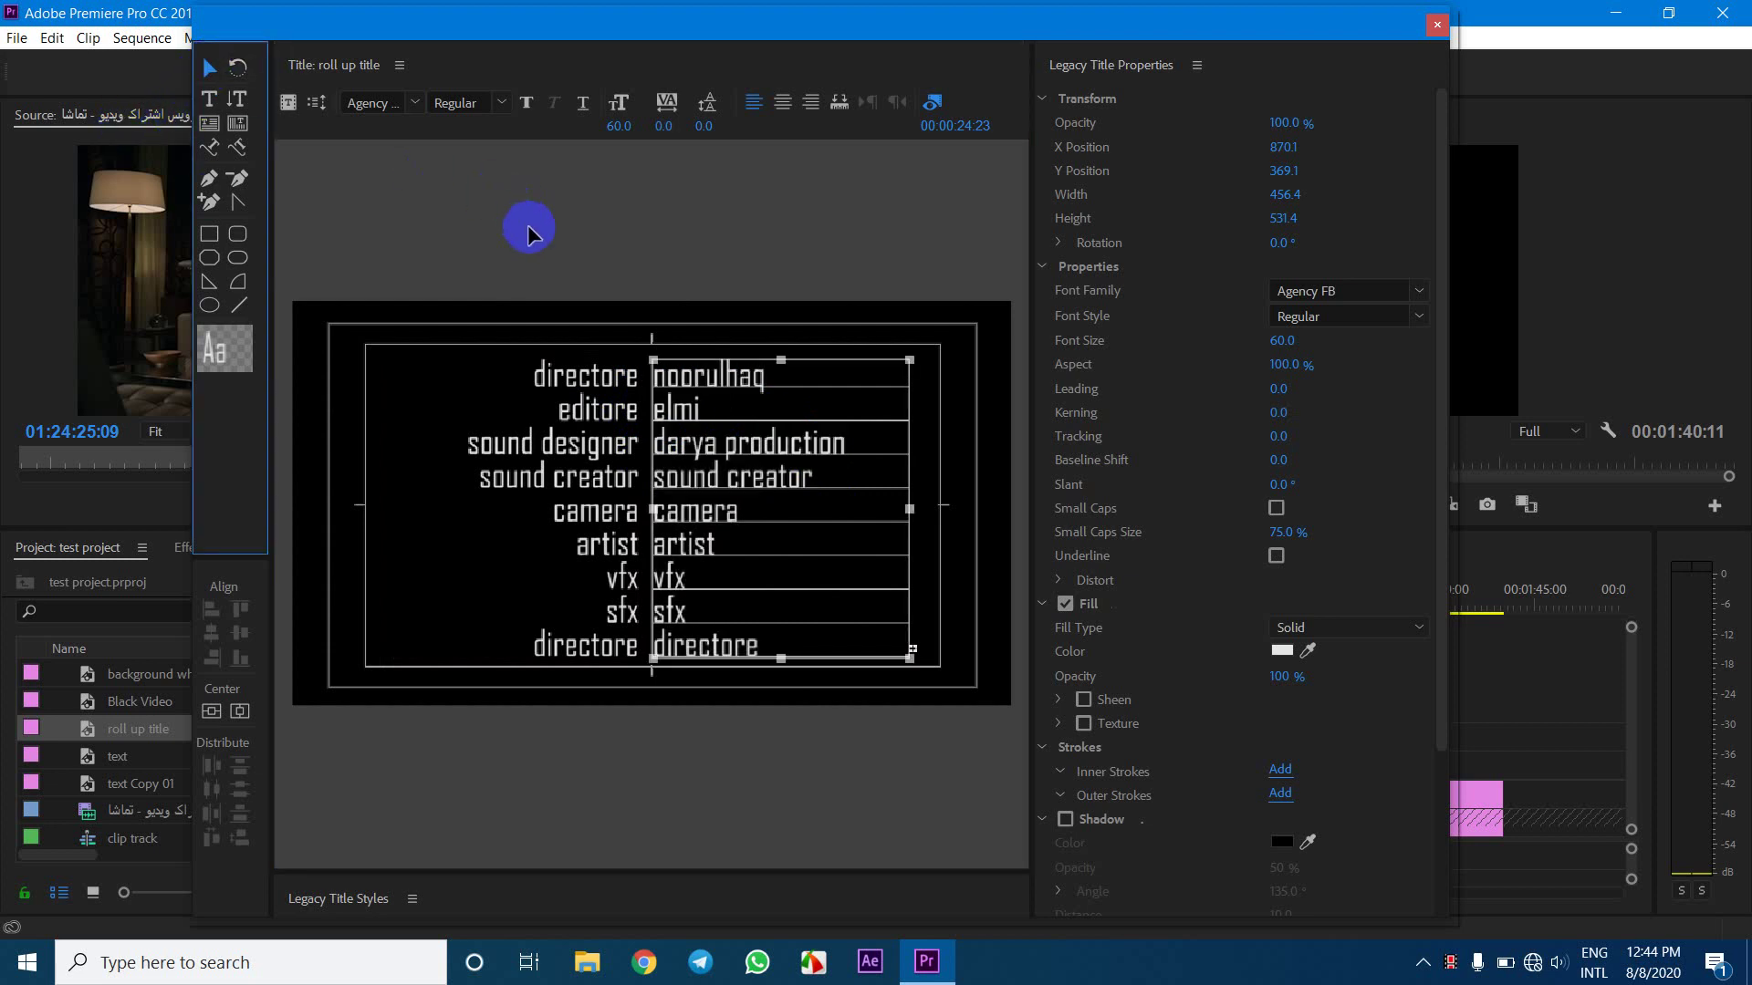
pyautogui.click(527, 230)
pyautogui.click(610, 390)
pyautogui.click(673, 403)
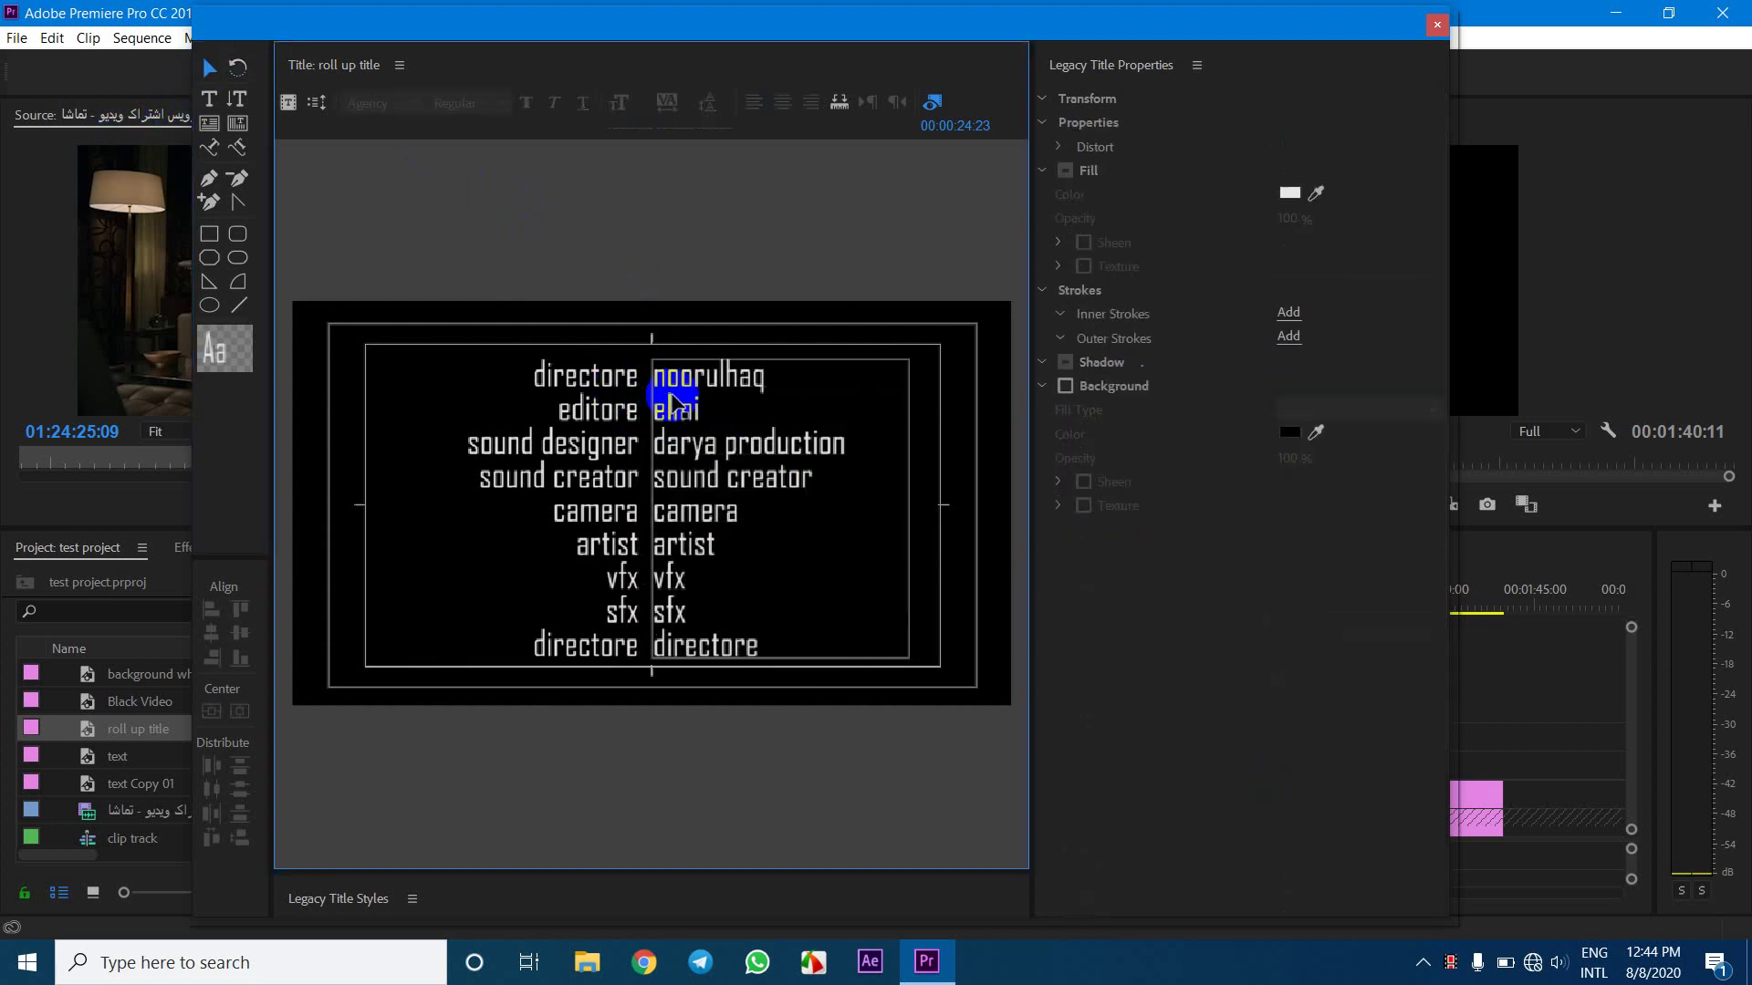
pyautogui.click(582, 375)
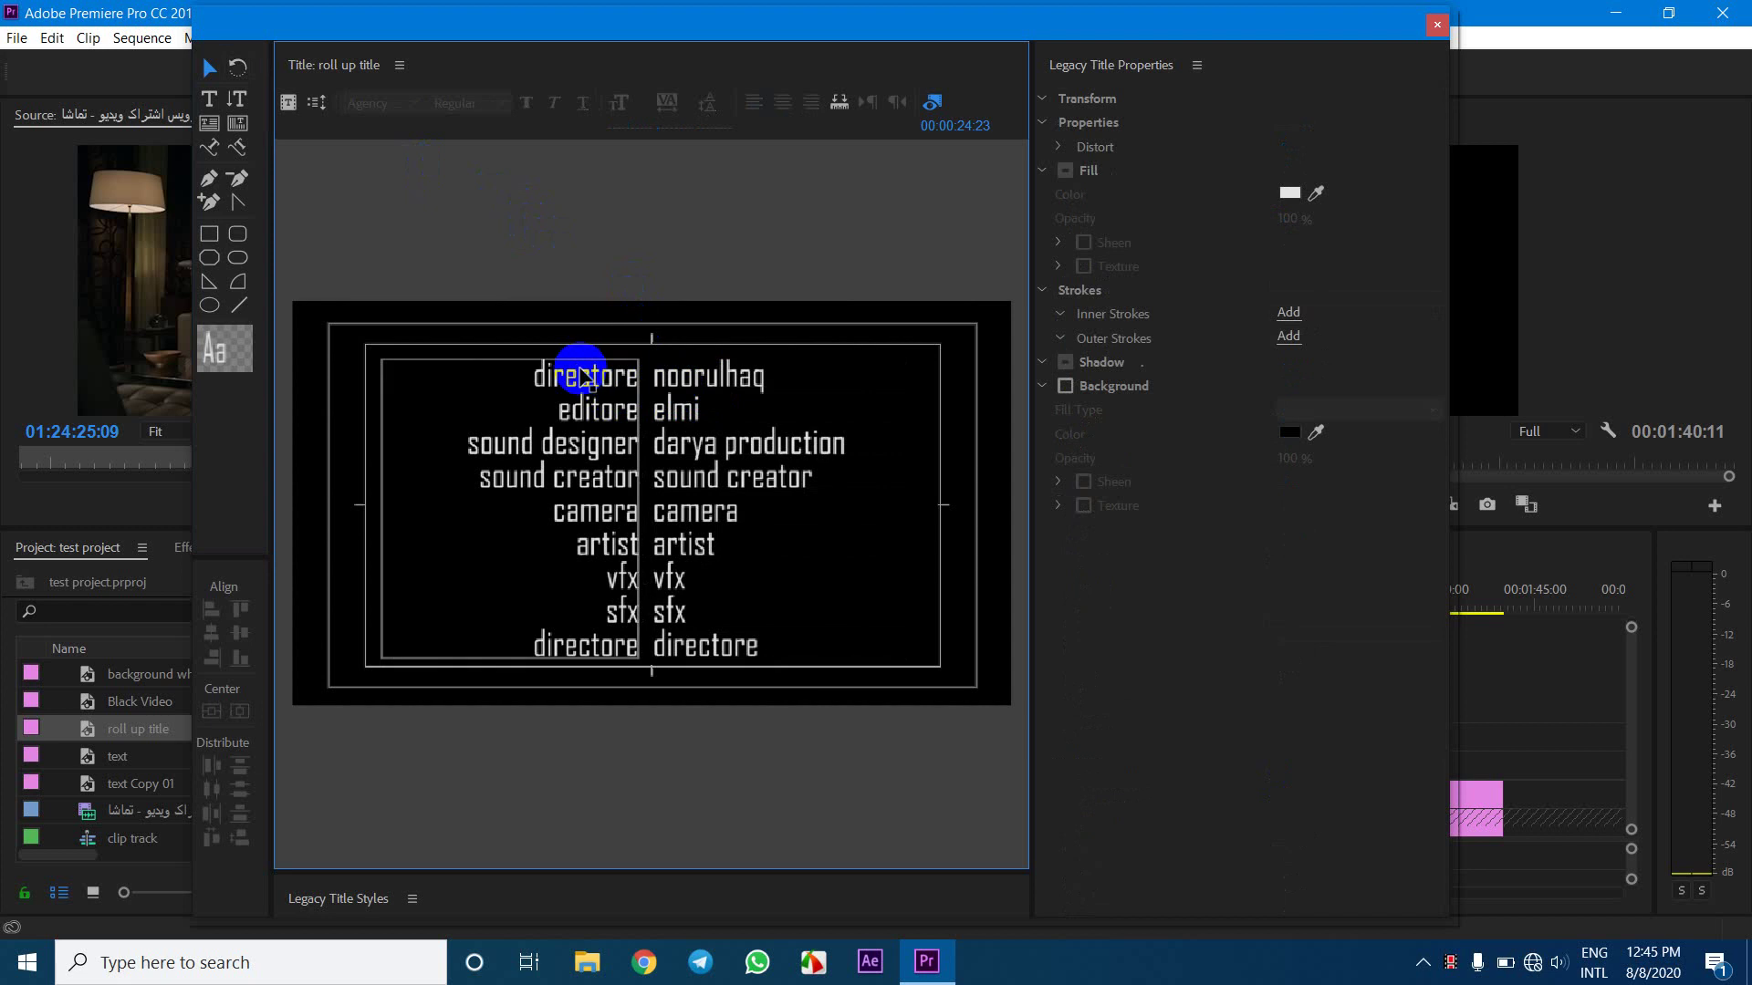
pyautogui.click(582, 375)
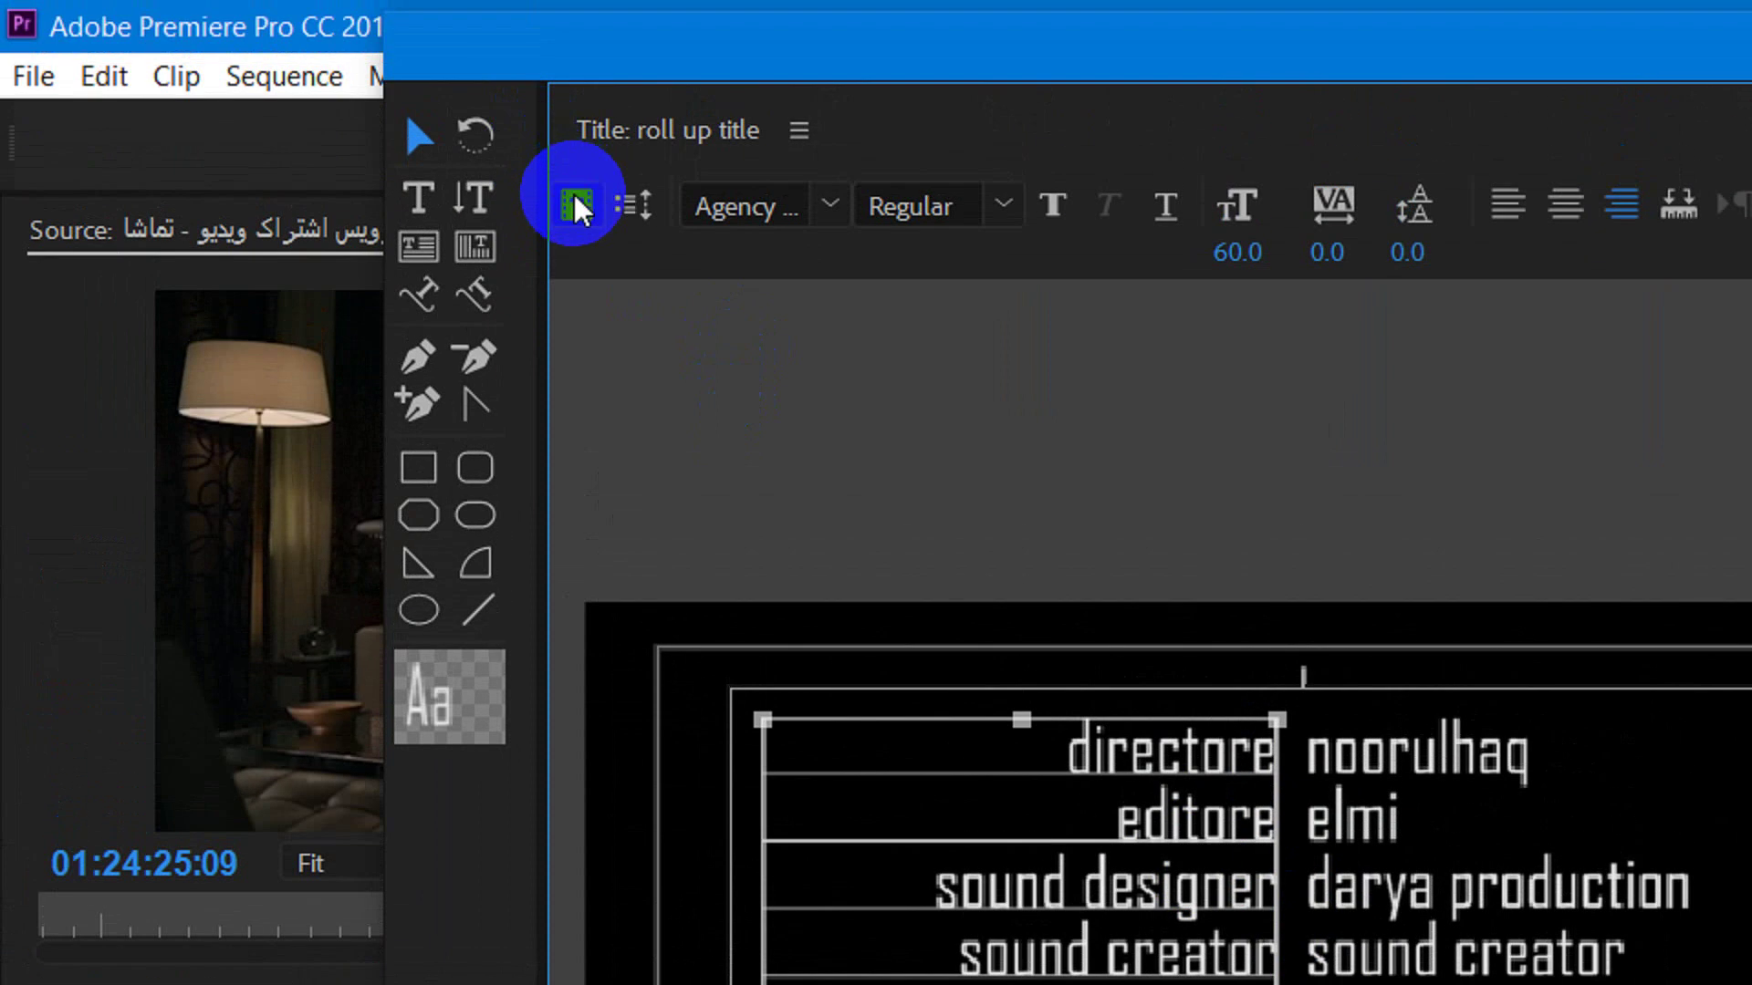
# Set the title to Roll, starting and ending off screen
pyautogui.click(577, 48)
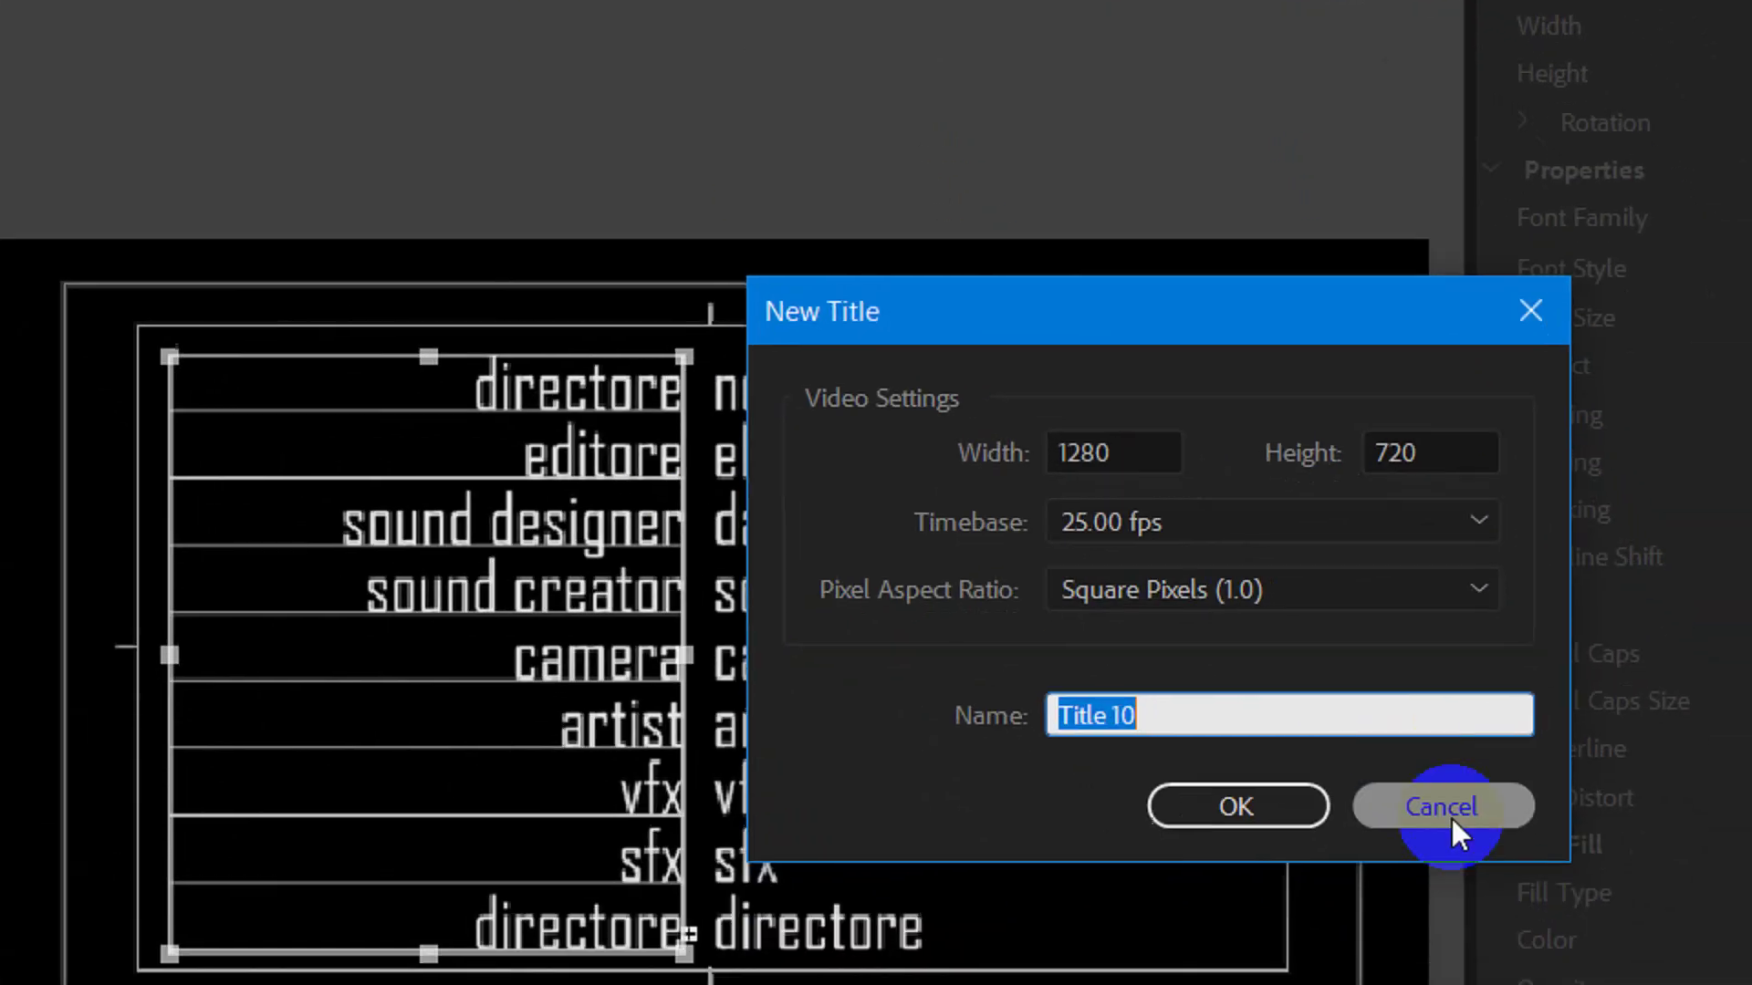
pyautogui.click(1477, 854)
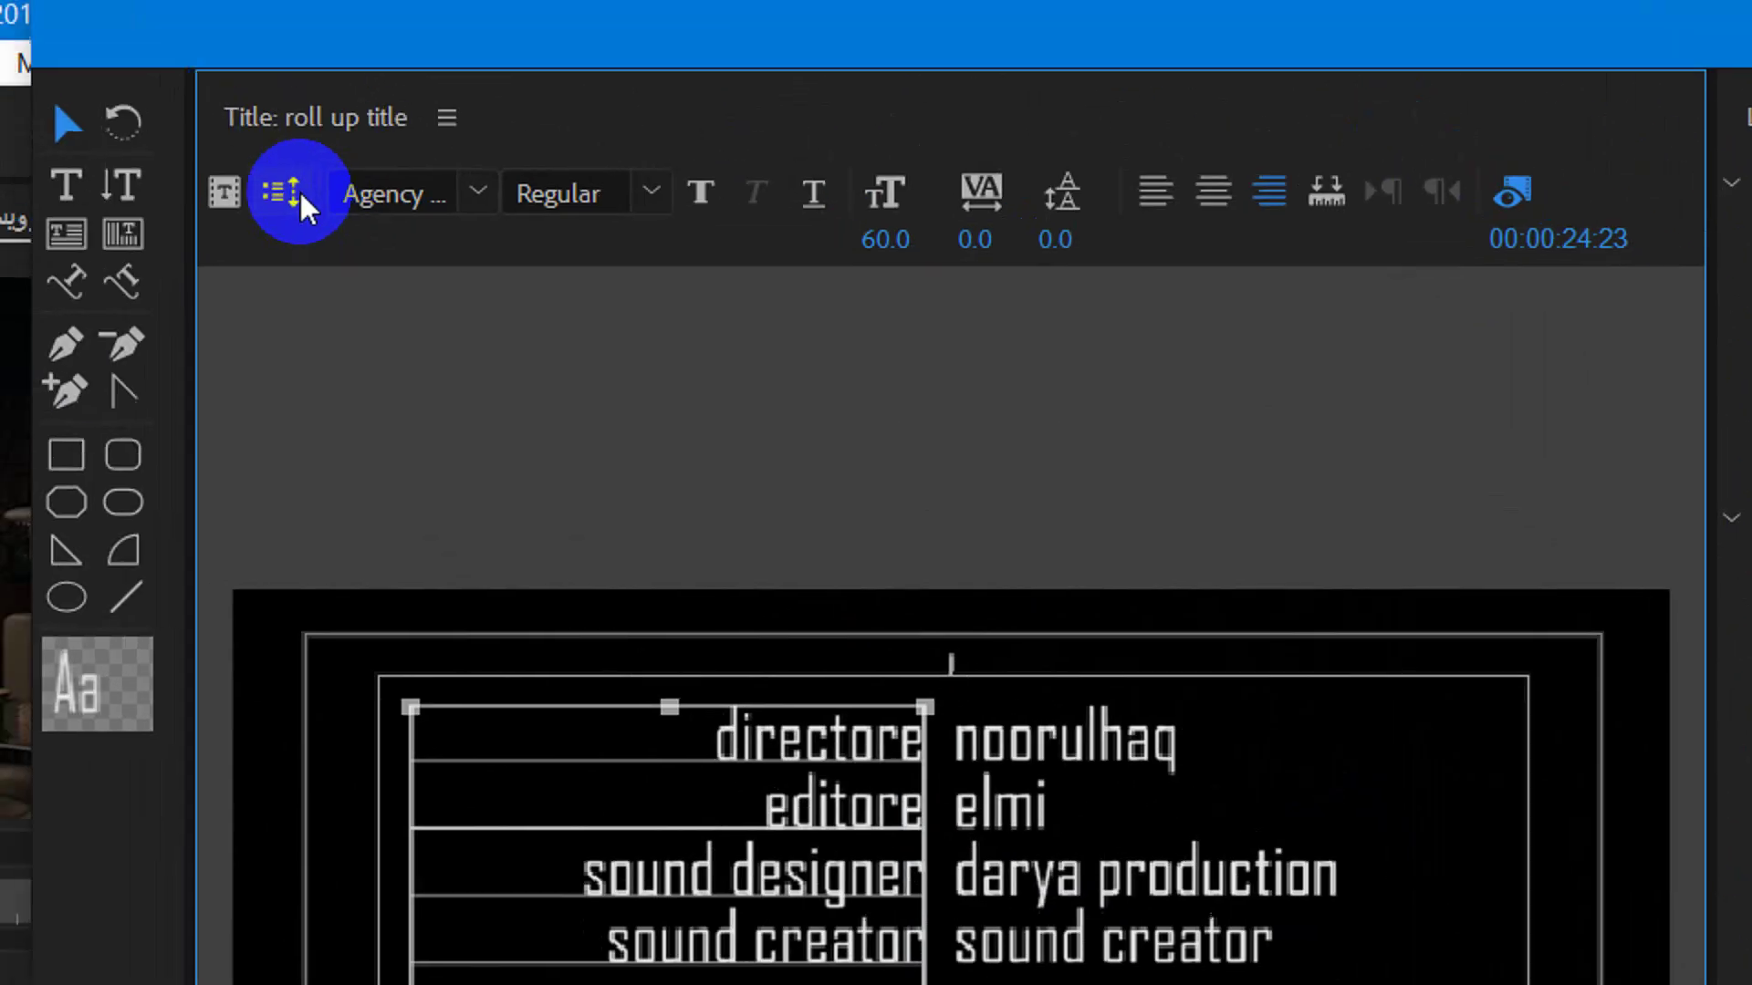
pyautogui.click(301, 199)
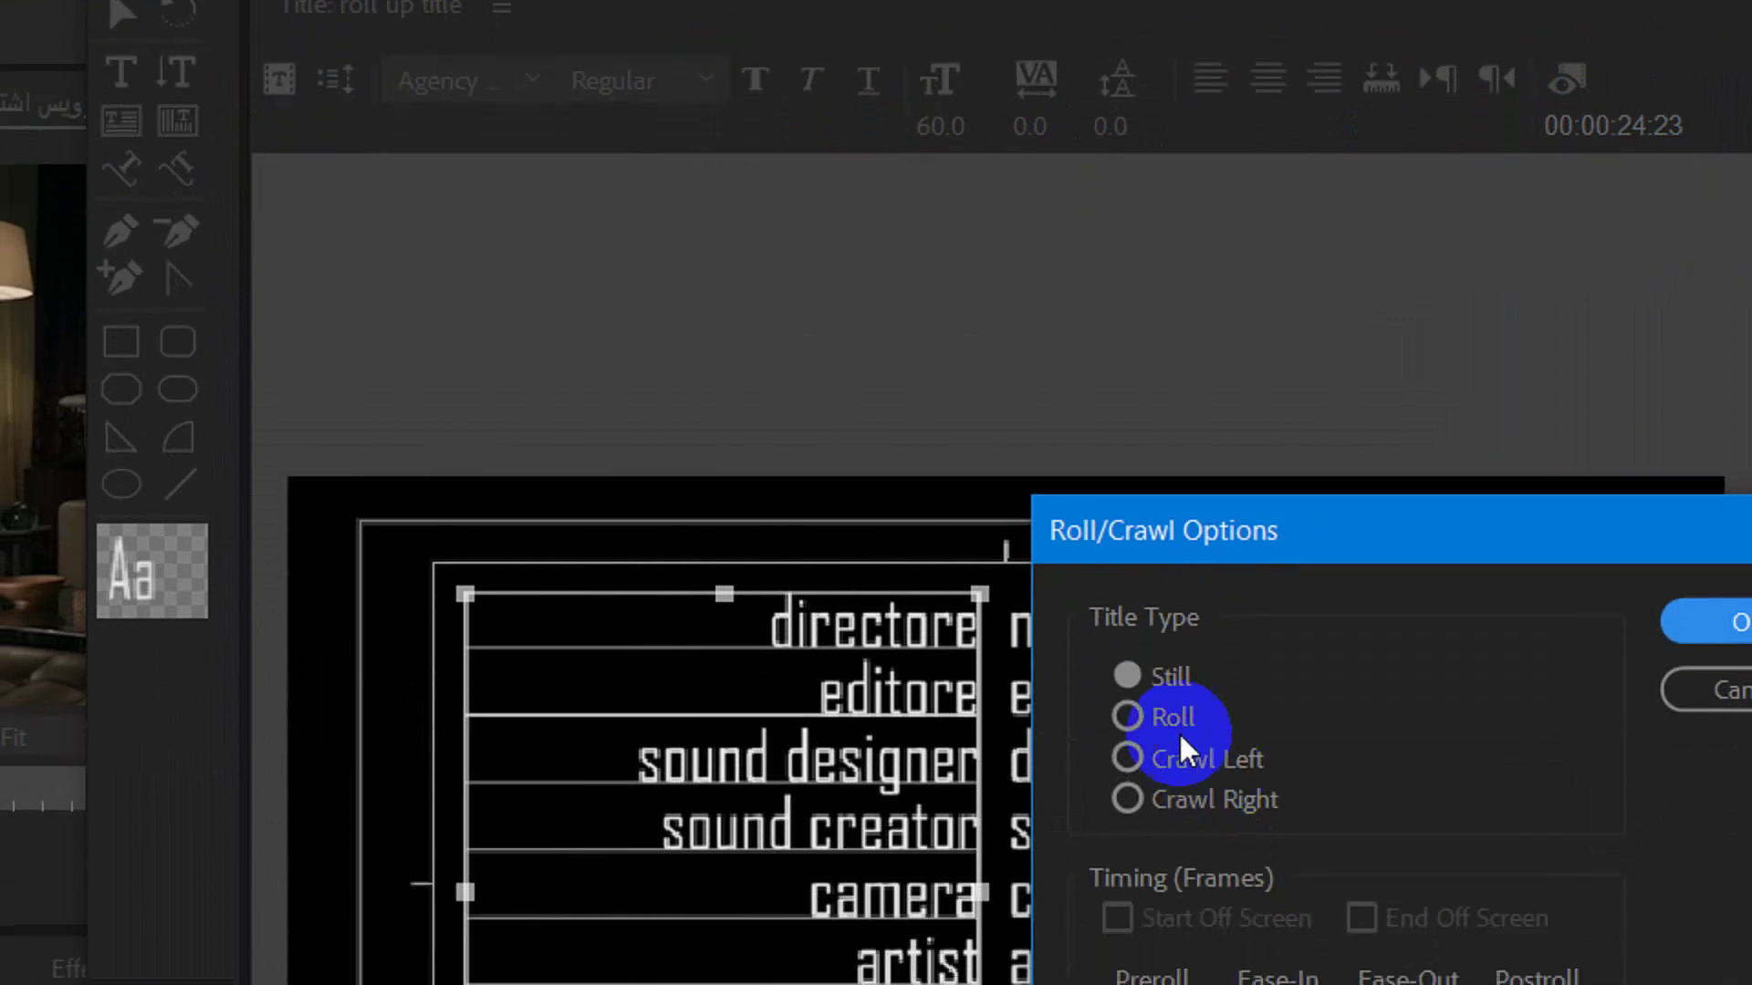
pyautogui.click(1157, 714)
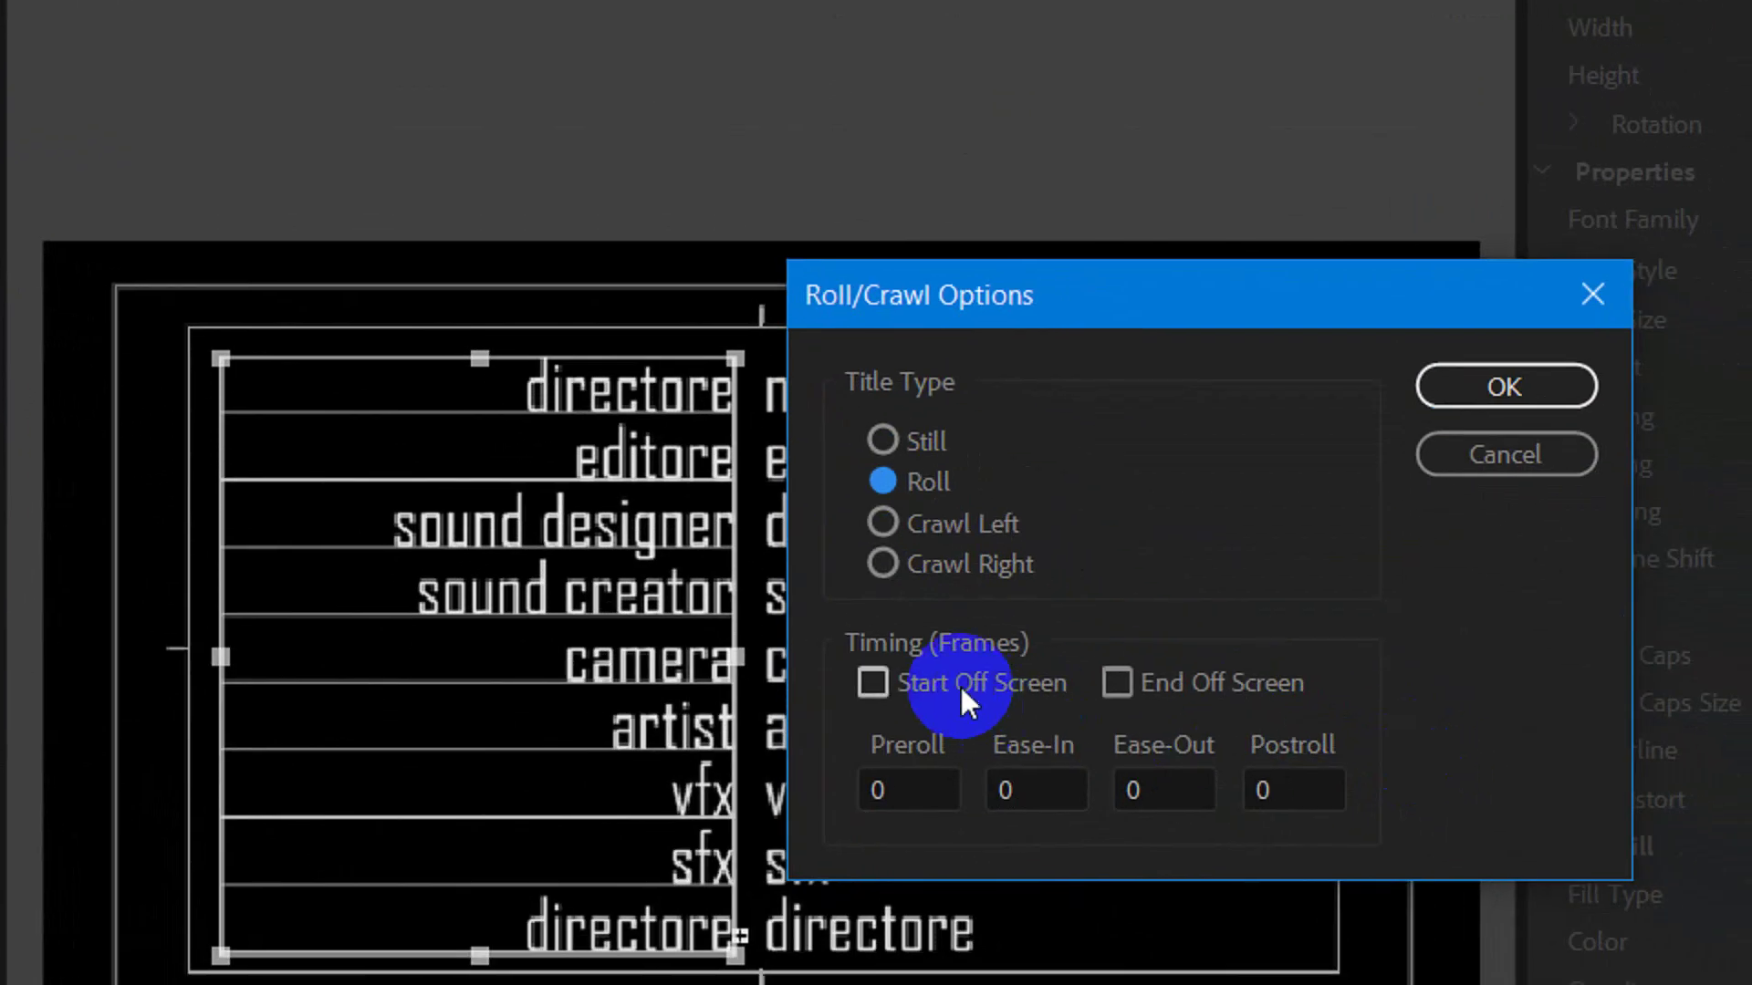
pyautogui.click(960, 685)
pyautogui.click(1148, 674)
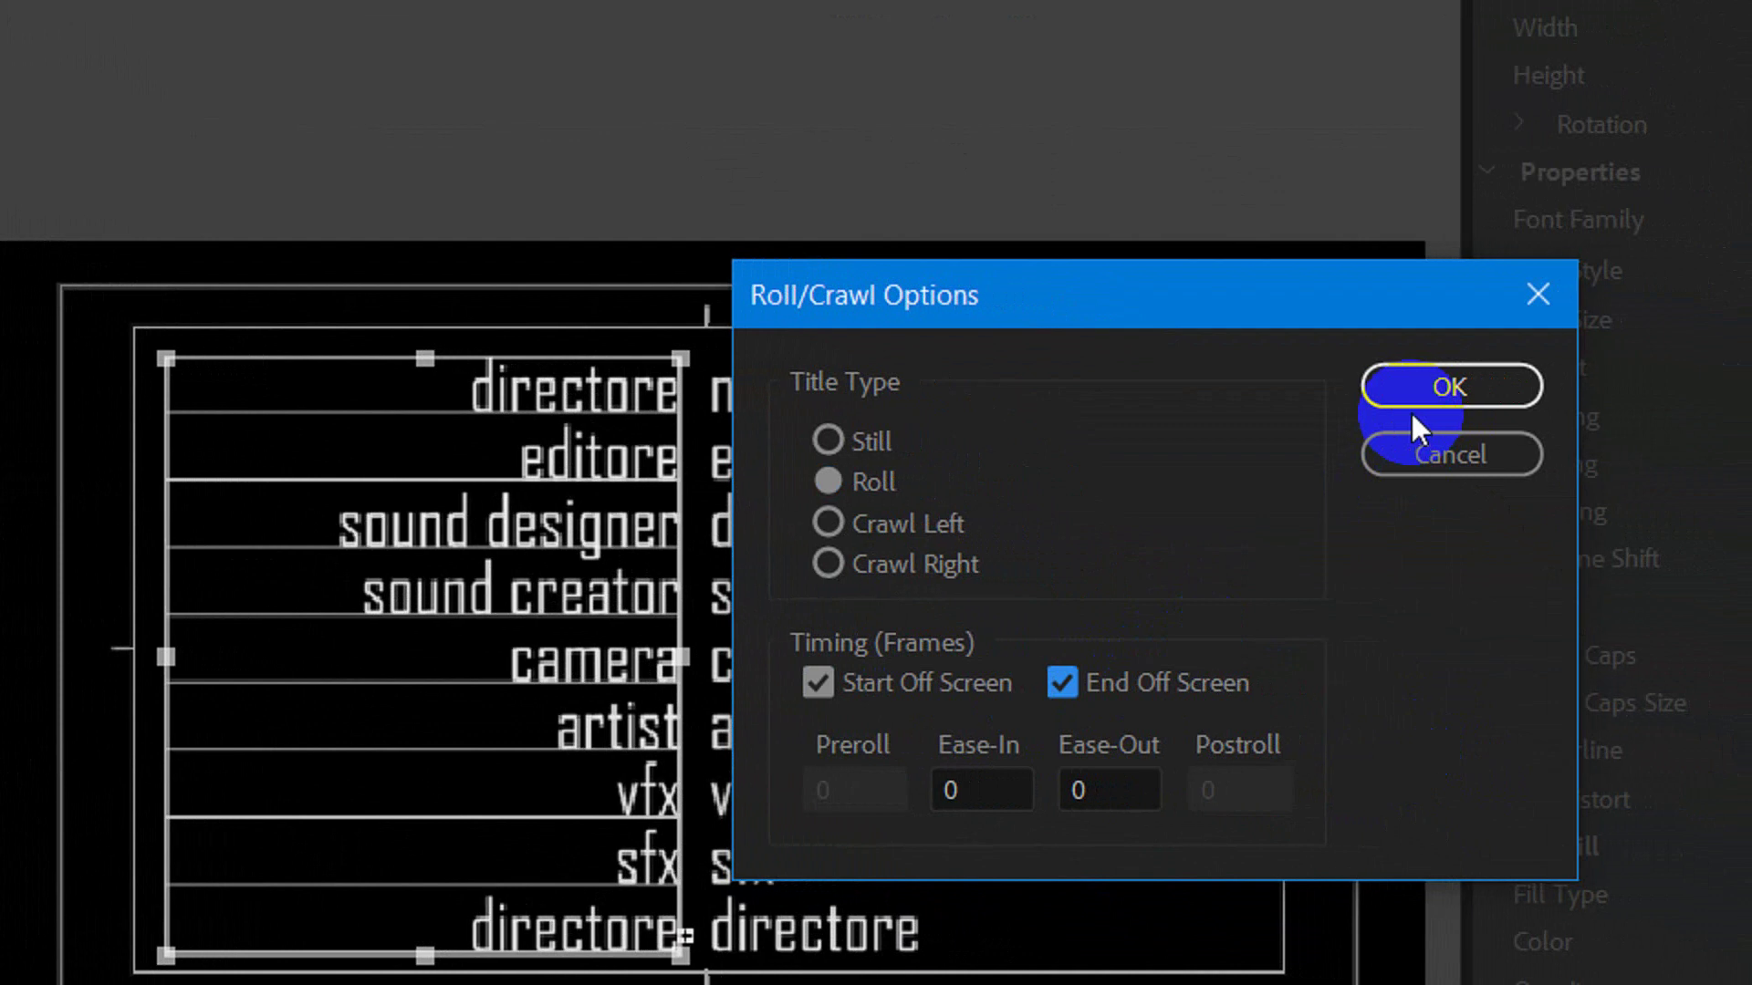
pyautogui.click(1387, 385)
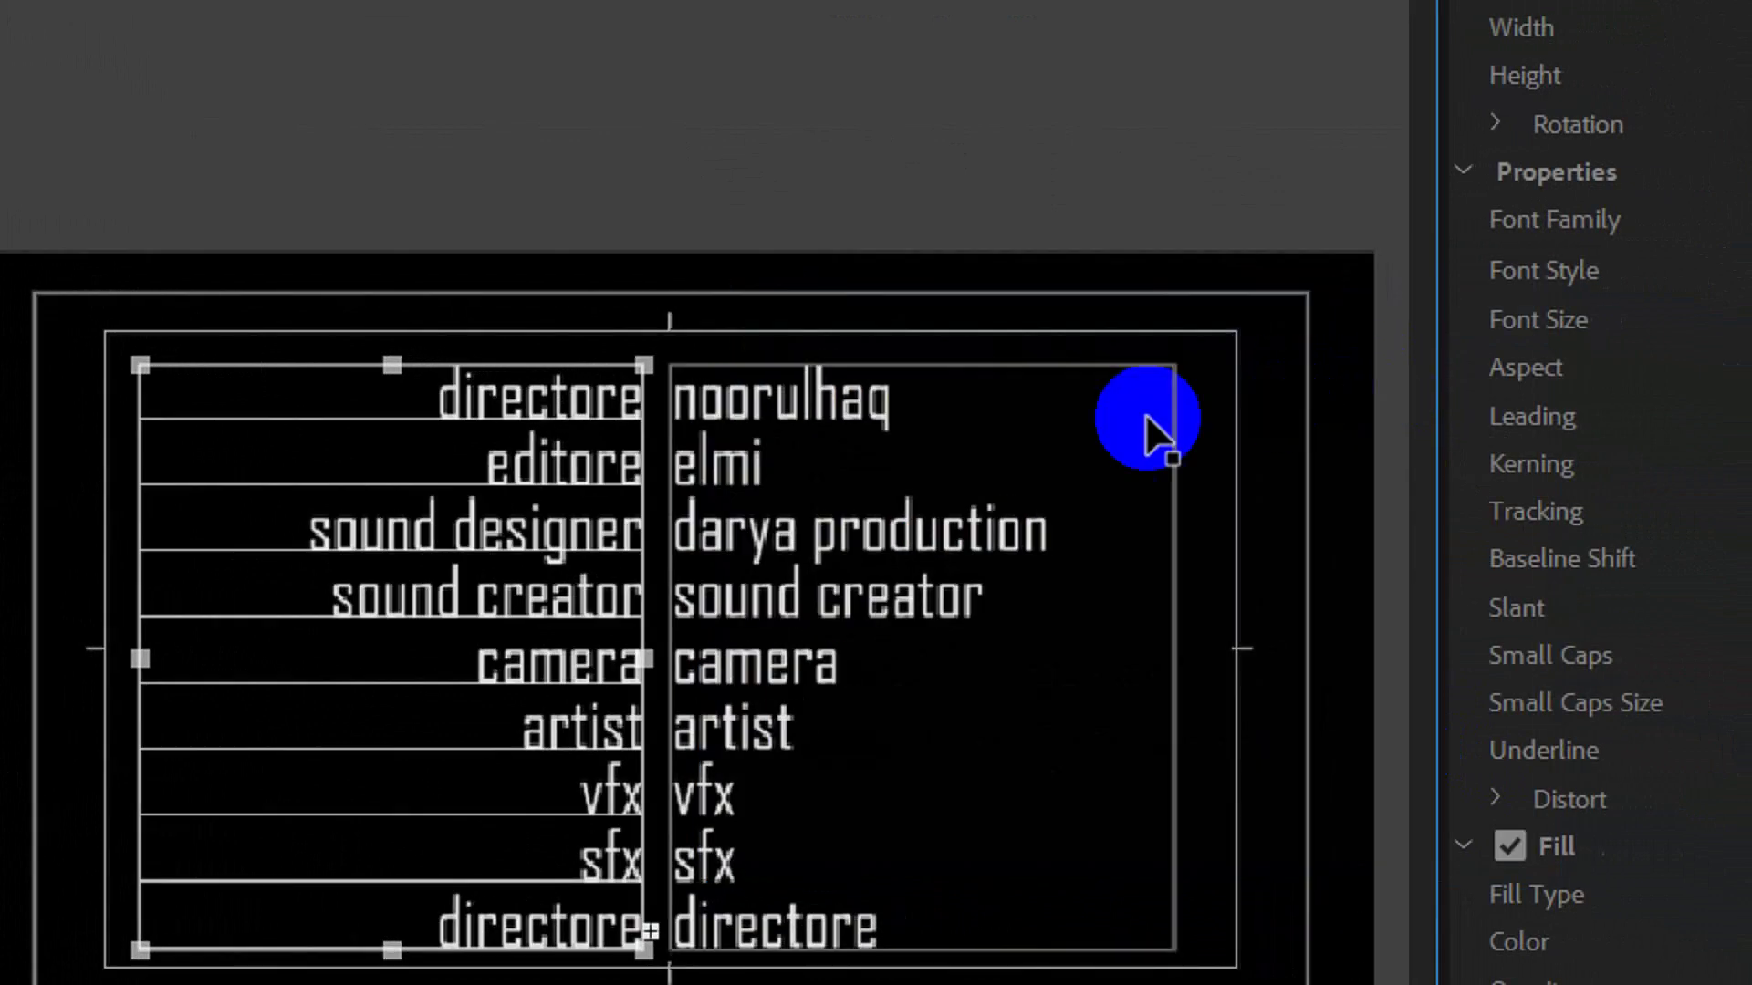
# Confirm the same roll settings with the right credit column selected
pyautogui.click(770, 472)
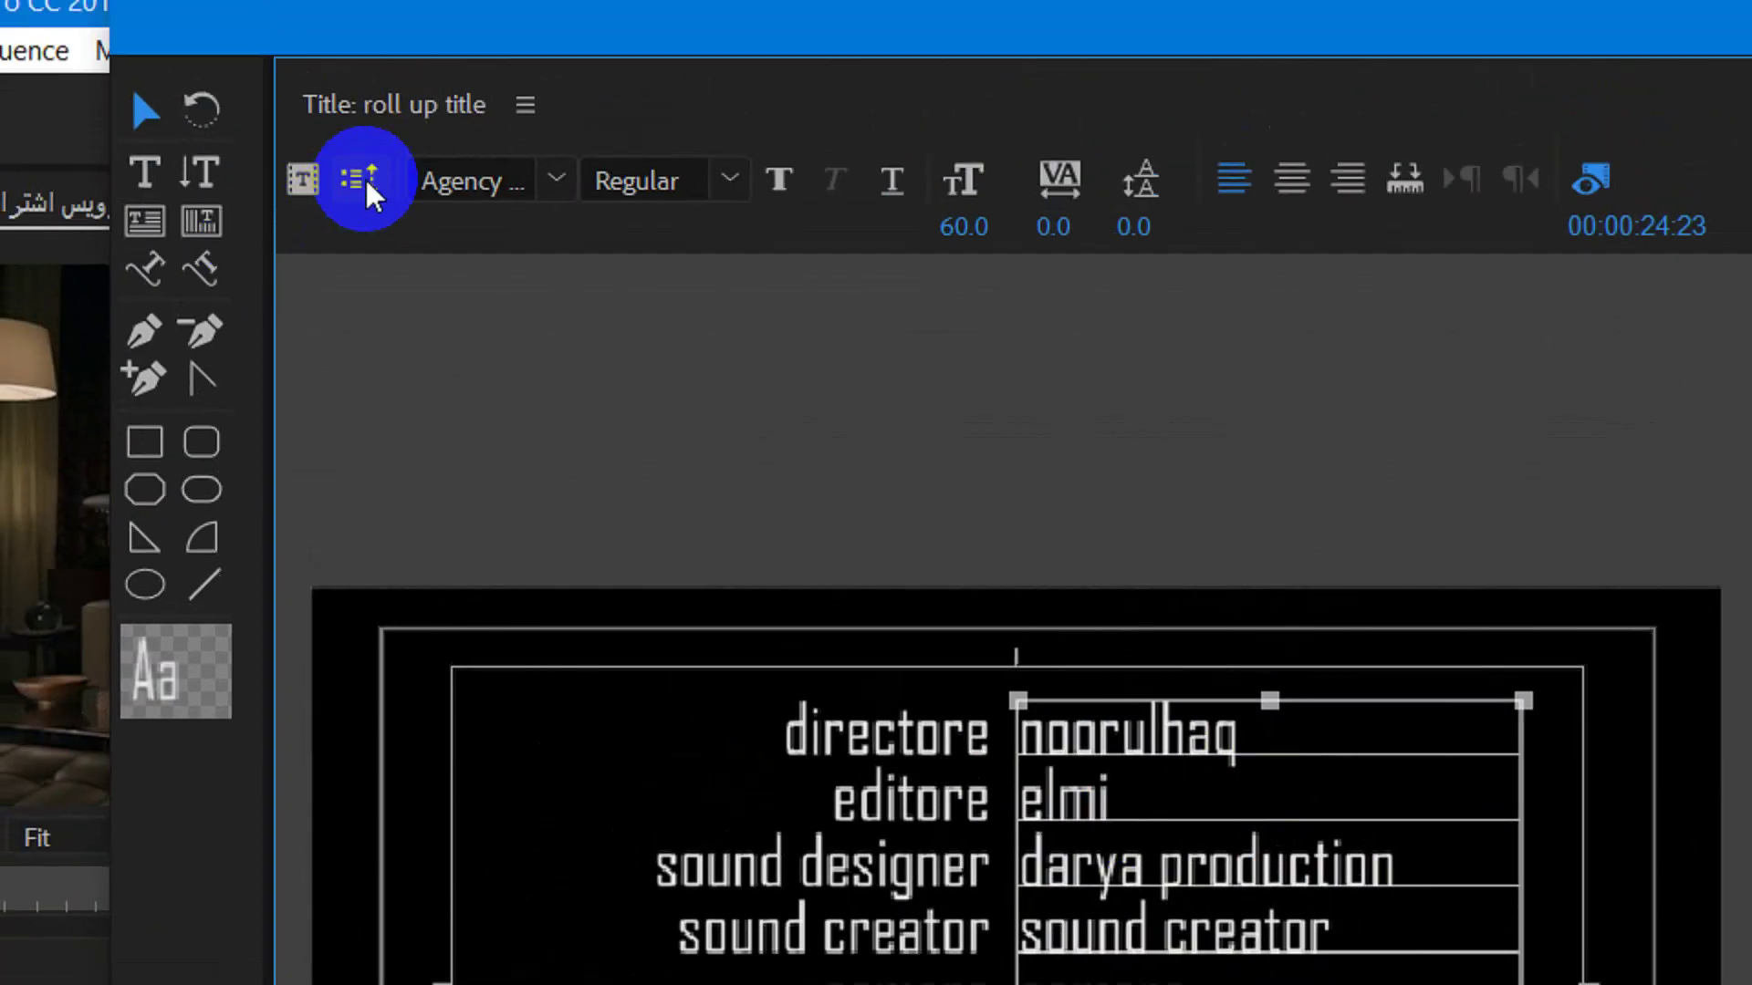
pyautogui.click(365, 184)
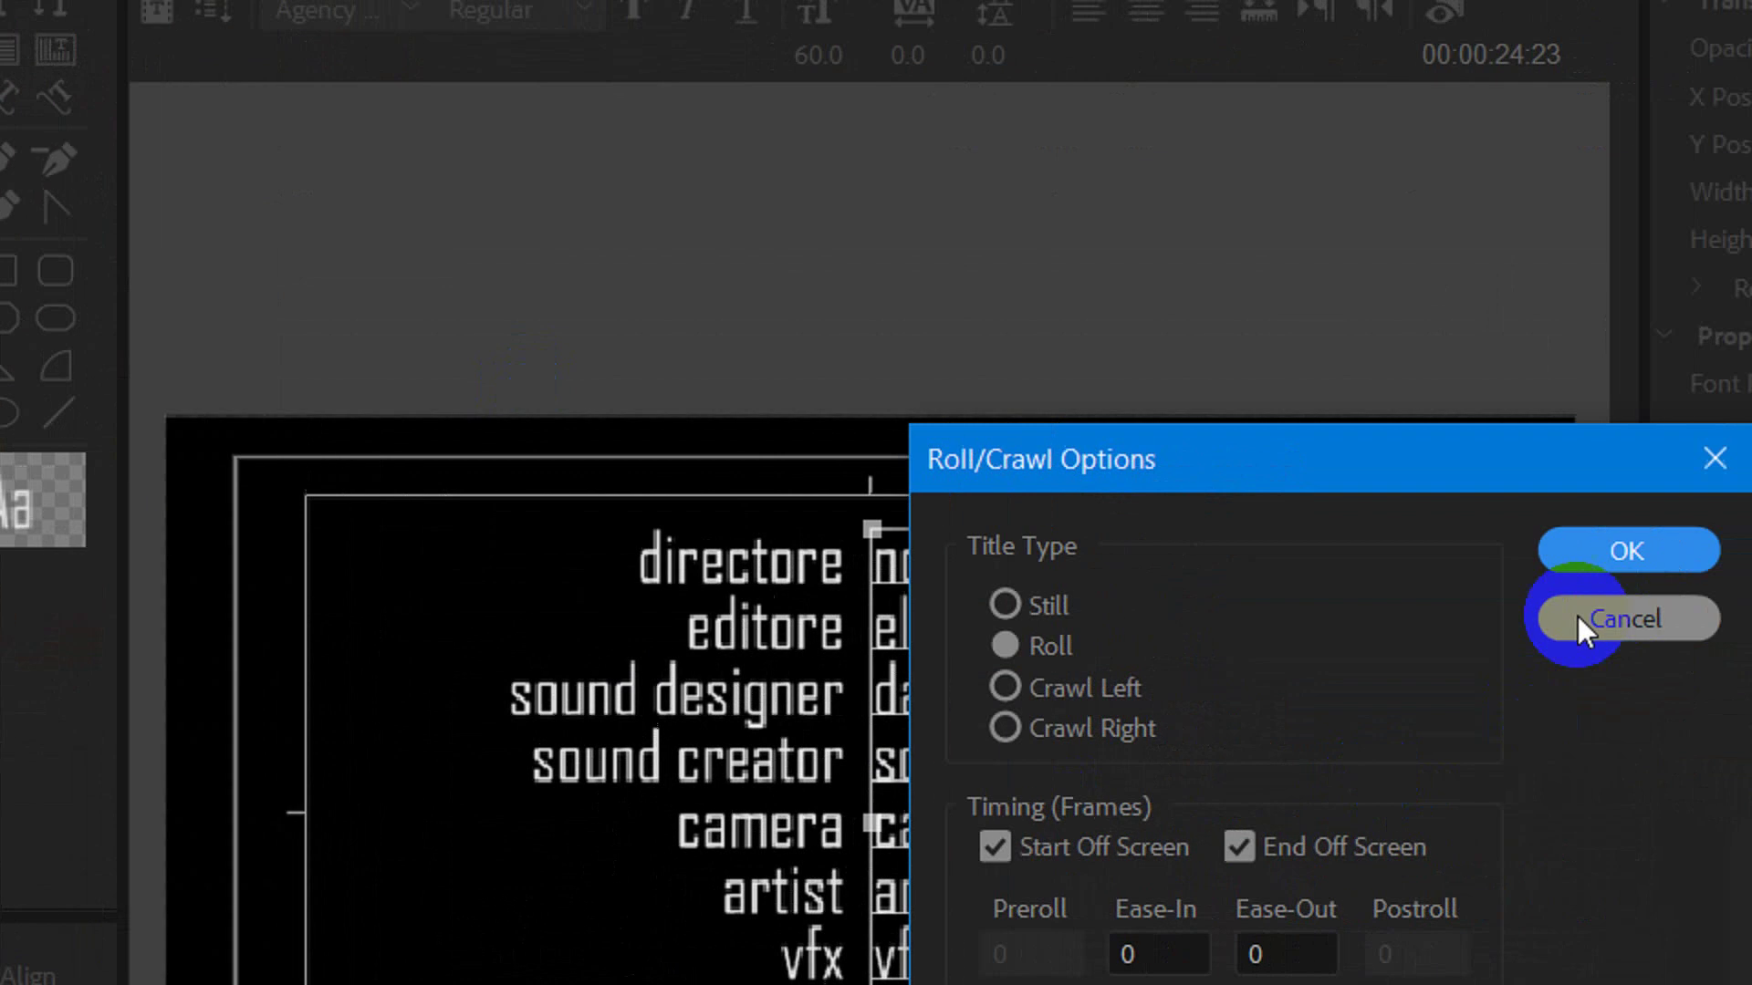
pyautogui.click(1583, 551)
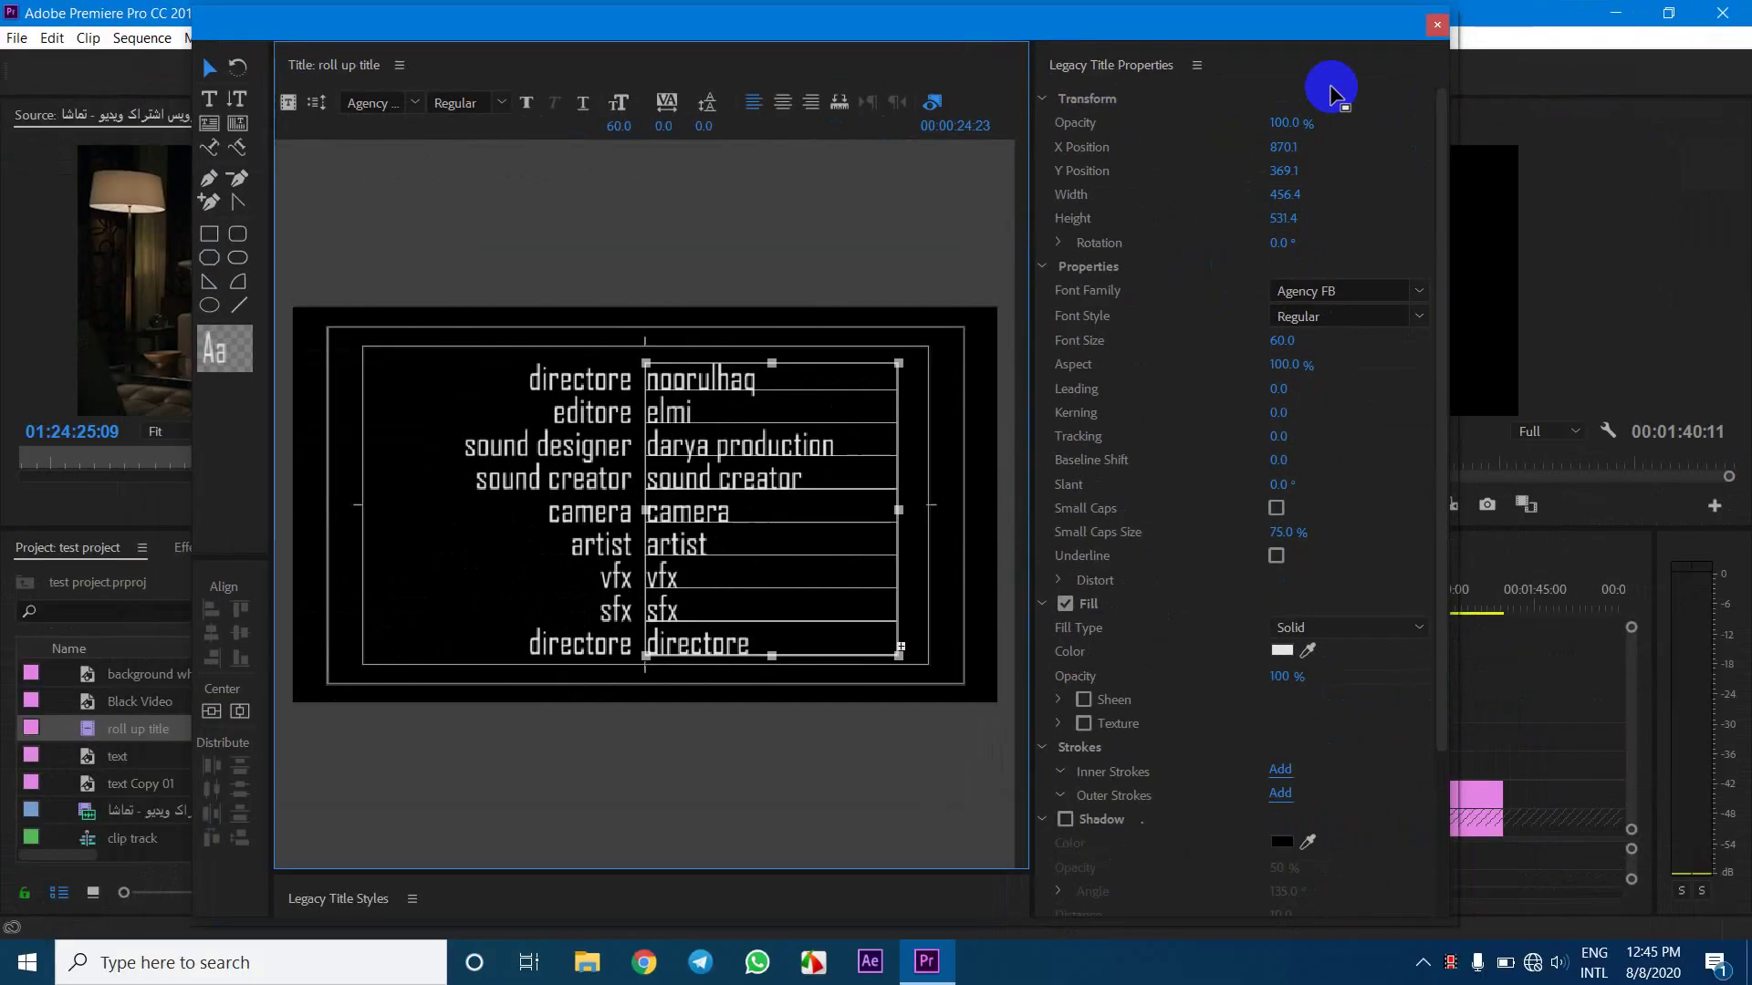
# Close the Titler and trim the roll up title clip on V2 to about 12 seconds
pyautogui.click(1438, 26)
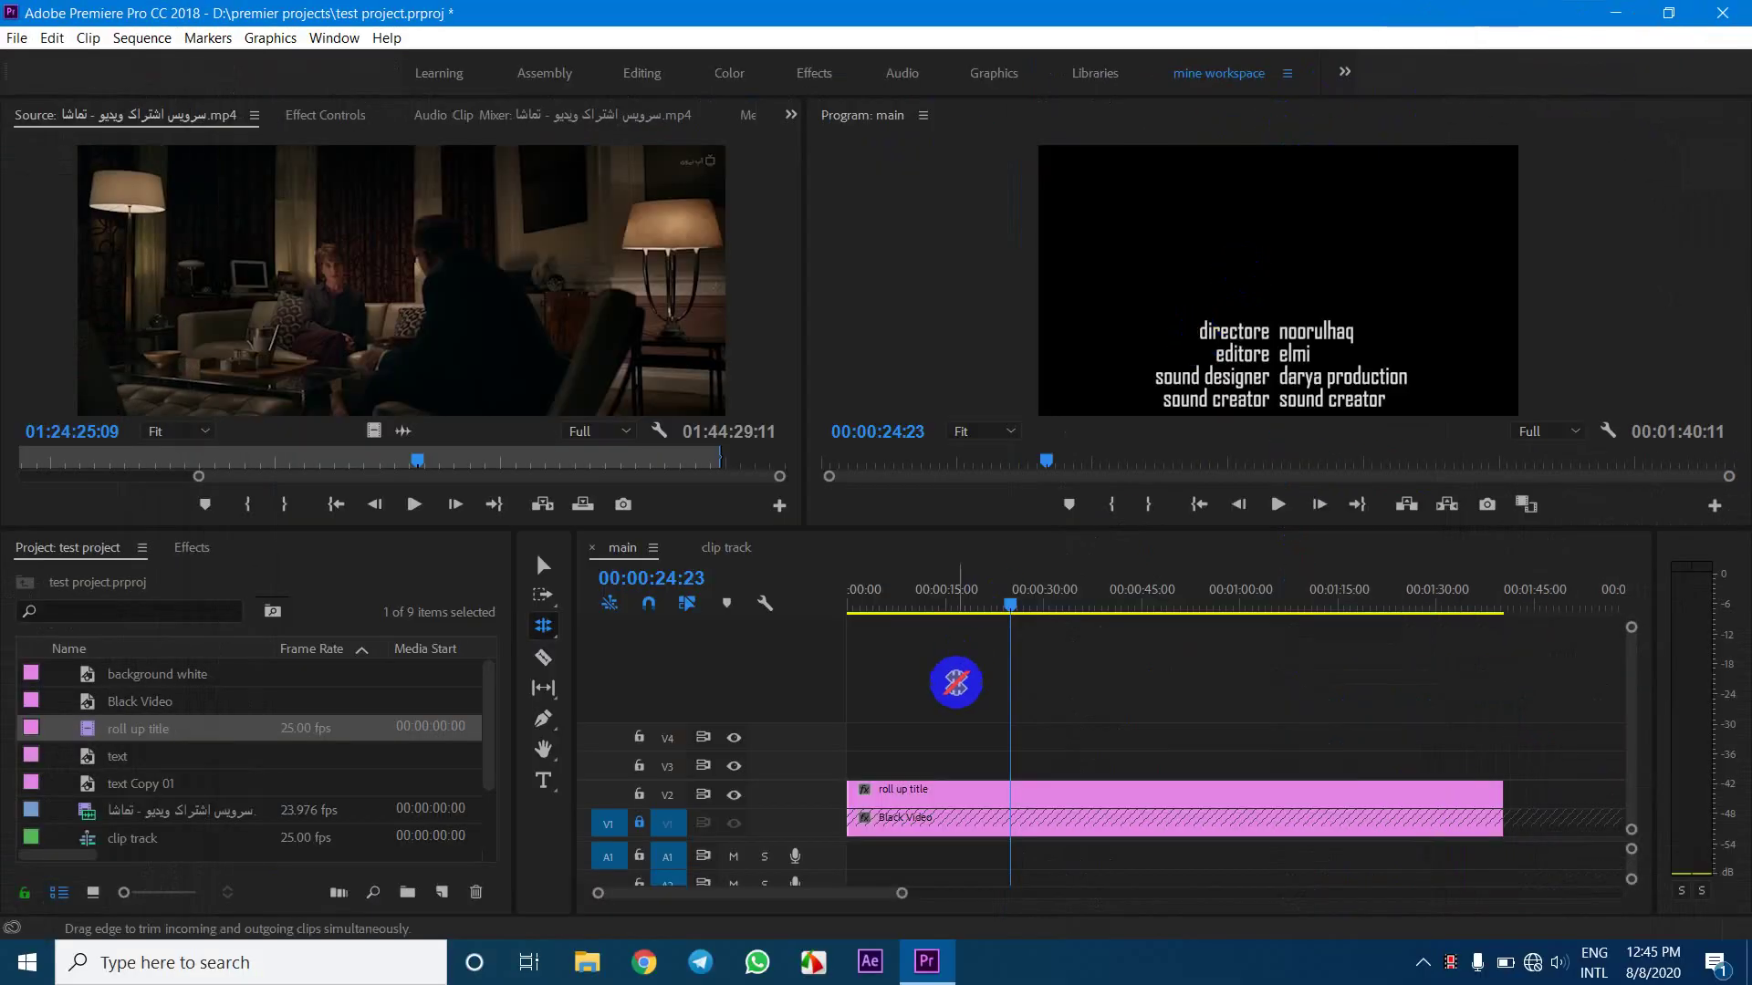
pyautogui.press('v')
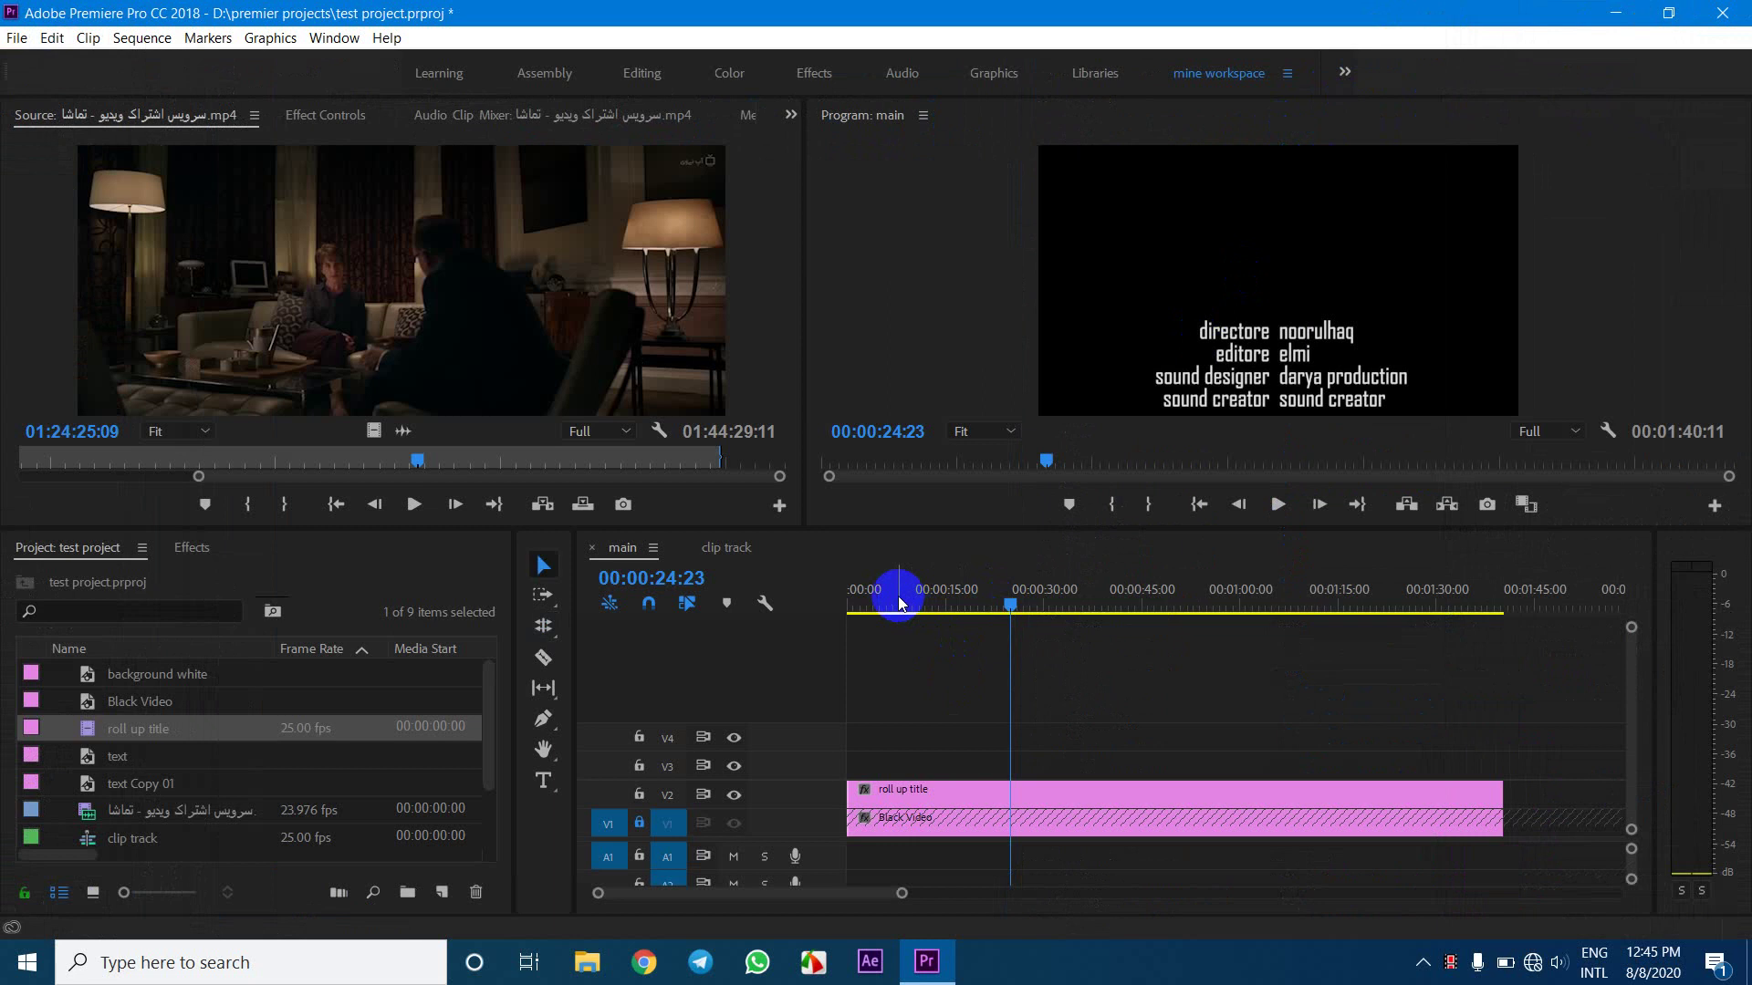
pyautogui.moveTo(946, 588); pyautogui.dragTo(756, 616)
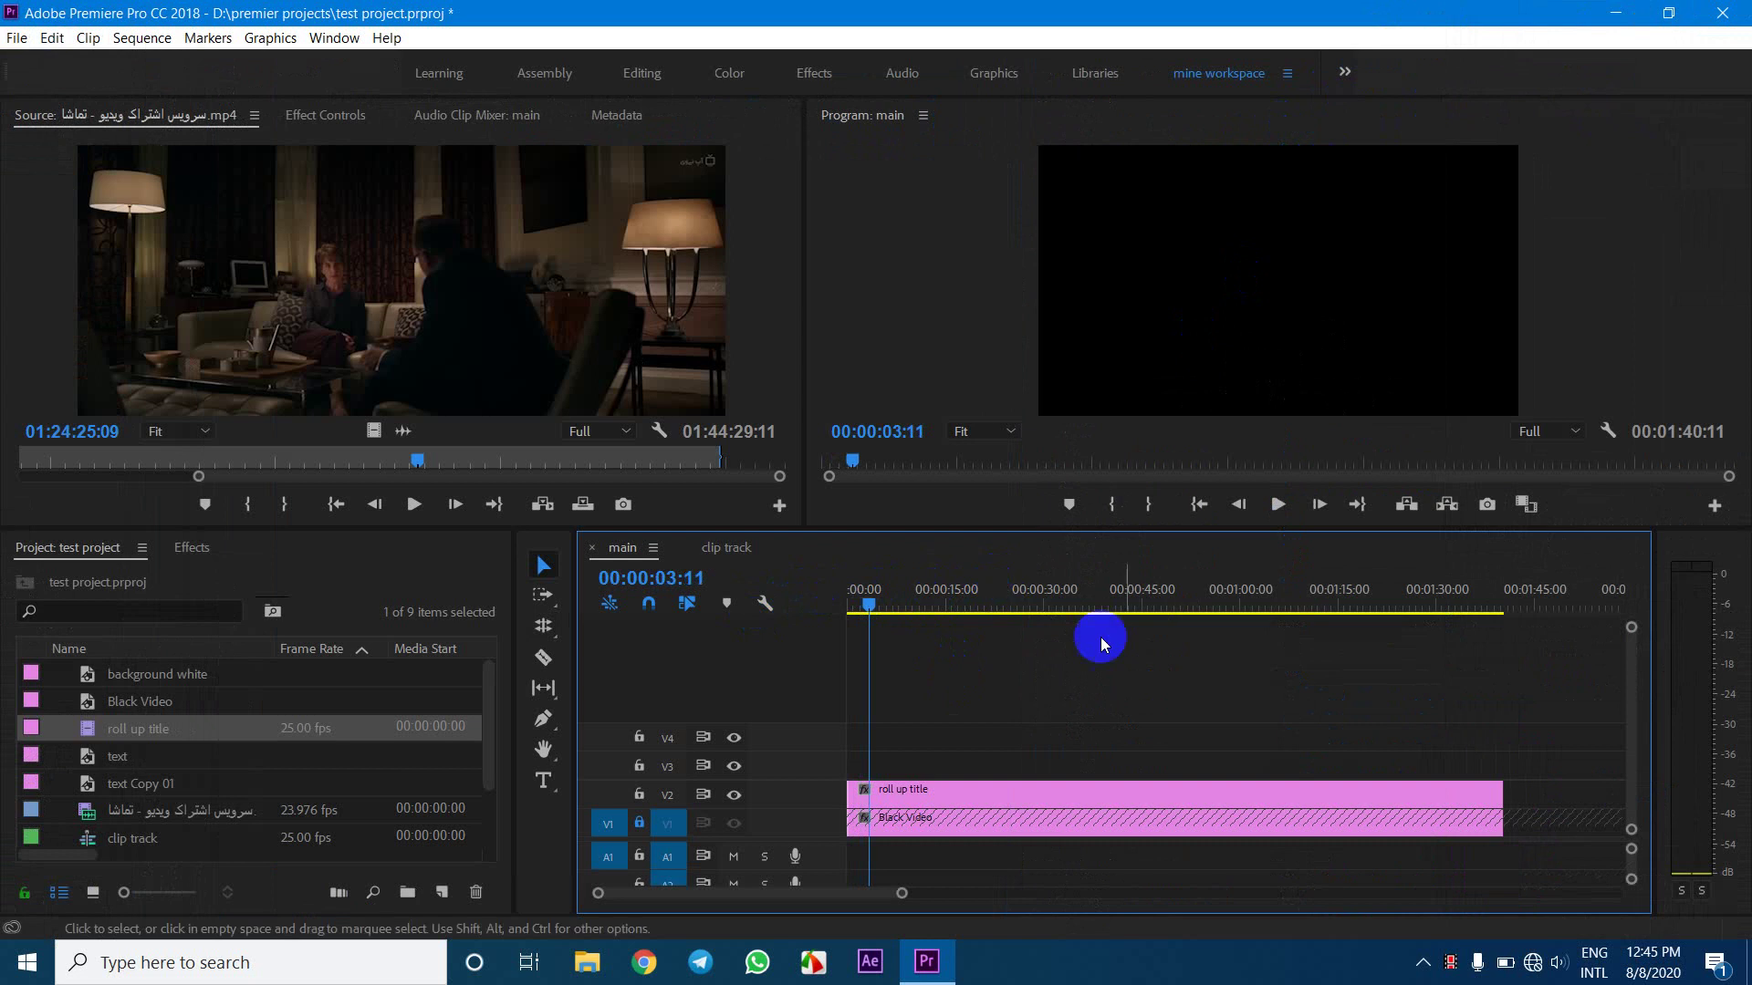
pyautogui.moveTo(1492, 795); pyautogui.dragTo(926, 795)
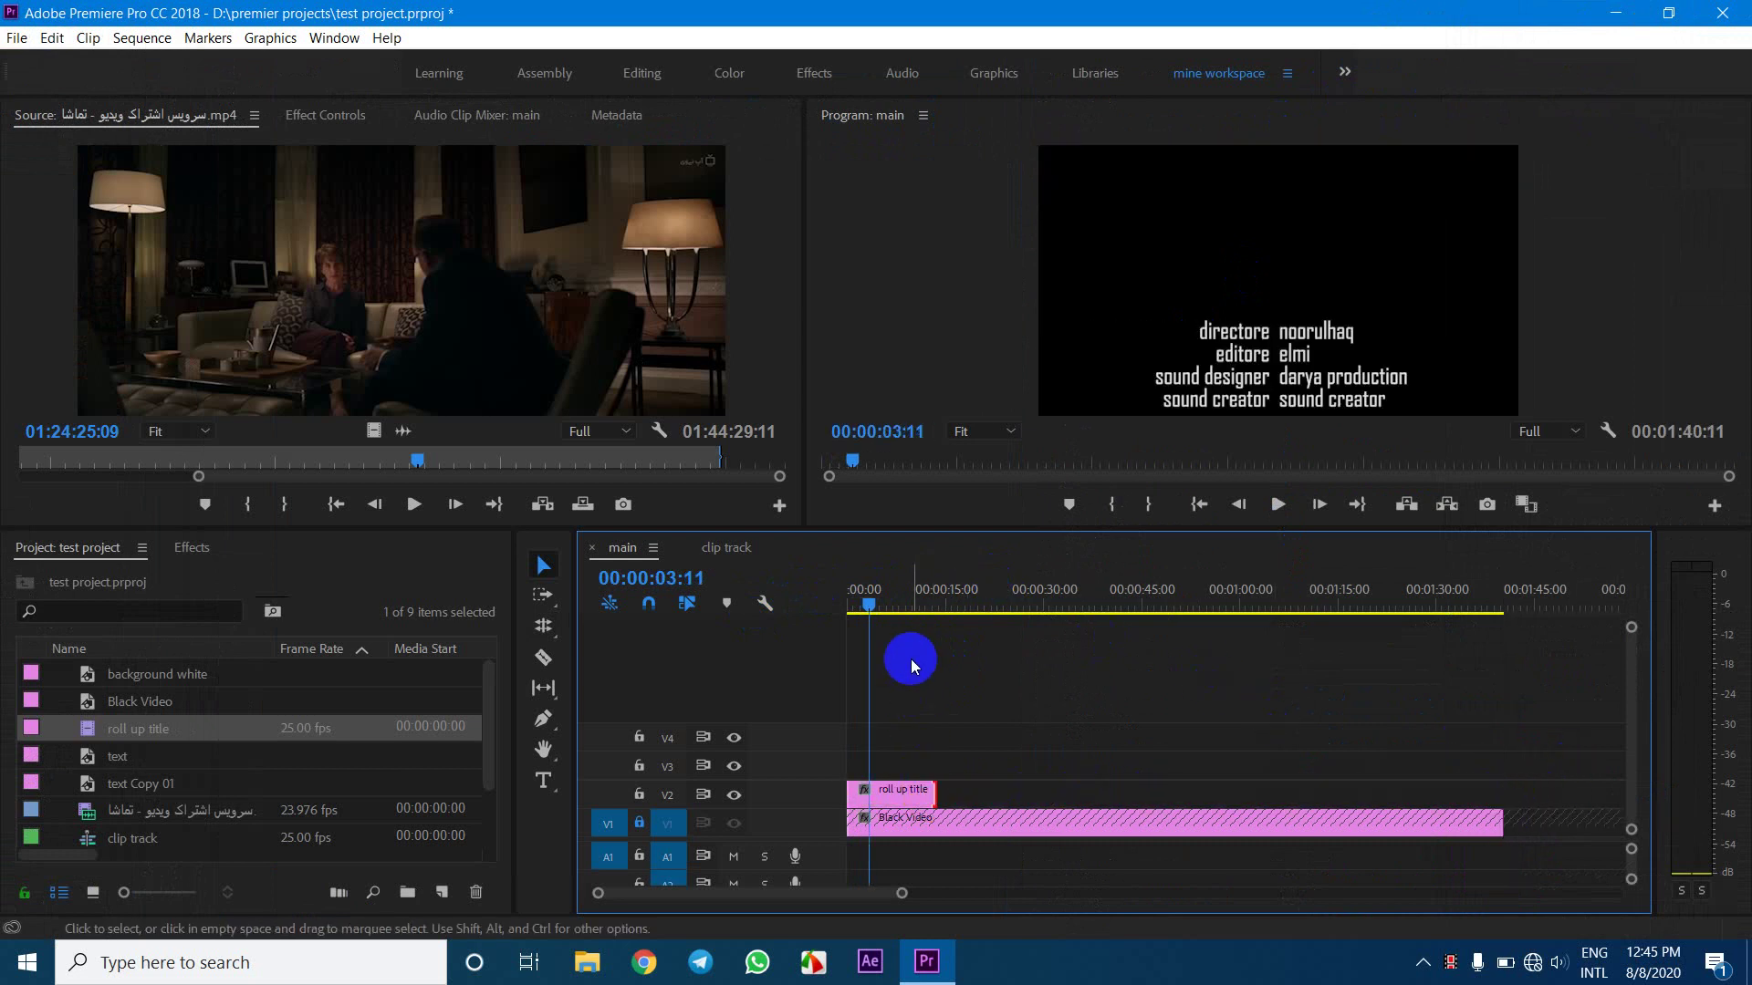
# Preview the rolling credits from the start, then reopen the title for editing
pyautogui.press('Home')
pyautogui.press('space')
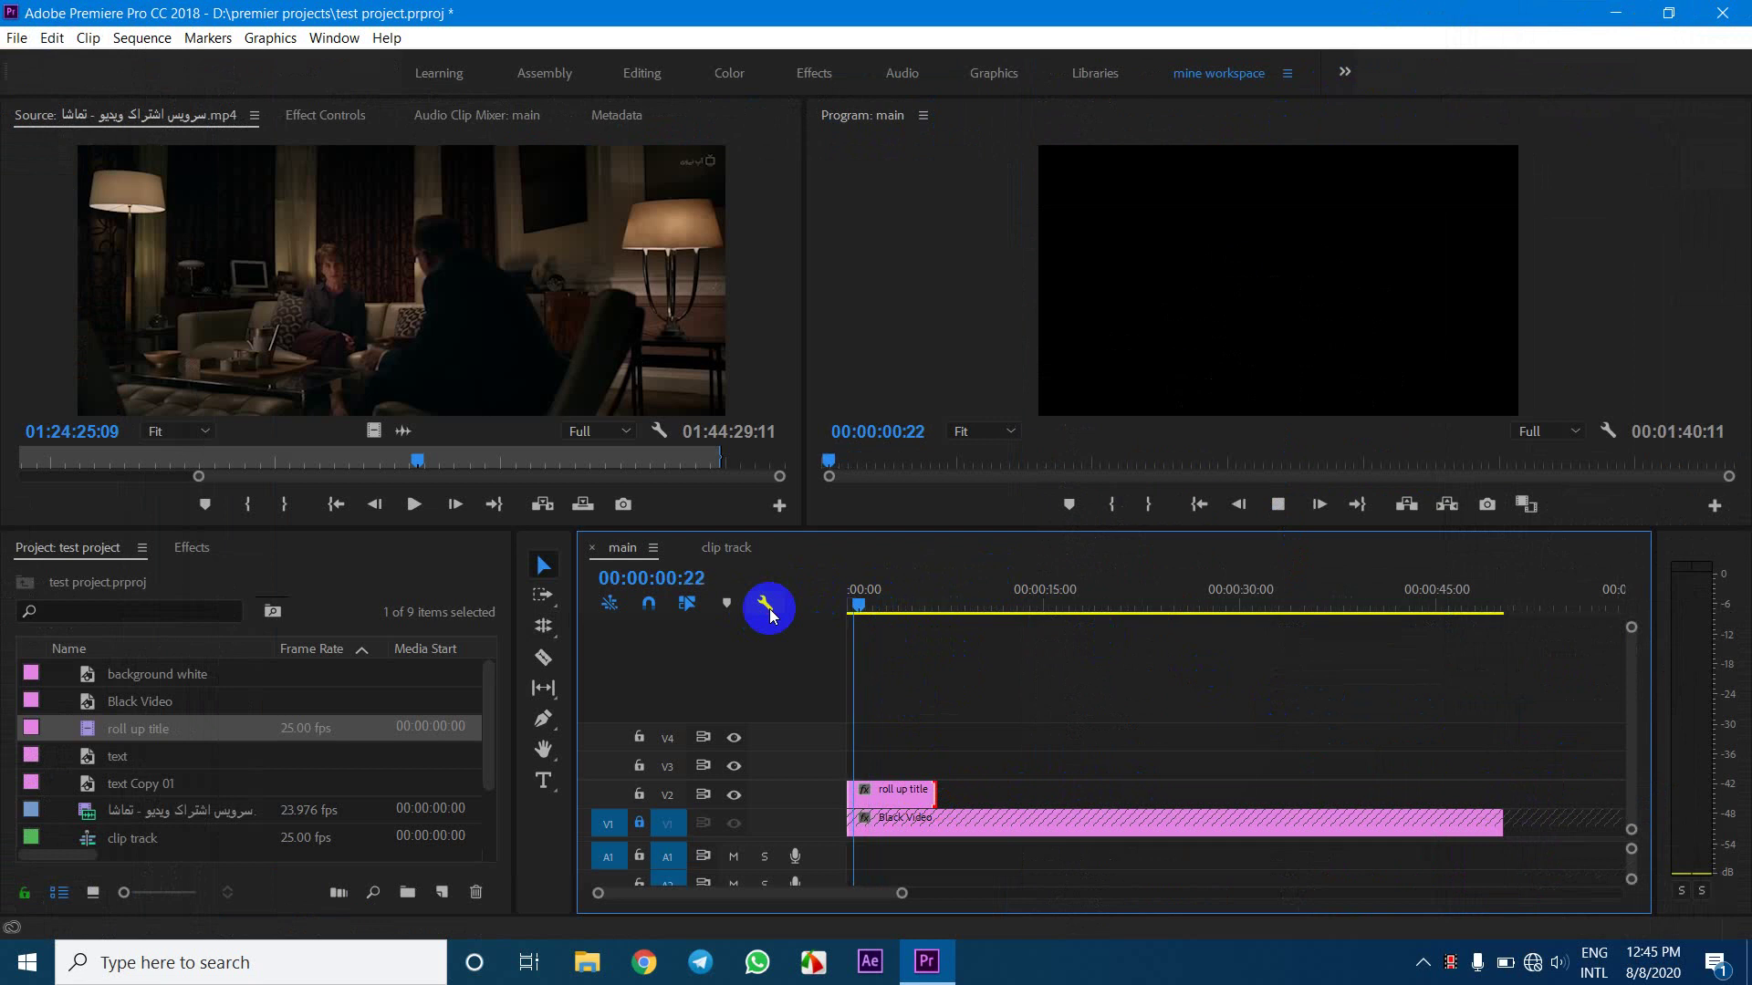
pyautogui.press('=')
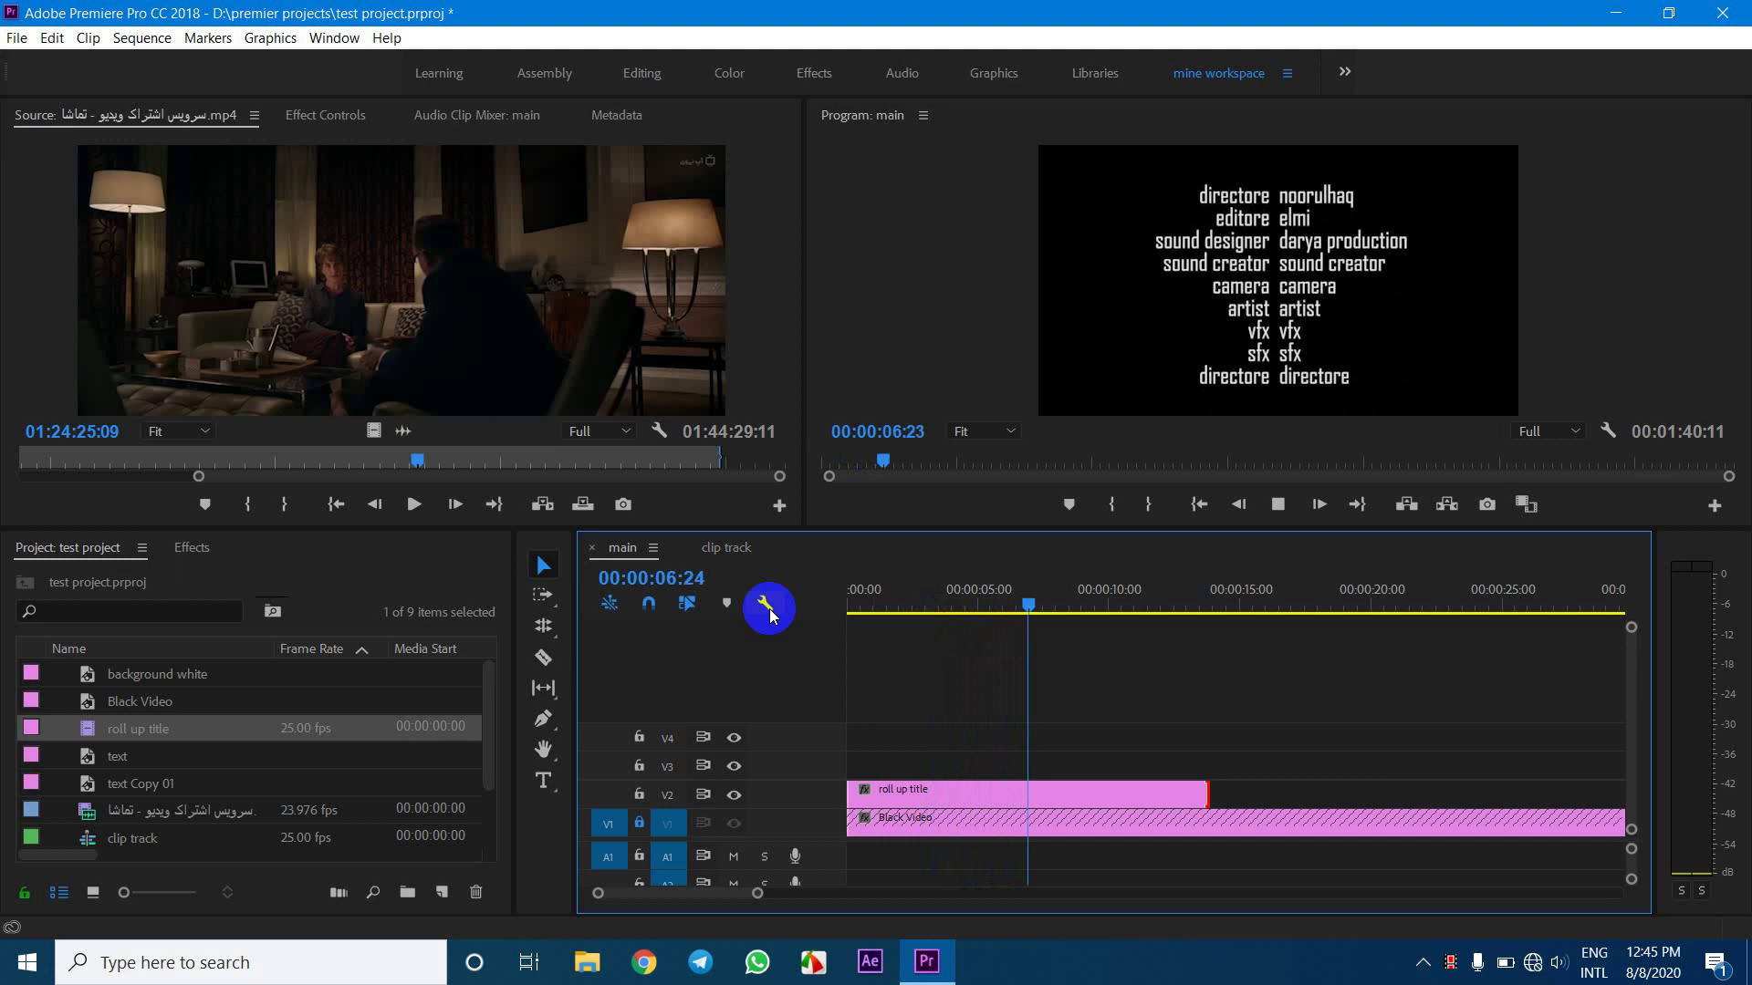
pyautogui.press('space')
pyautogui.click(1298, 262)
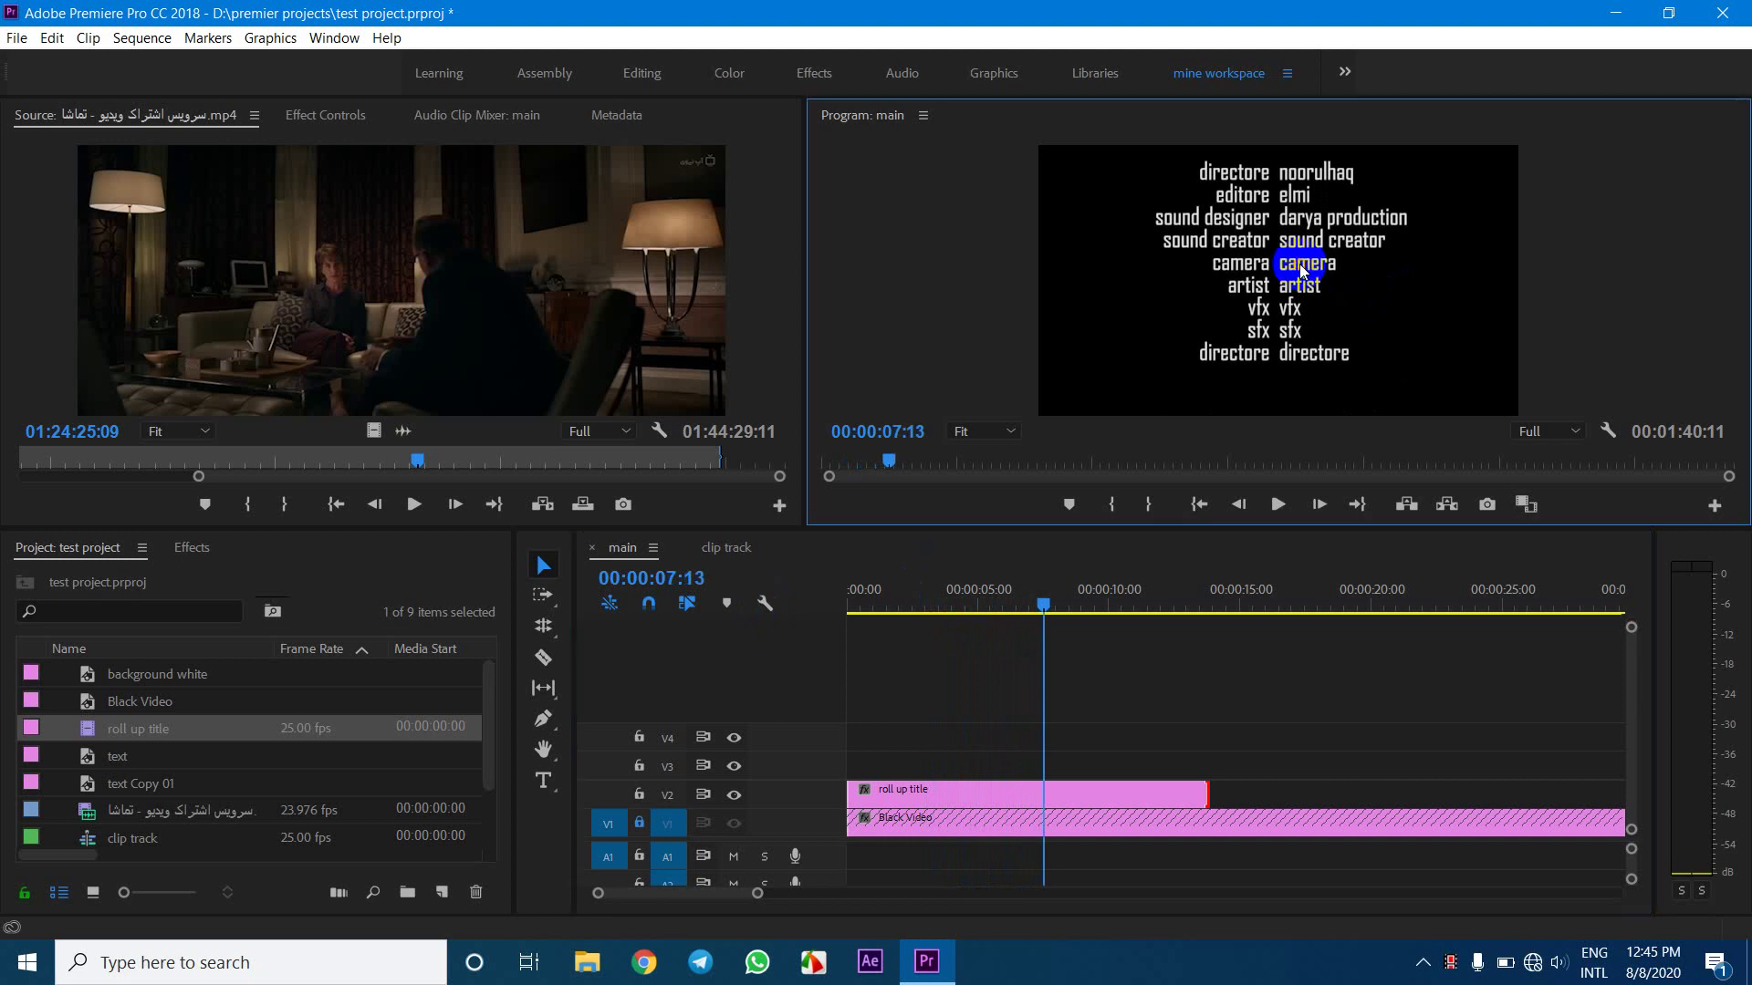
pyautogui.doubleClick(1122, 789)
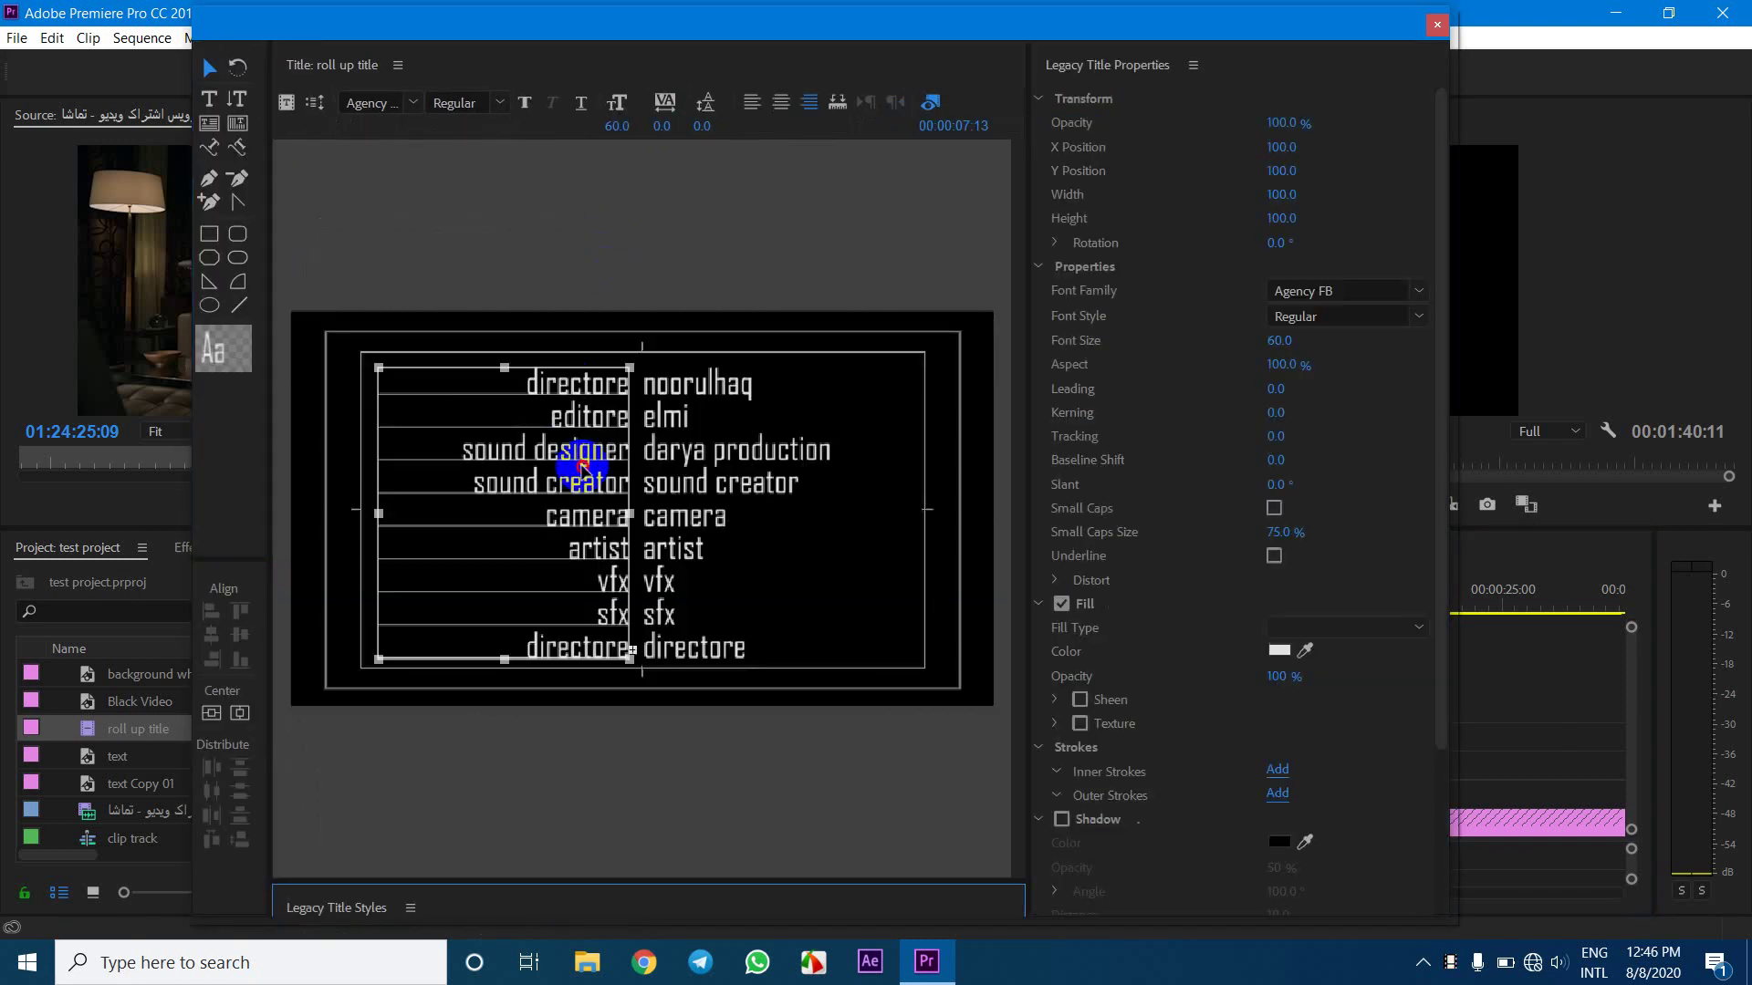
# Stretch the left text box downward past the bottom of the frame
pyautogui.click(583, 468)
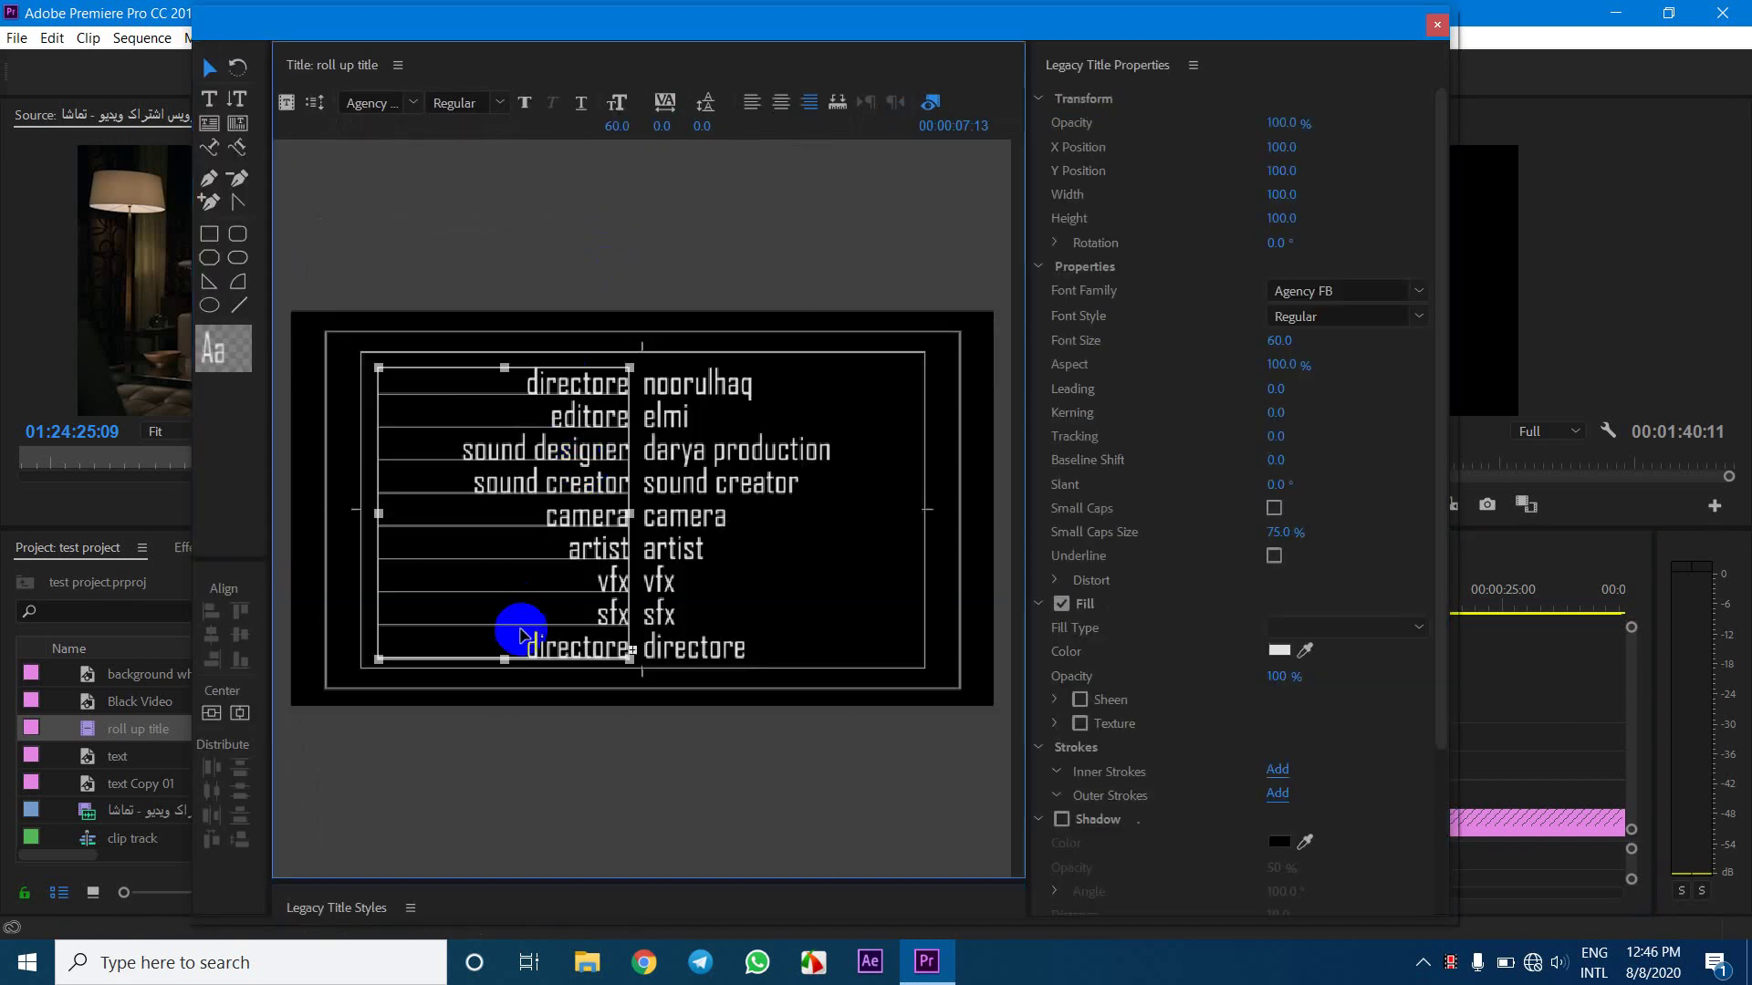
pyautogui.moveTo(505, 671); pyautogui.dragTo(500, 848)
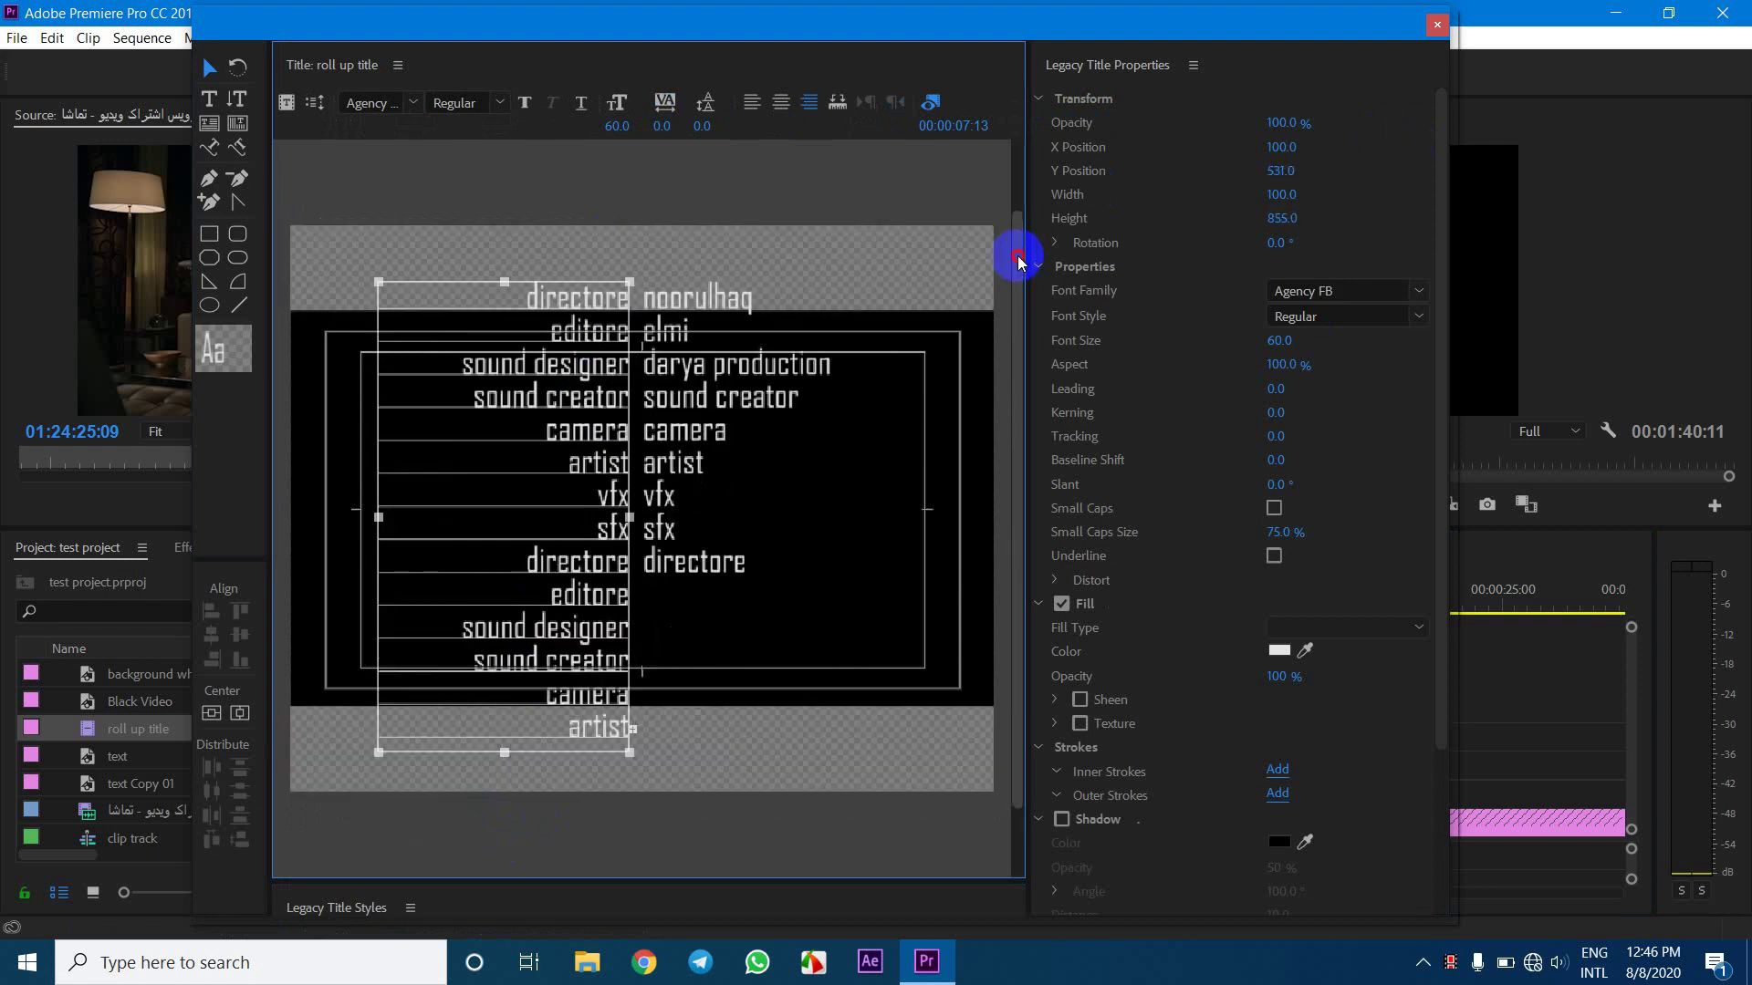
pyautogui.moveTo(1017, 262); pyautogui.dragTo(1029, 493)
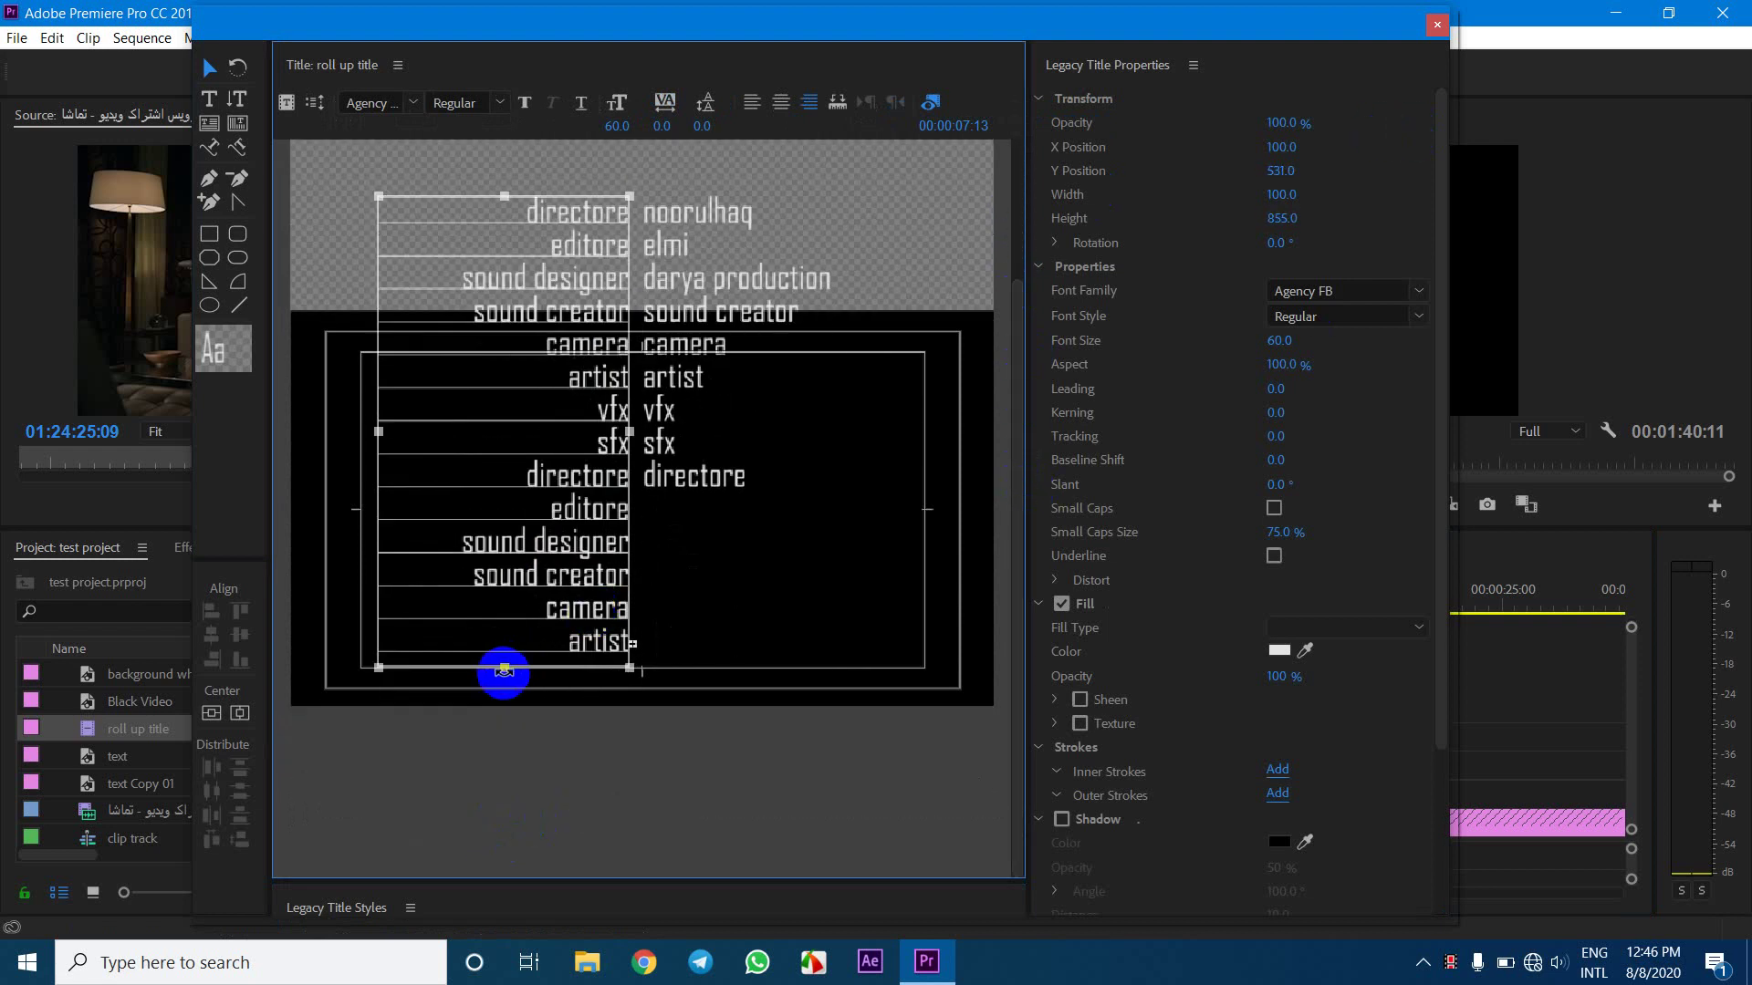
pyautogui.moveTo(508, 671); pyautogui.dragTo(506, 855)
pyautogui.moveTo(1016, 281); pyautogui.dragTo(1010, 579)
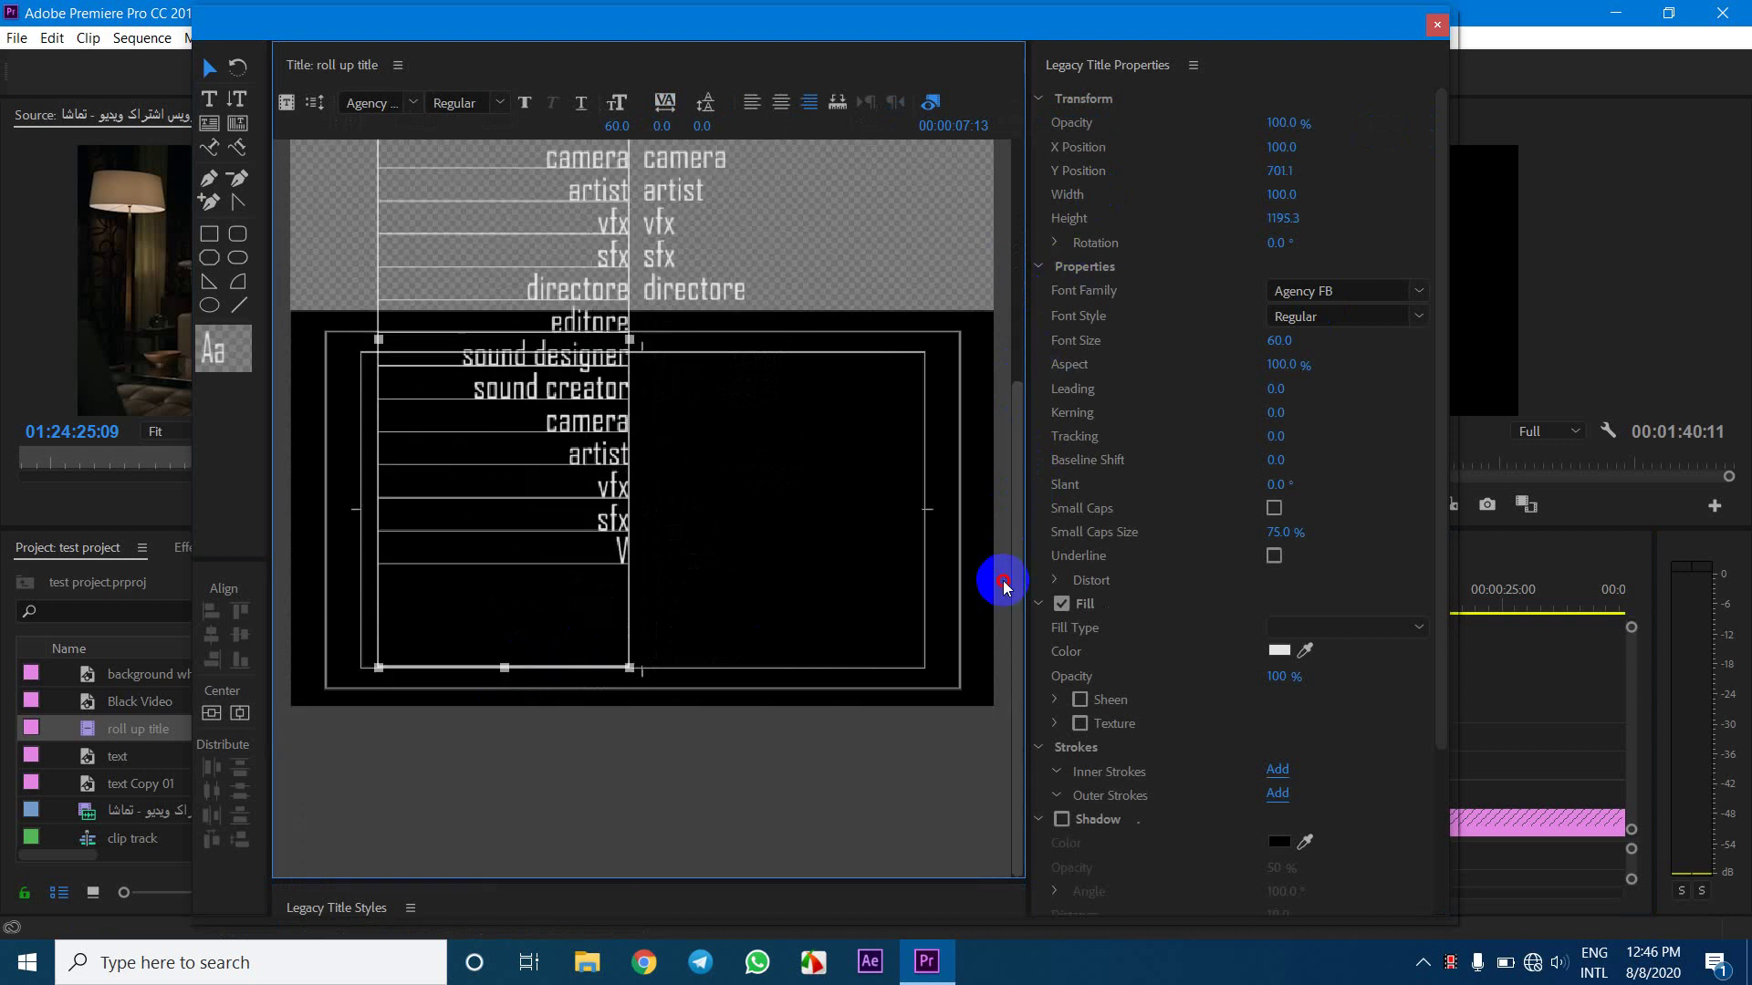
pyautogui.moveTo(504, 669); pyautogui.dragTo(505, 773)
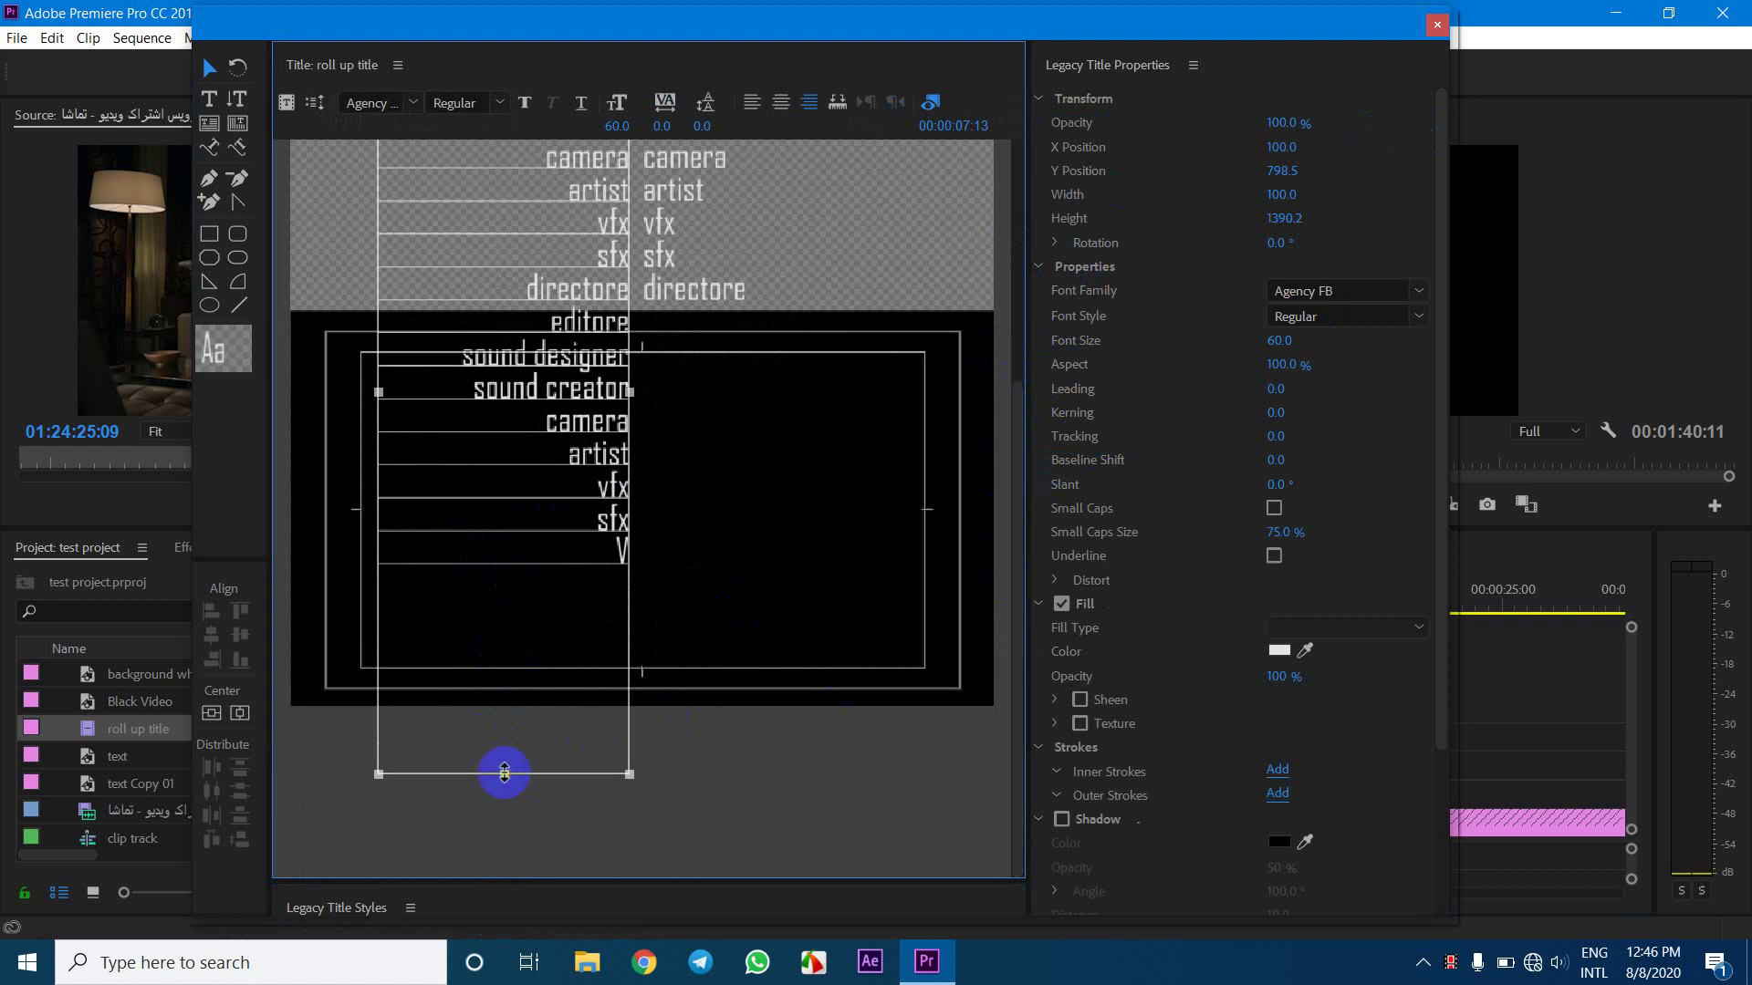
pyautogui.moveTo(504, 774); pyautogui.dragTo(489, 978)
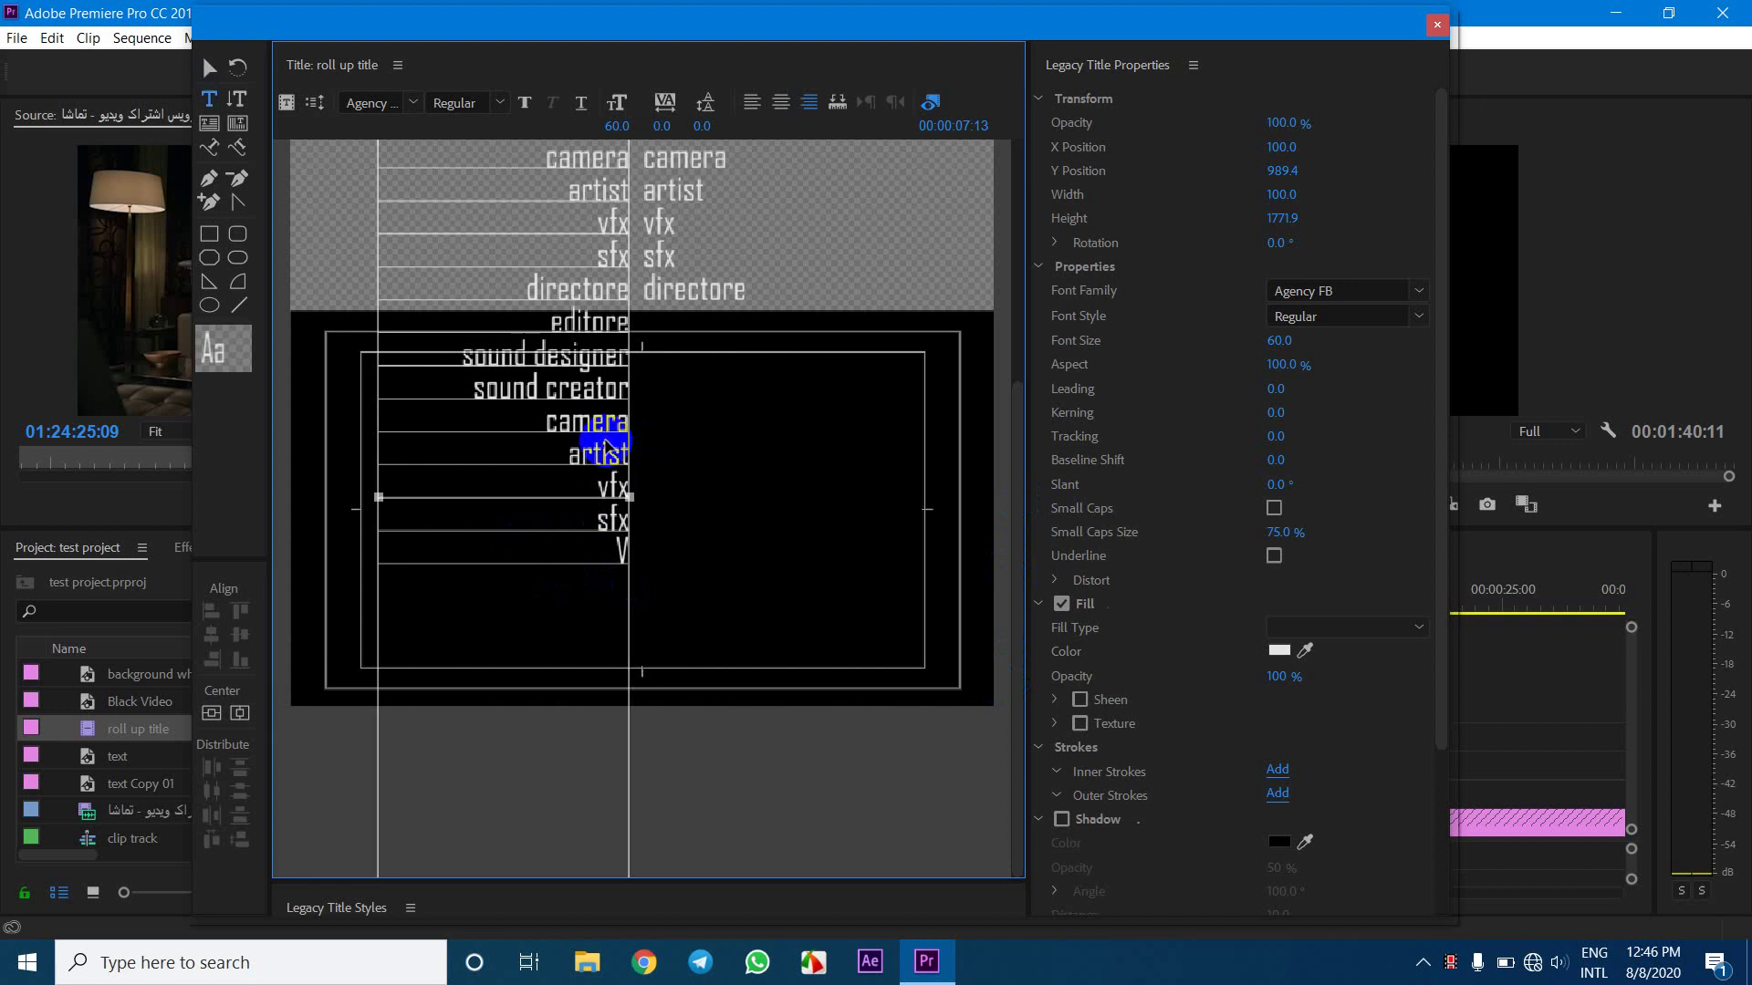
# Paste another set of role lines at the end of the left column
pyautogui.hotkey('ctrl', 'a')
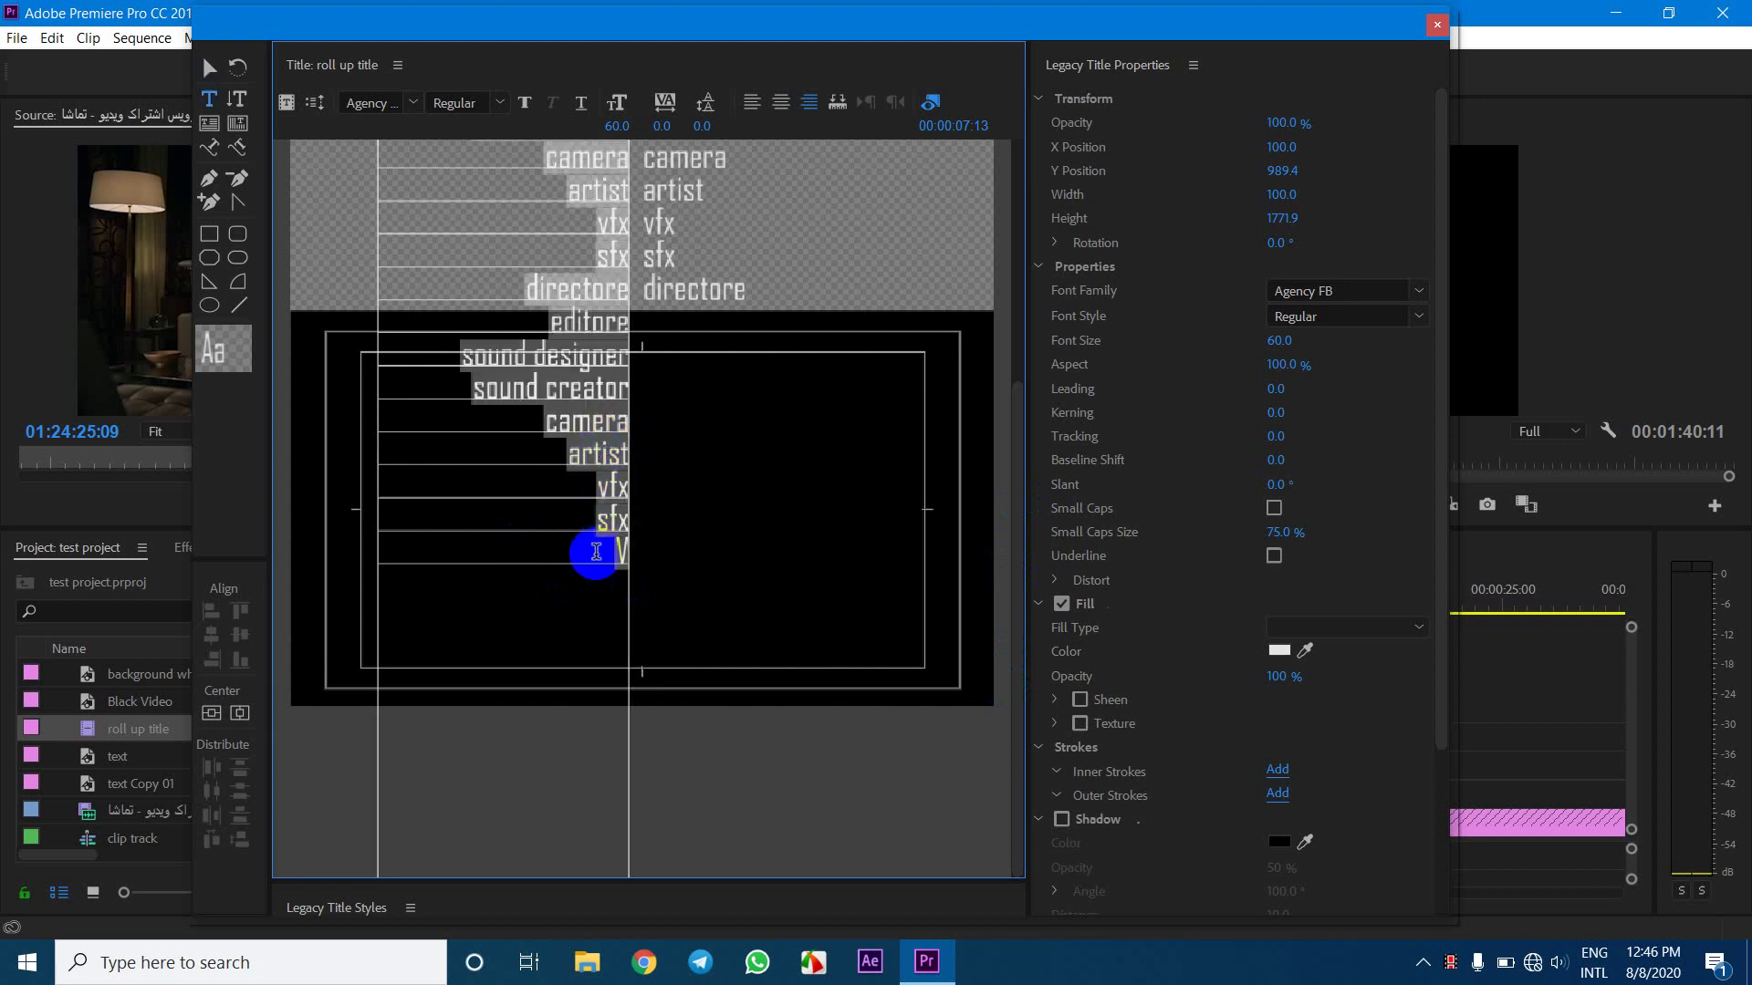
pyautogui.click(596, 552)
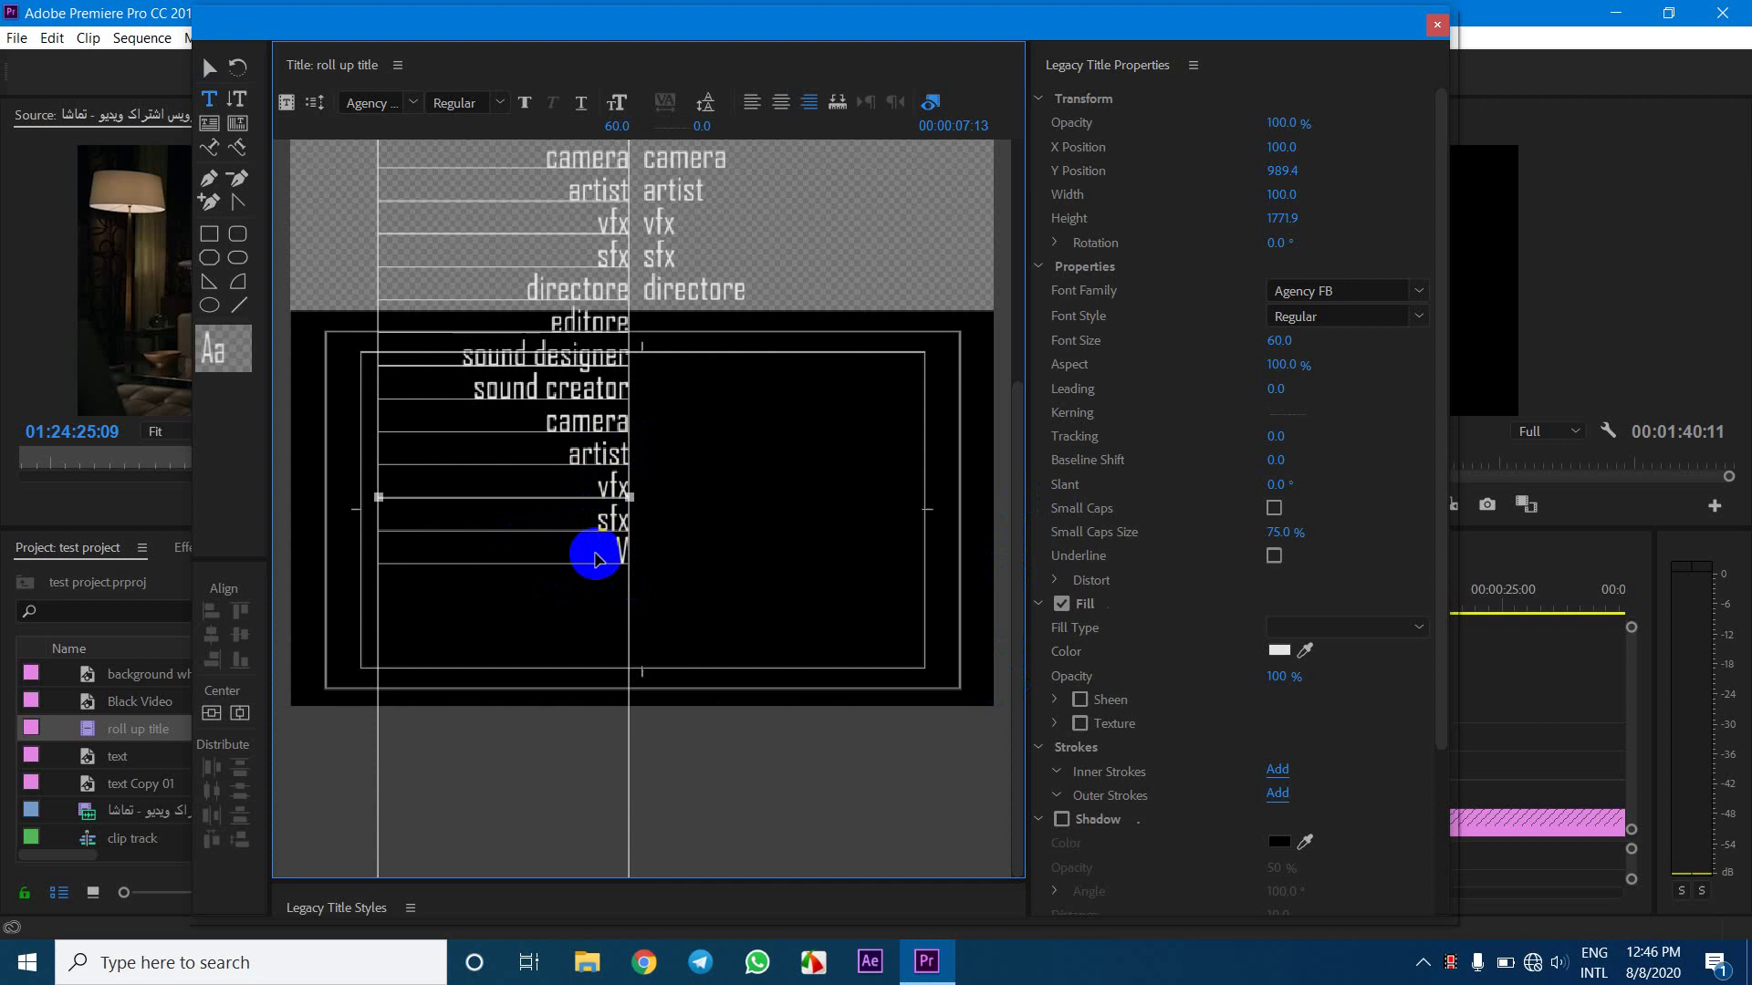
pyautogui.hotkey('ctrl', 'v')
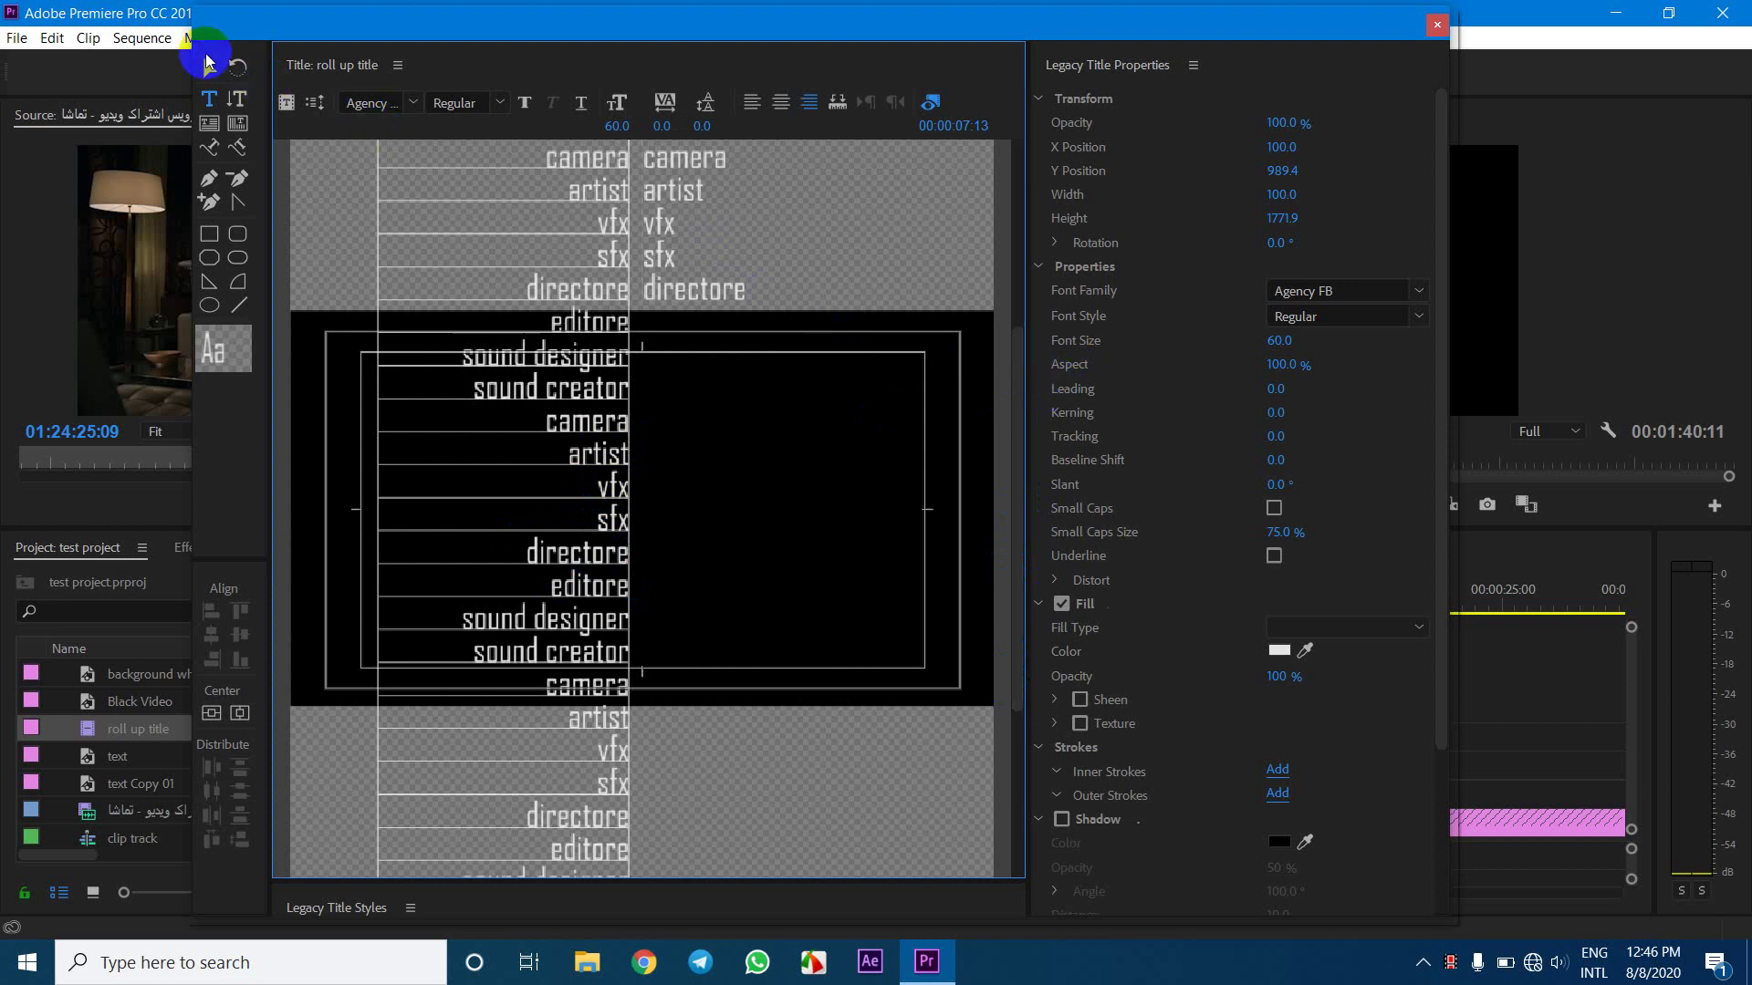
# Stretch the right credits text box down to match the left column's length
pyautogui.click(209, 67)
pyautogui.click(713, 261)
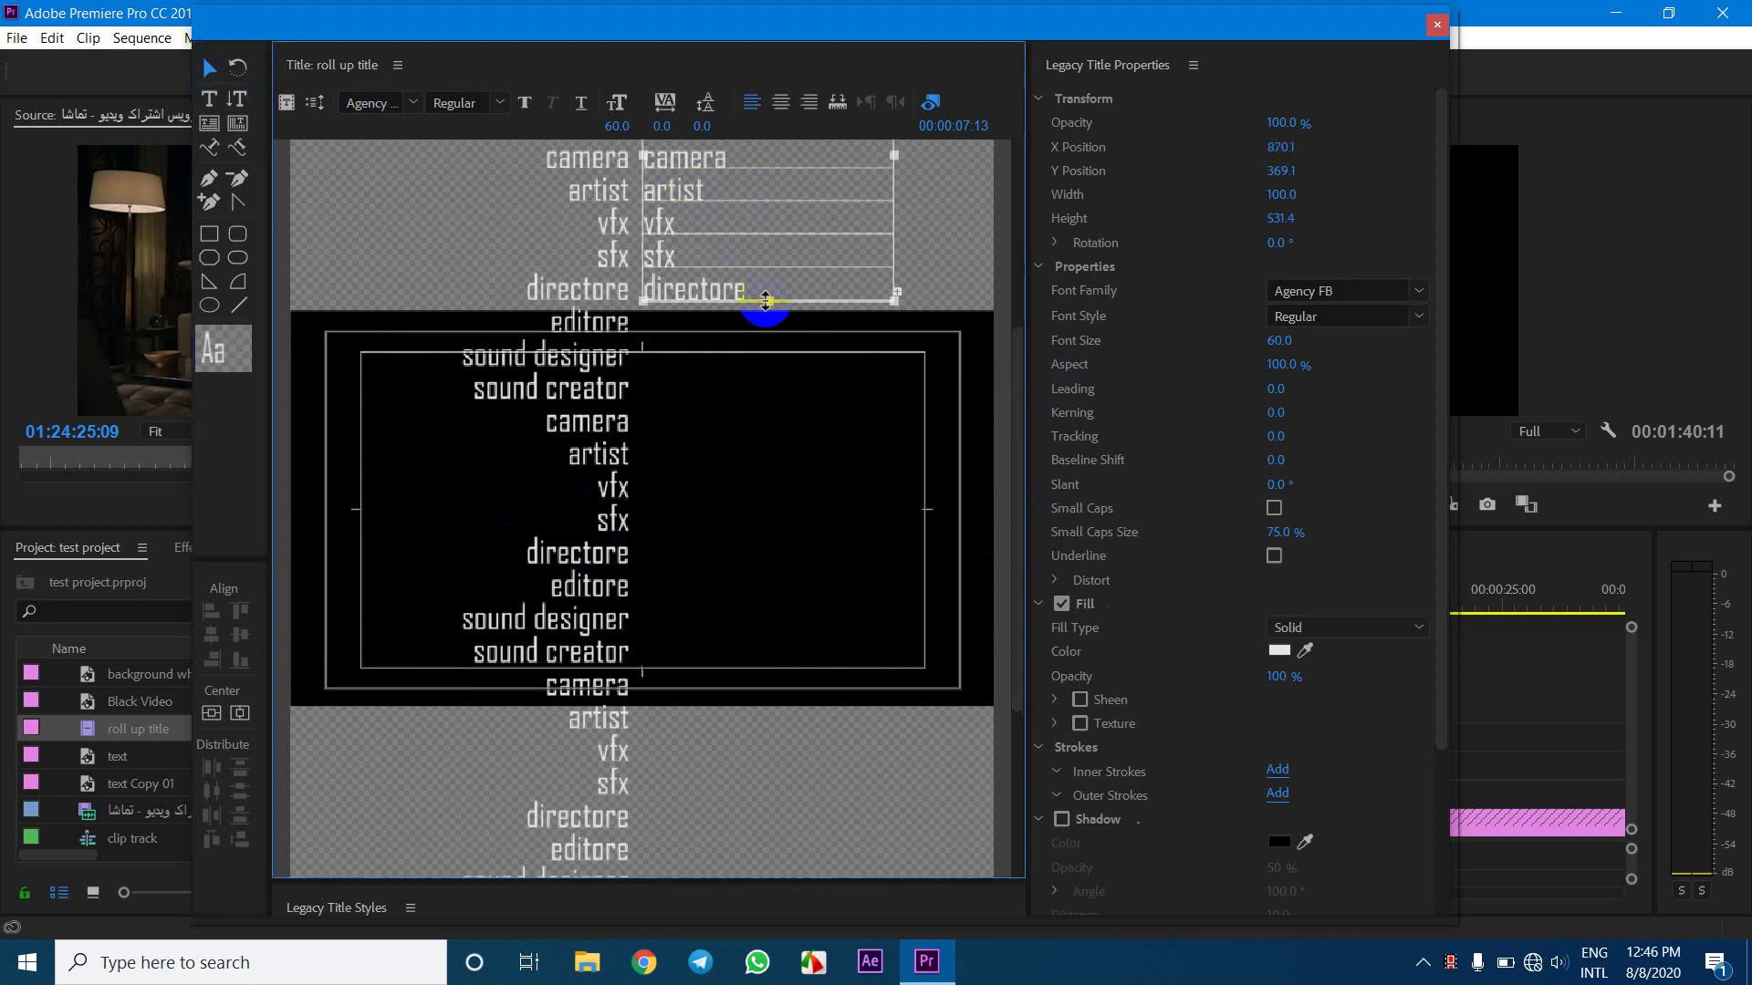
pyautogui.moveTo(765, 301); pyautogui.dragTo(719, 652)
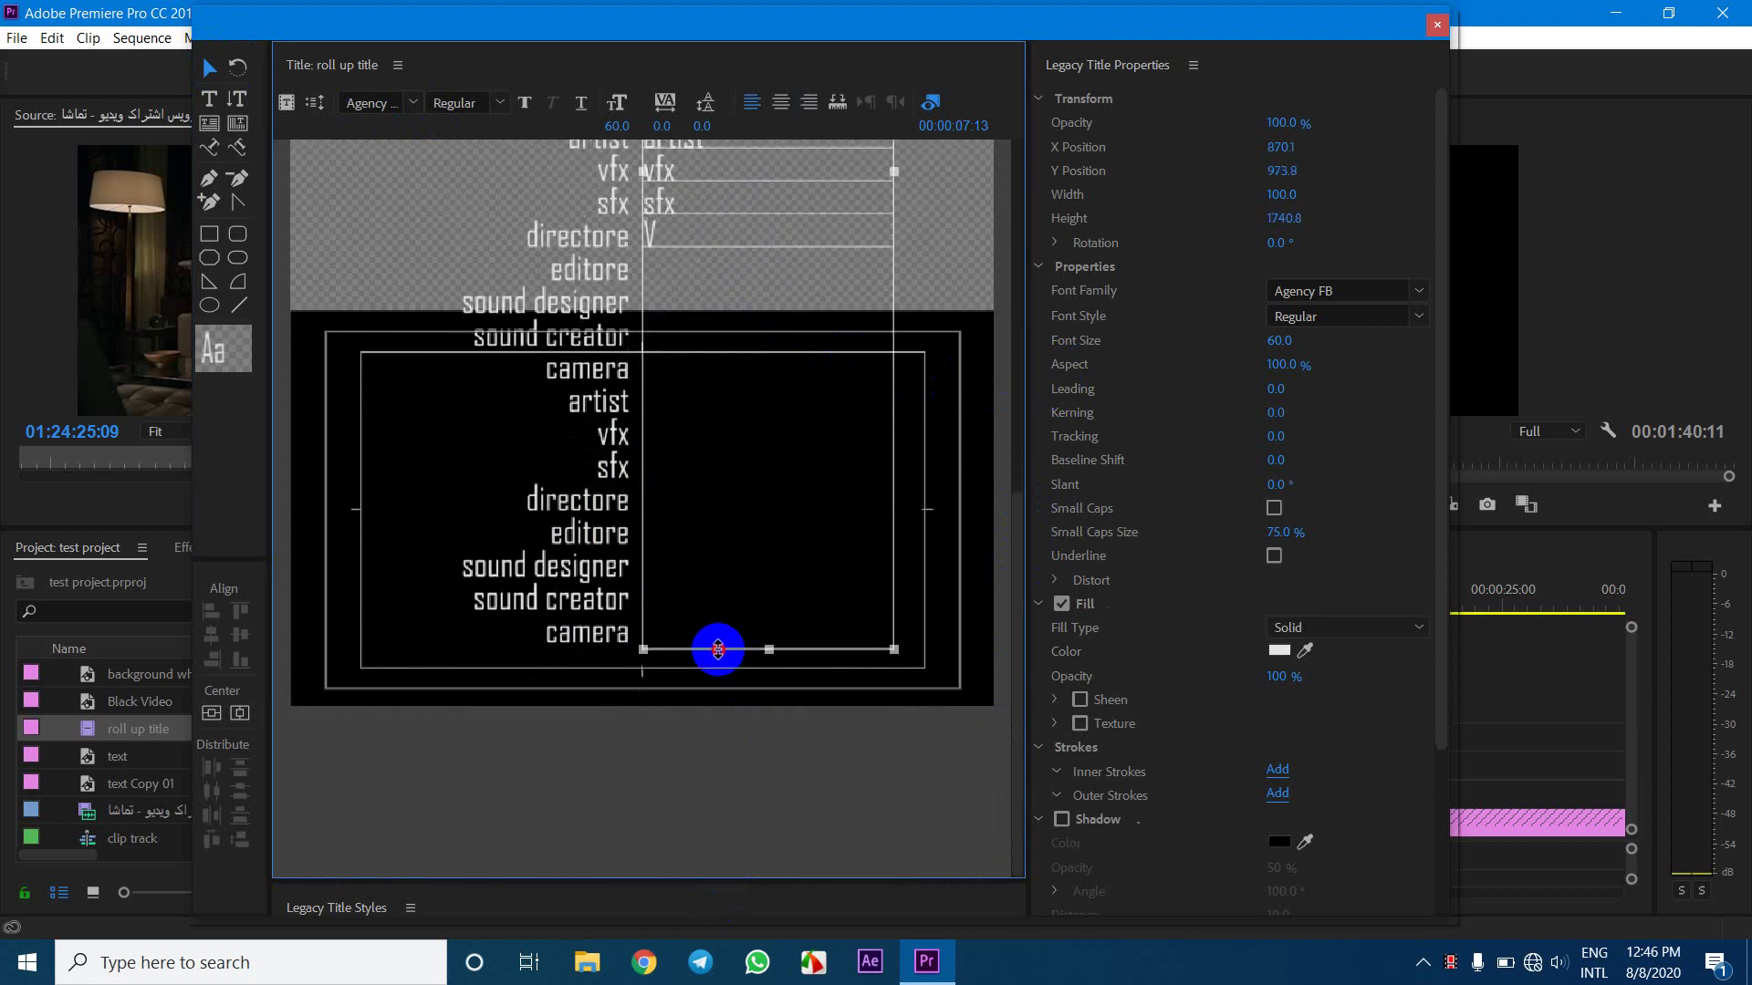
# Paste the crew names and darya production into the right column after sfx
pyautogui.doubleClick(685, 204)
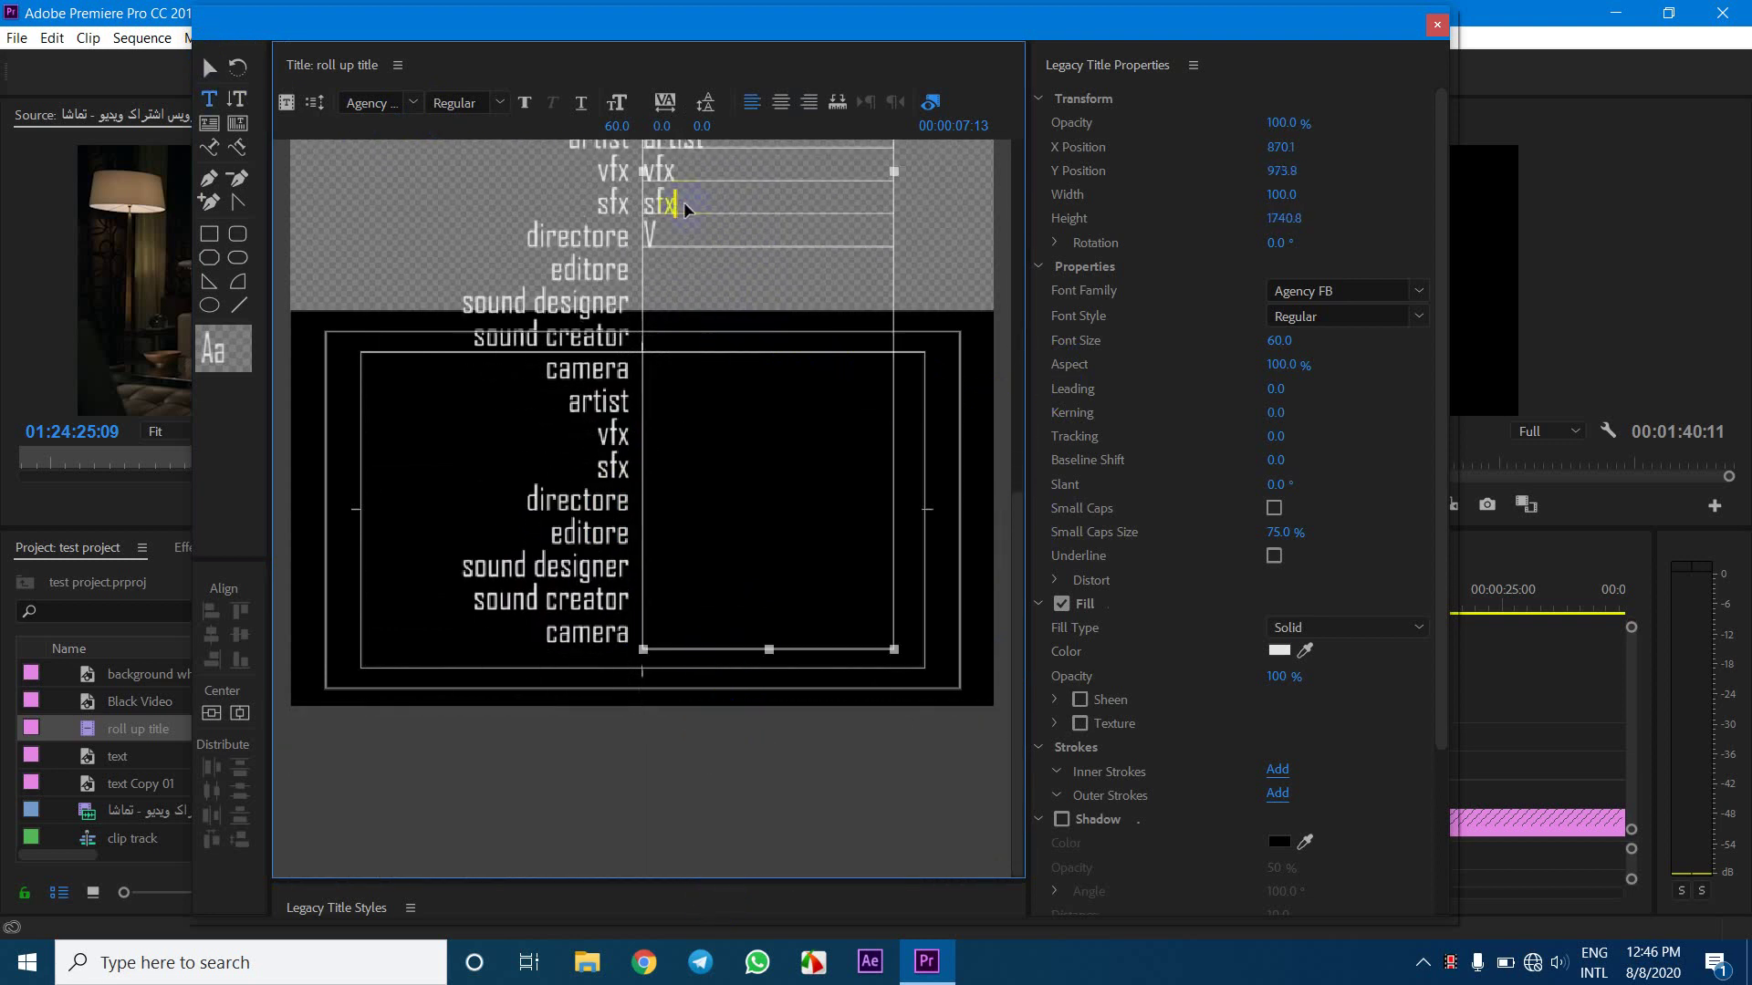
pyautogui.click(685, 204)
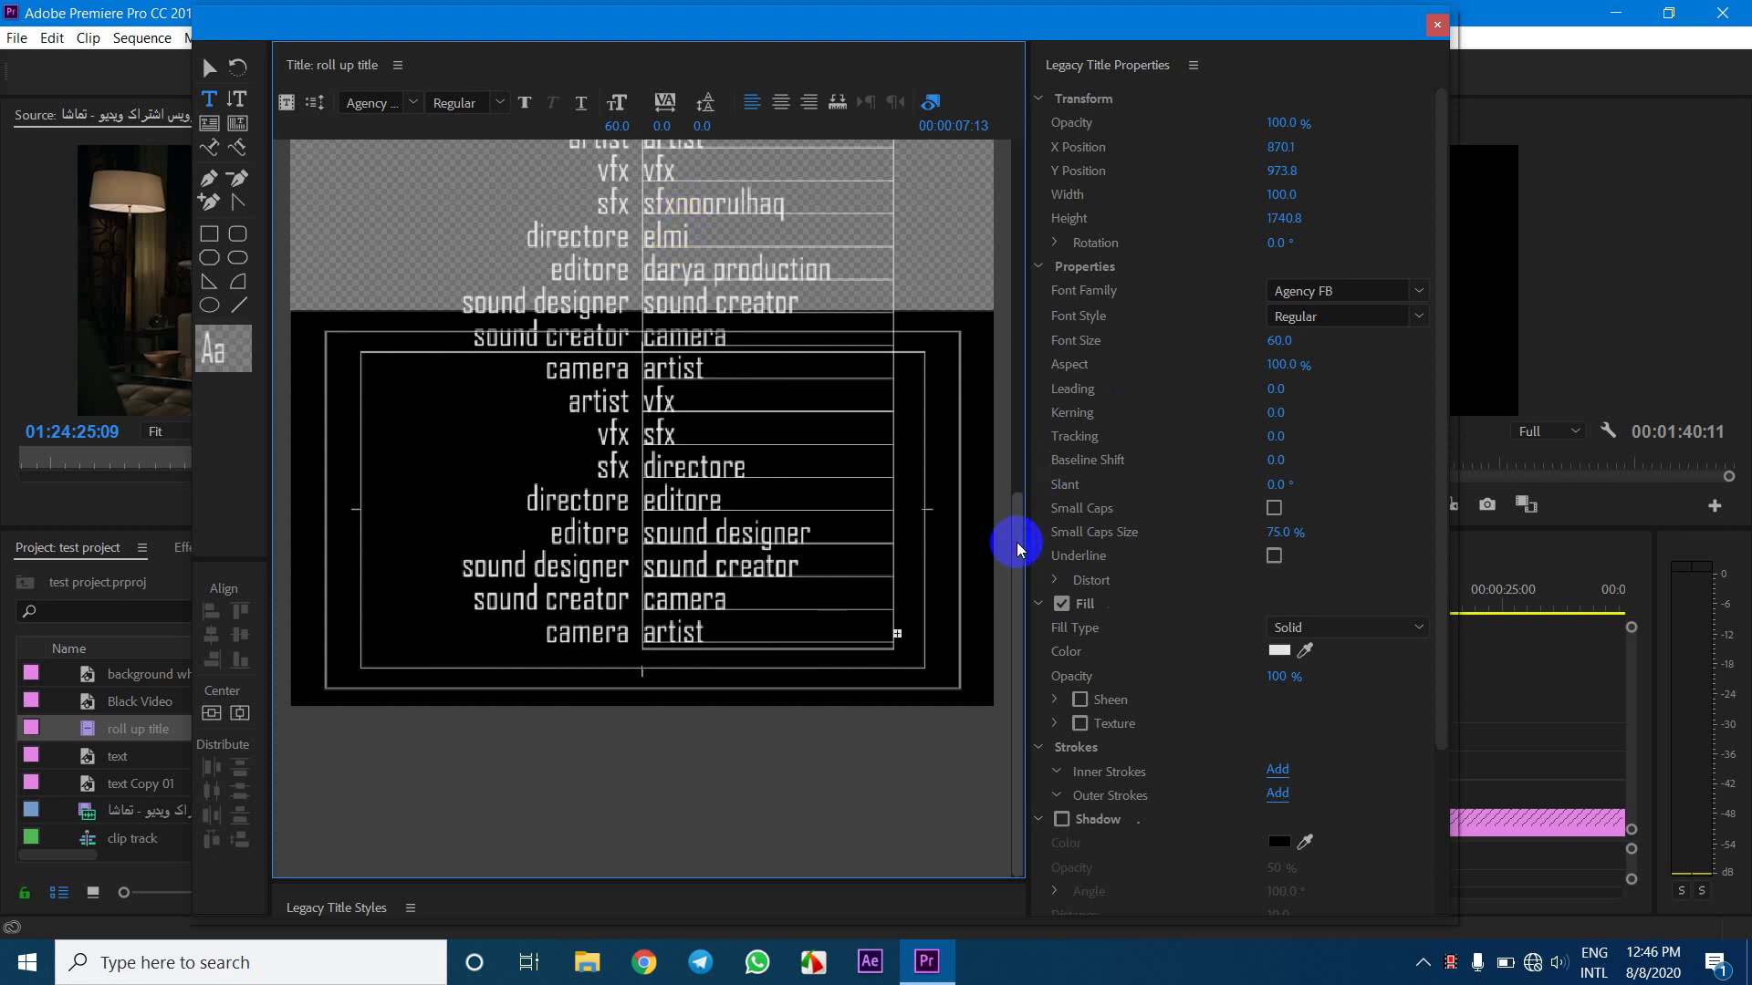
pyautogui.moveTo(1014, 538); pyautogui.dragTo(1002, 132)
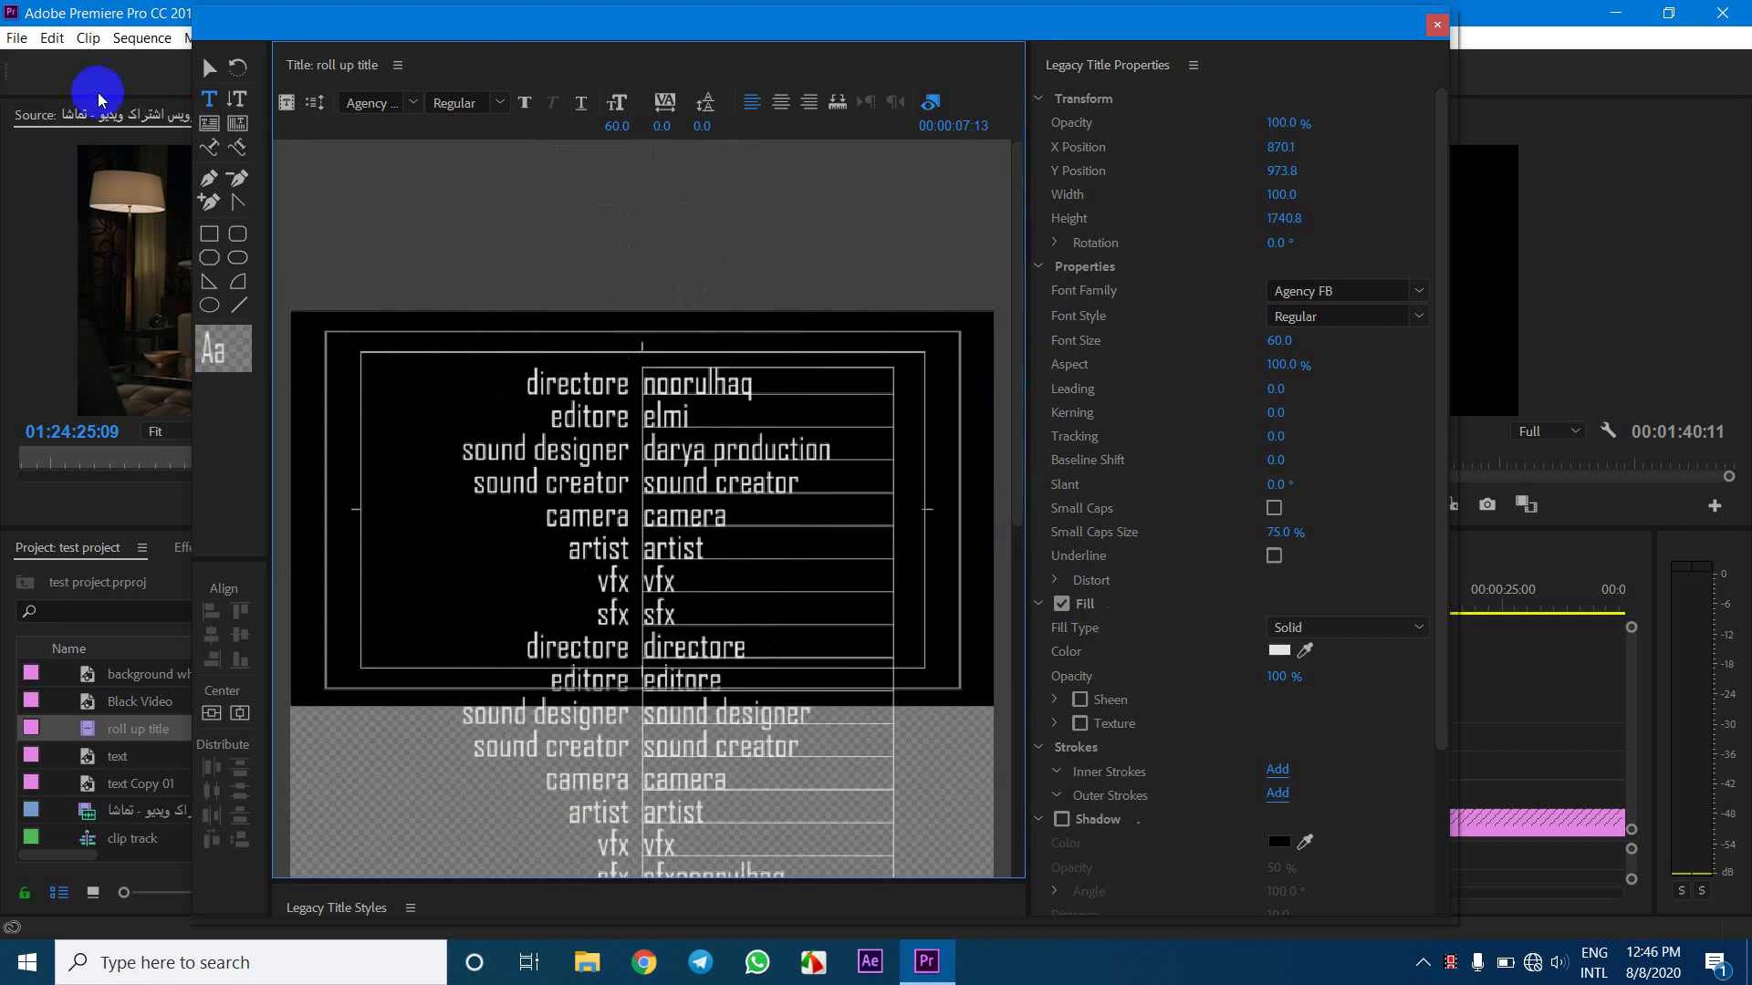
# Reposition the credit columns so the left column sits at X 378.1
pyautogui.click(209, 67)
pyautogui.click(687, 345)
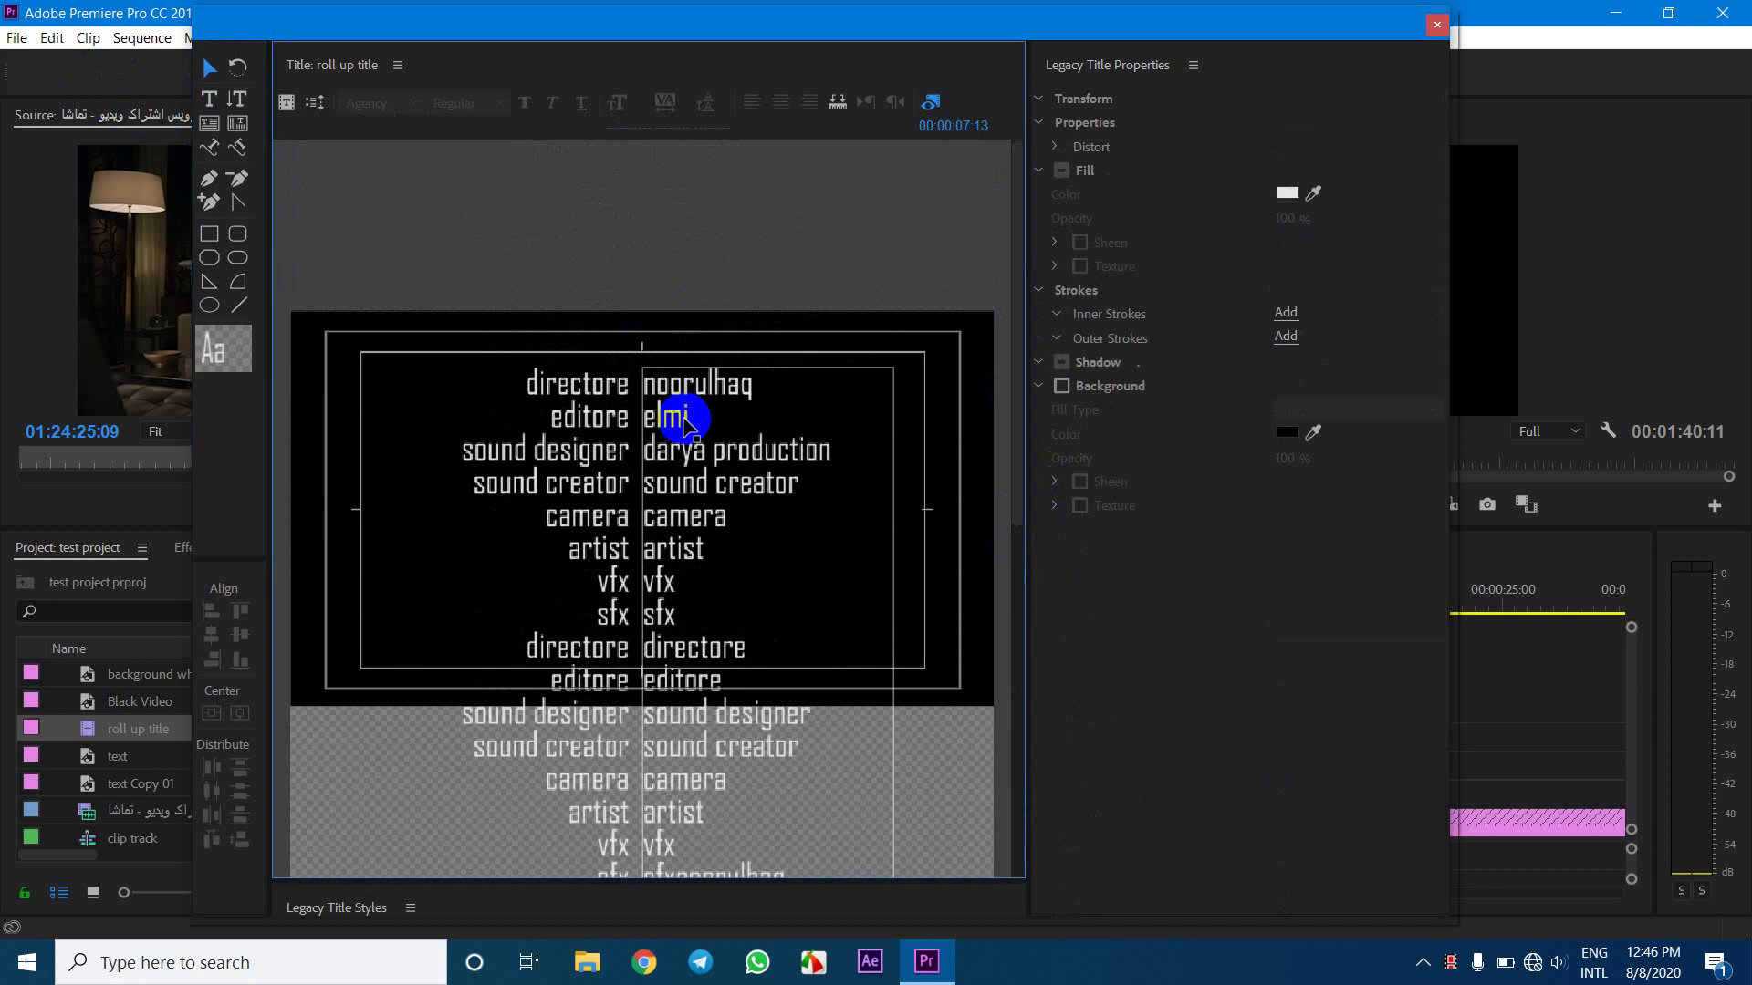
pyautogui.moveTo(683, 432); pyautogui.dragTo(595, 430)
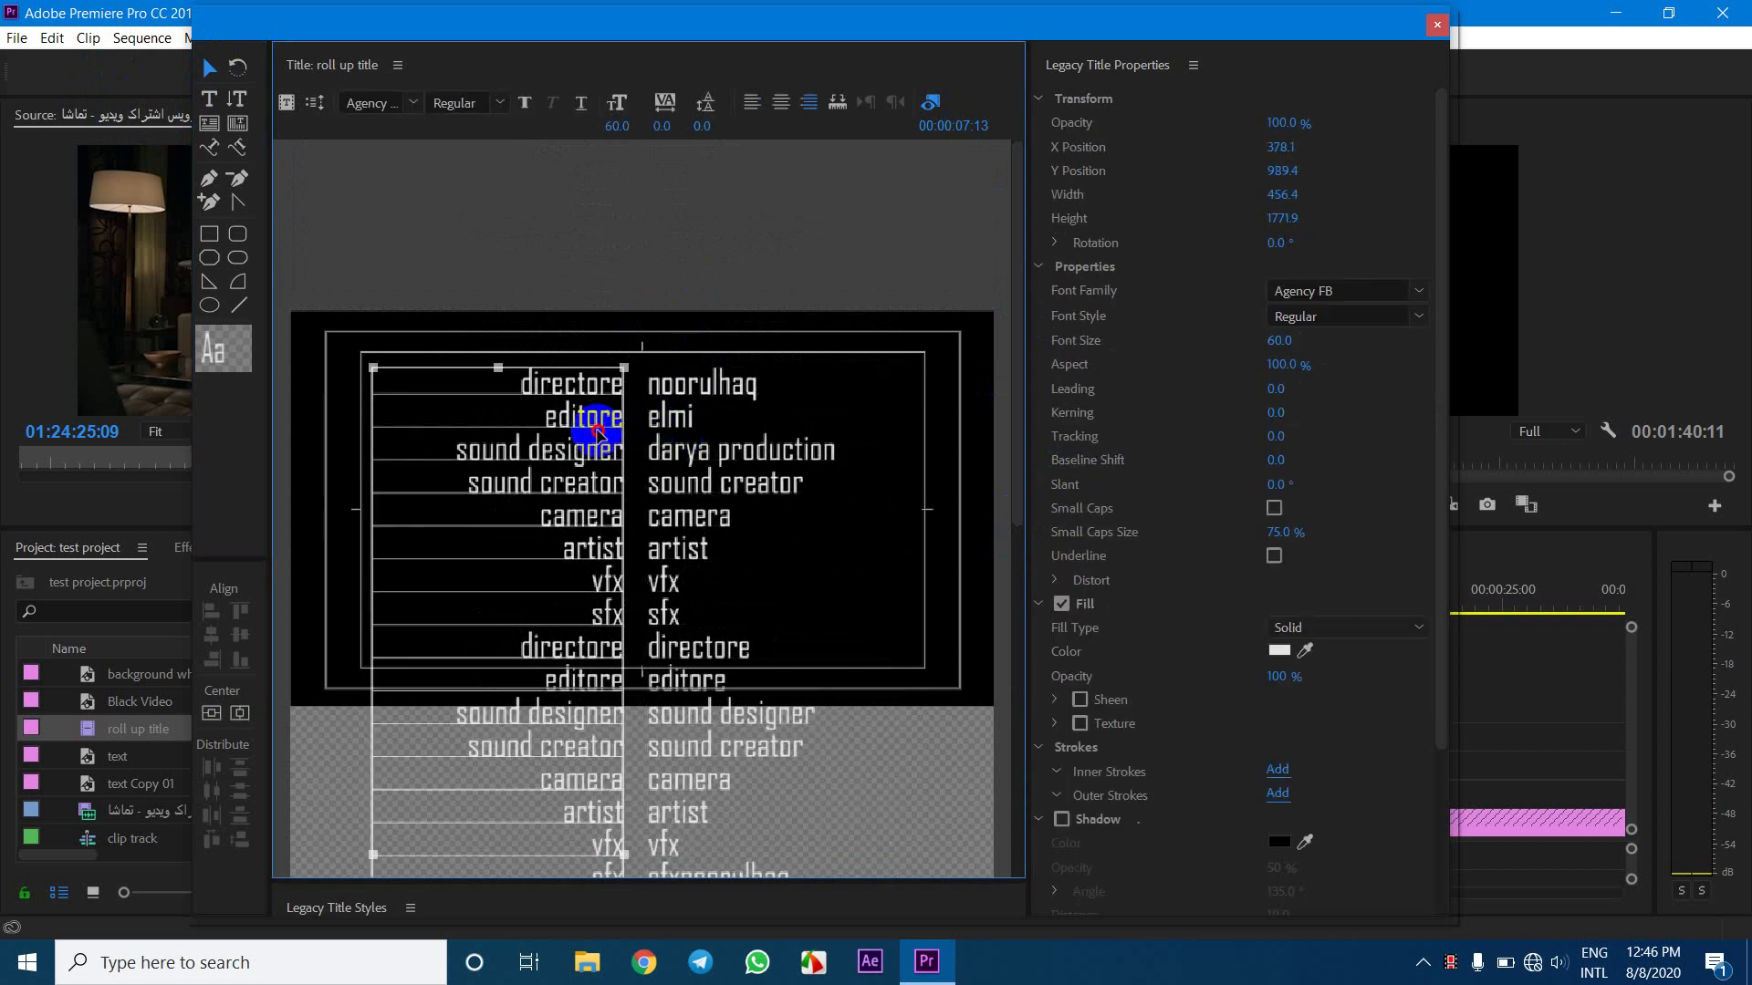
# Play the sequence from the start to check the longer rolling credits, then reopen the roll up title
pyautogui.click(1437, 29)
pyautogui.click(850, 593)
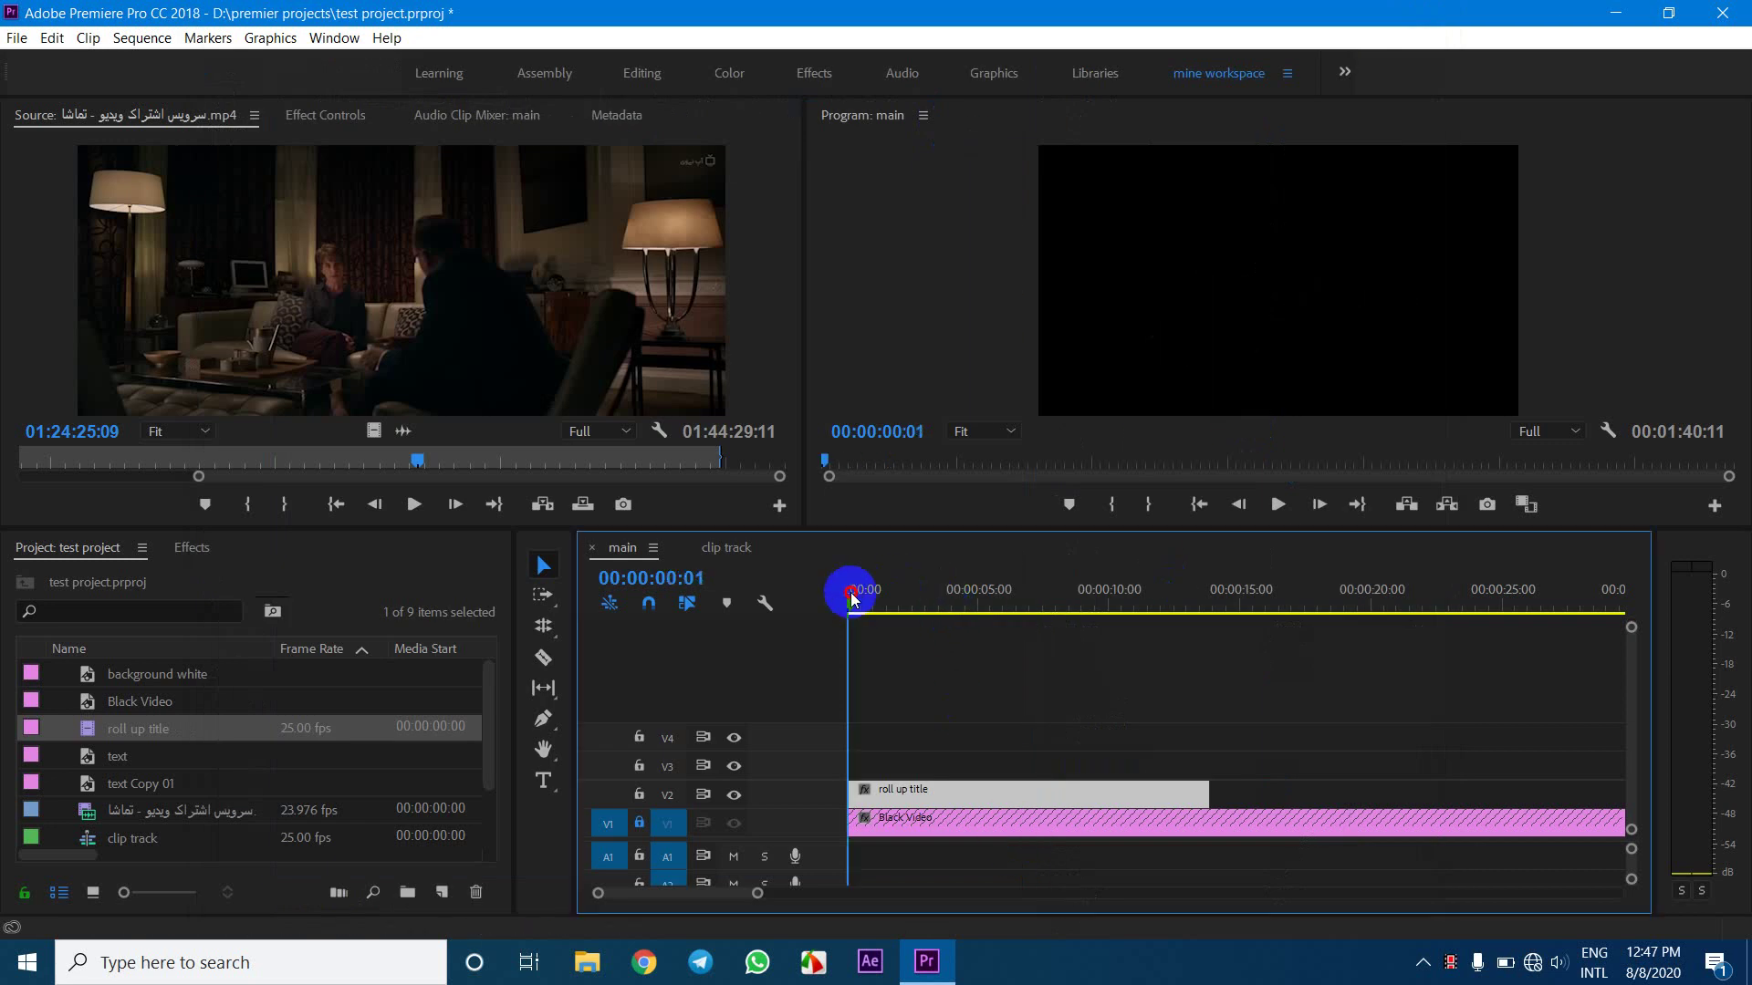
pyautogui.press('space')
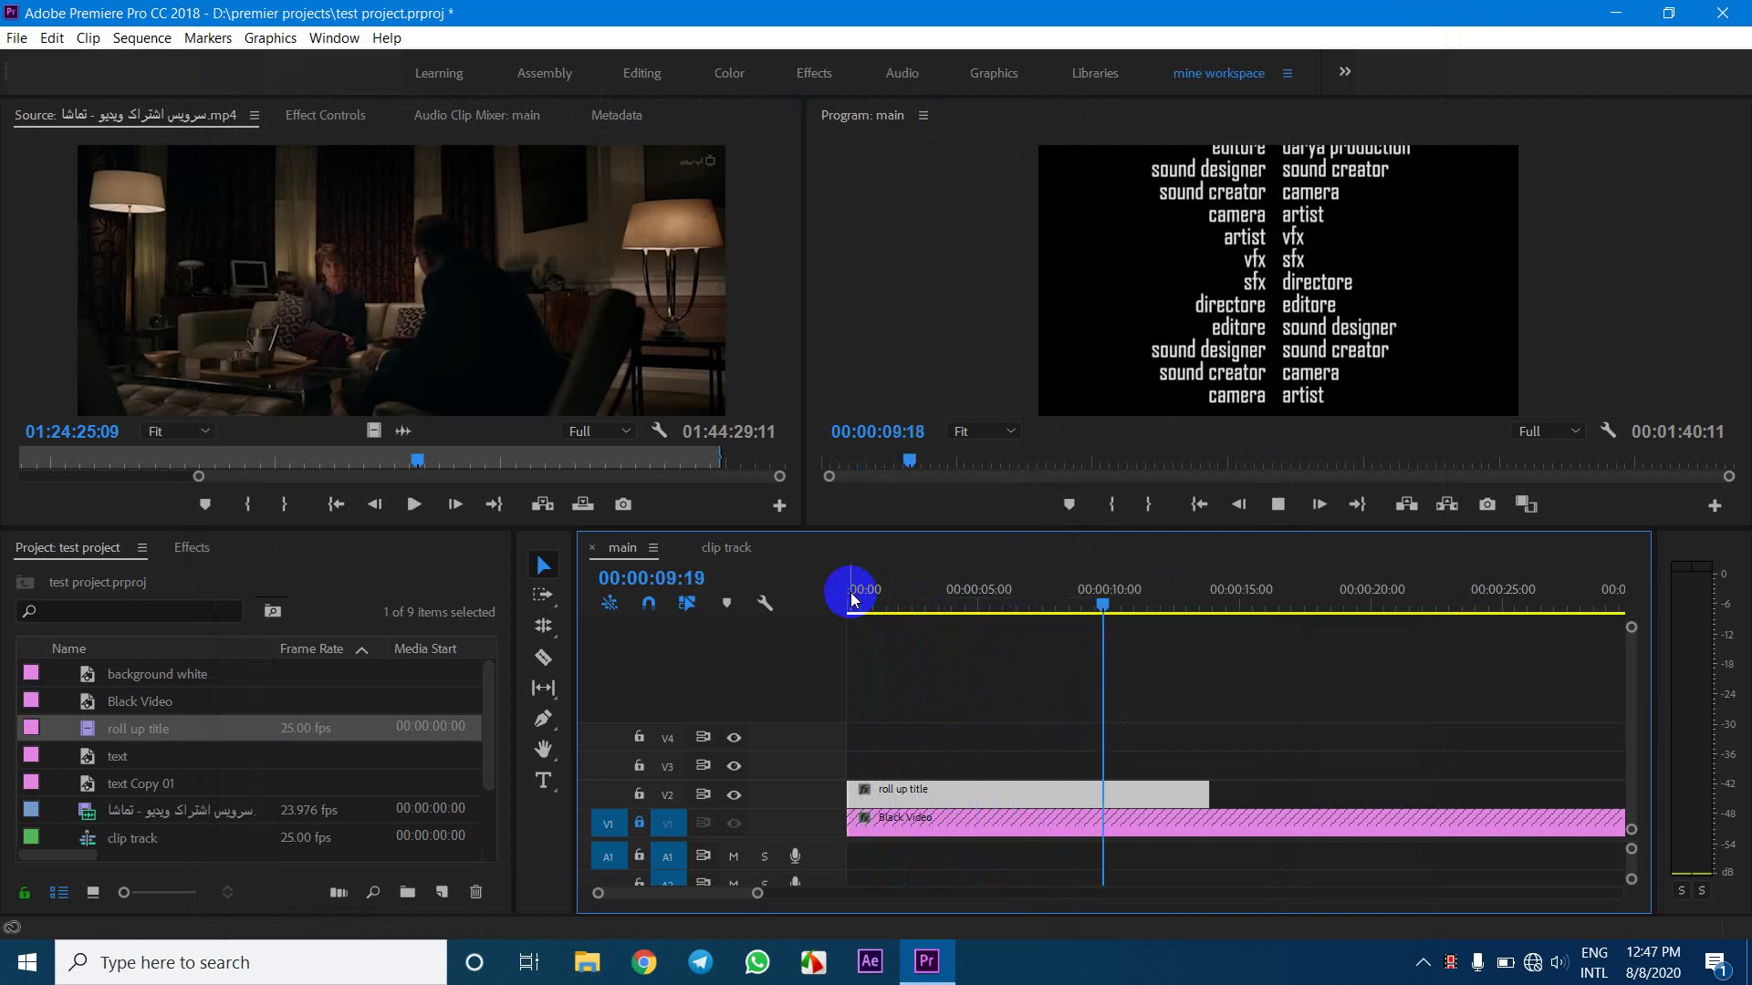
pyautogui.press('space')
pyautogui.doubleClick(904, 793)
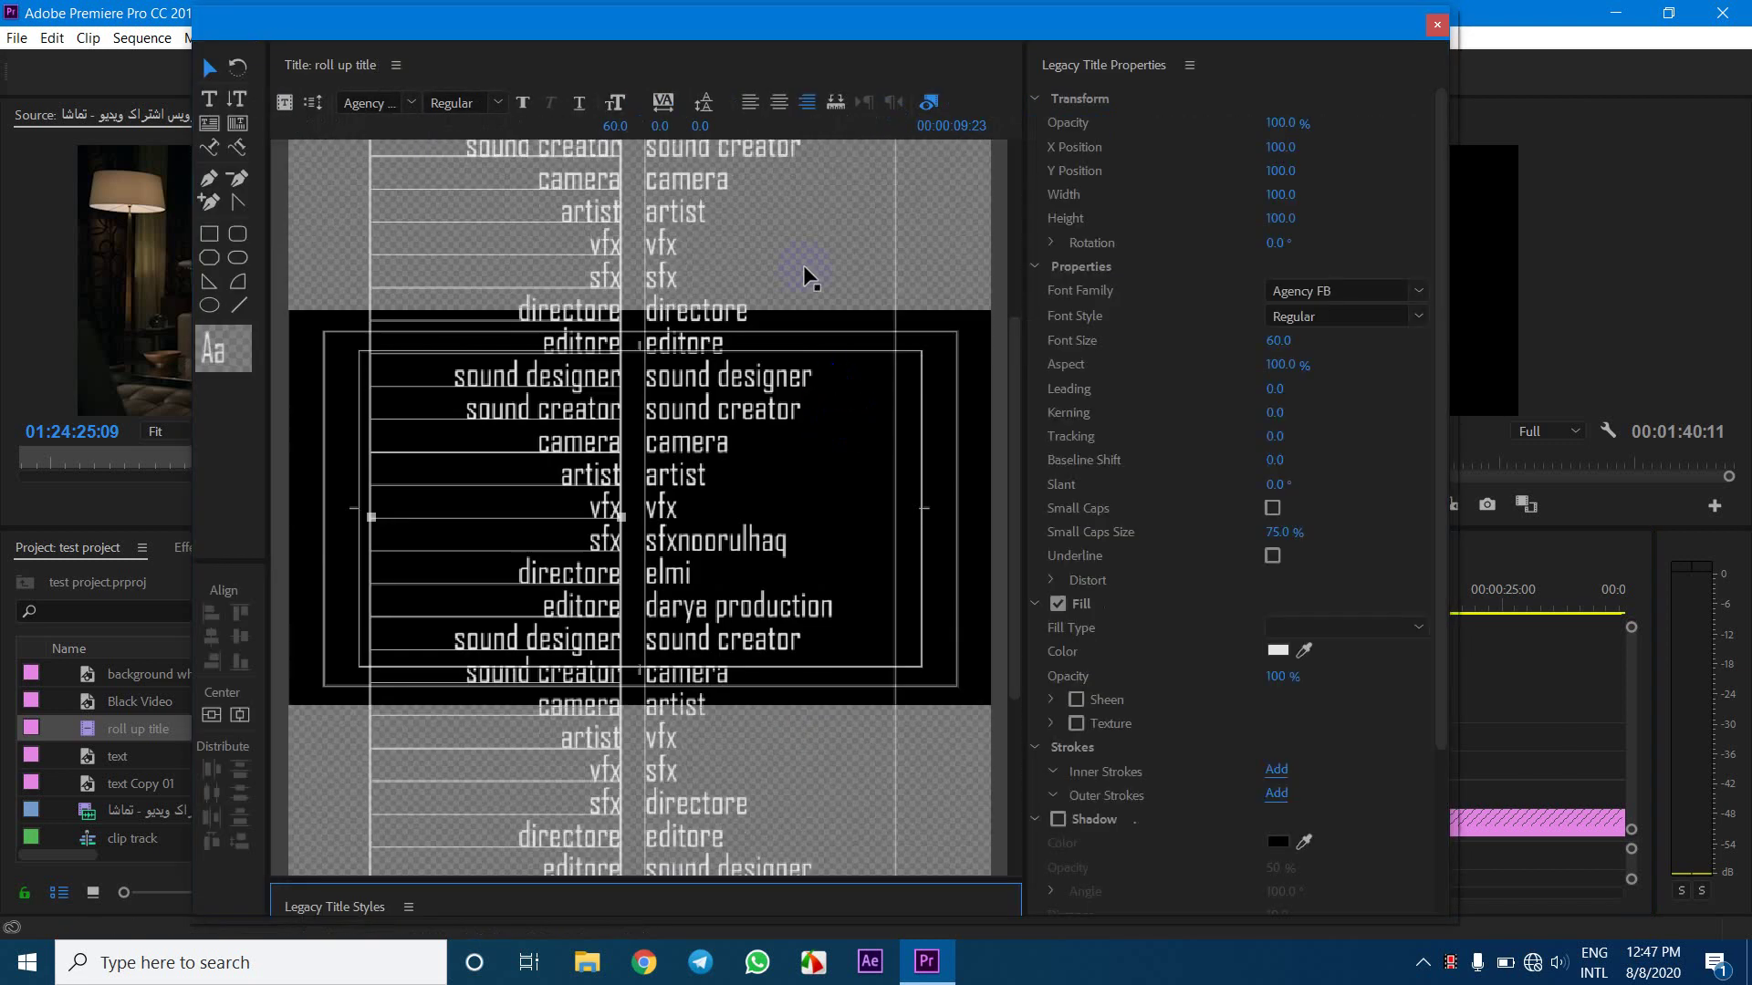
# Set the left credits column to Arial Regular
pyautogui.click(518, 285)
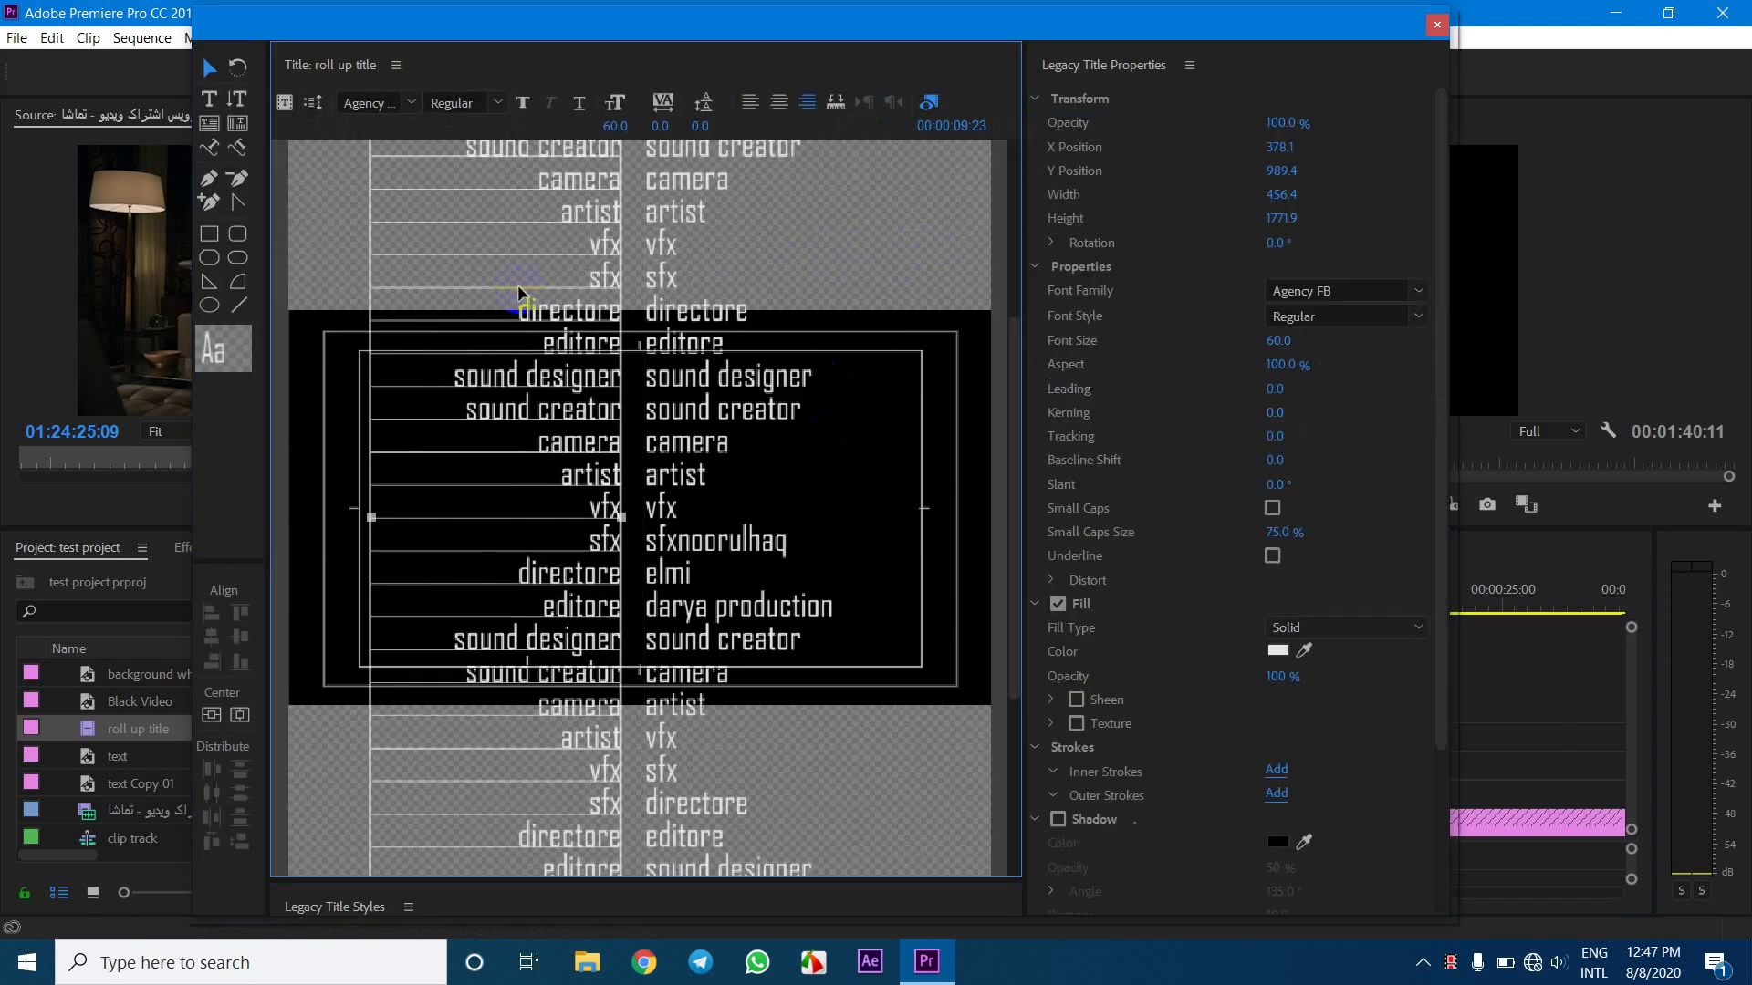
pyautogui.click(378, 103)
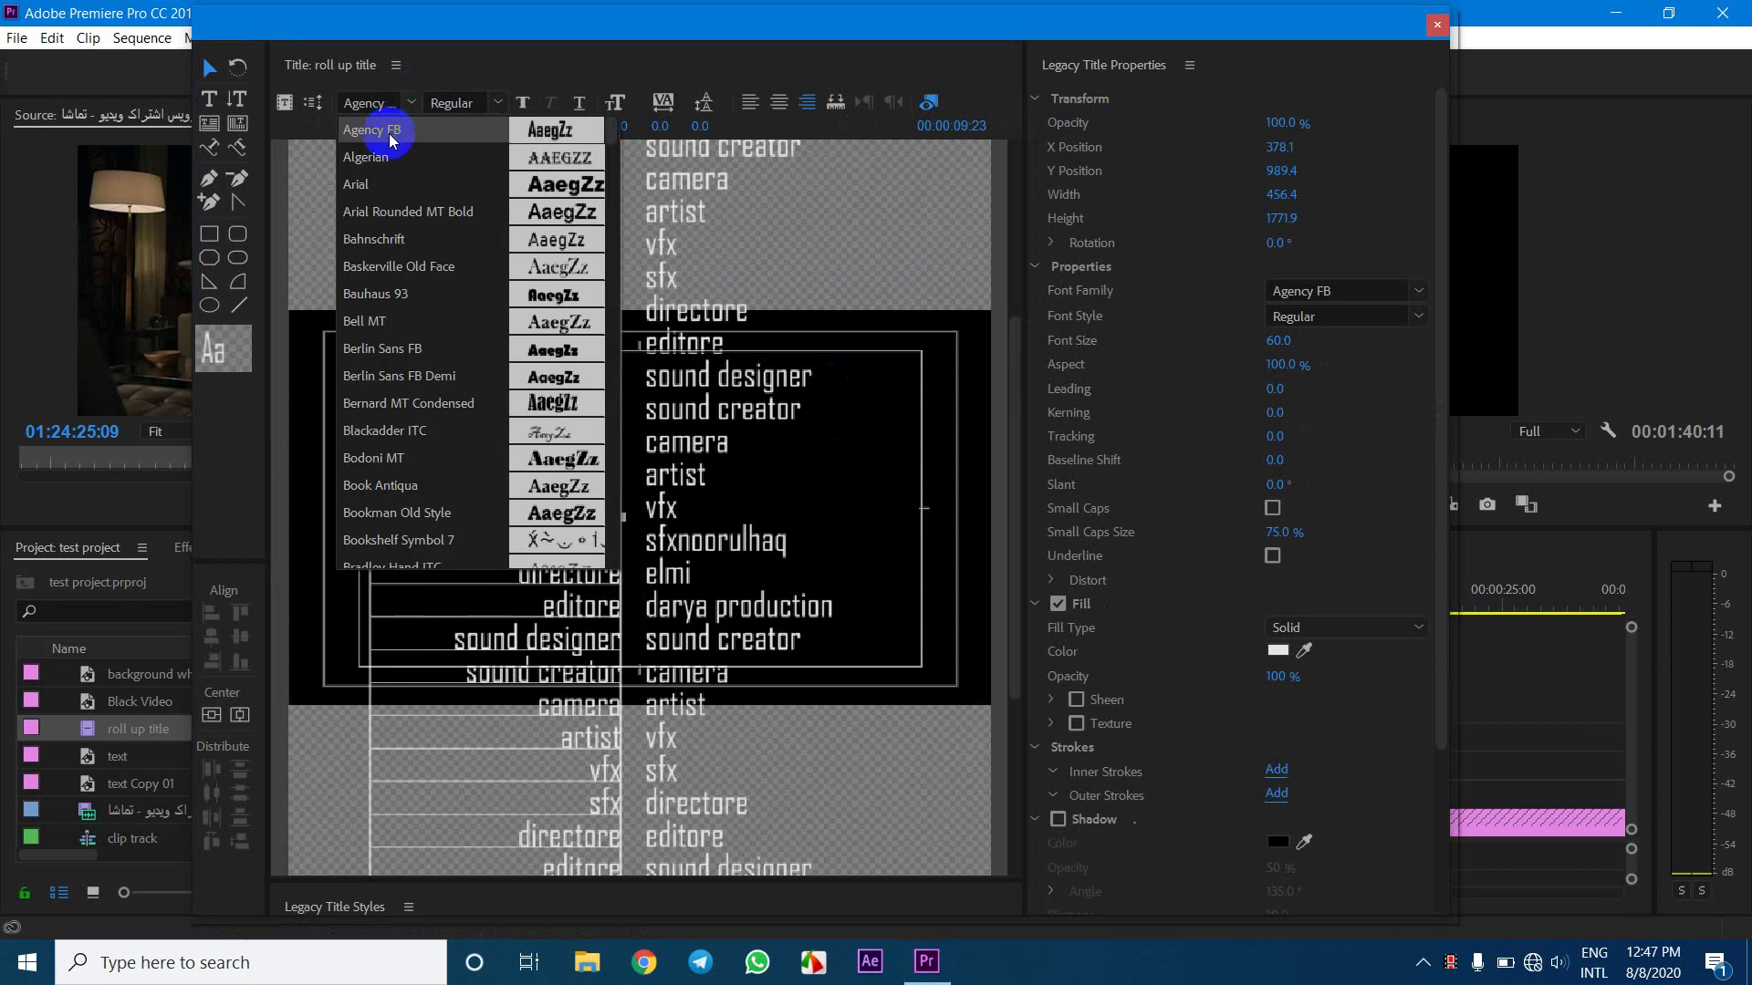
pyautogui.click(360, 184)
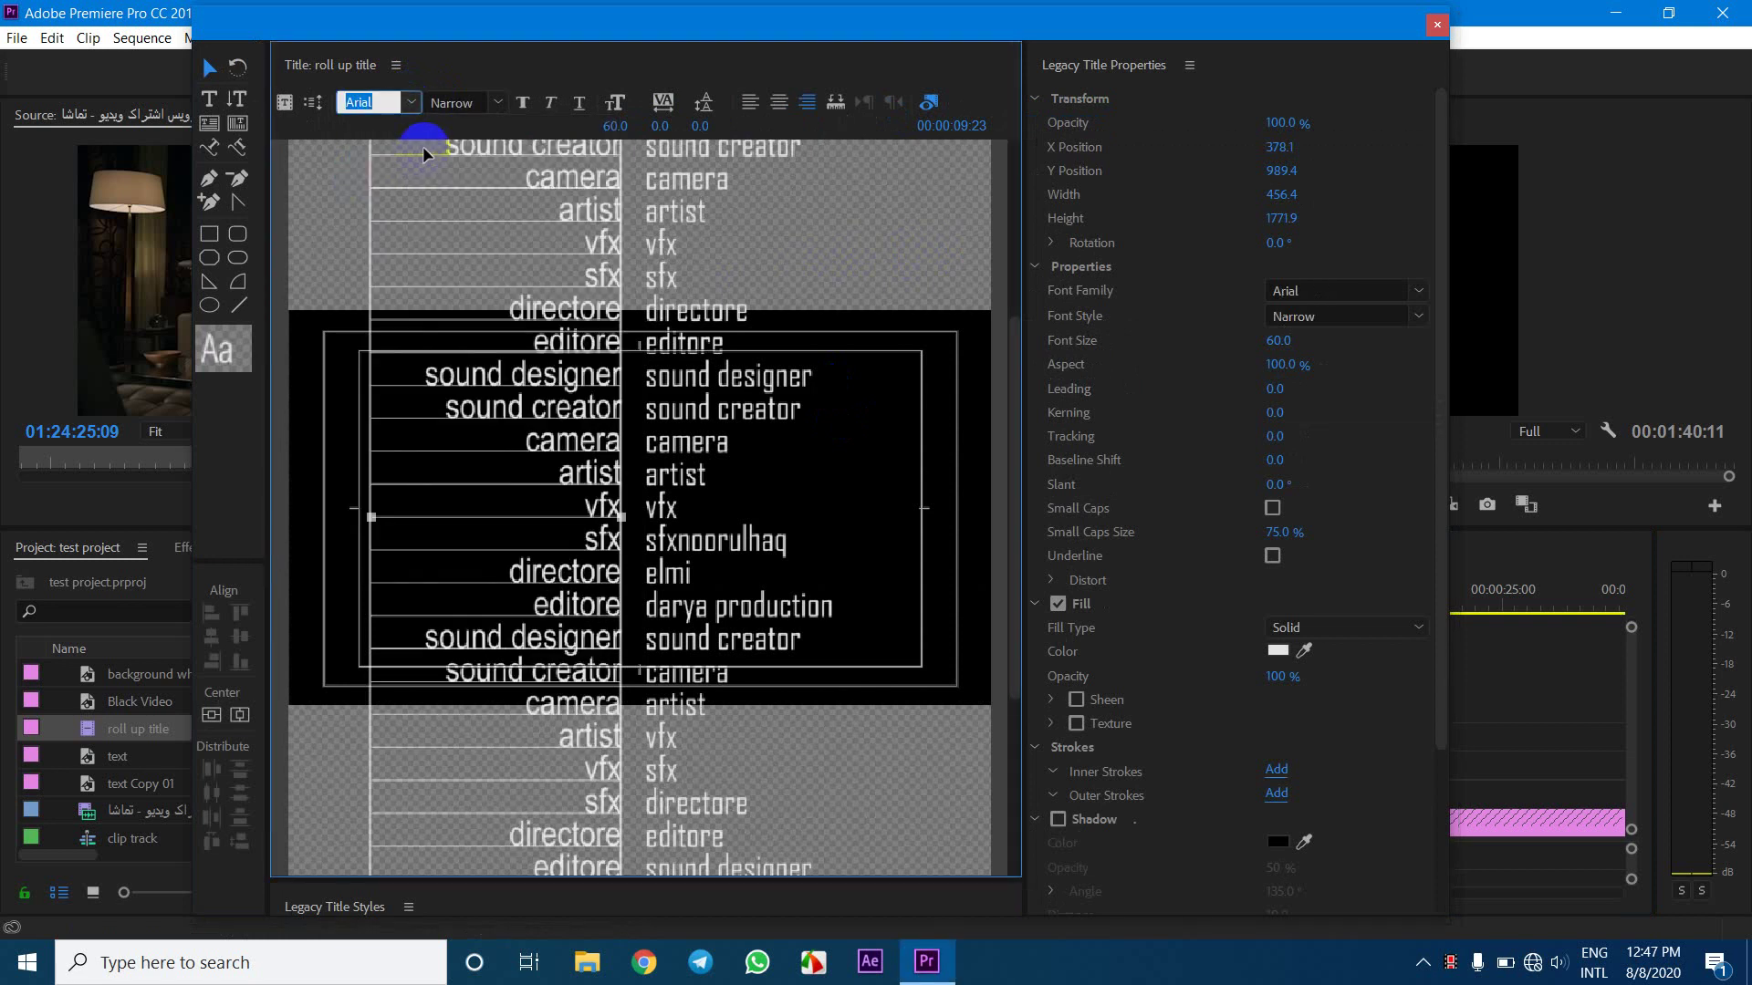
pyautogui.click(498, 103)
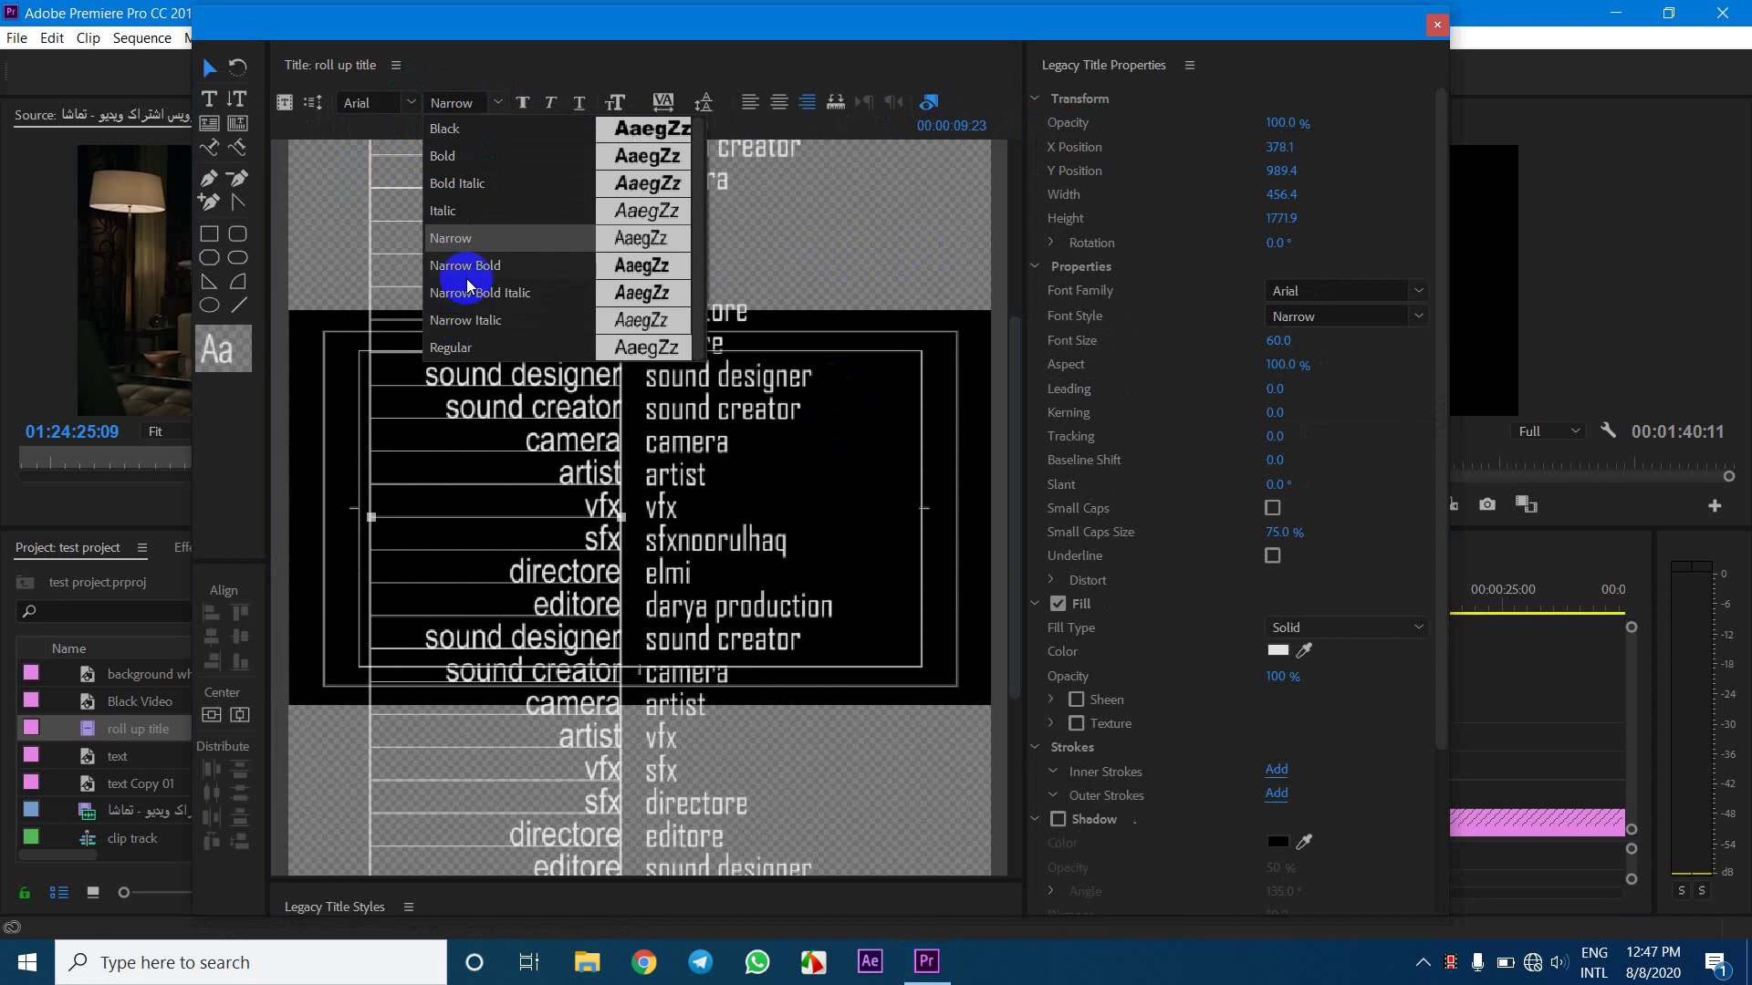
pyautogui.click(451, 347)
# Set the right credits column to Arial Regular as well
pyautogui.click(715, 409)
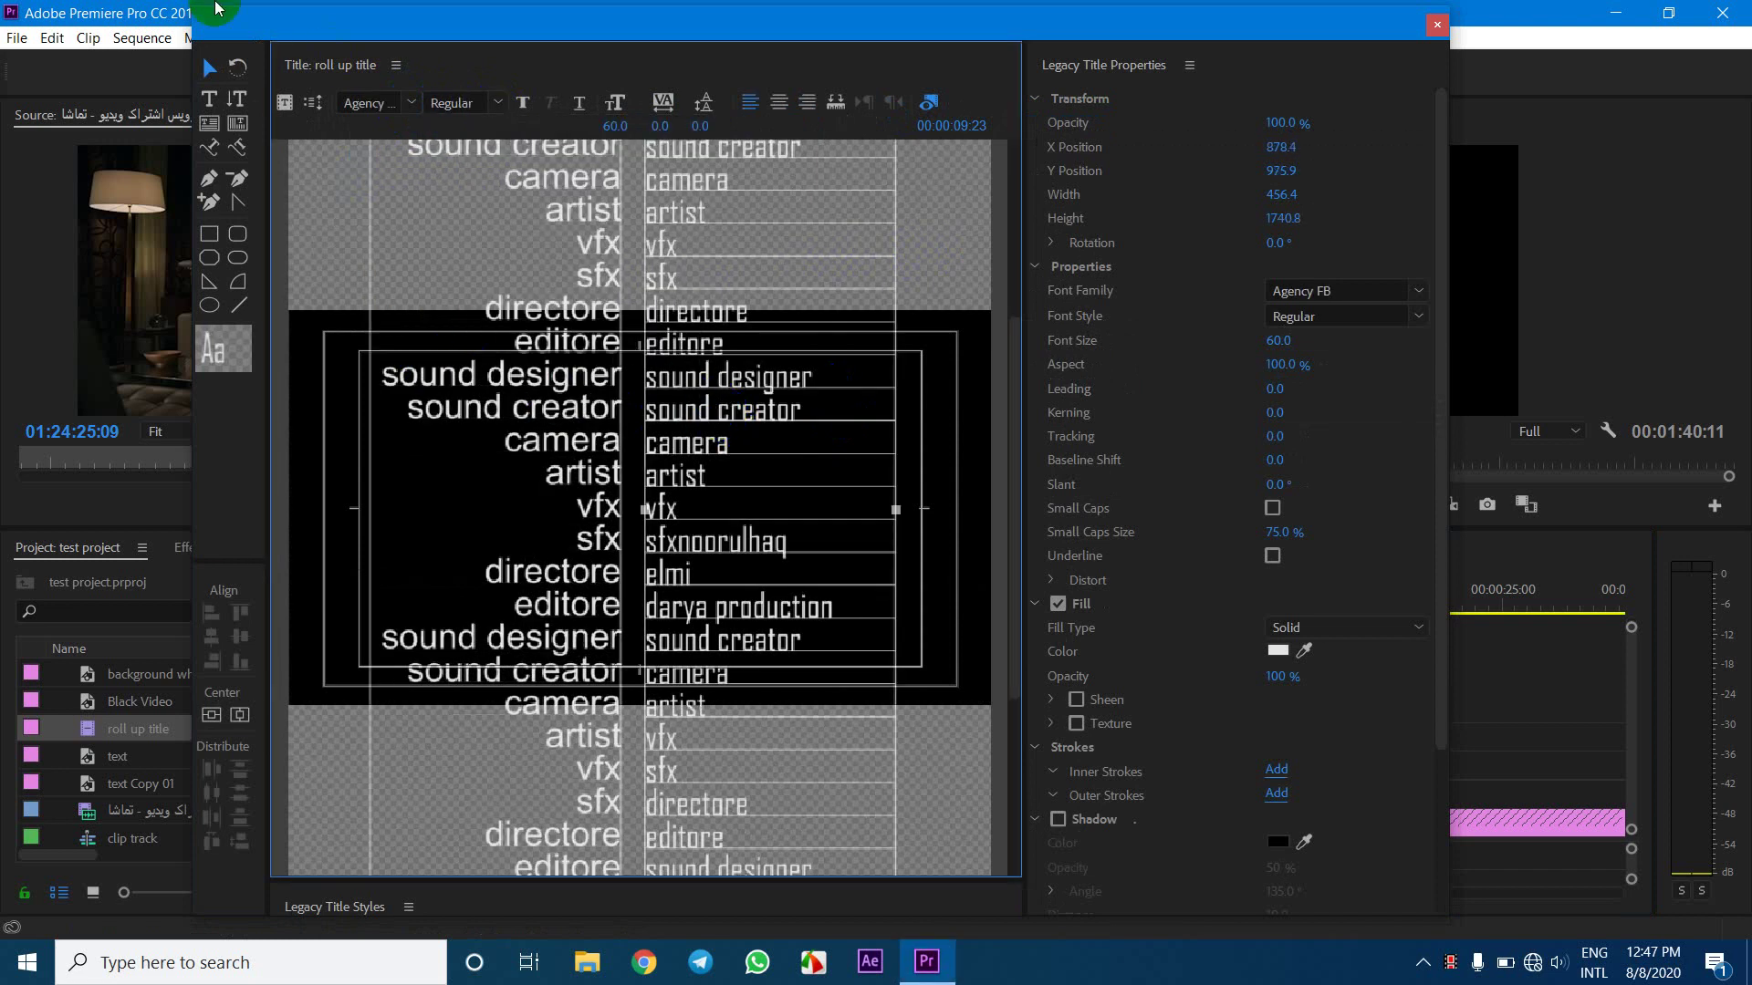
pyautogui.click(411, 104)
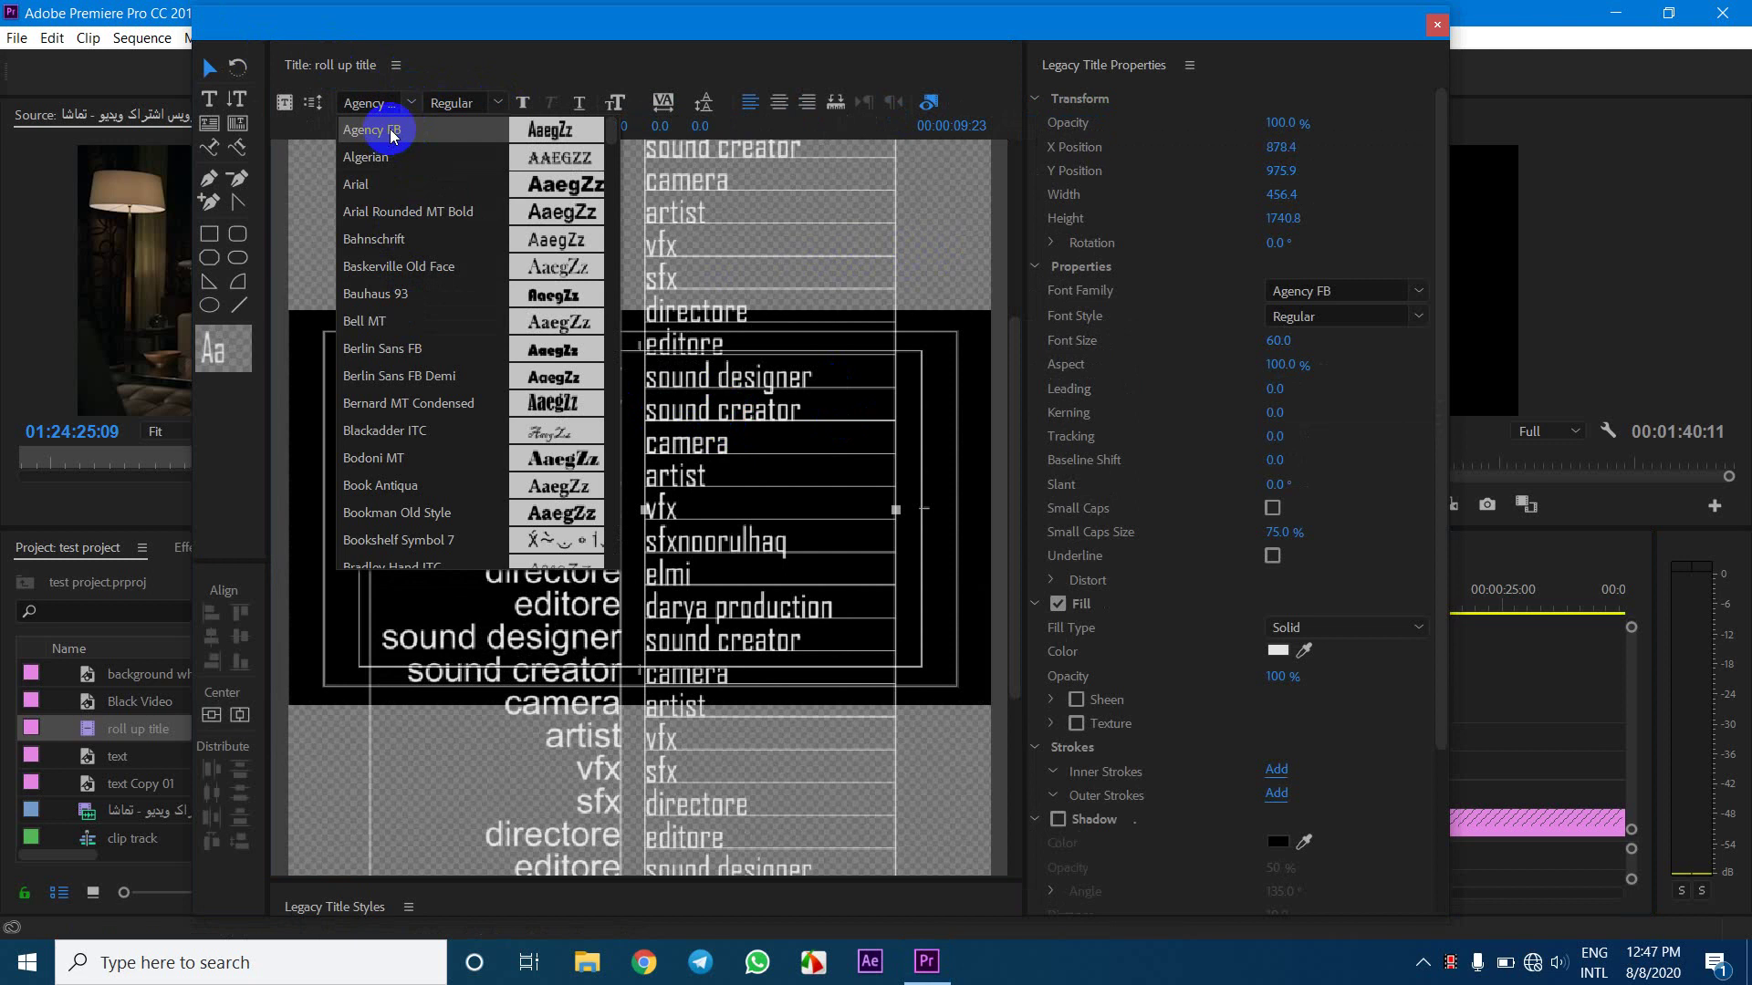
pyautogui.click(365, 185)
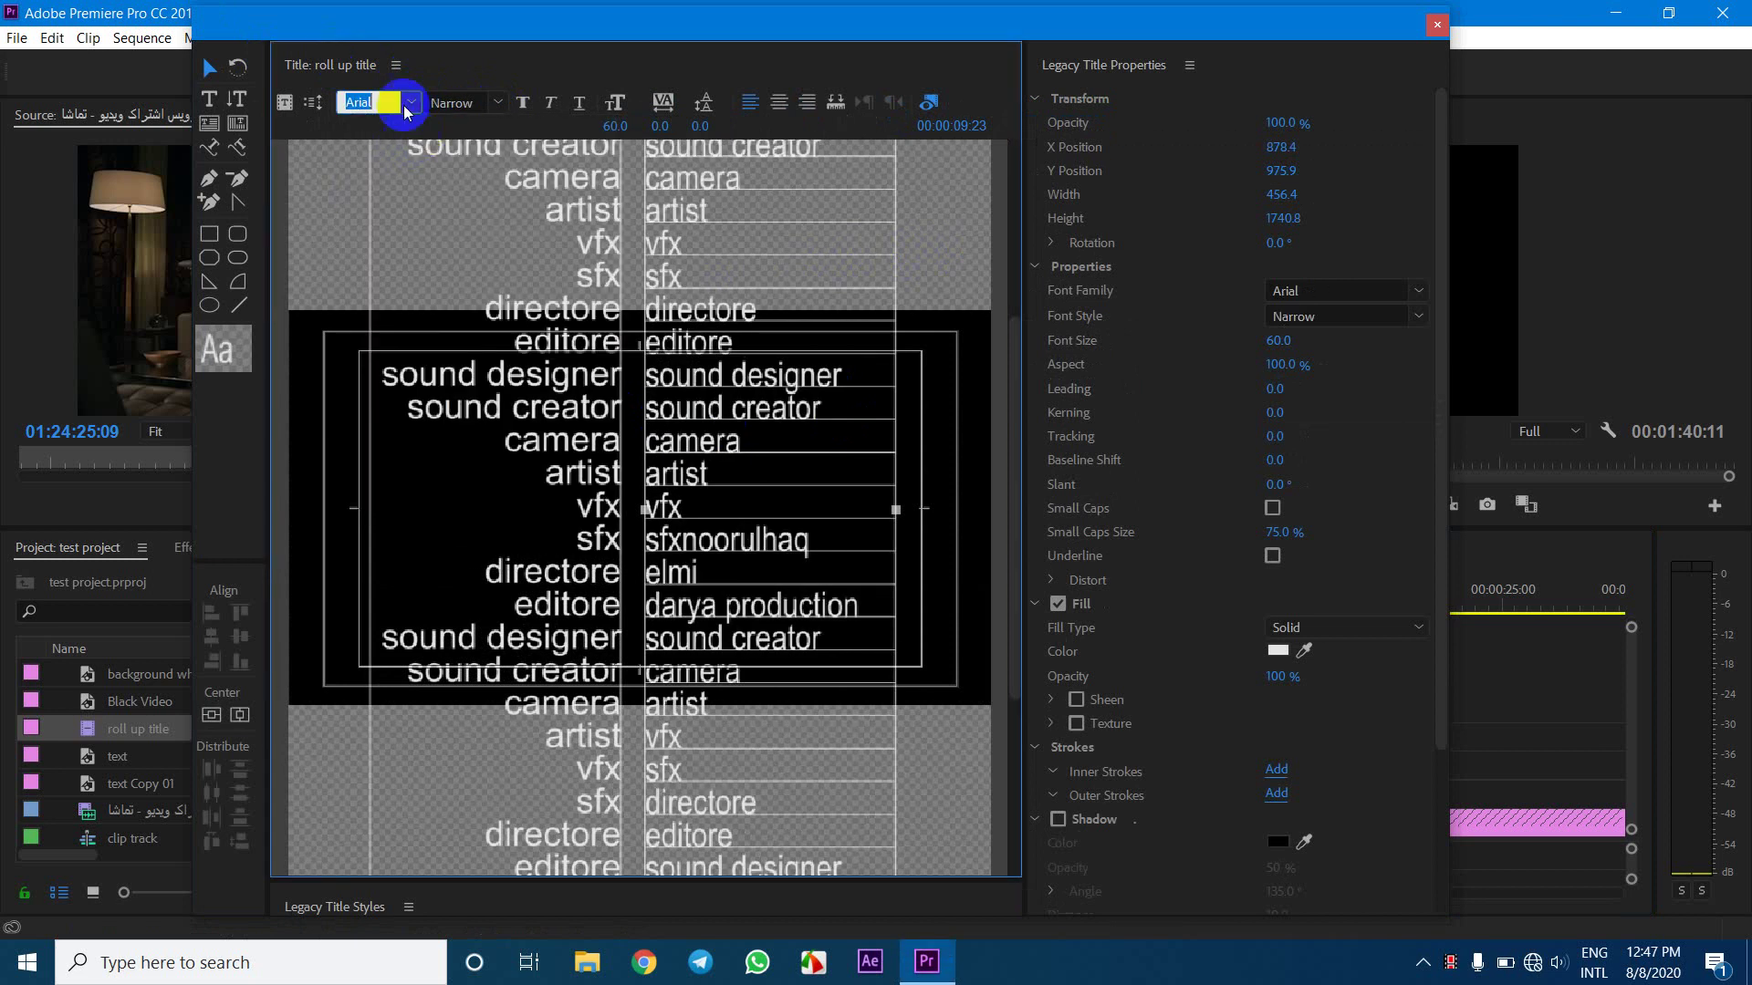
pyautogui.click(499, 103)
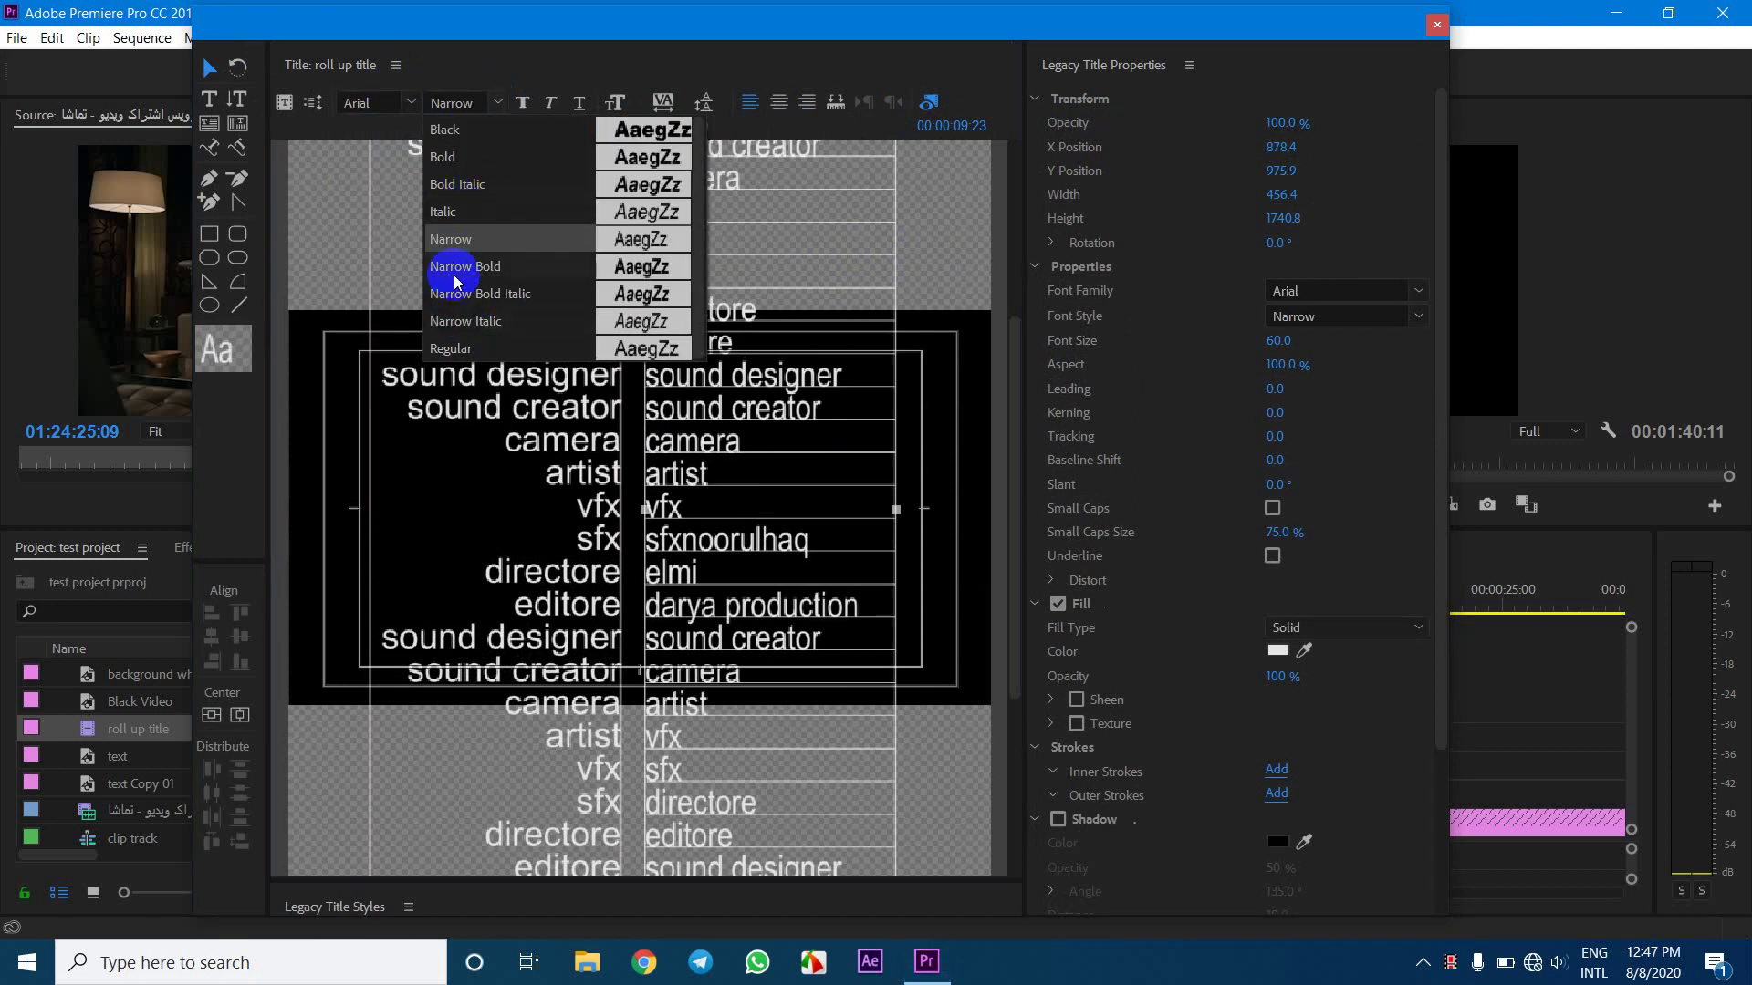
pyautogui.click(453, 347)
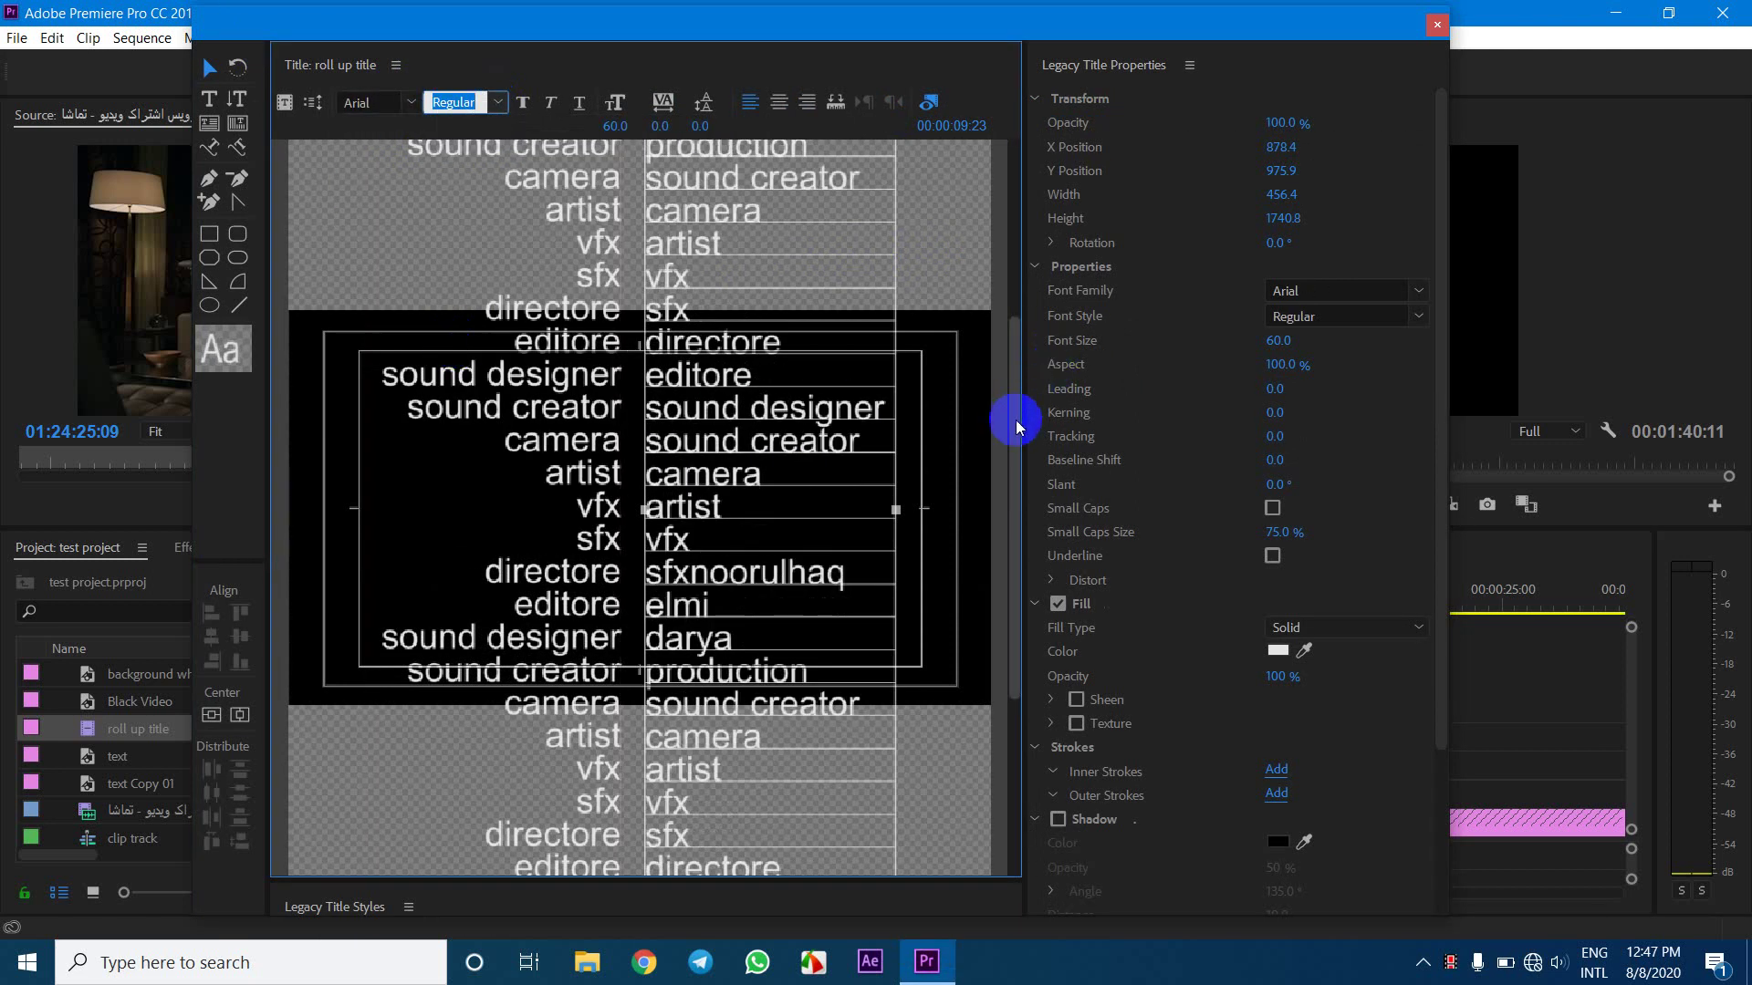
pyautogui.moveTo(1016, 418); pyautogui.dragTo(982, 125)
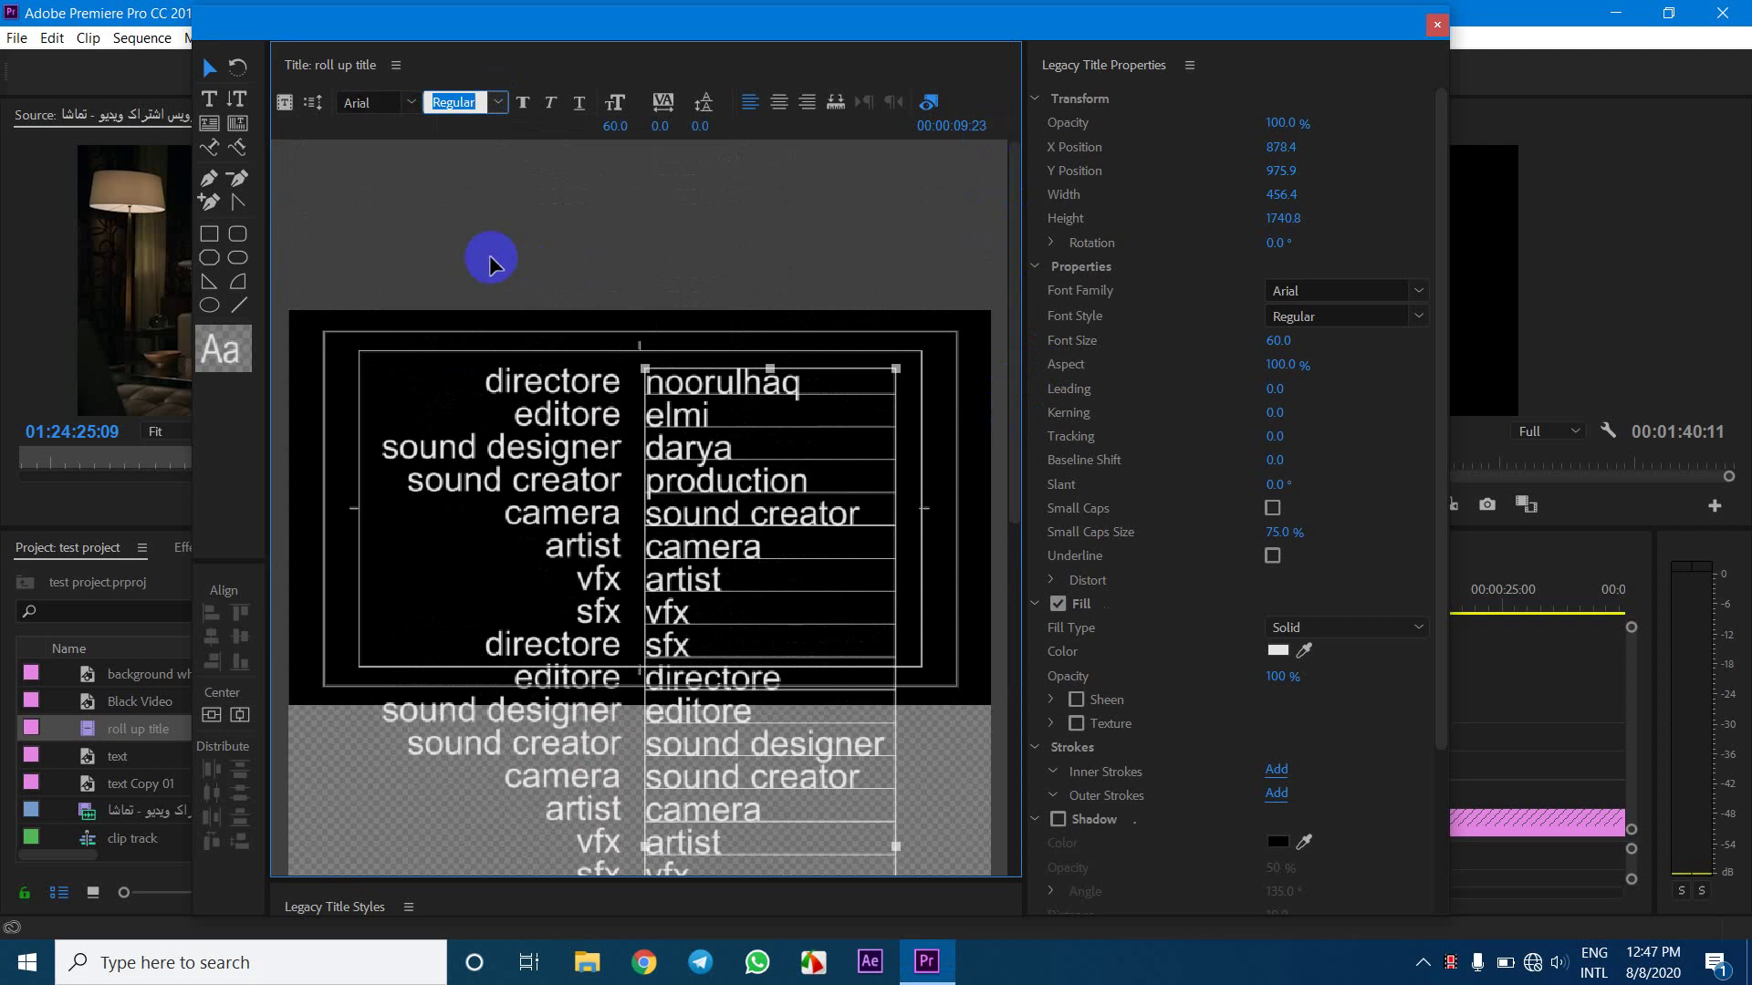
pyautogui.click(595, 324)
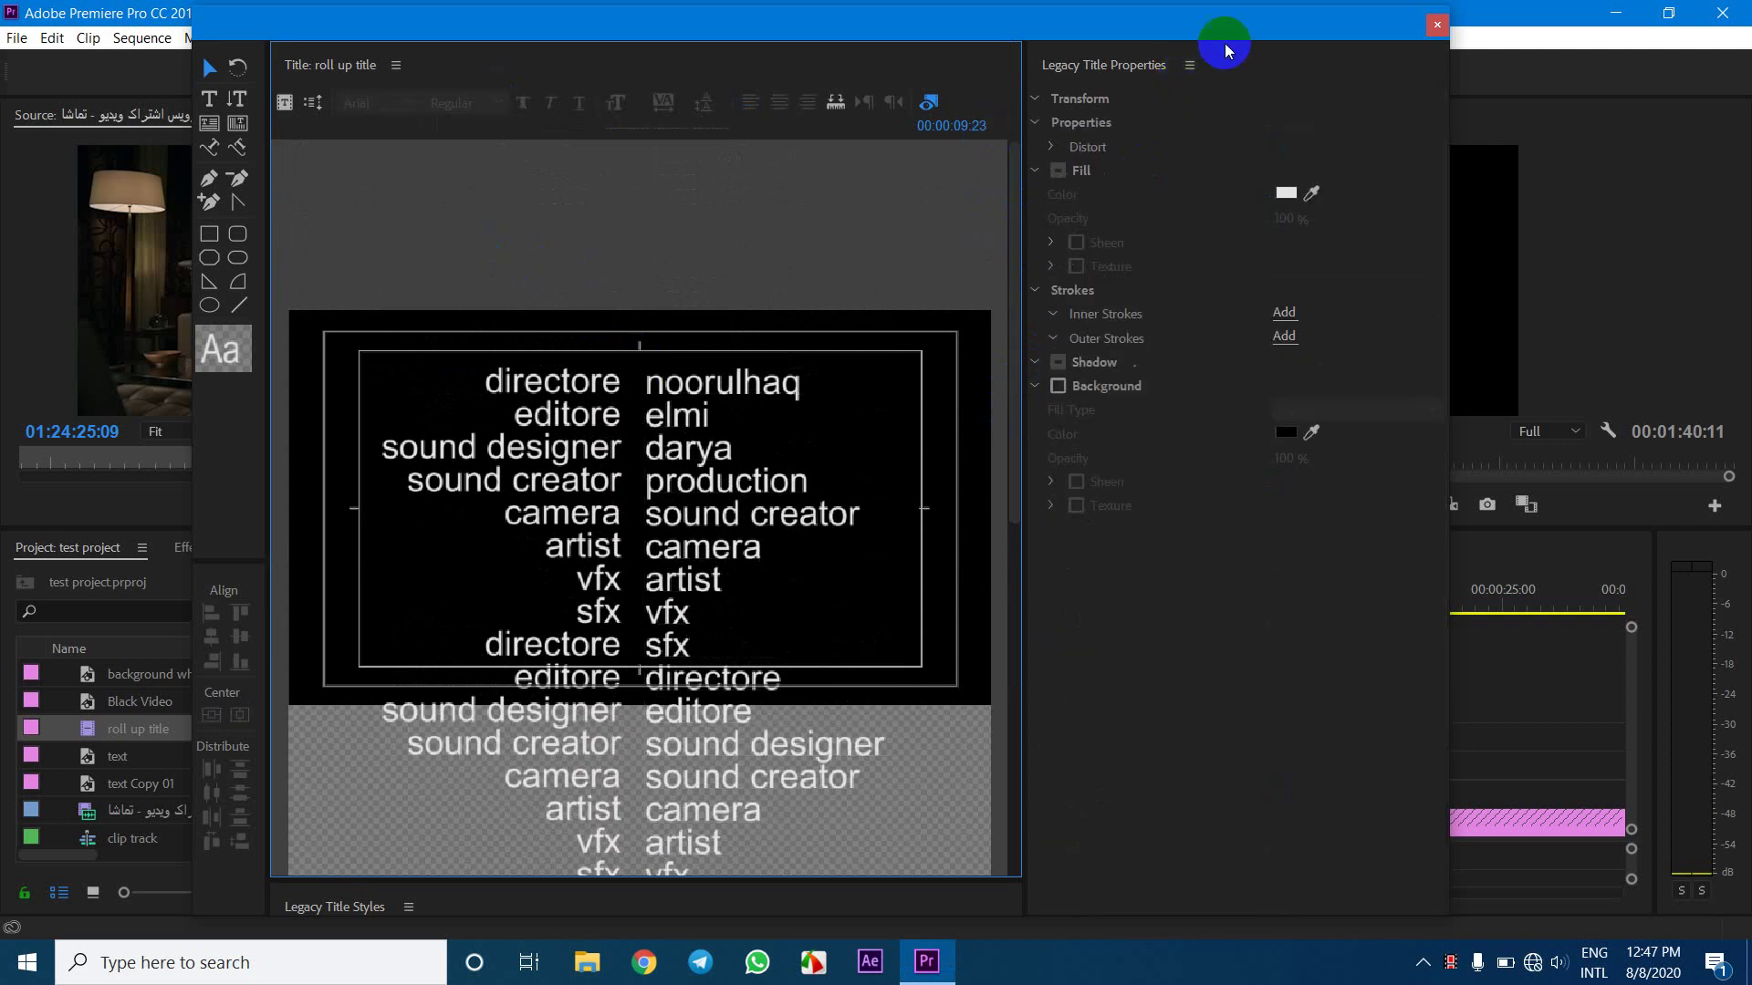
# Lower both credit columns about 57 px to make room above them
pyautogui.moveTo(1232, 32); pyautogui.dragTo(438, 137)
pyautogui.moveTo(992, 602); pyautogui.dragTo(921, 606)
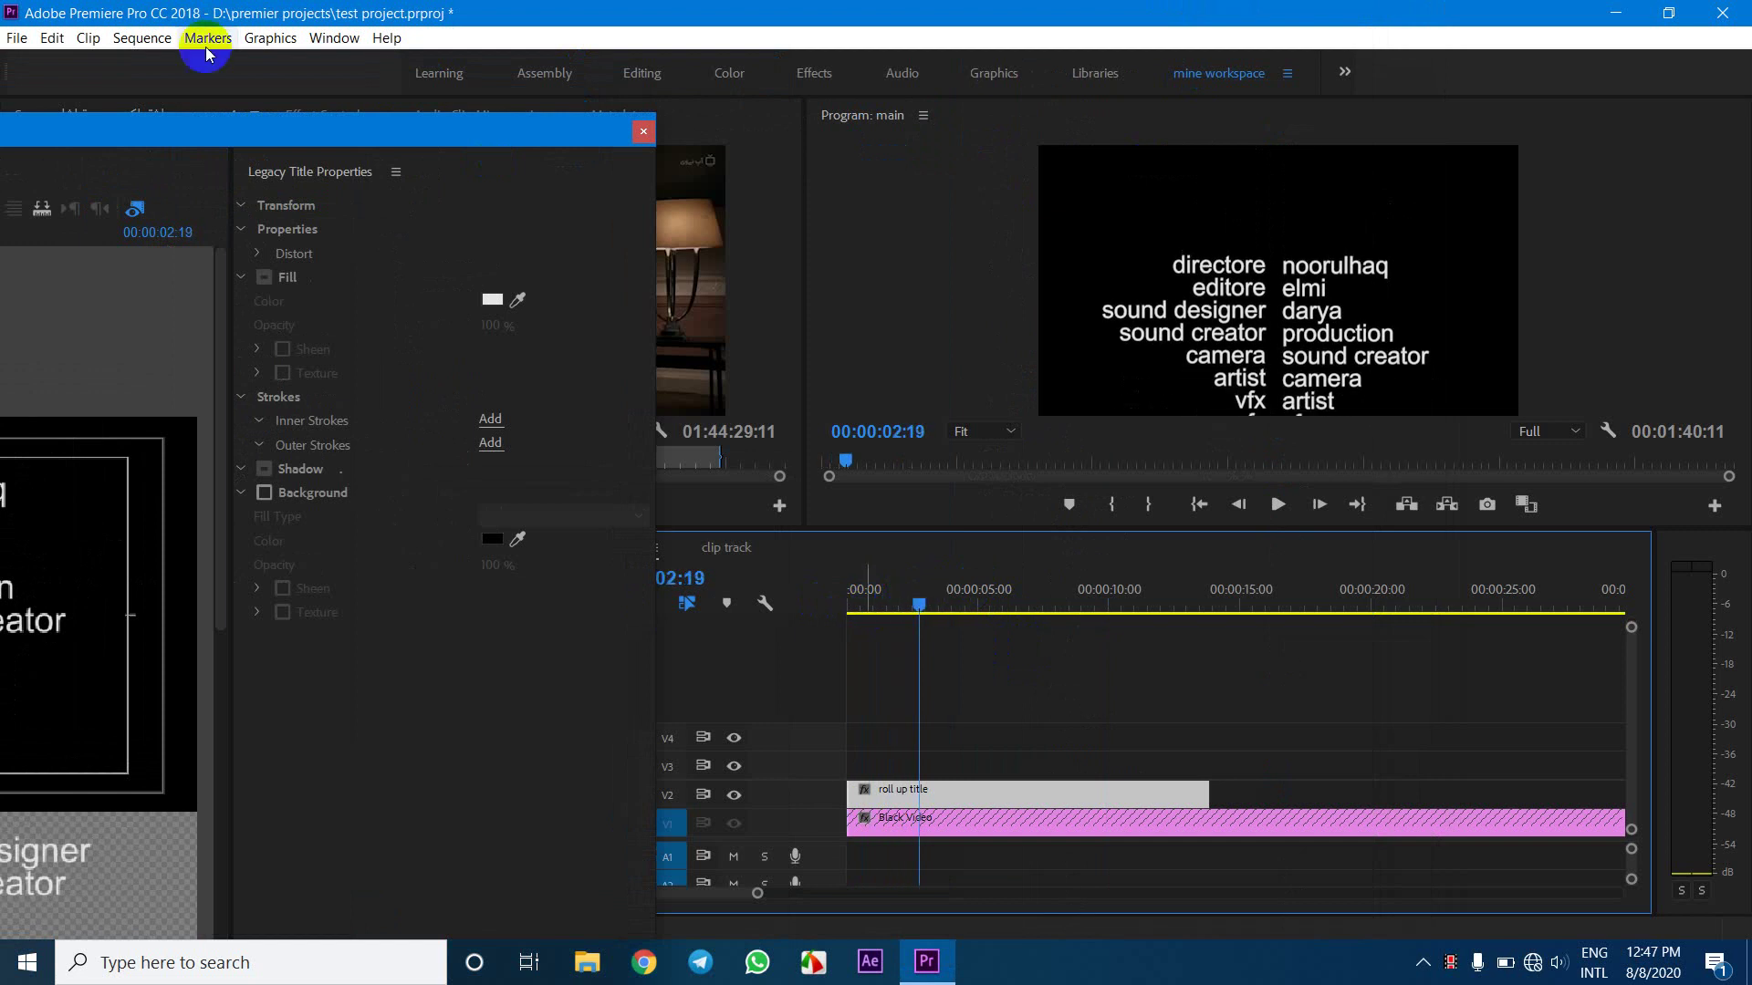
pyautogui.moveTo(239, 129); pyautogui.dragTo(960, 100)
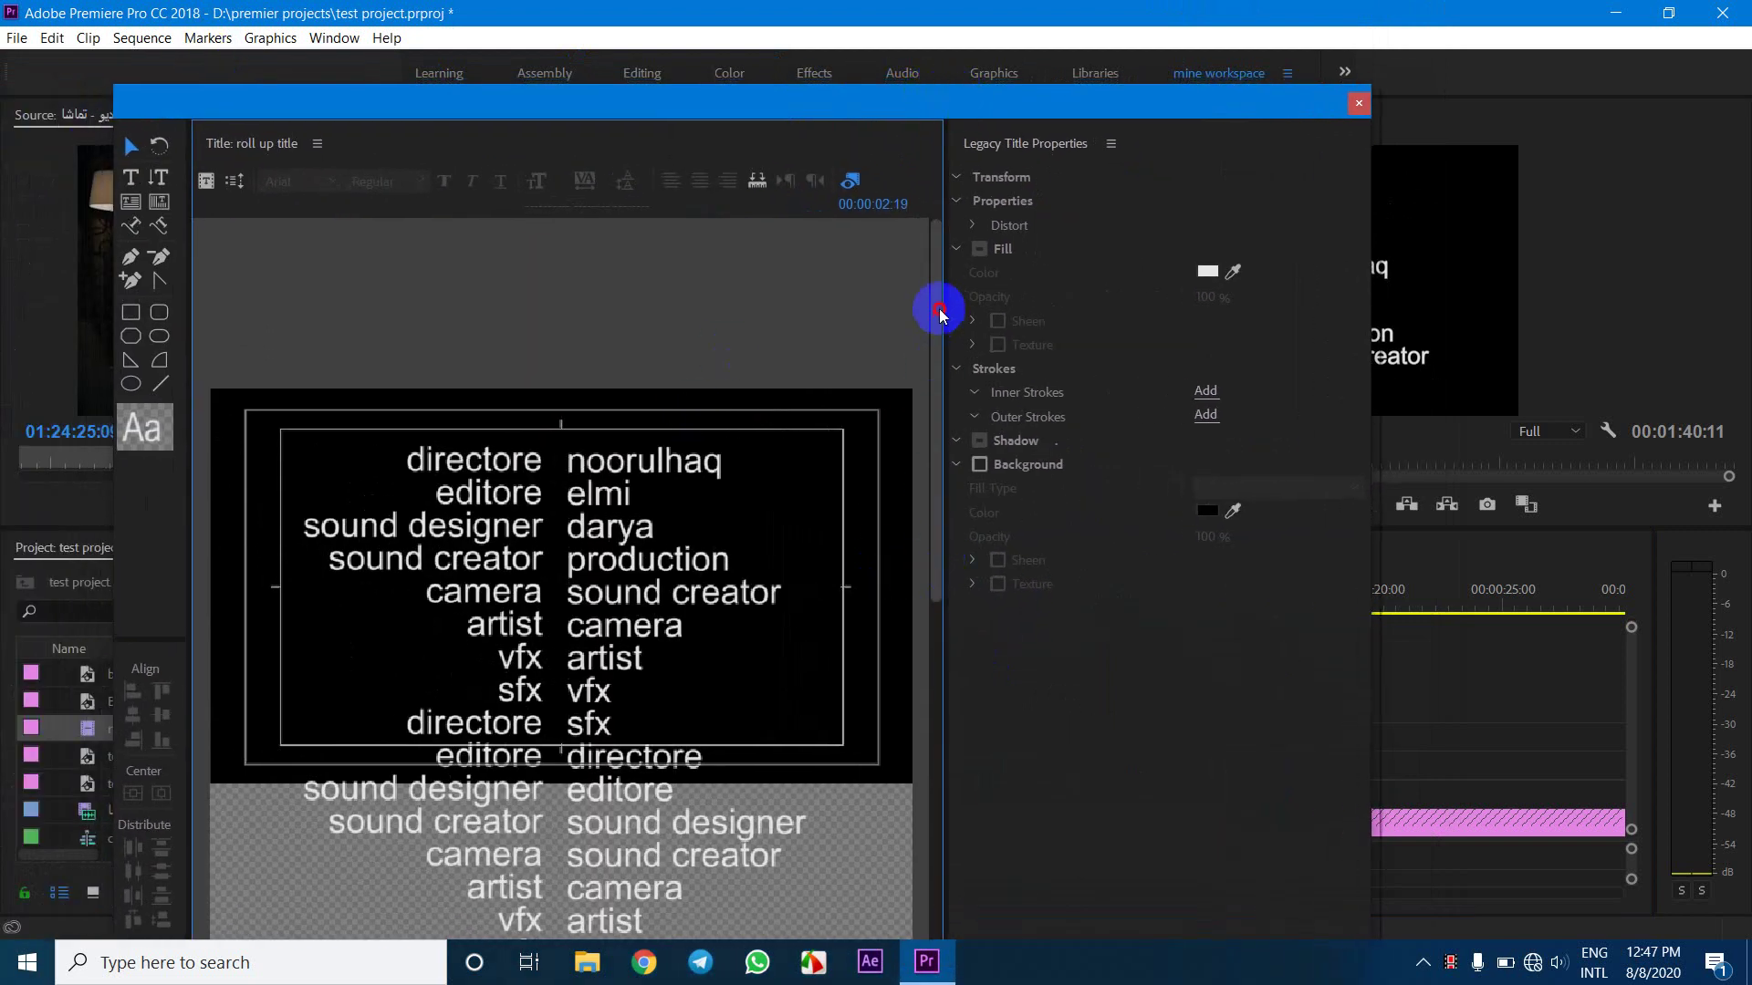
pyautogui.click(816, 495)
pyautogui.click(862, 489)
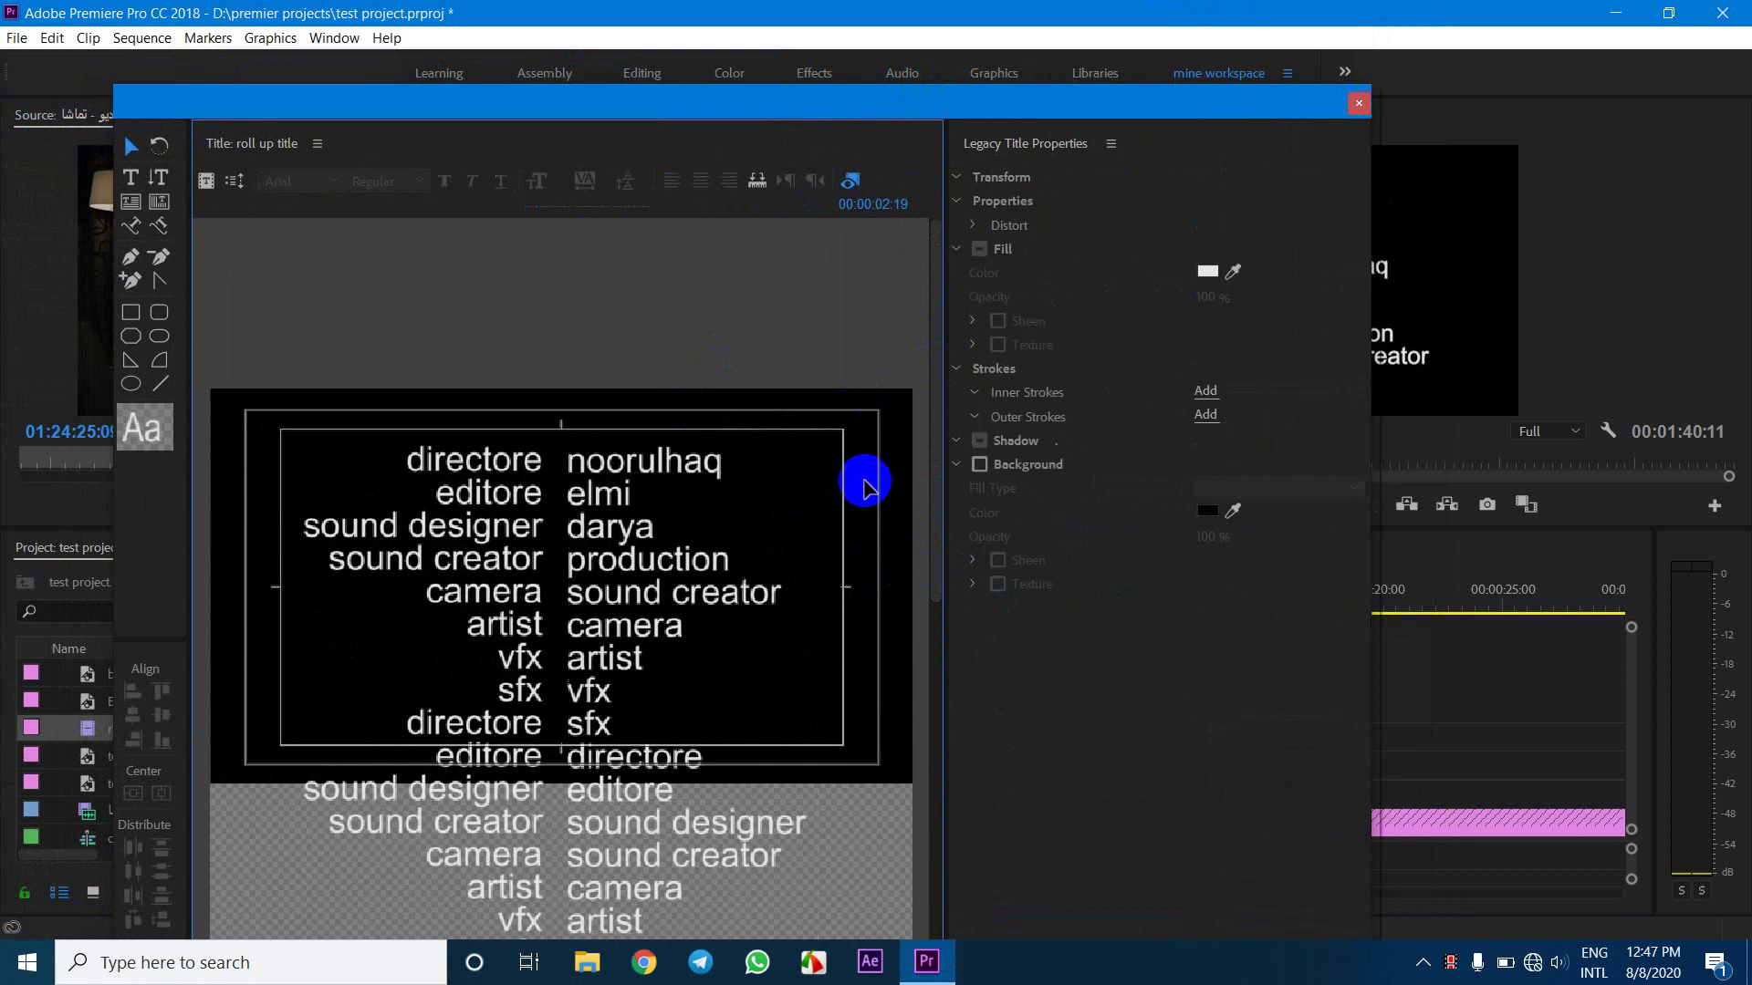
pyautogui.moveTo(625, 467); pyautogui.dragTo(629, 539)
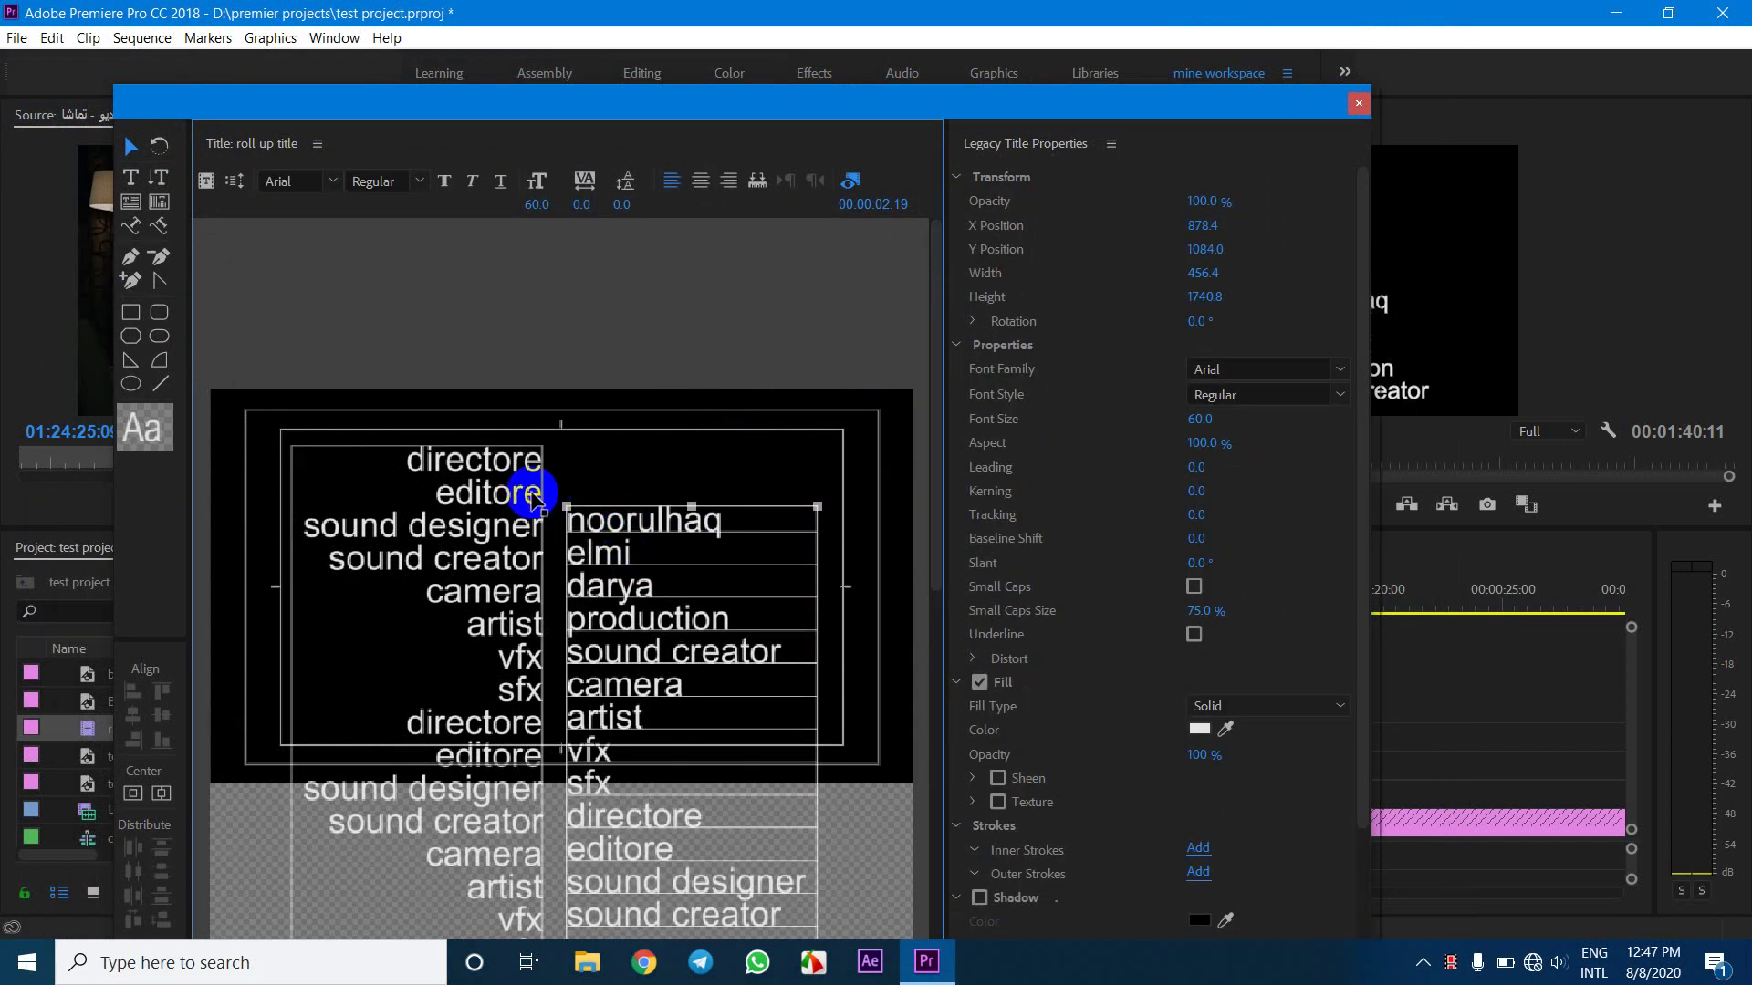
pyautogui.moveTo(466, 499); pyautogui.dragTo(467, 540)
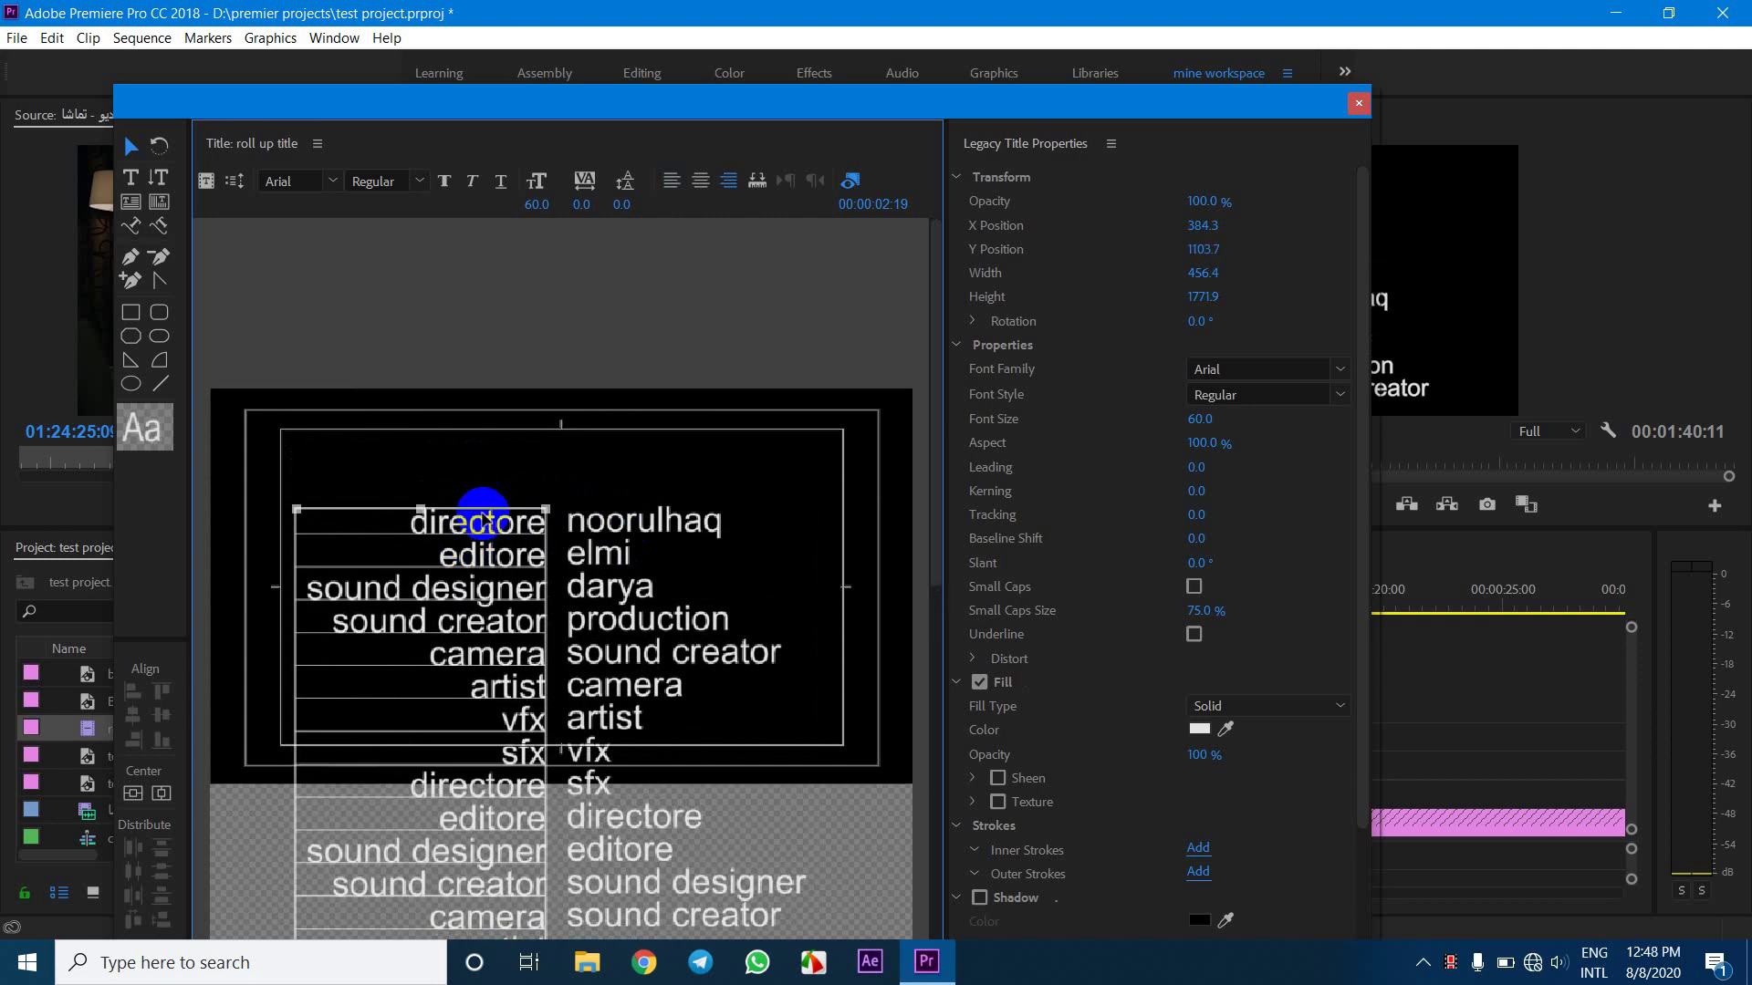
# Draw a new 737.6-wide horizontal text box above the credit columns
pyautogui.click(542, 453)
pyautogui.click(130, 182)
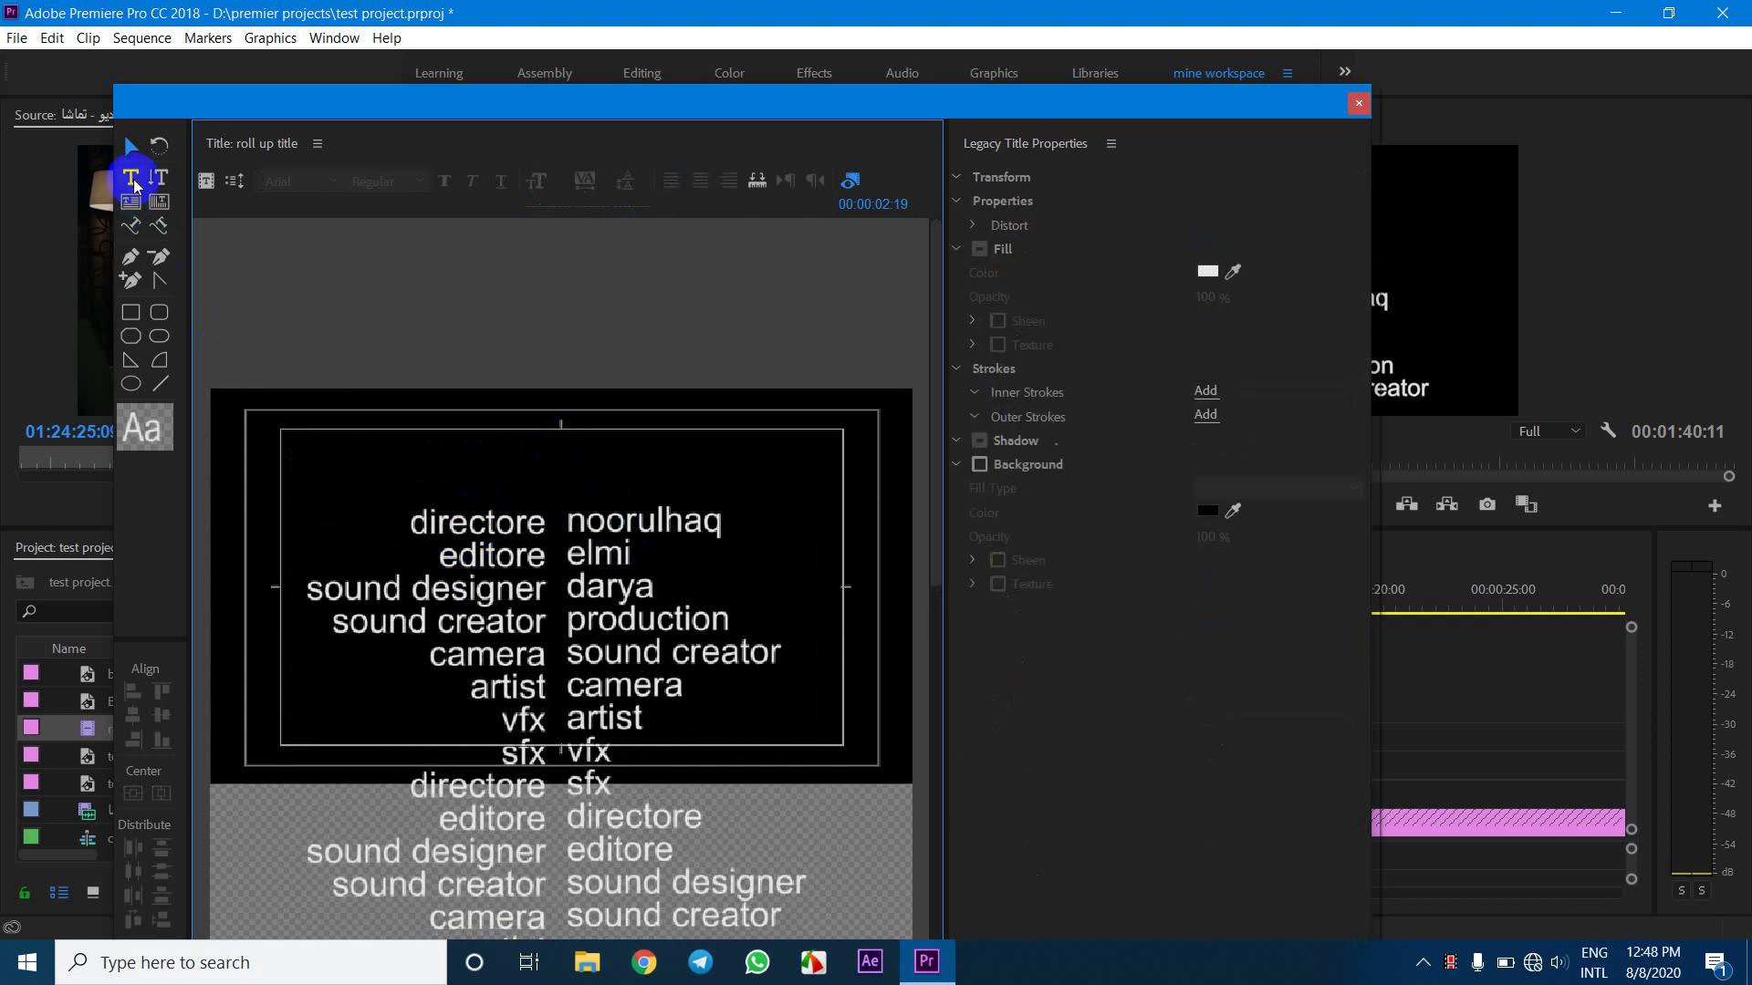
pyautogui.moveTo(379, 441); pyautogui.dragTo(784, 497)
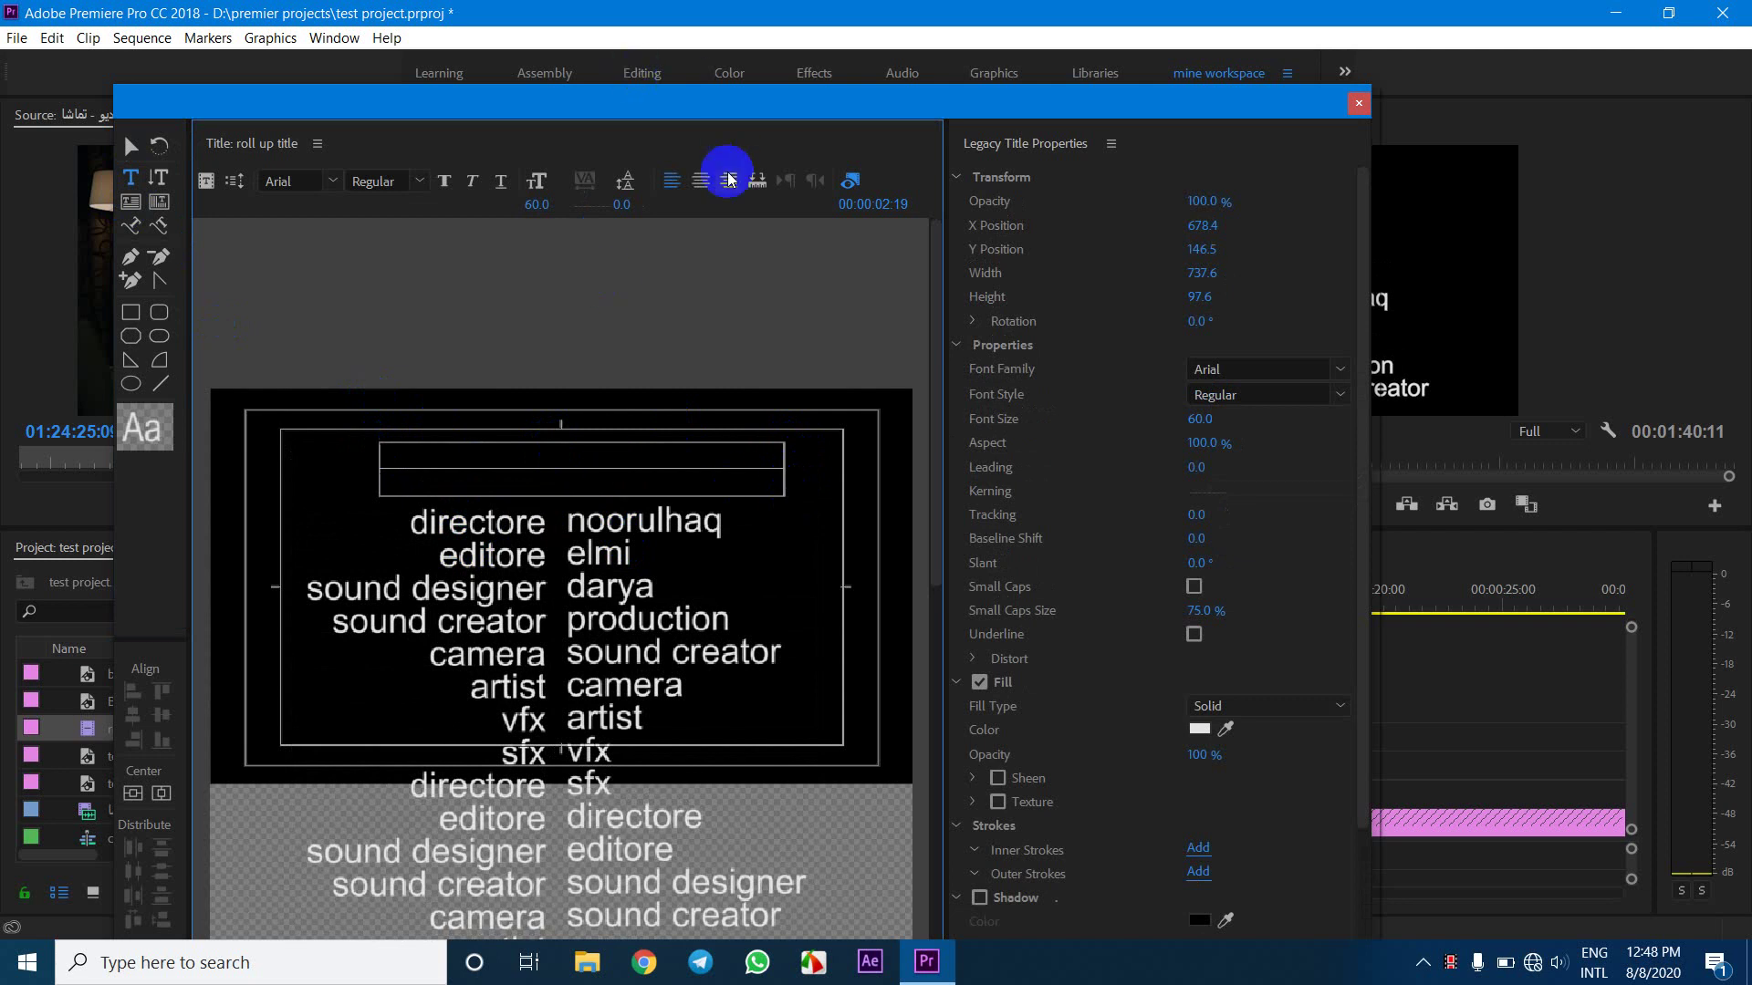
# Type a centre-aligned 'Darya Production' heading and make it bold
pyautogui.click(702, 184)
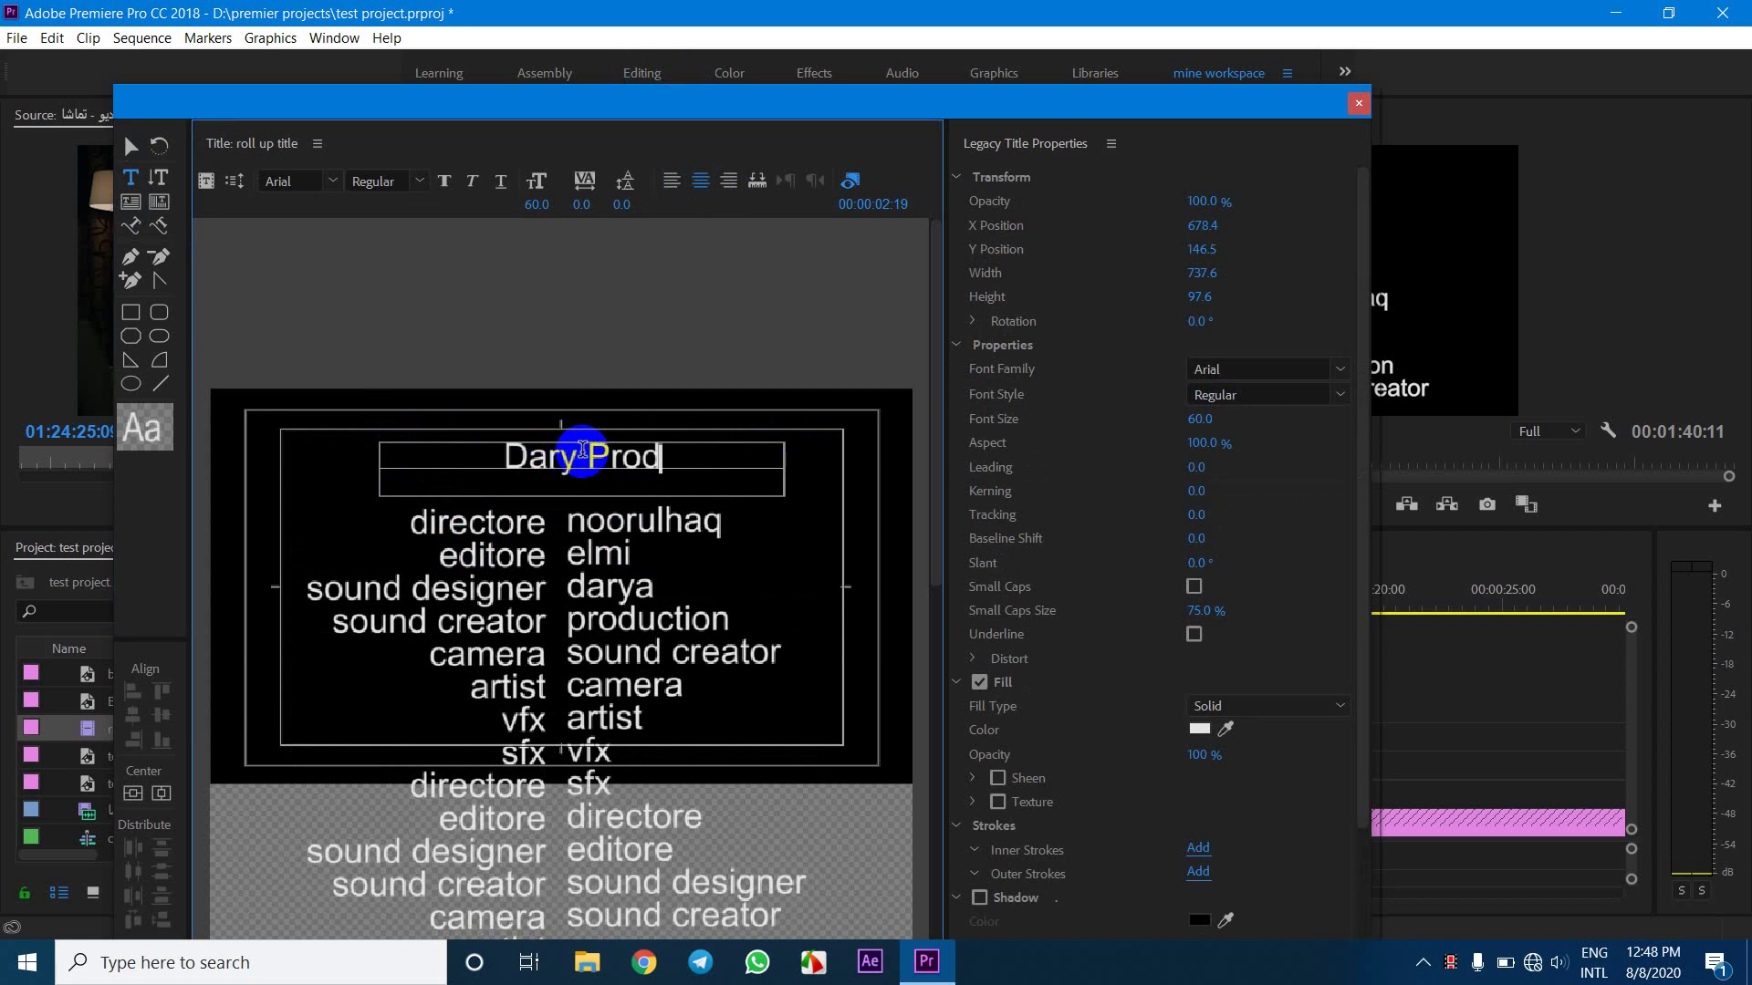
pyautogui.write('uction')
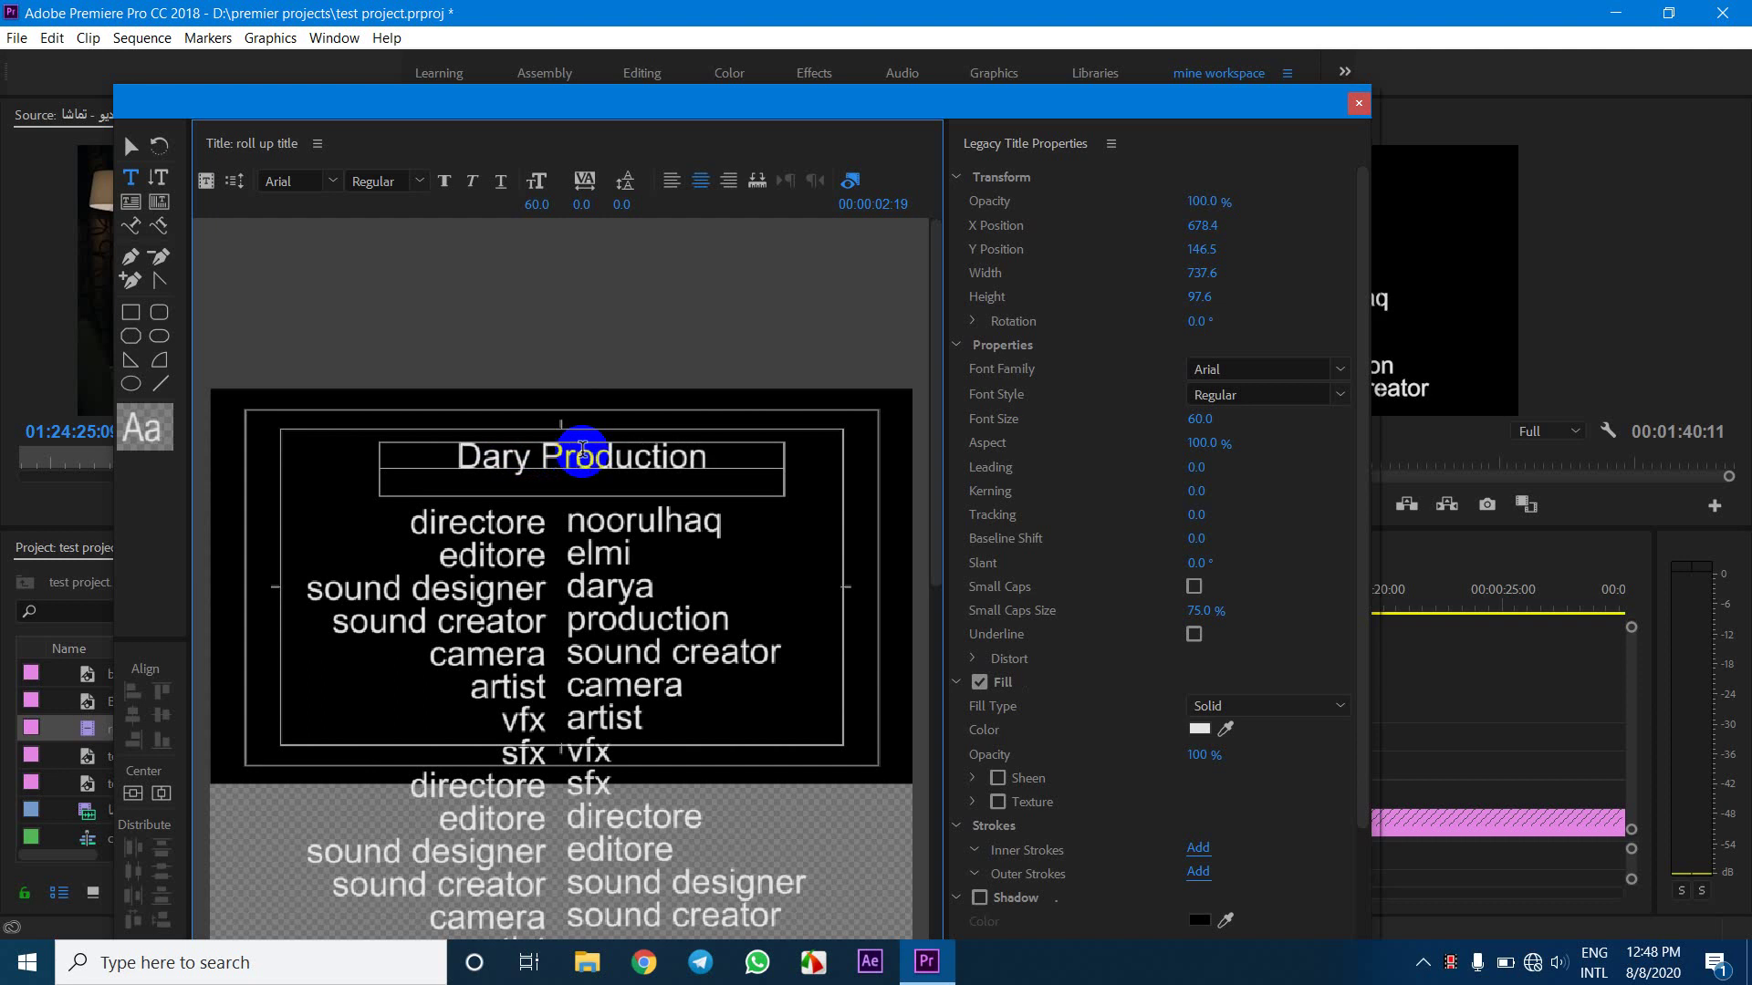
pyautogui.hotkey('ctrl', 'a')
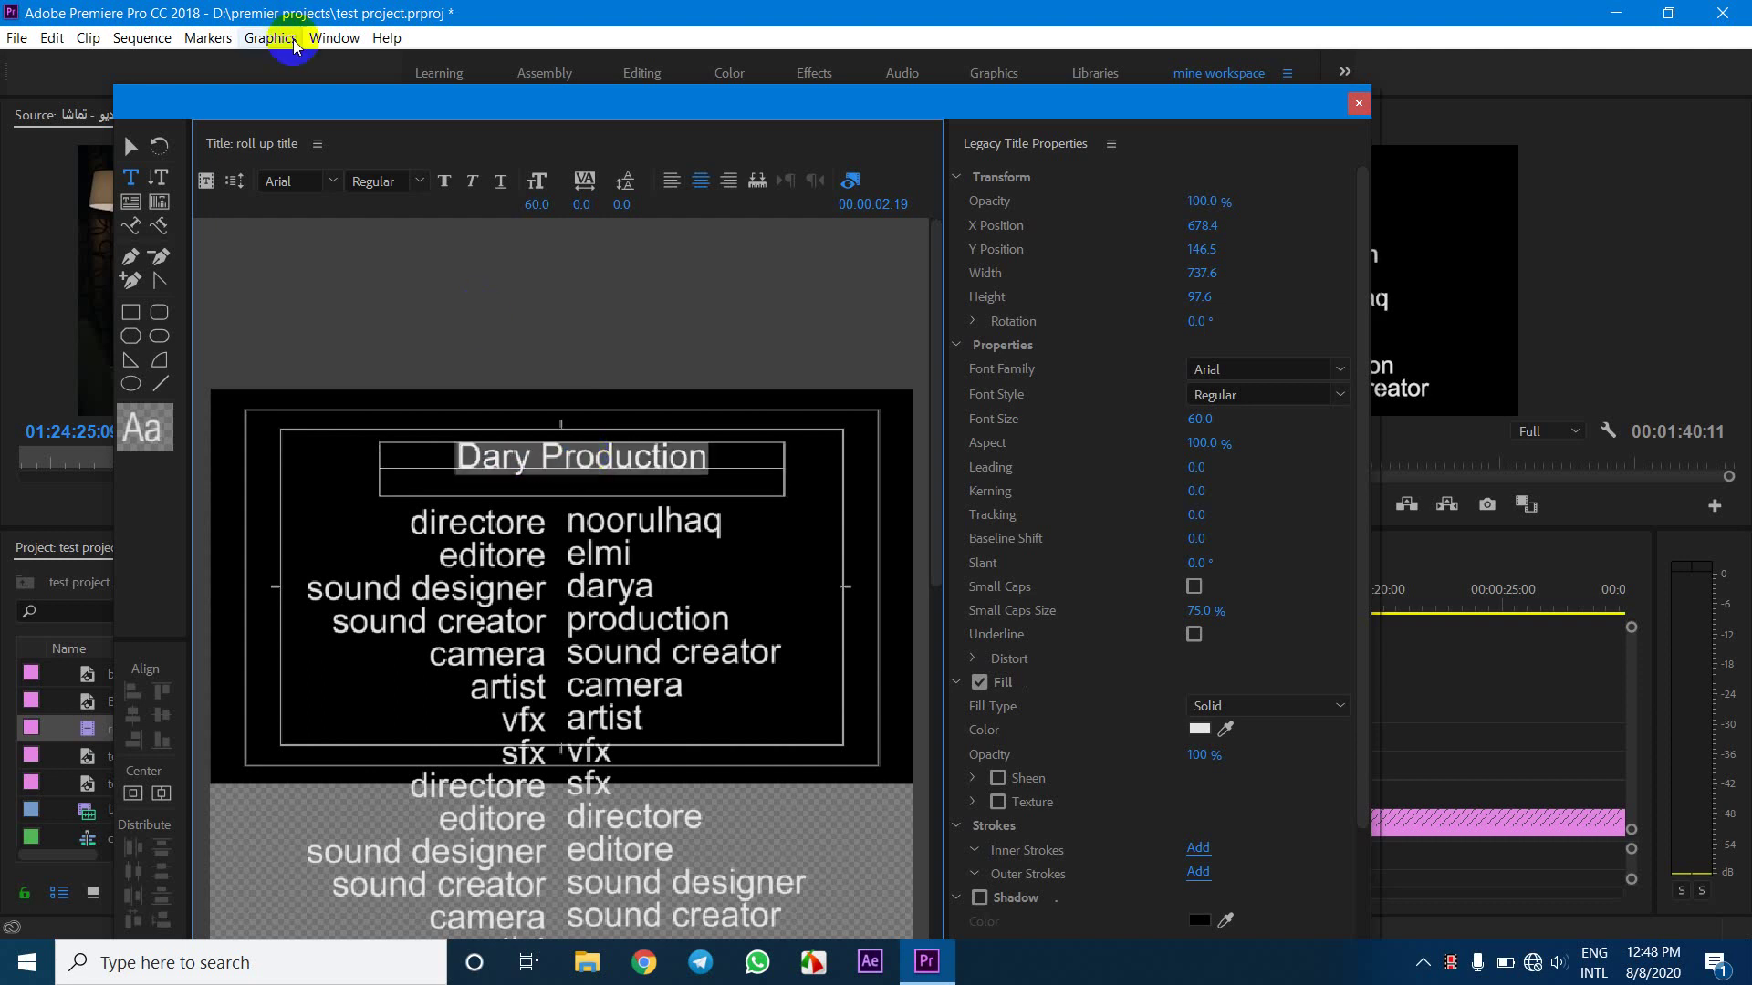
pyautogui.click(420, 182)
pyautogui.click(388, 234)
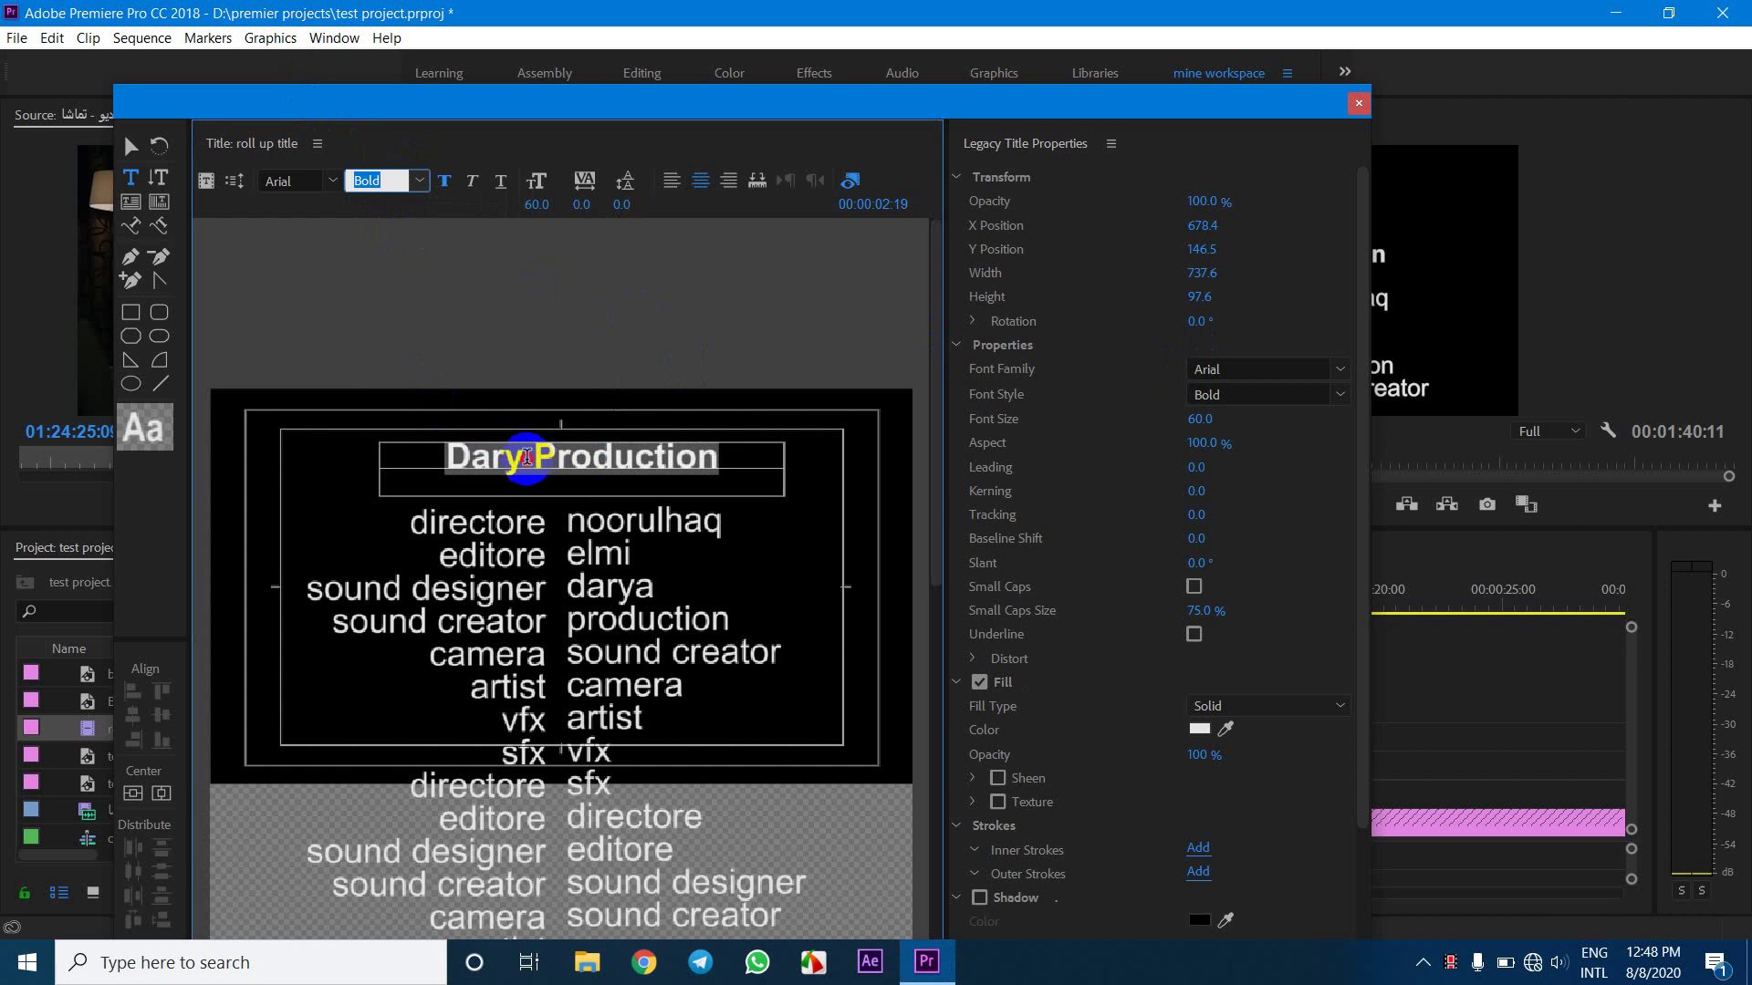
# Correct the heading spelling to 'Darya' and select the whole line for a fill colour change
pyautogui.click(528, 457)
pyautogui.write('a')
pyautogui.tripleClick(527, 458)
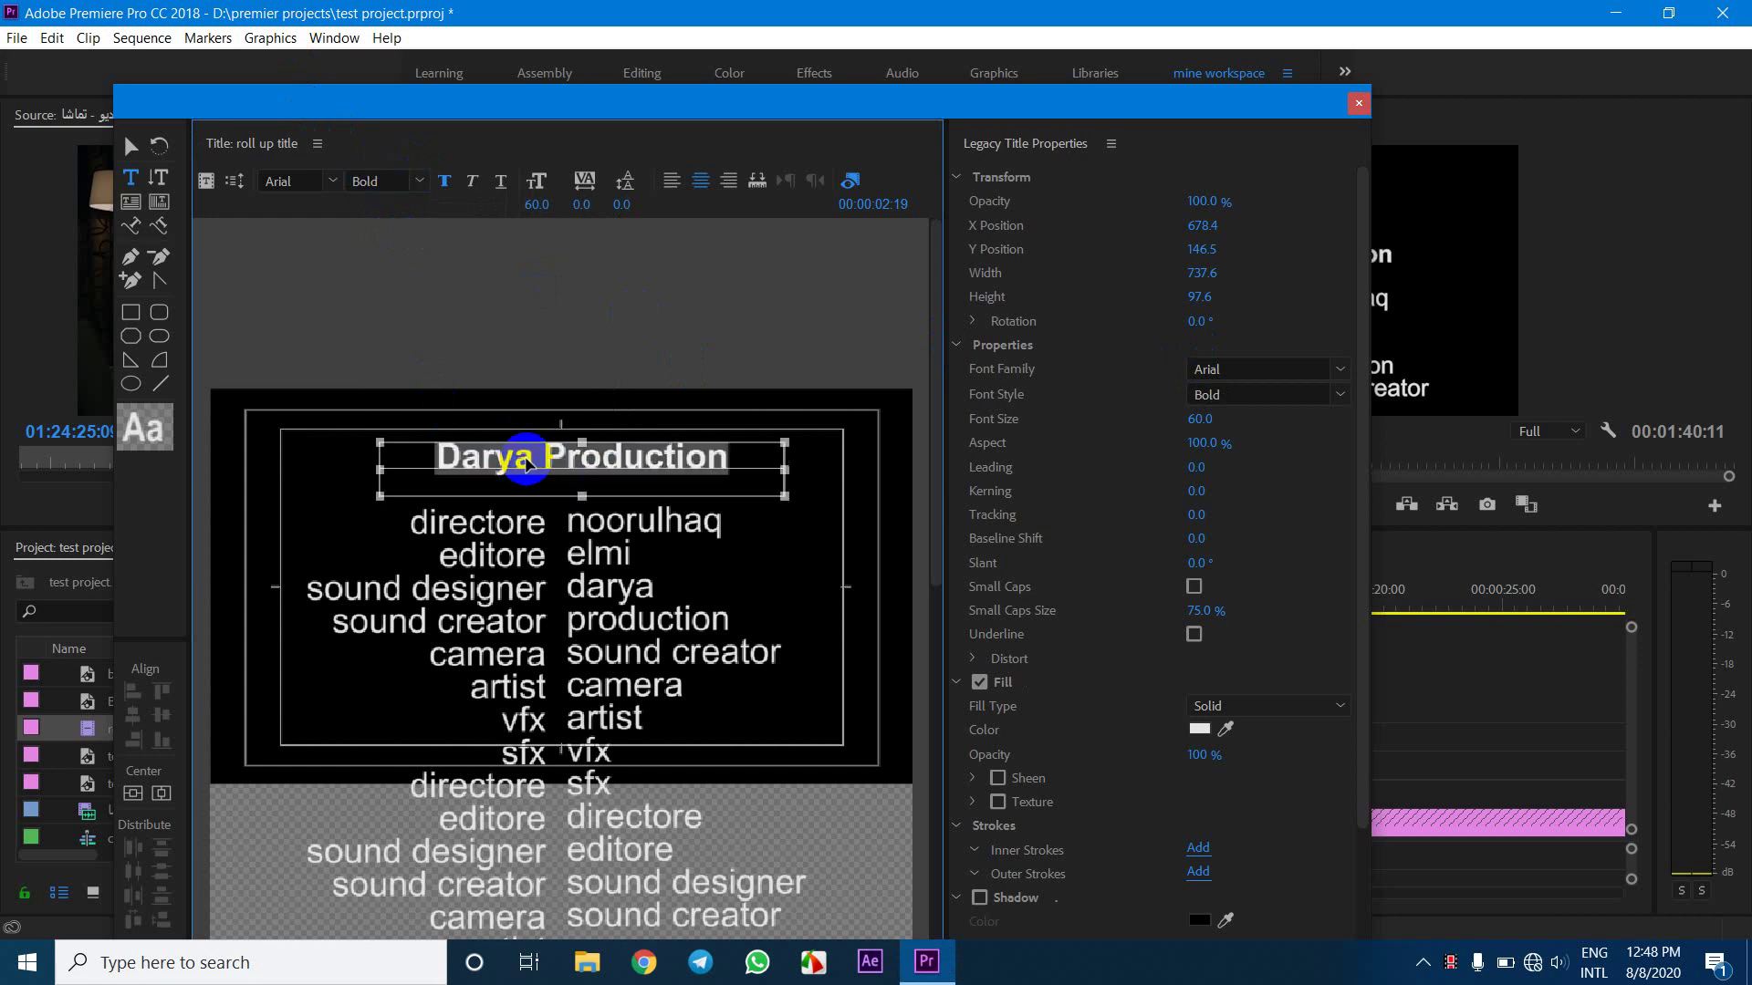
pyautogui.click(1209, 707)
pyautogui.click(1202, 728)
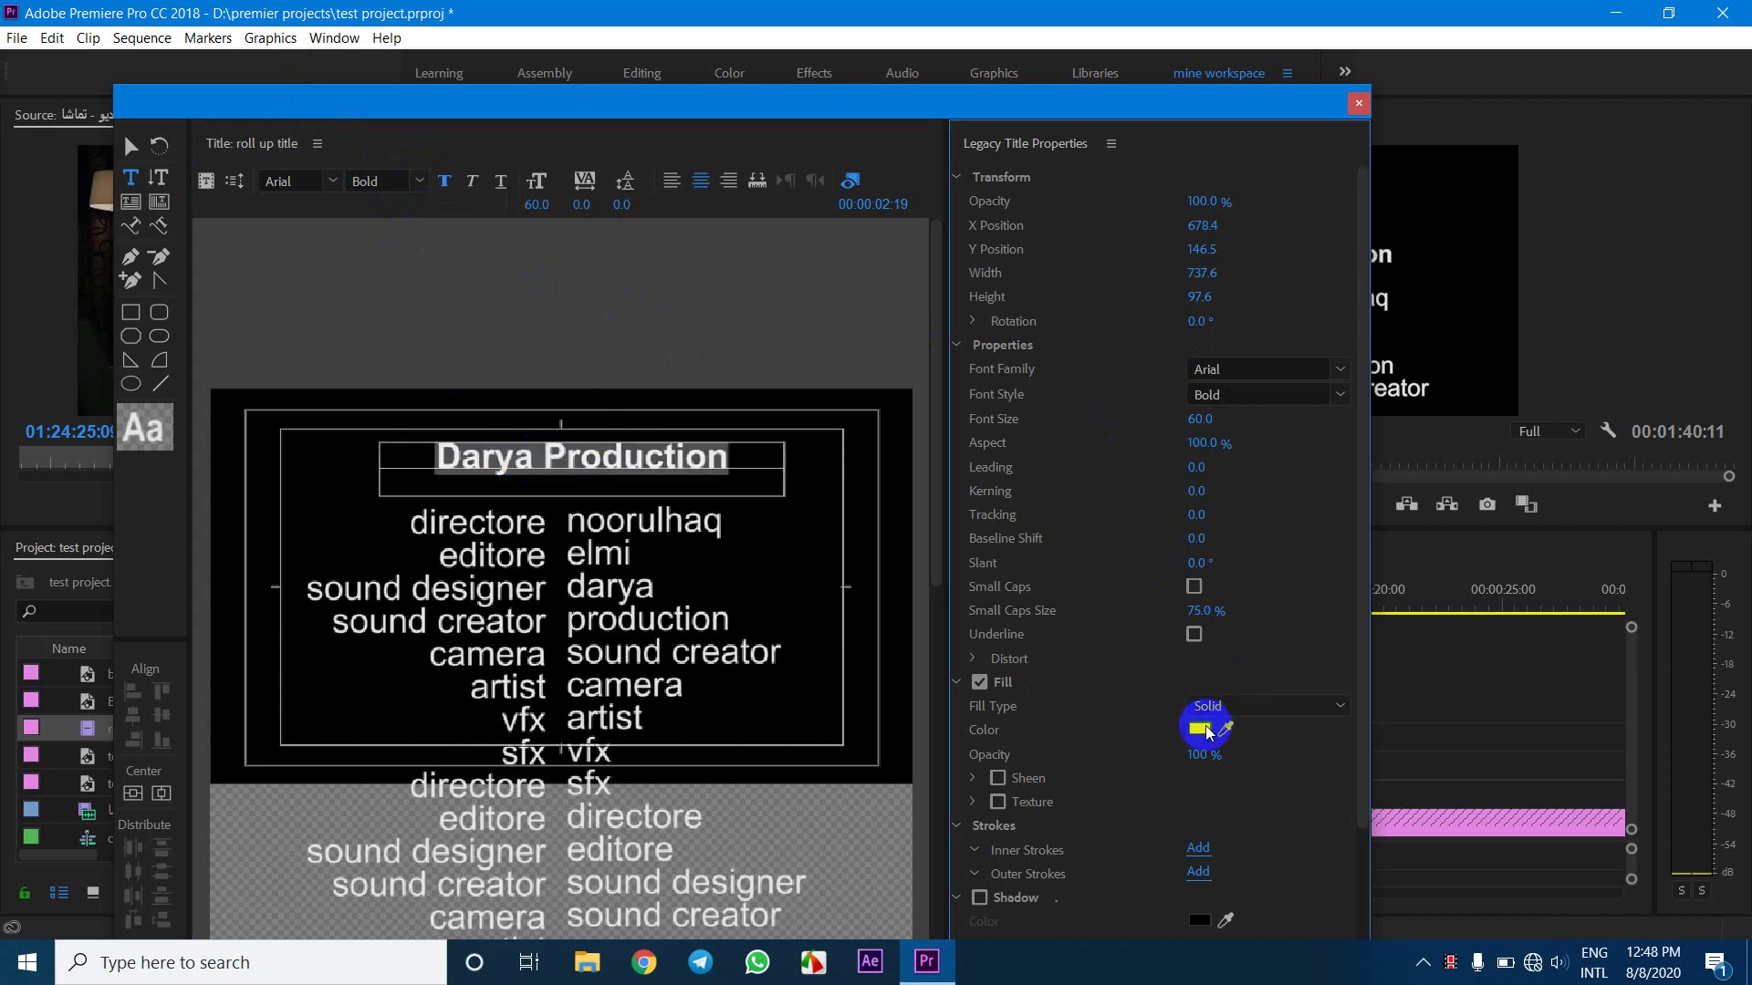
# Change the heading fill to a linear gradient with stops at both ends
pyautogui.moveTo(960, 656)
pyautogui.mouseDown()
pyautogui.moveTo(989, 590)
pyautogui.moveTo(976, 561)
pyautogui.moveTo(967, 642)
pyautogui.mouseUp()
pyautogui.click(1182, 393)
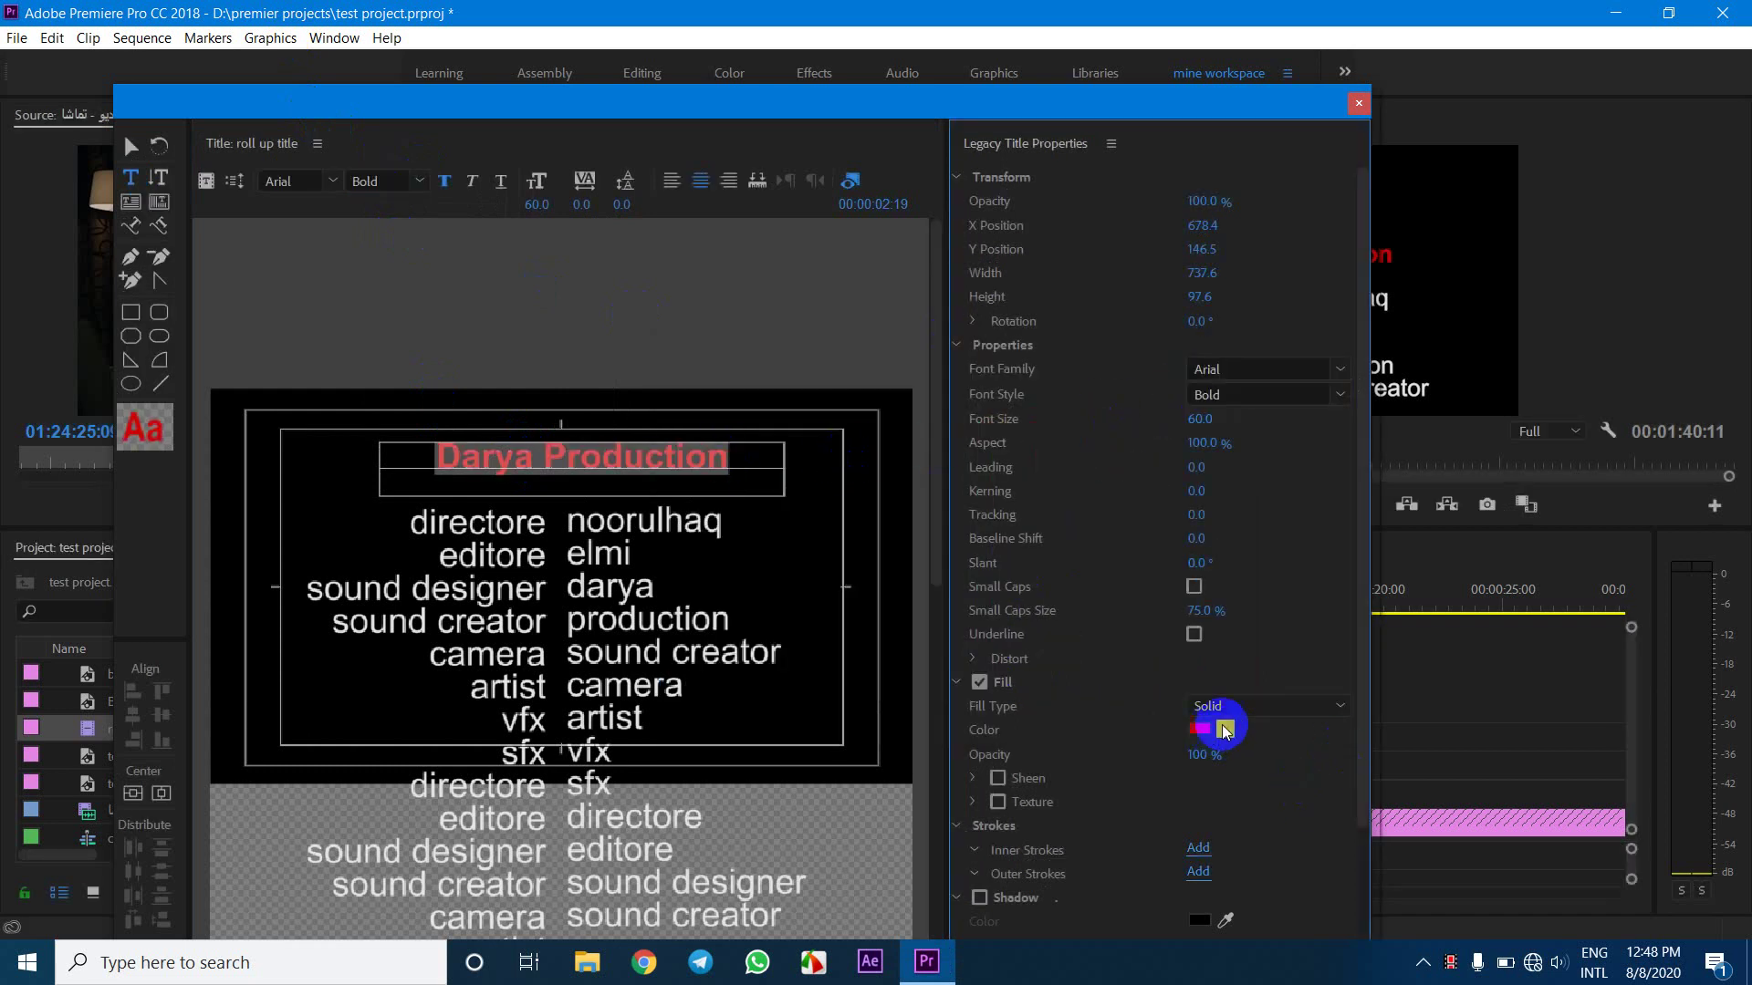
pyautogui.click(1237, 710)
pyautogui.click(1255, 755)
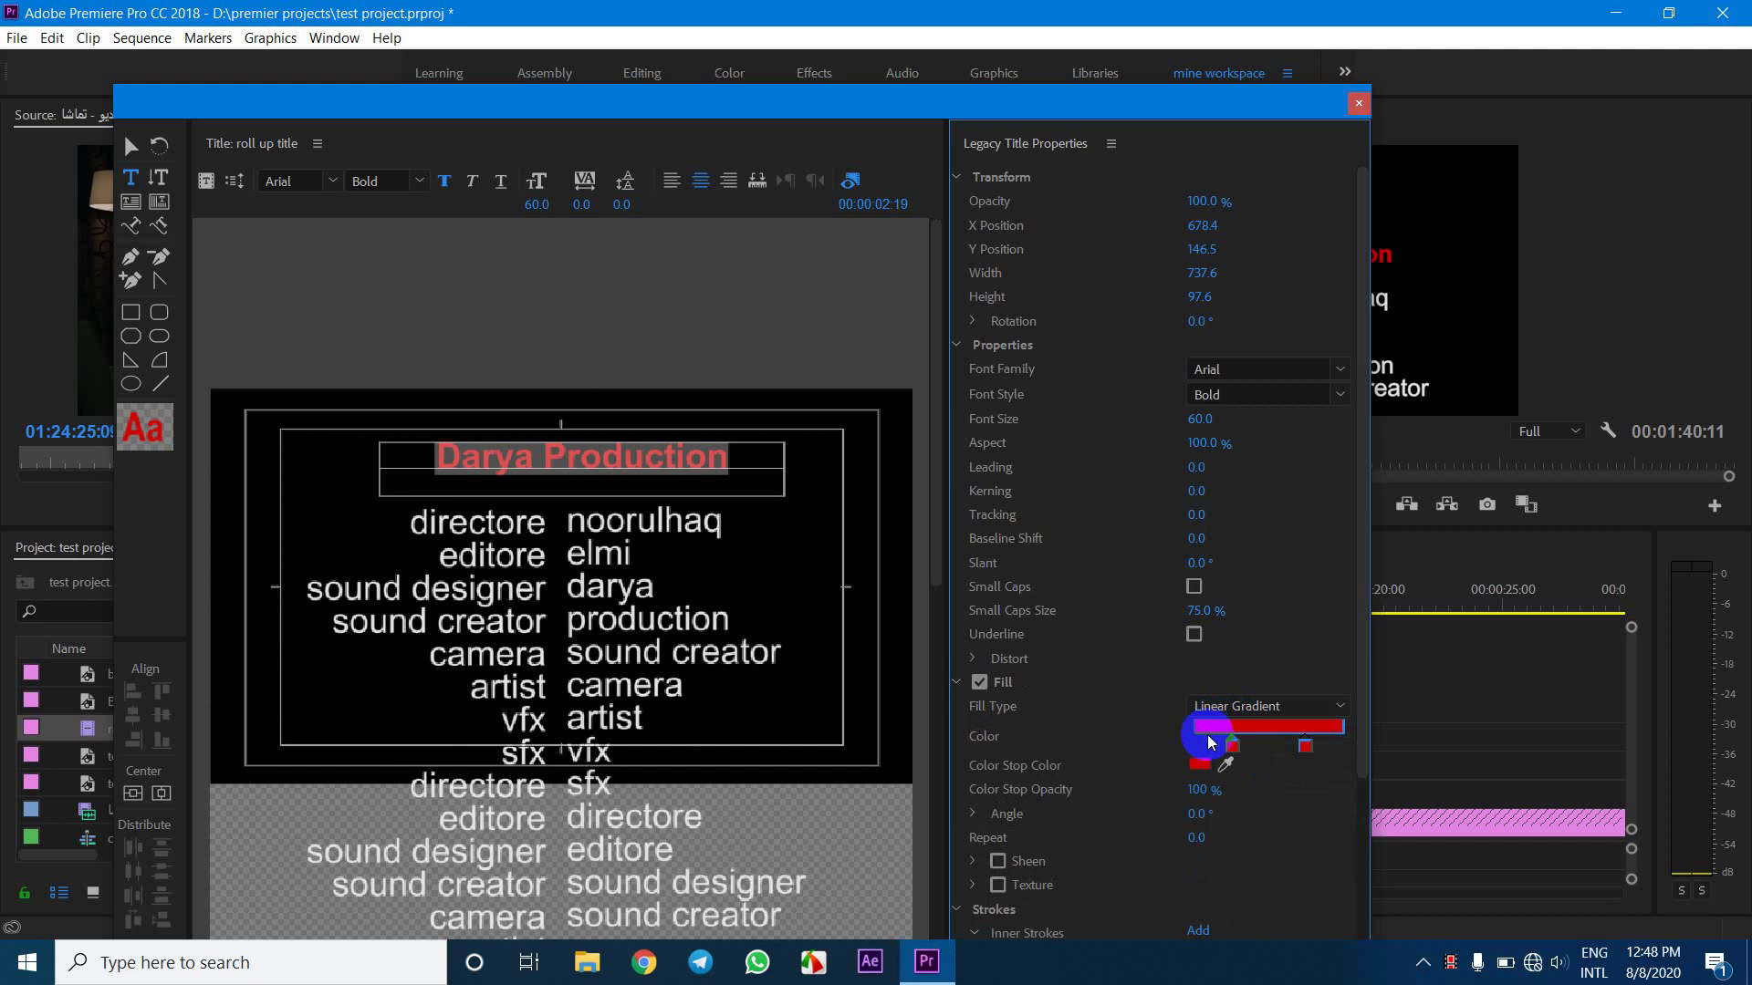
pyautogui.moveTo(1233, 748); pyautogui.dragTo(1195, 746)
pyautogui.click(1318, 746)
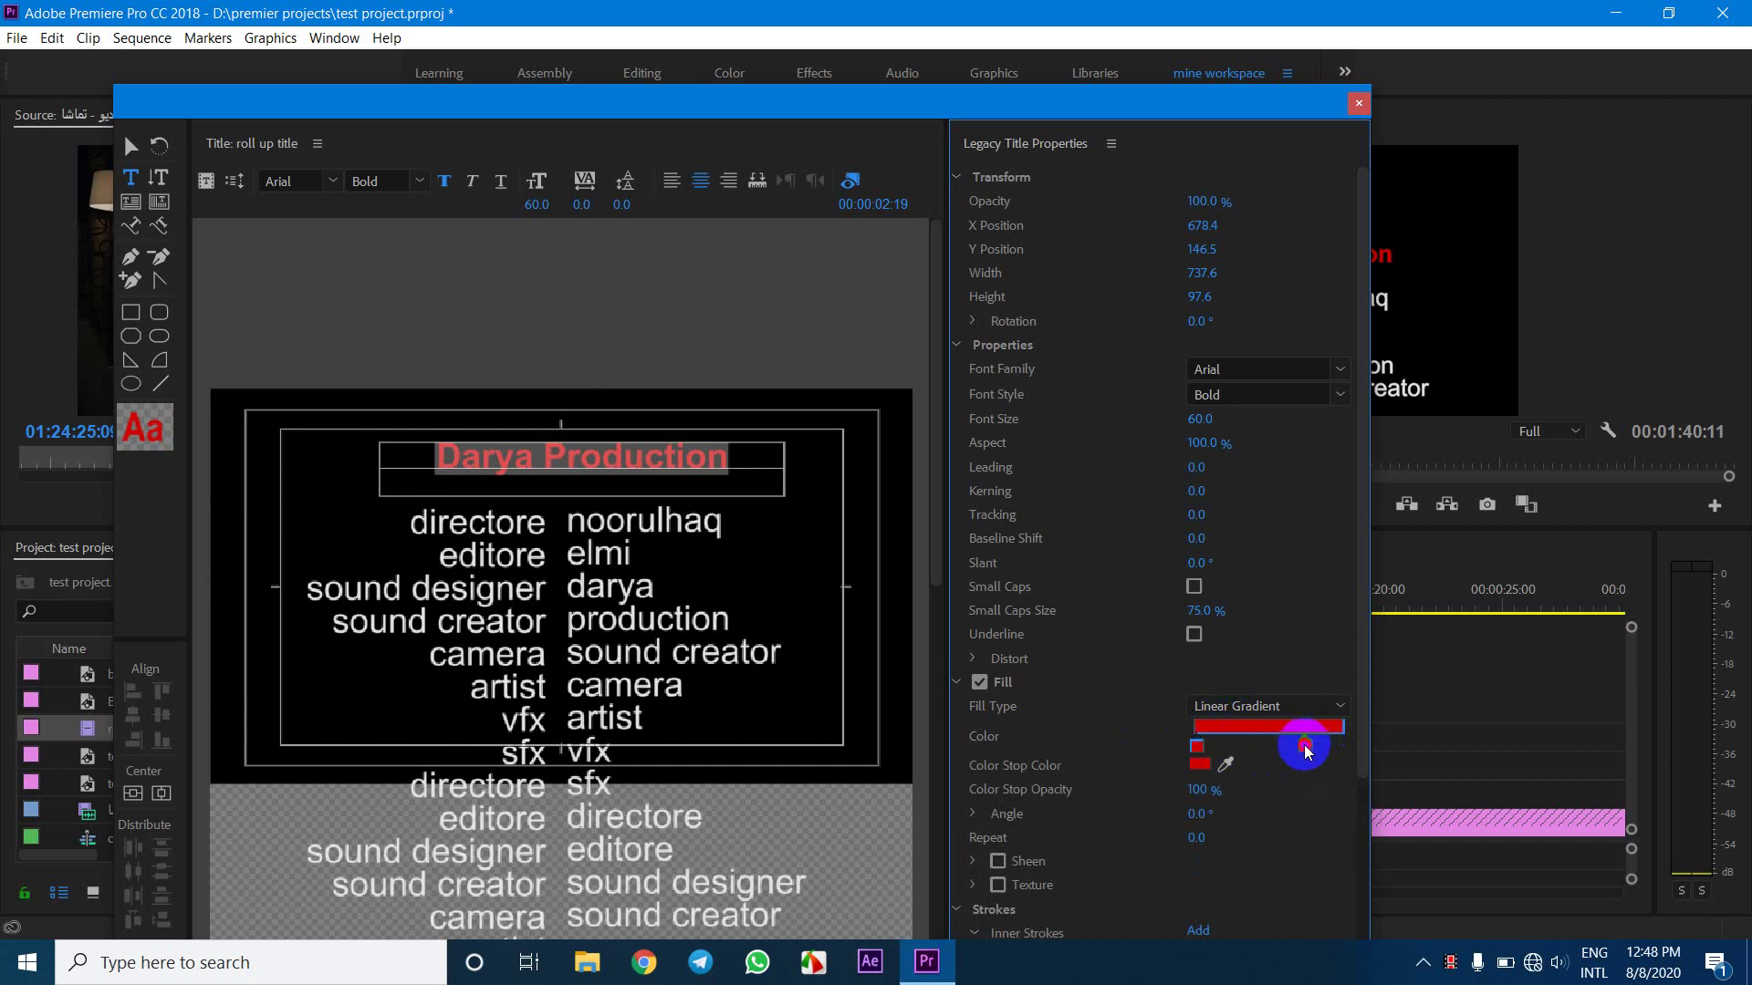
pyautogui.moveTo(1306, 751); pyautogui.dragTo(1376, 739)
pyautogui.click(1199, 751)
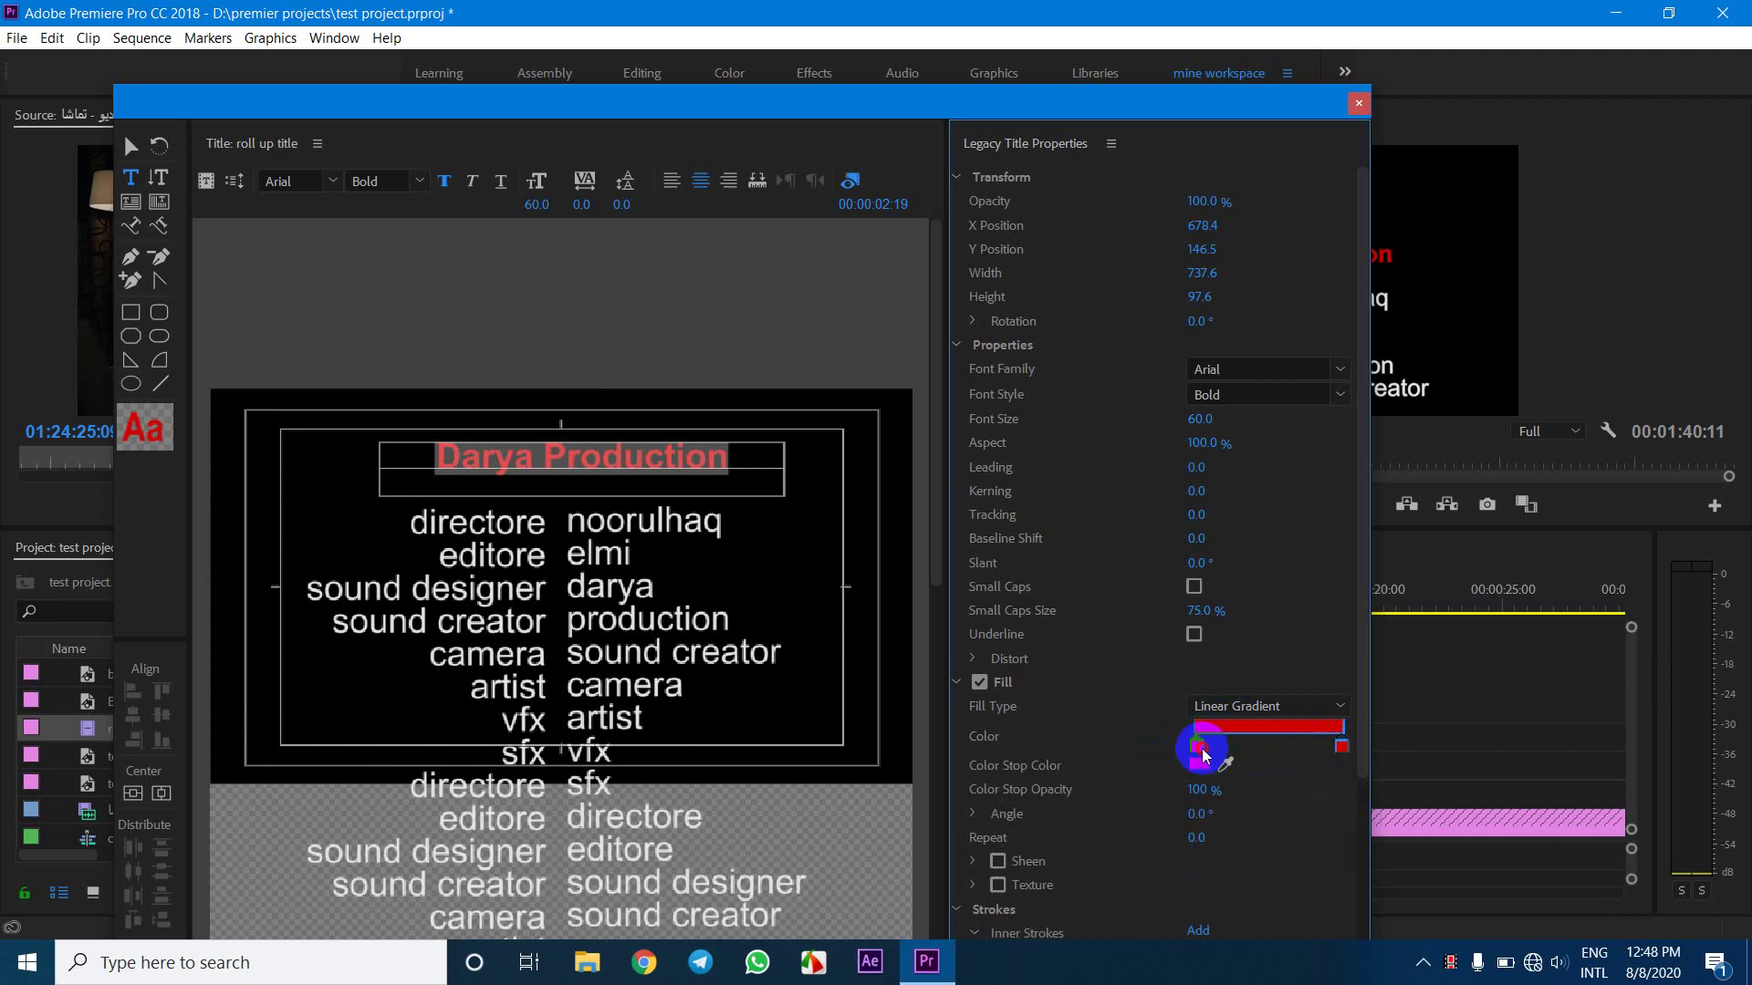
# Colour the gradient stops D09900 yellow-orange and 955400 dark orange
pyautogui.doubleClick(1199, 748)
pyautogui.moveTo(994, 470); pyautogui.dragTo(993, 444)
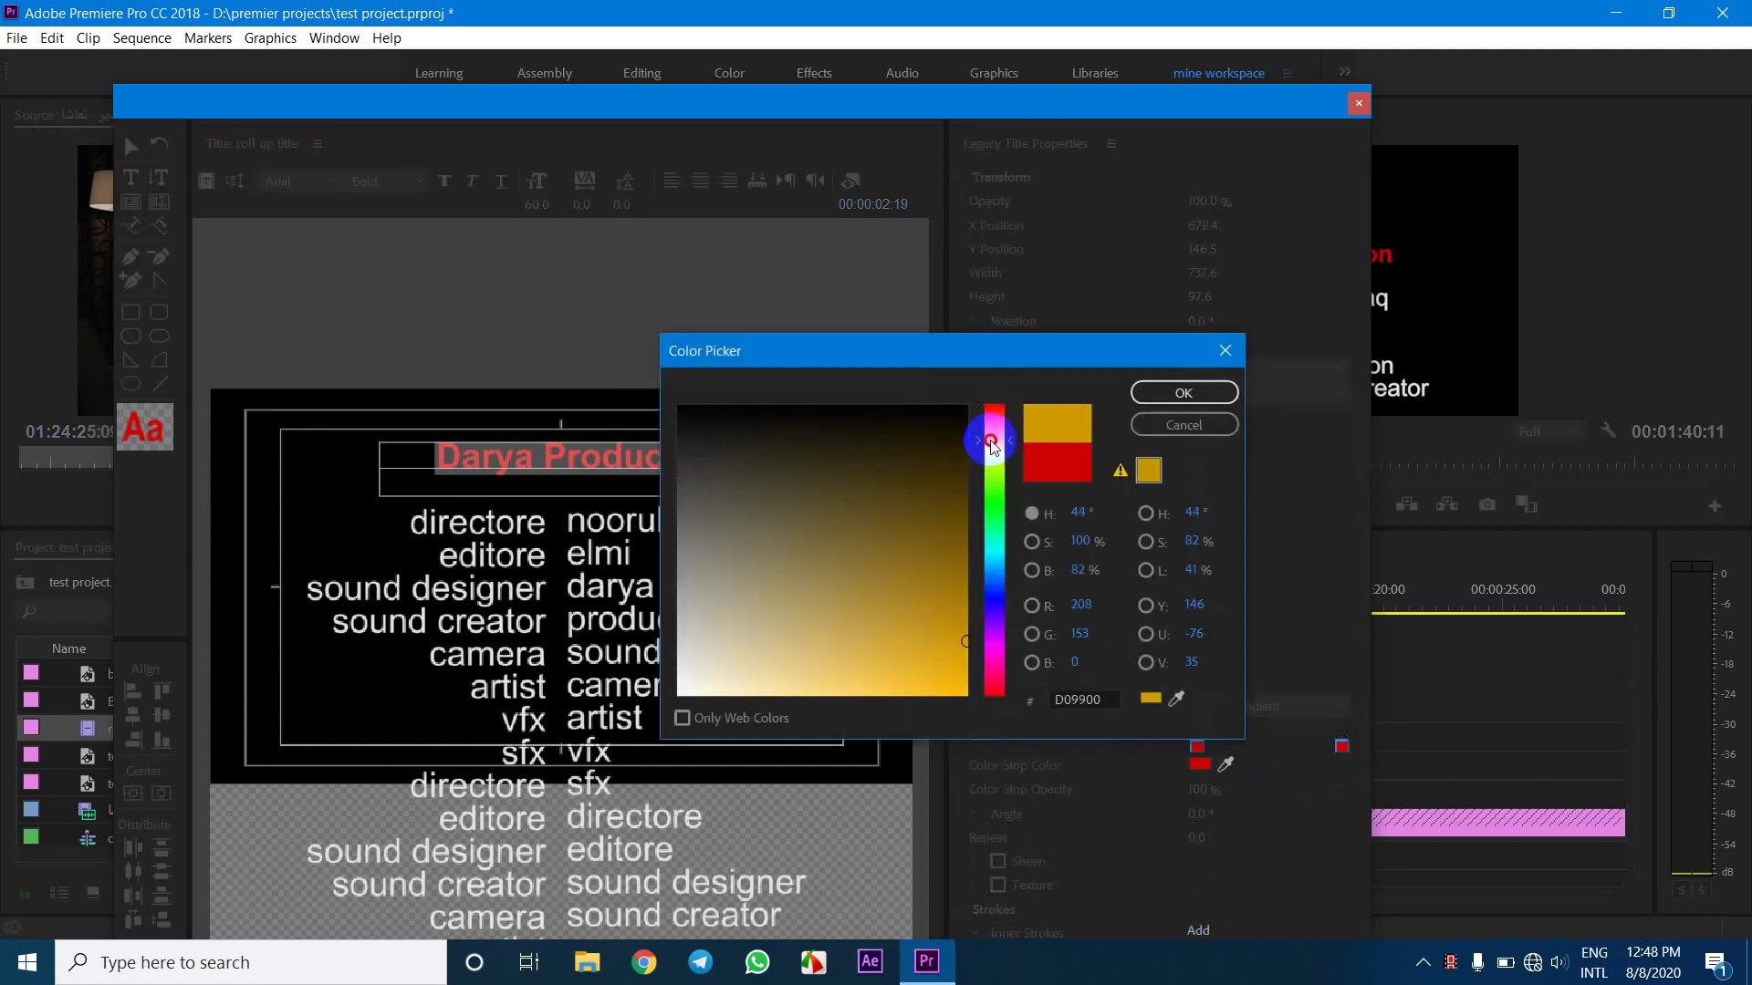
pyautogui.click(1148, 393)
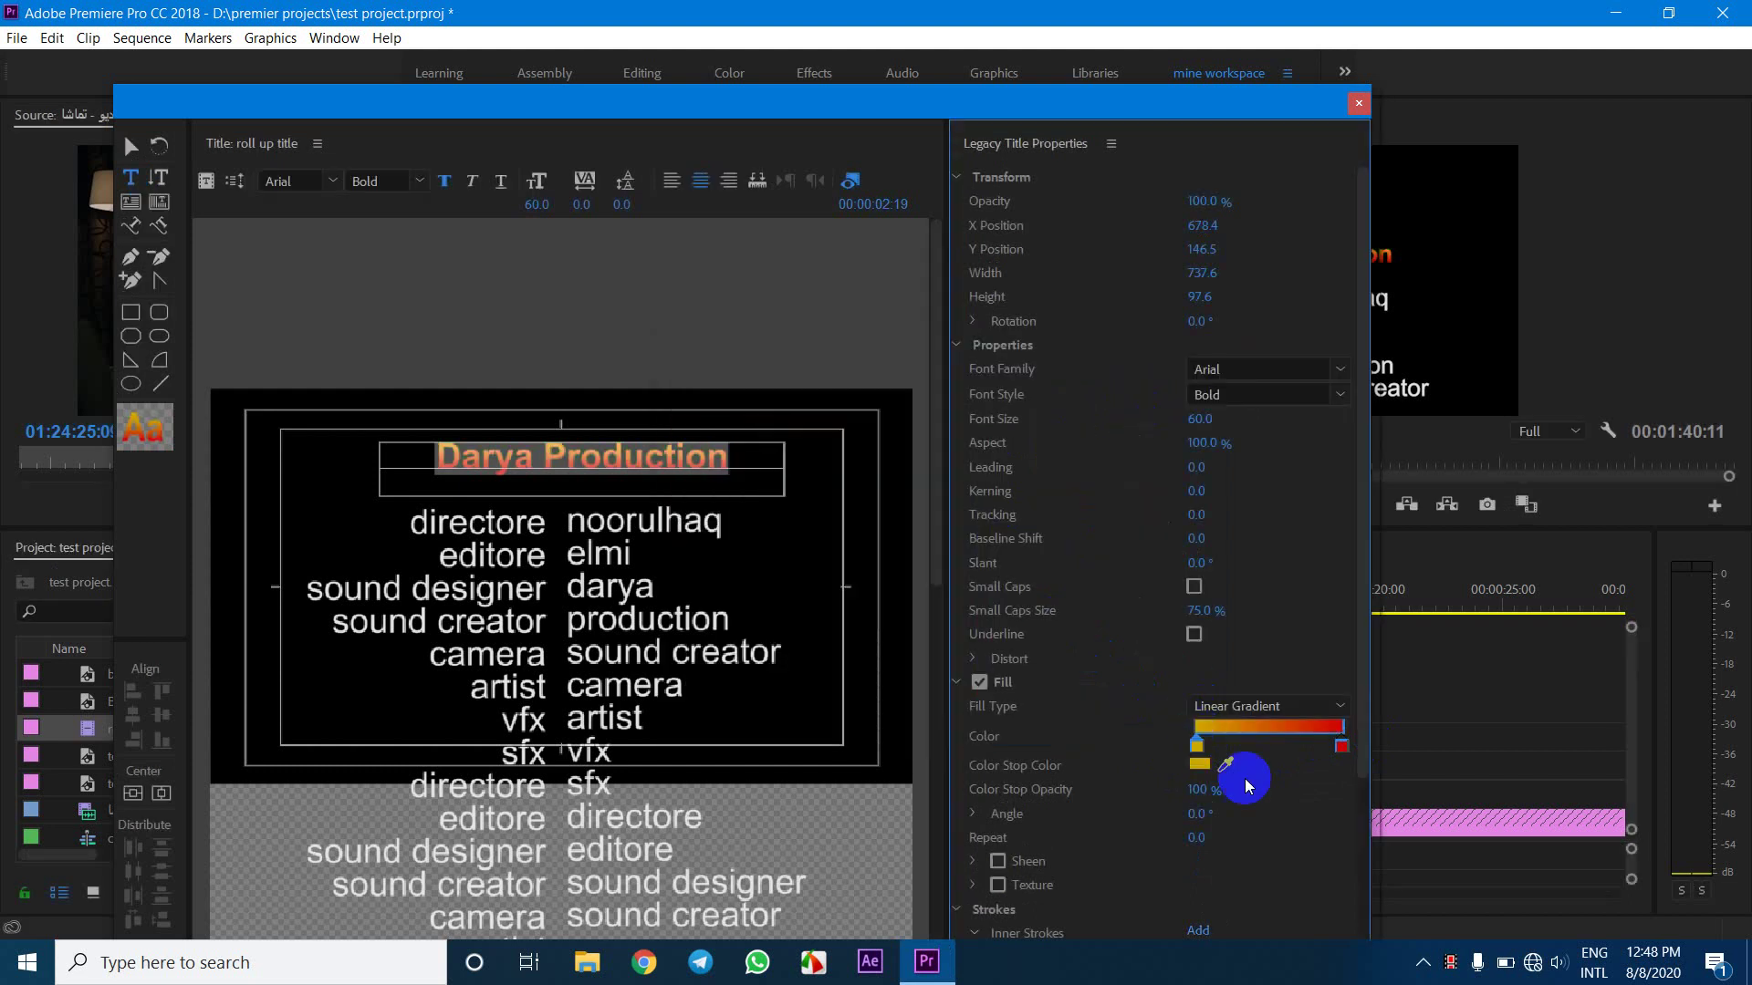
pyautogui.doubleClick(1342, 747)
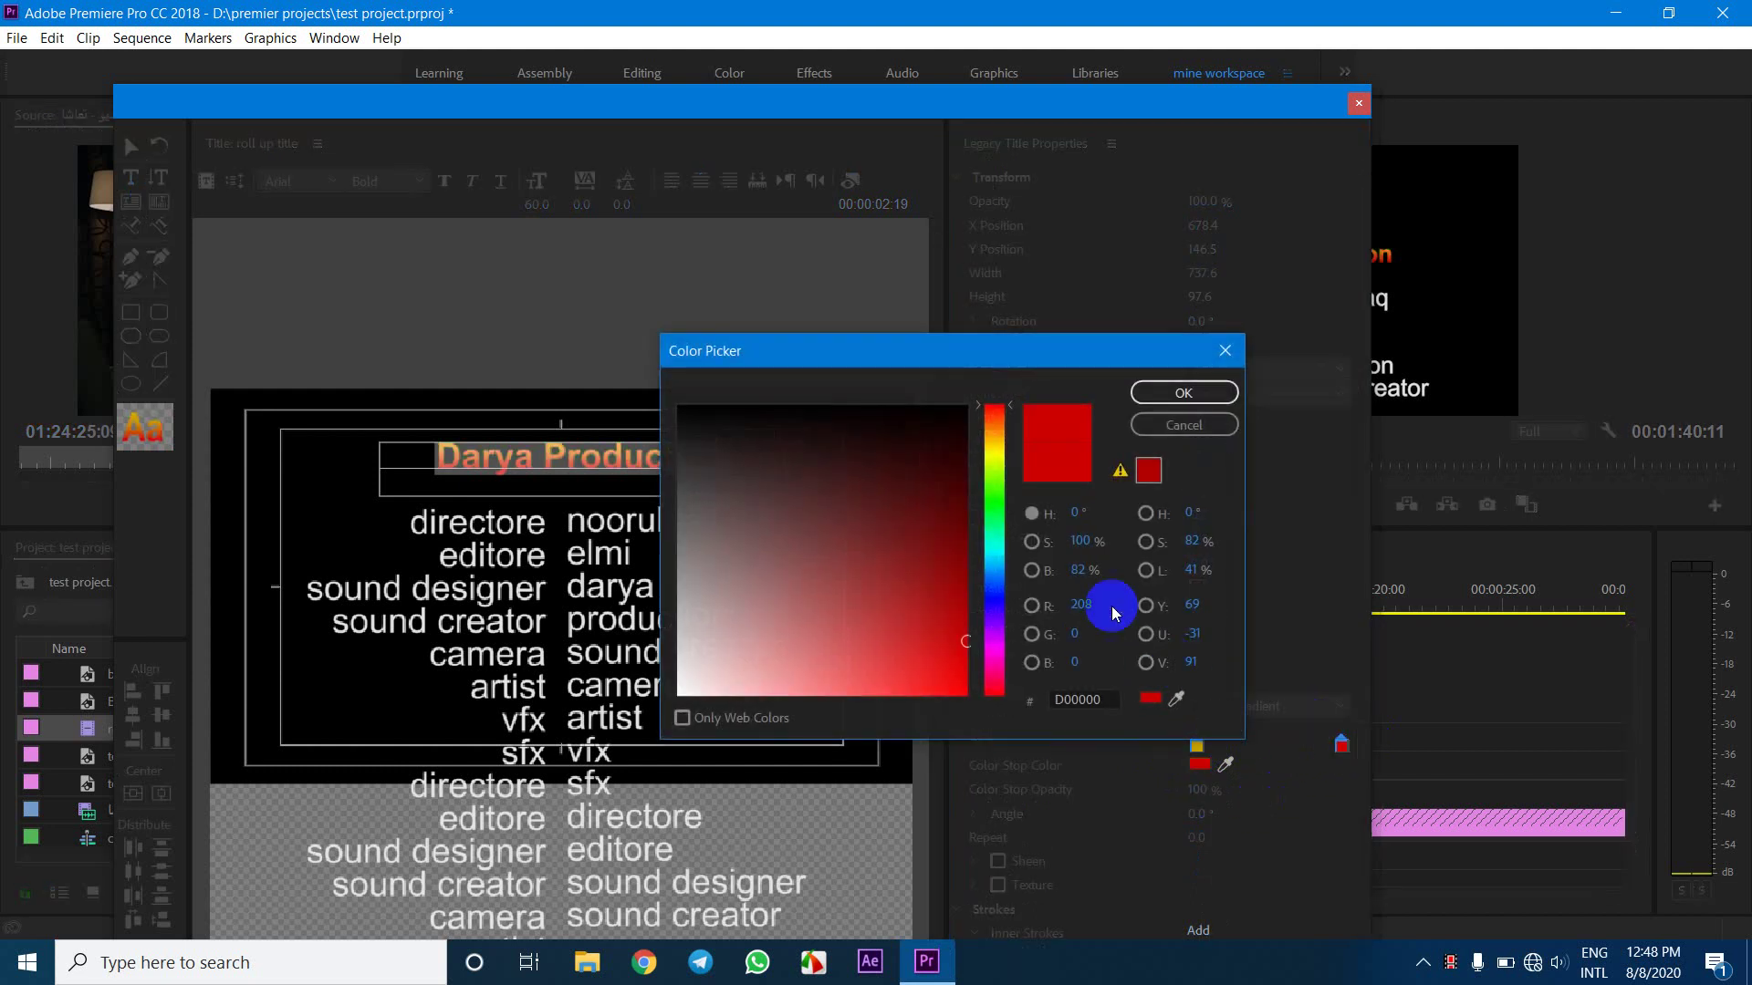
pyautogui.moveTo(998, 465)
pyautogui.mouseDown()
pyautogui.moveTo(995, 430)
pyautogui.moveTo(970, 476)
pyautogui.moveTo(973, 570)
pyautogui.mouseUp()
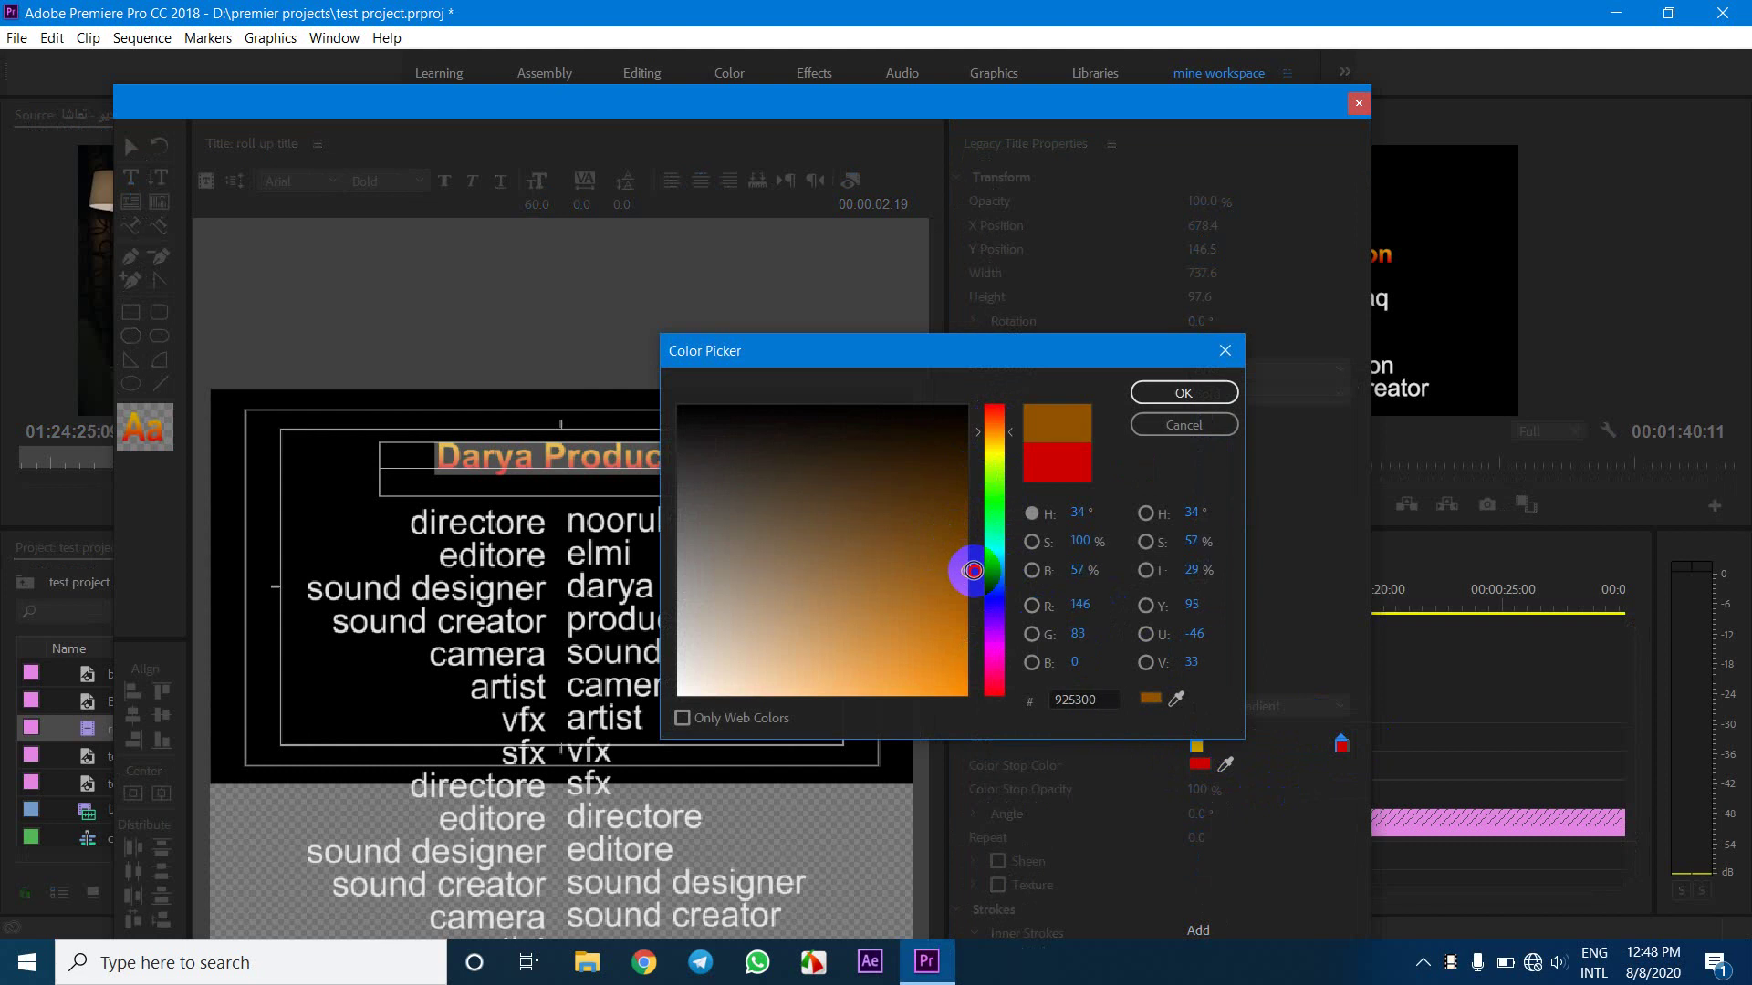
pyautogui.click(1183, 394)
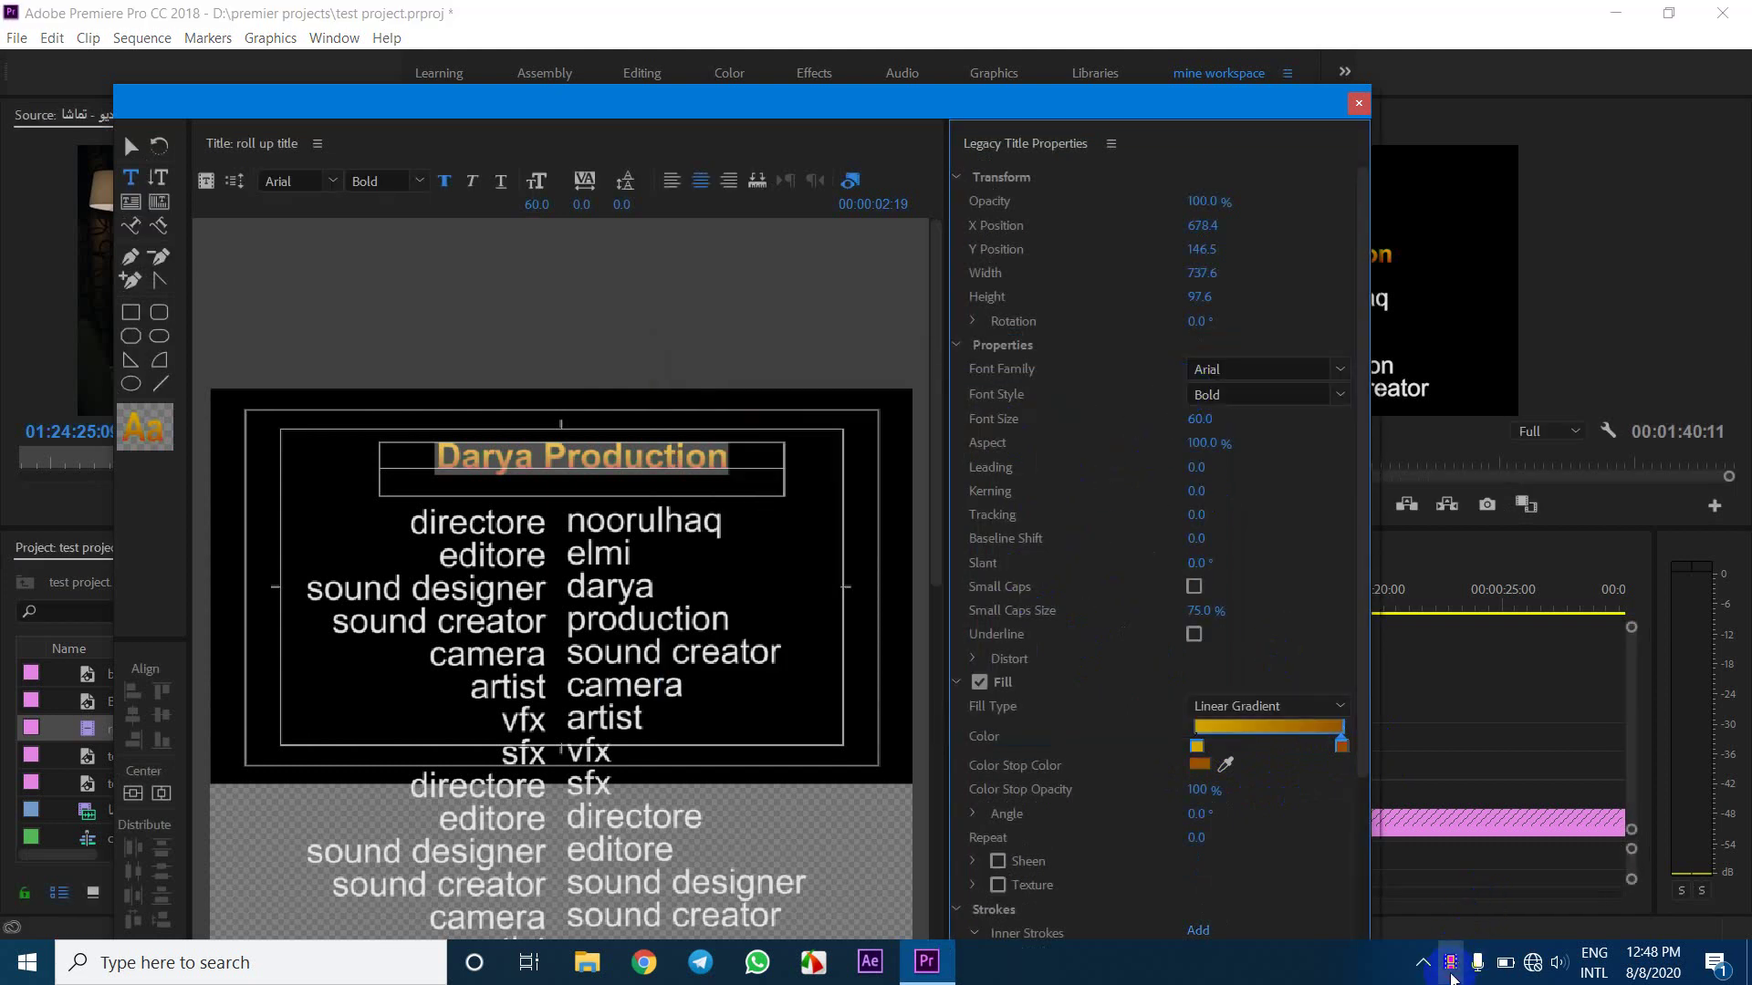
# Nudge the heading slightly down, enlarge it to font size 74, and close the titler
pyautogui.press('Escape')
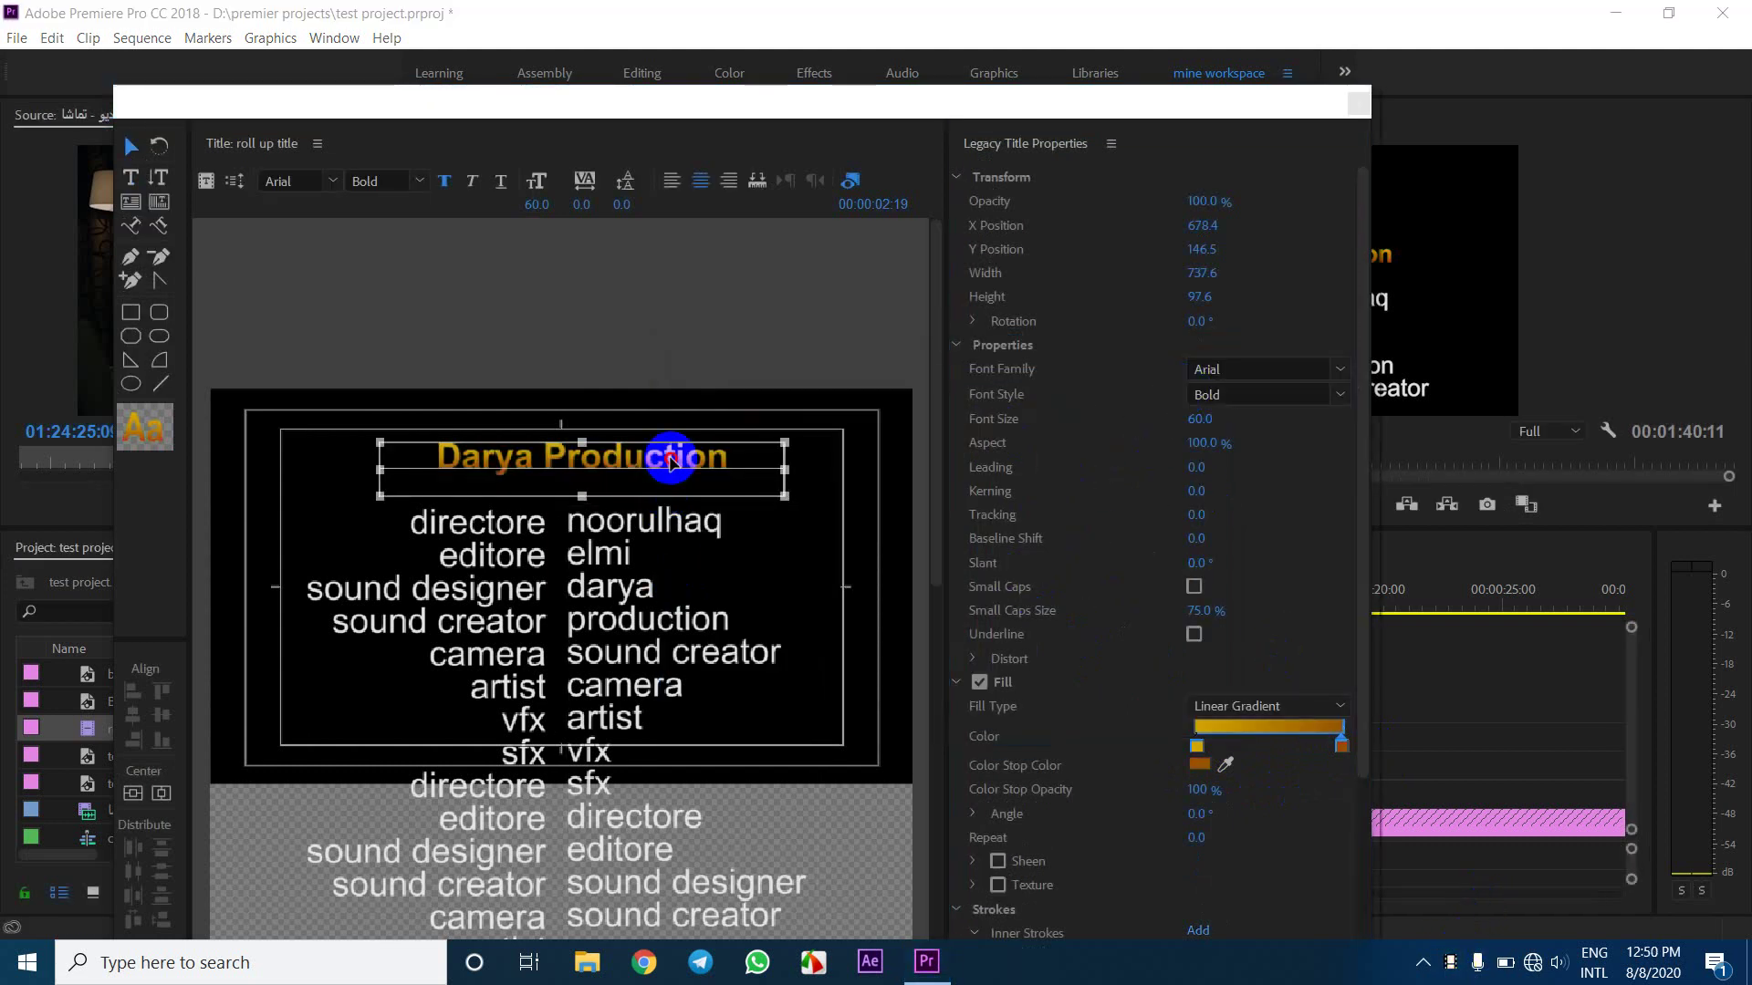
pyautogui.moveTo(669, 459); pyautogui.dragTo(670, 464)
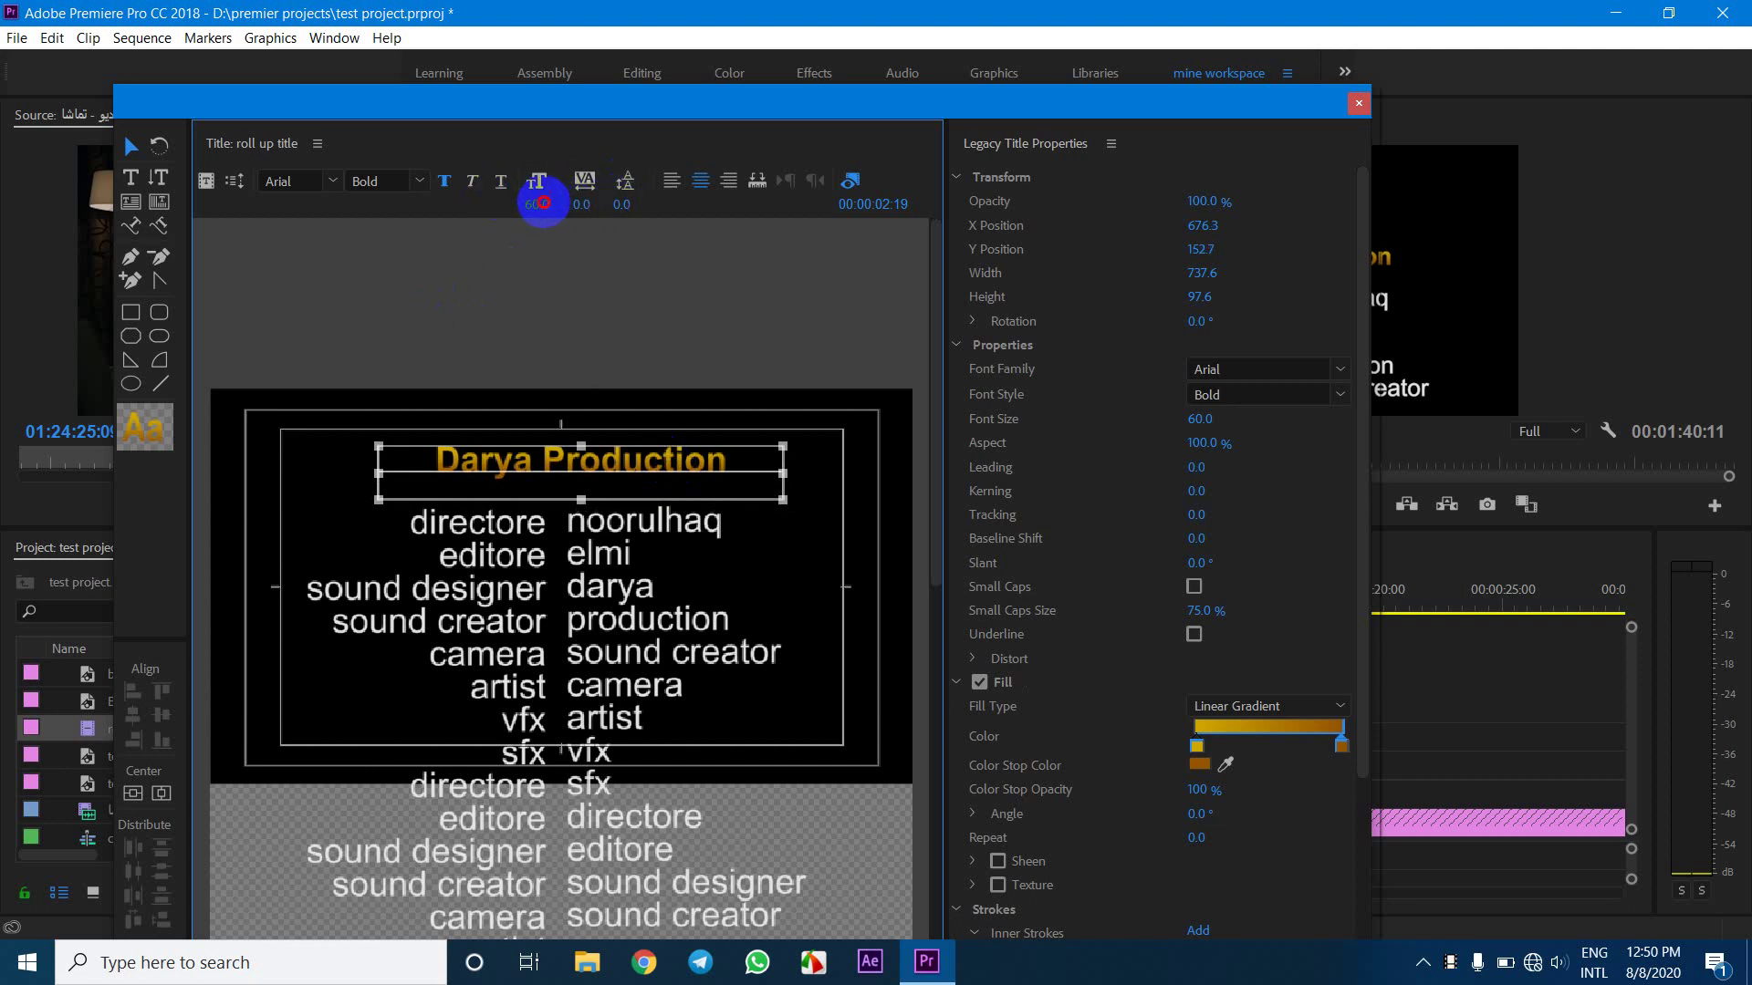
pyautogui.moveTo(559, 203); pyautogui.dragTo(567, 195)
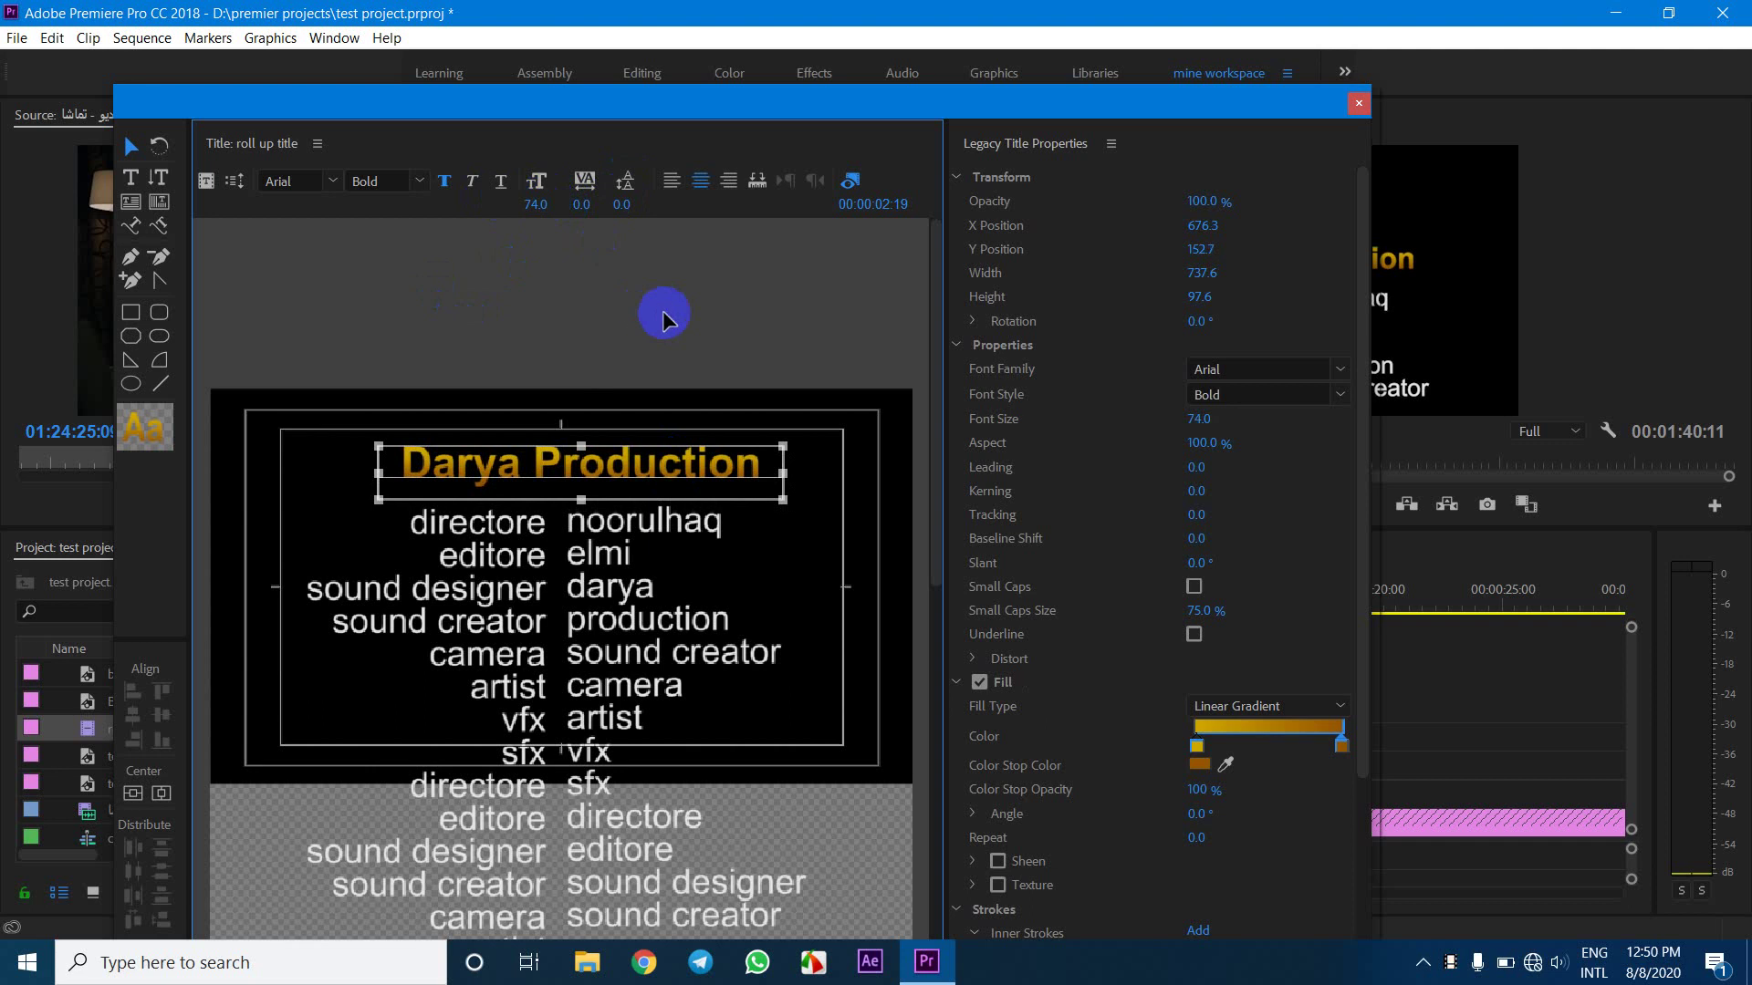
pyautogui.click(748, 310)
pyautogui.click(1359, 102)
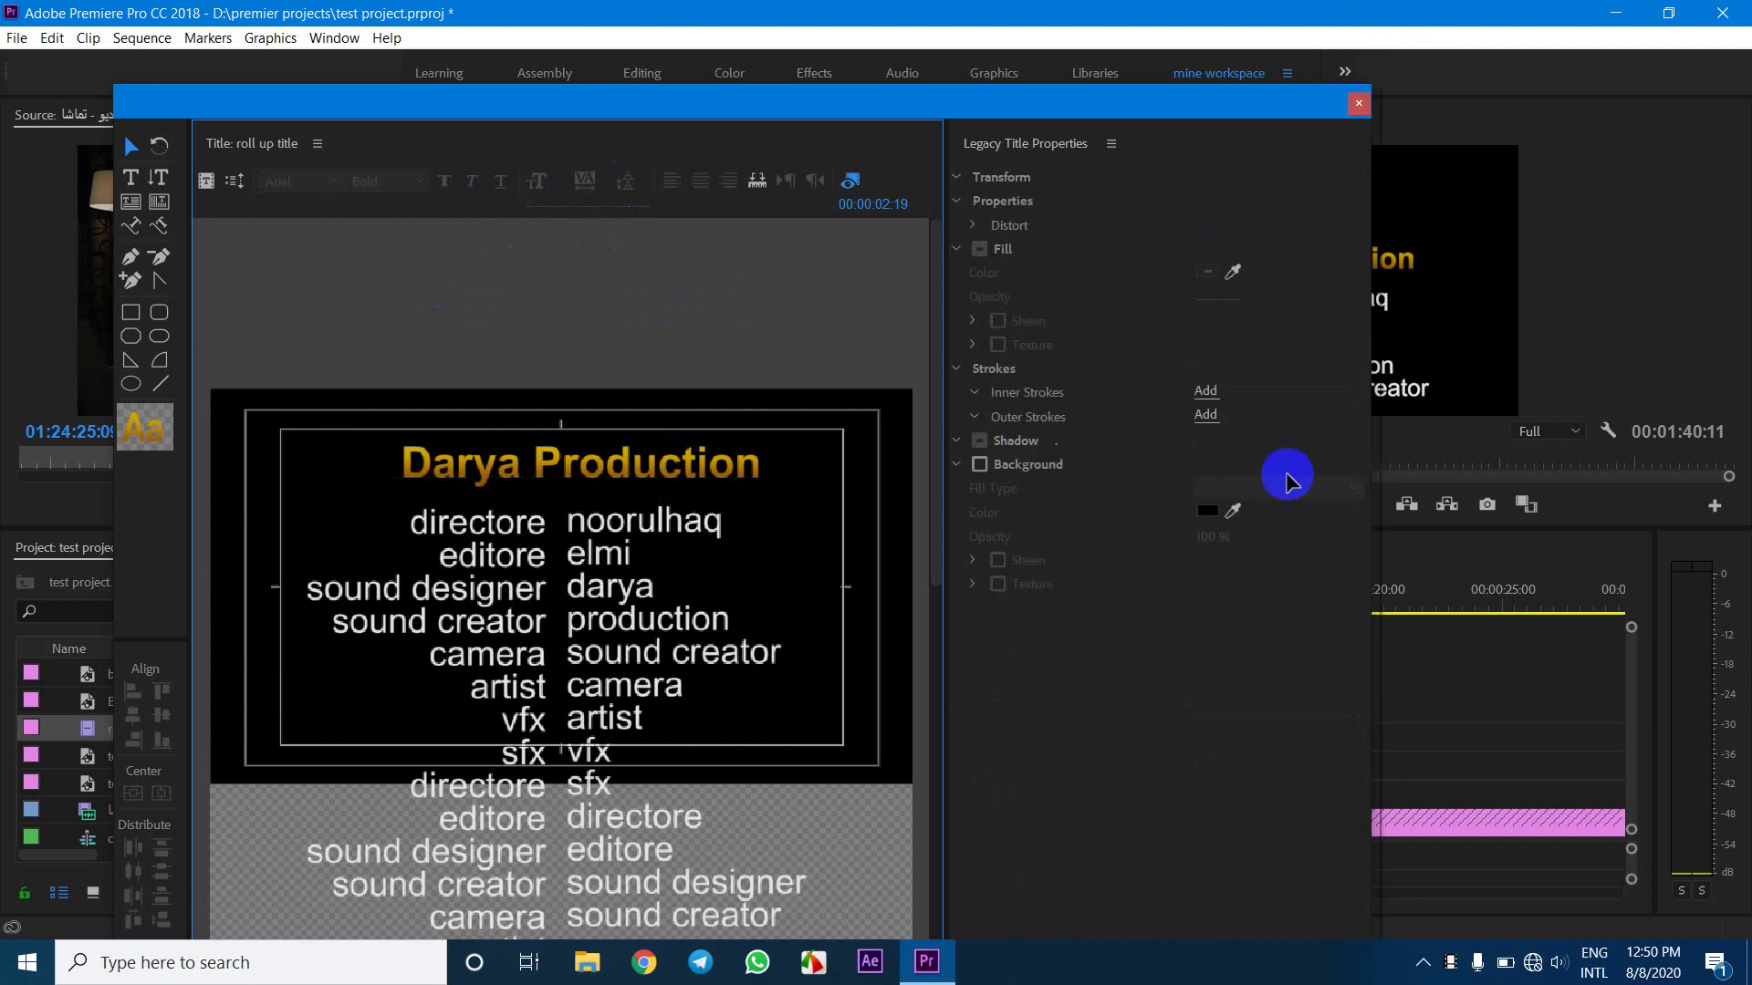
# Extend the roll up title clip on V2 to about 17 seconds and play back the slower credits
pyautogui.moveTo(939, 609); pyautogui.dragTo(757, 629)
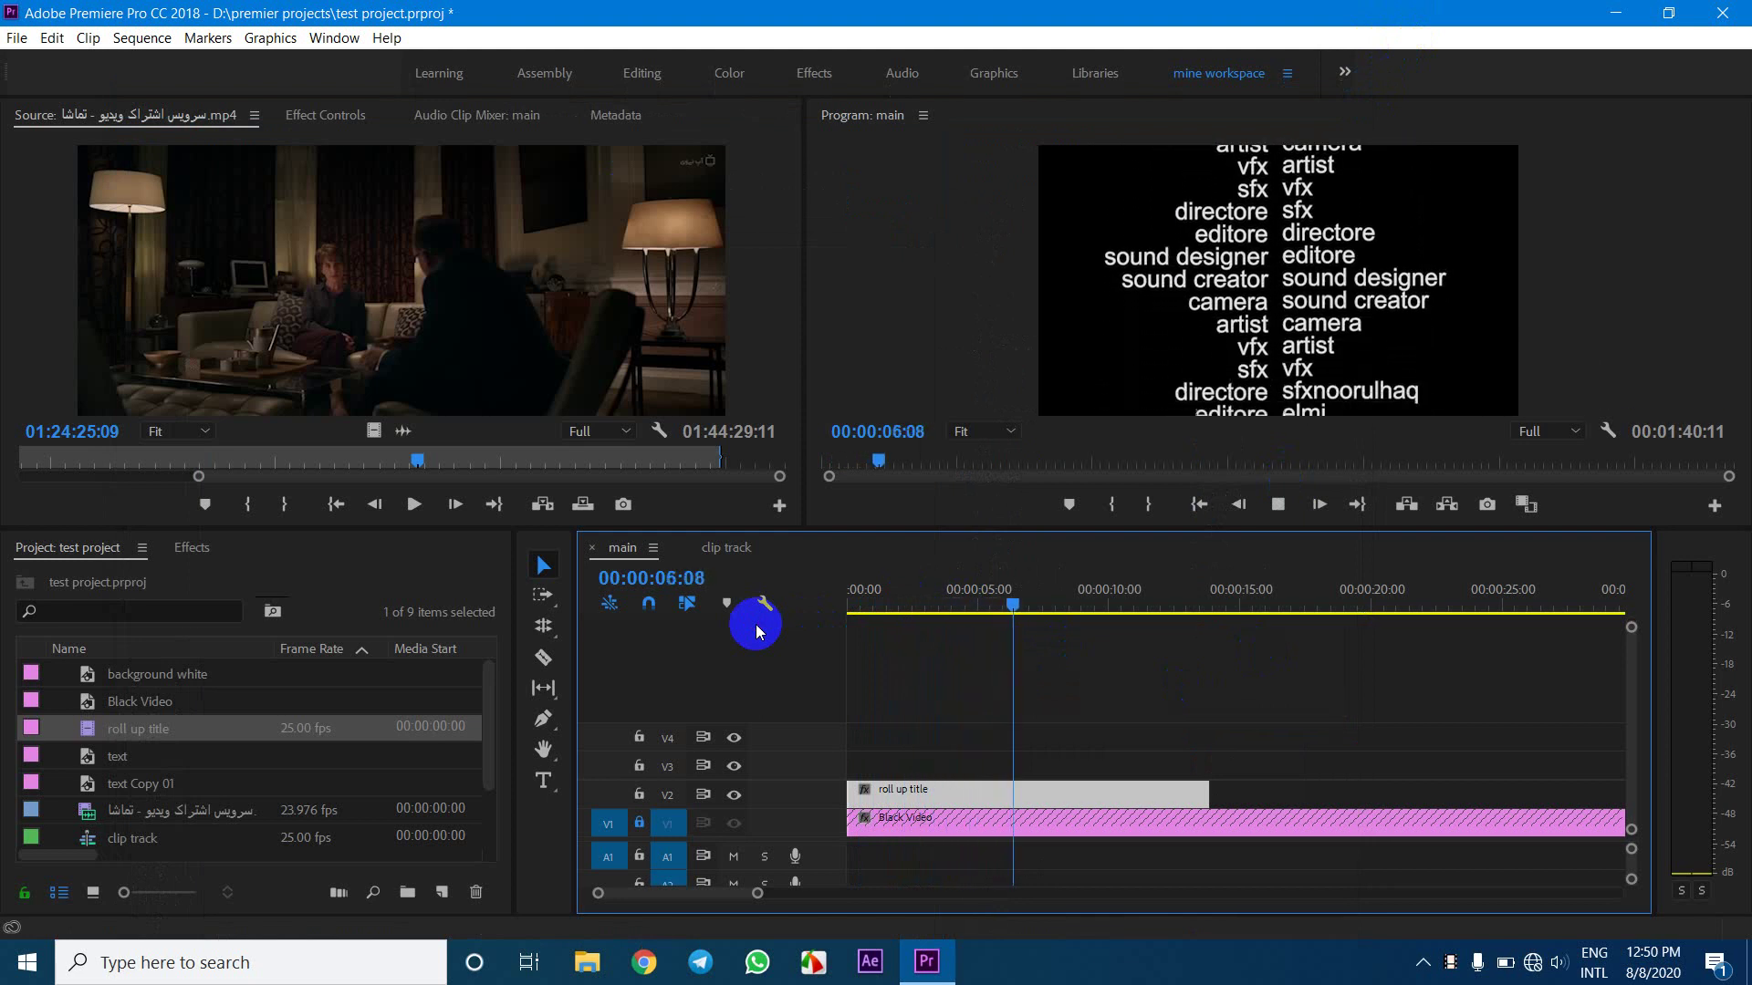
pyautogui.press('space')
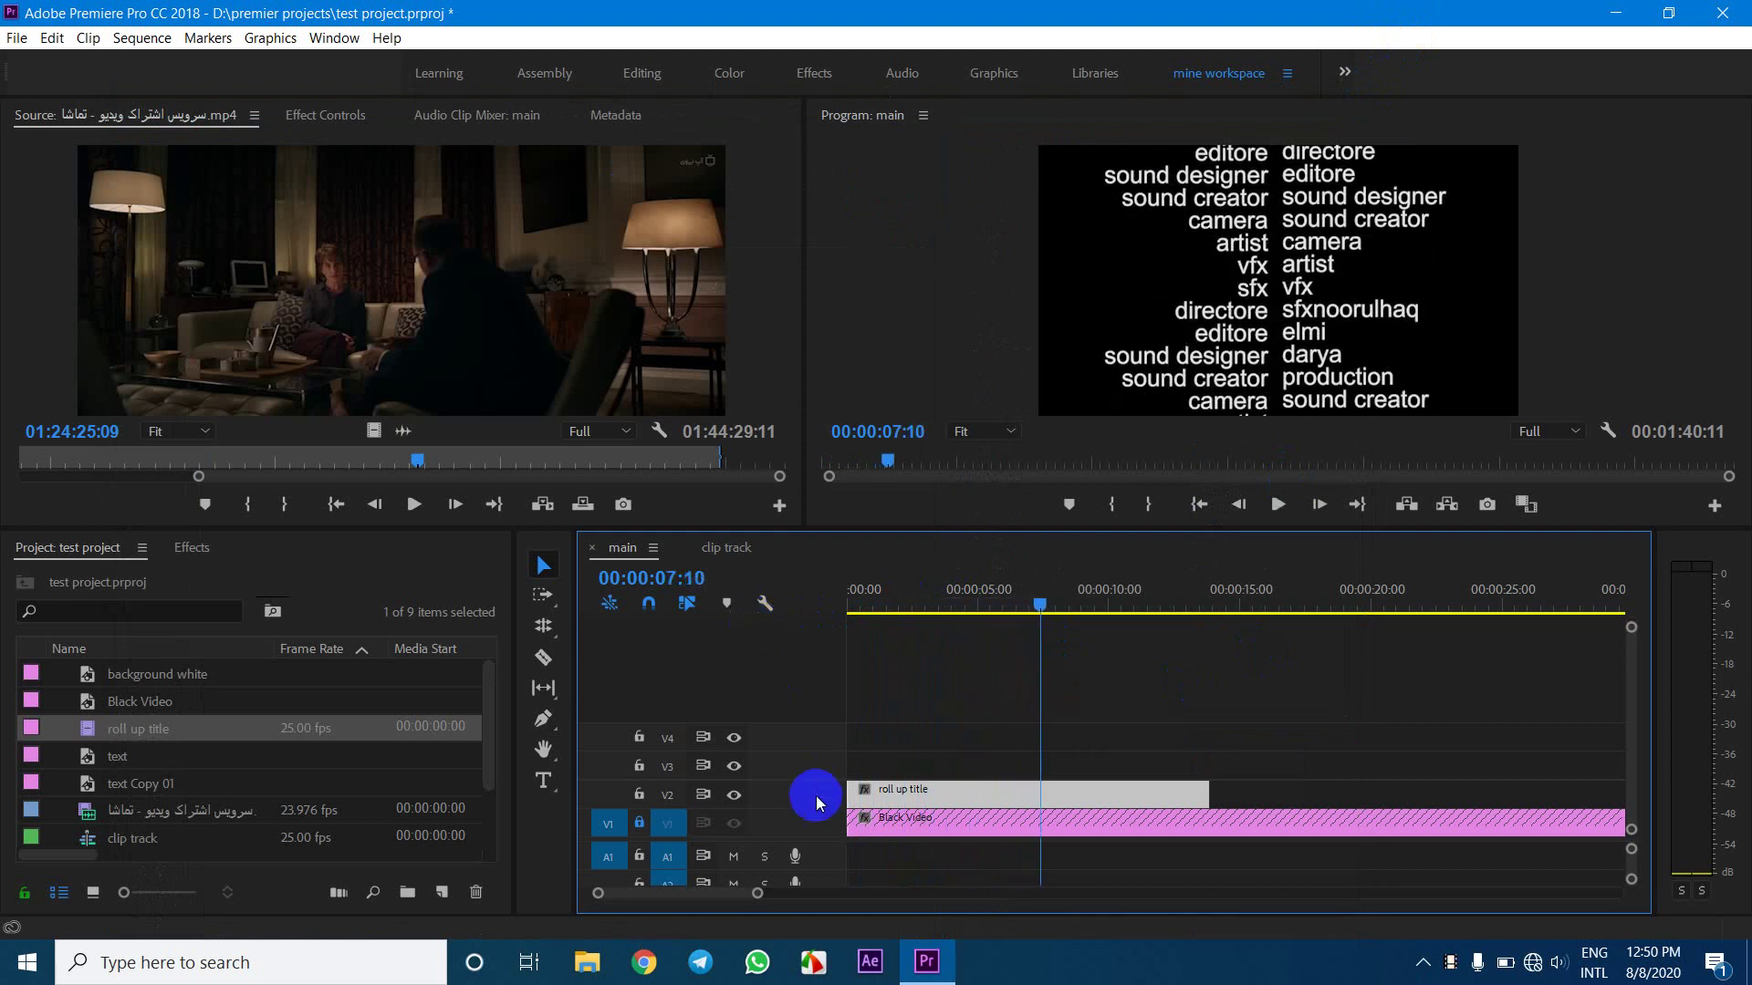
pyautogui.moveTo(1206, 790); pyautogui.dragTo(1111, 792)
pyautogui.click(907, 609)
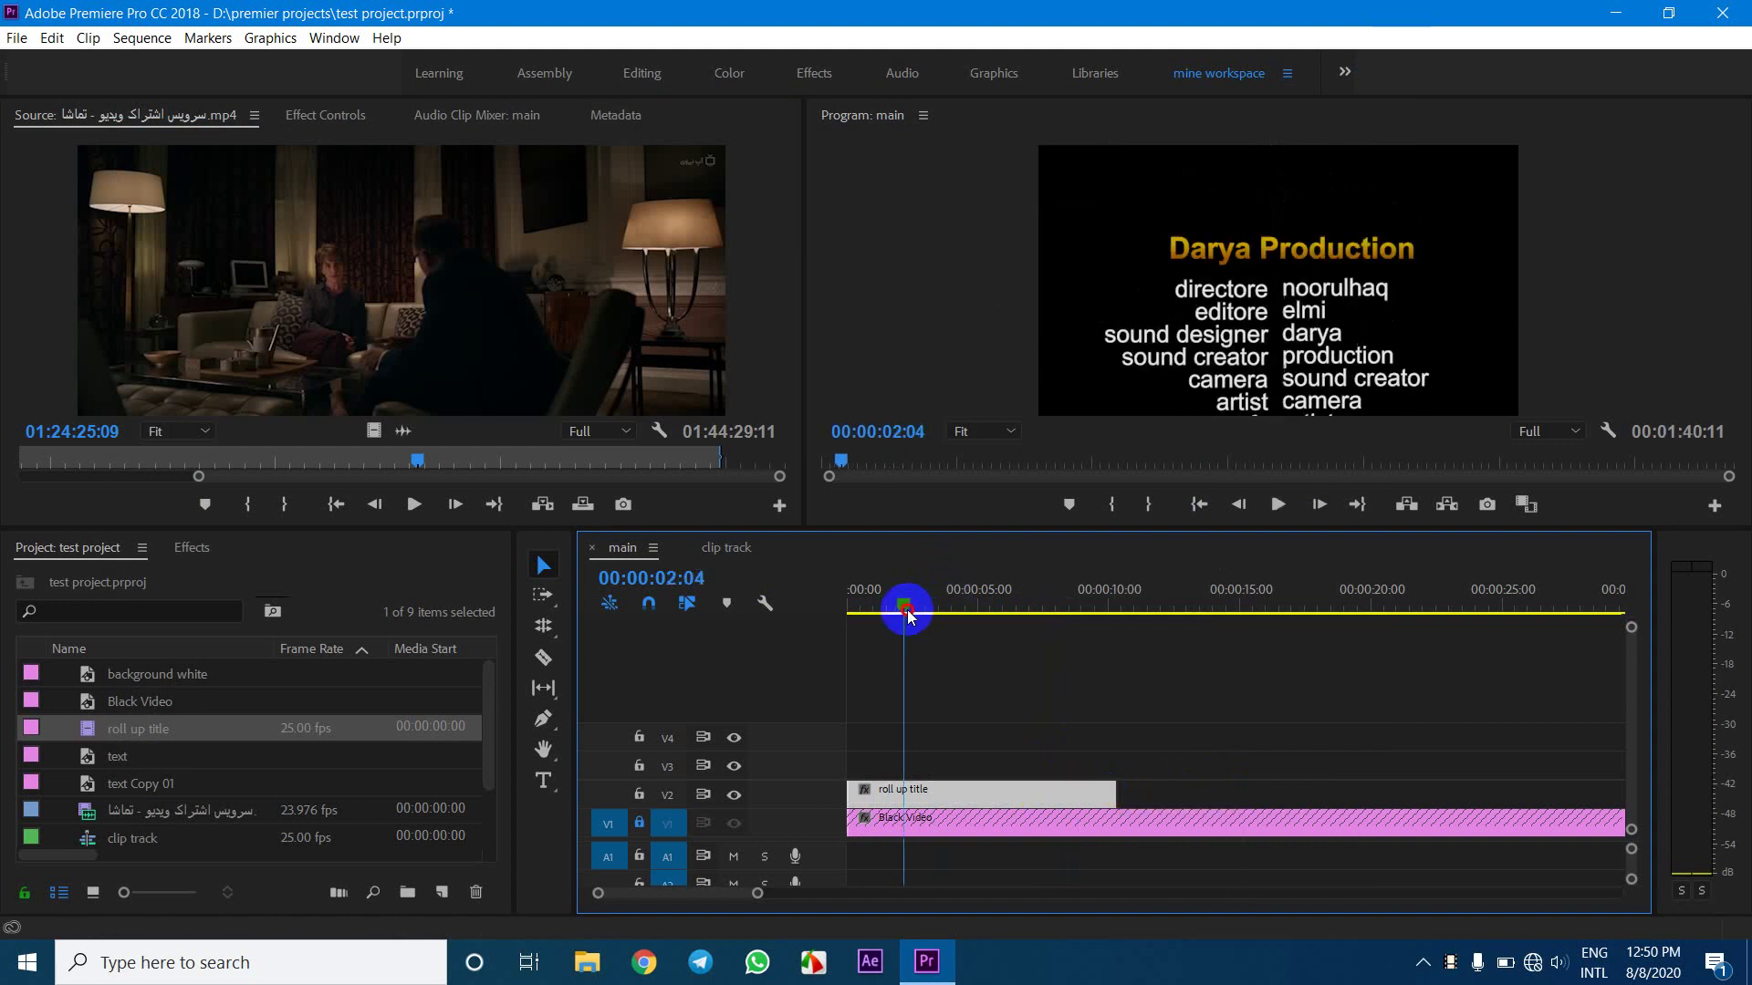
pyautogui.press('space')
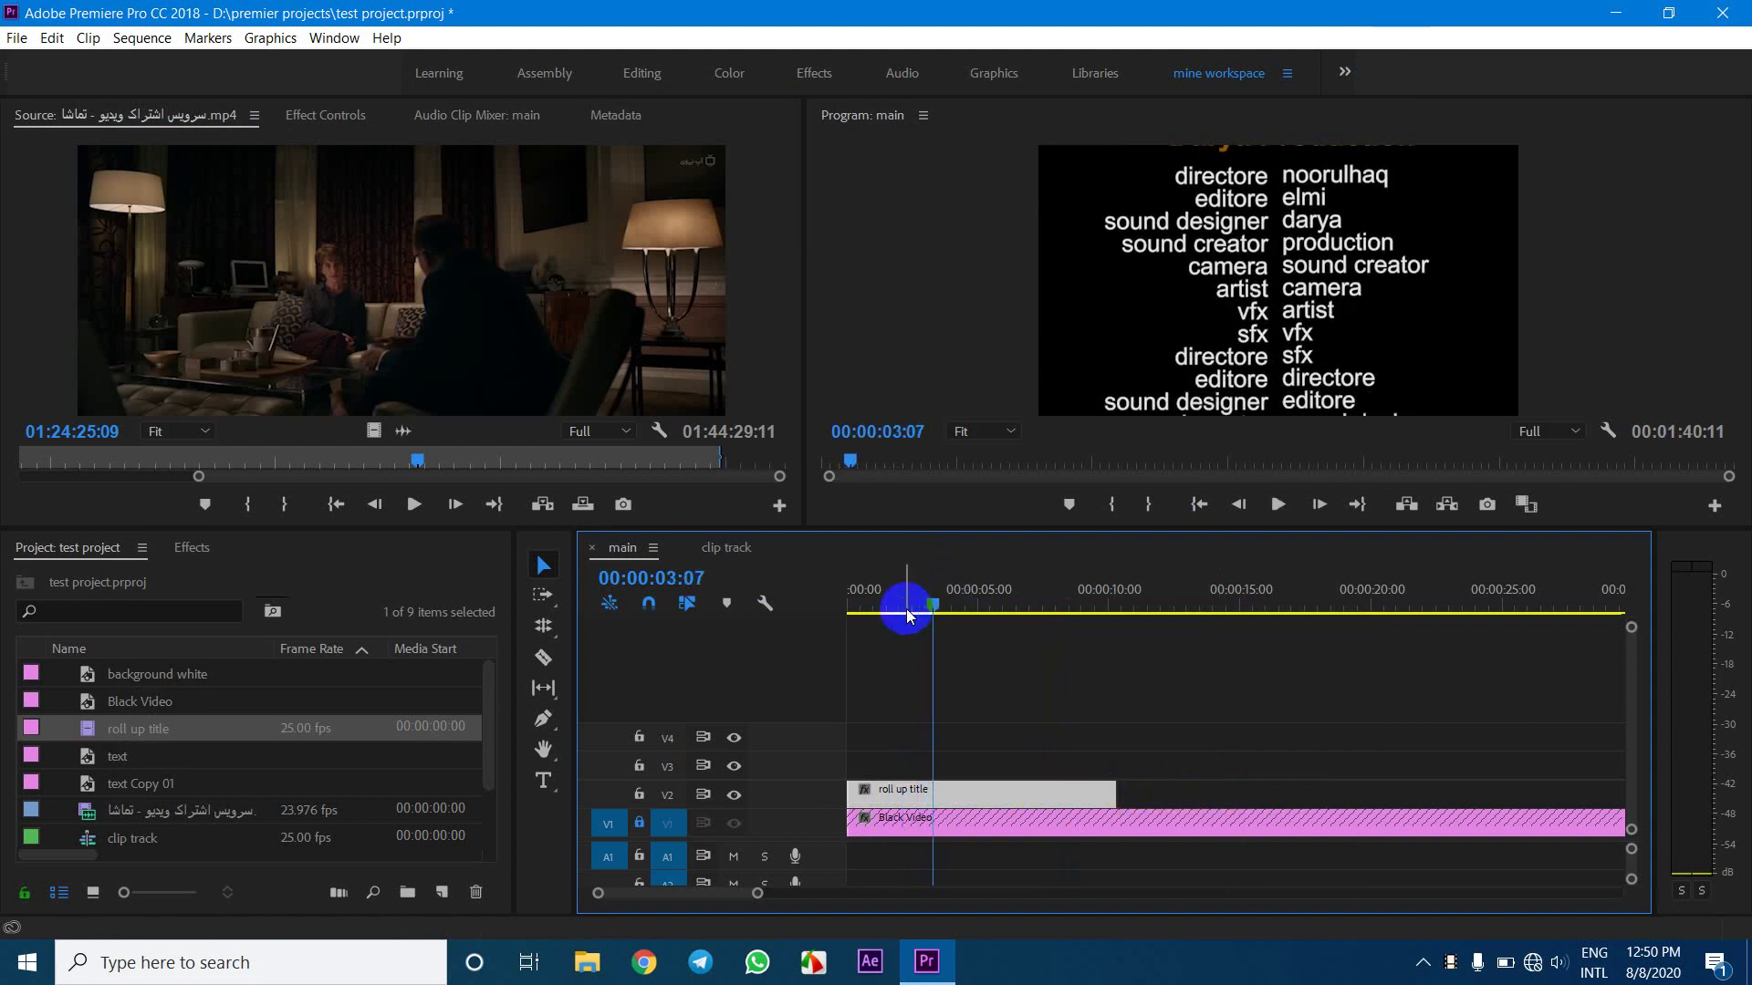
pyautogui.moveTo(1115, 794); pyautogui.dragTo(1298, 798)
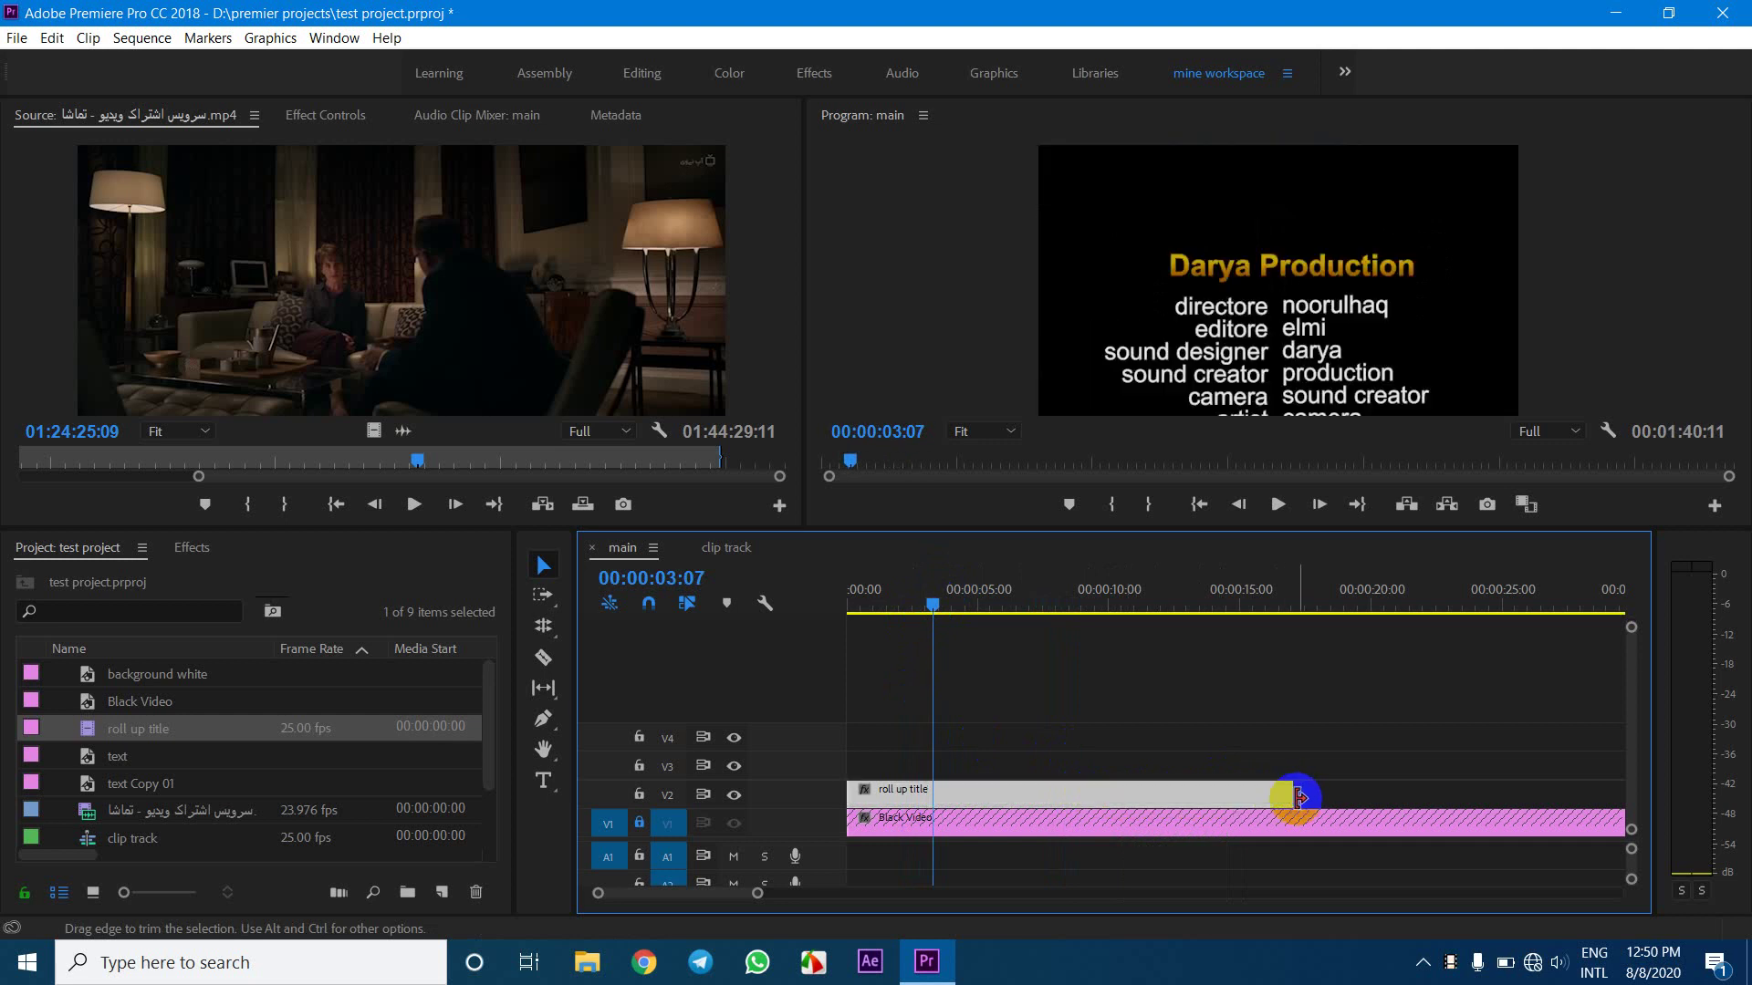
pyautogui.press('space')
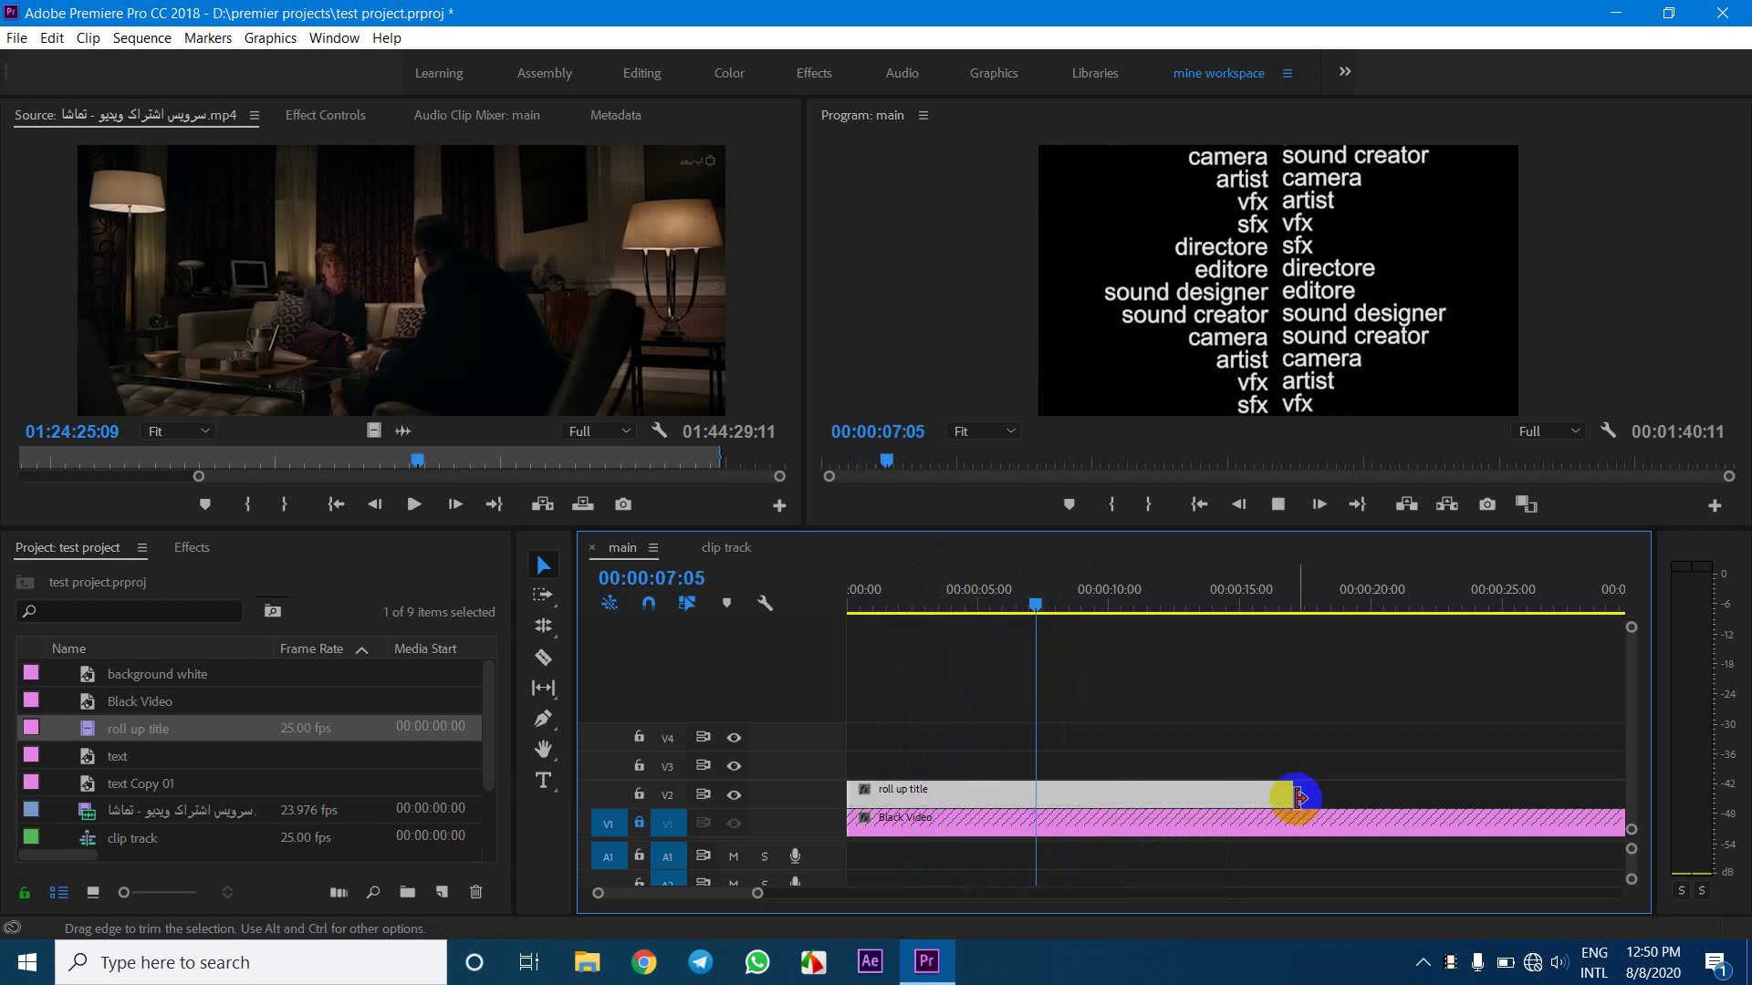
pyautogui.press('space')
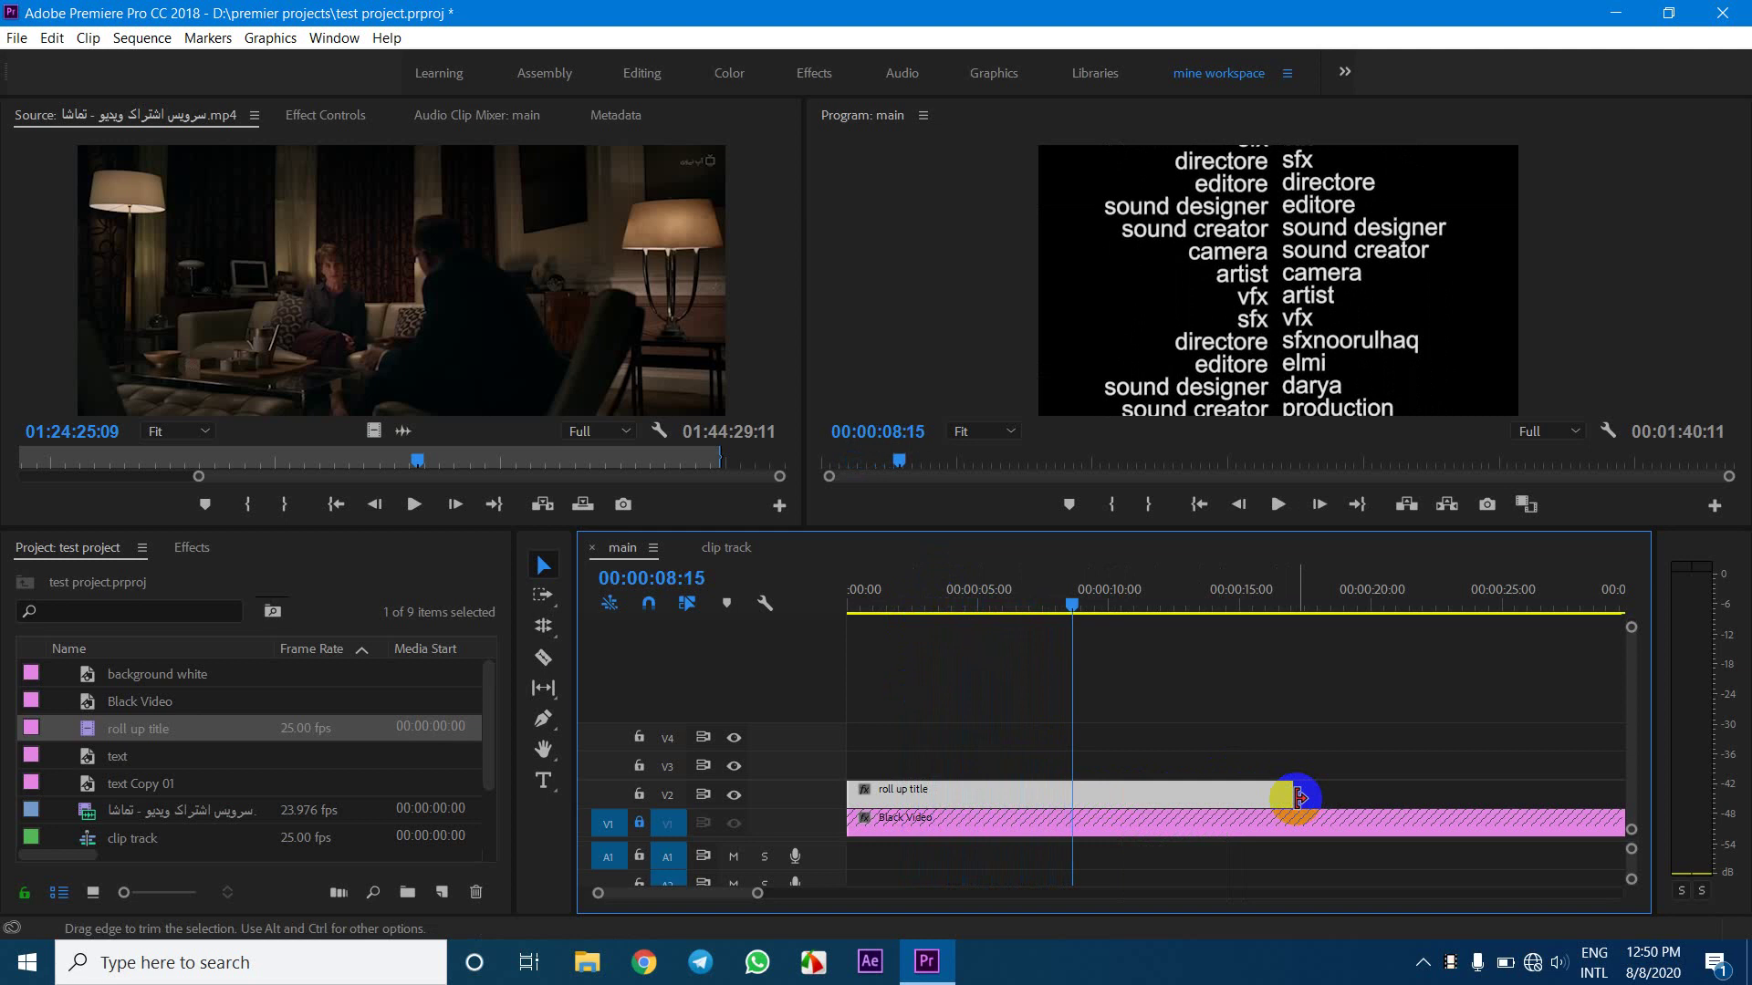